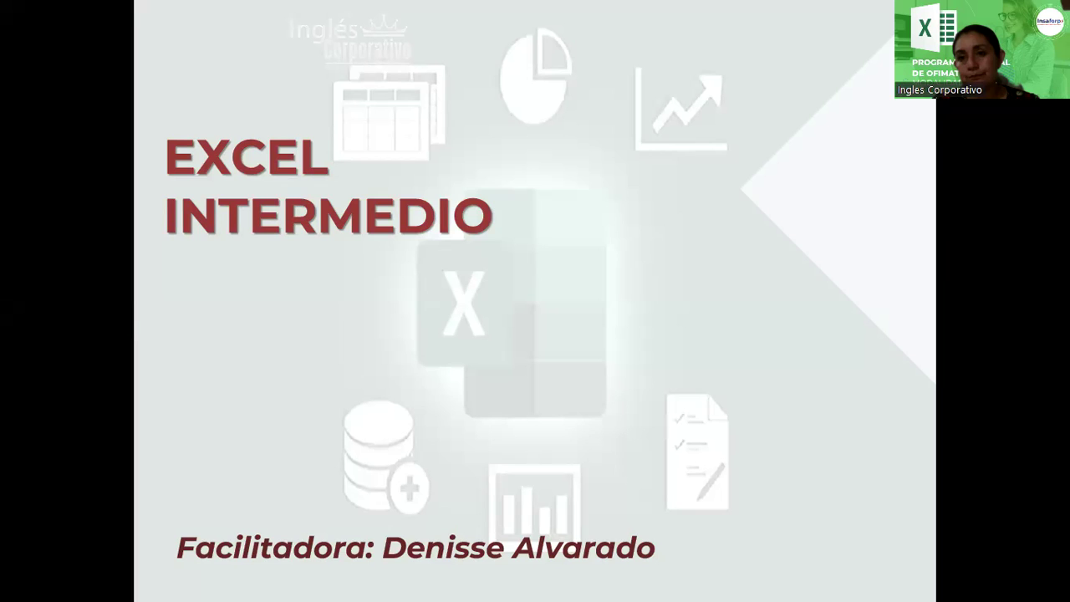
Advance the slideshow from the Excel Intermedio title to the Personalizar Gráficos Dinámicos slide
{"action": "left_click", "coordinate": [662, 333]}
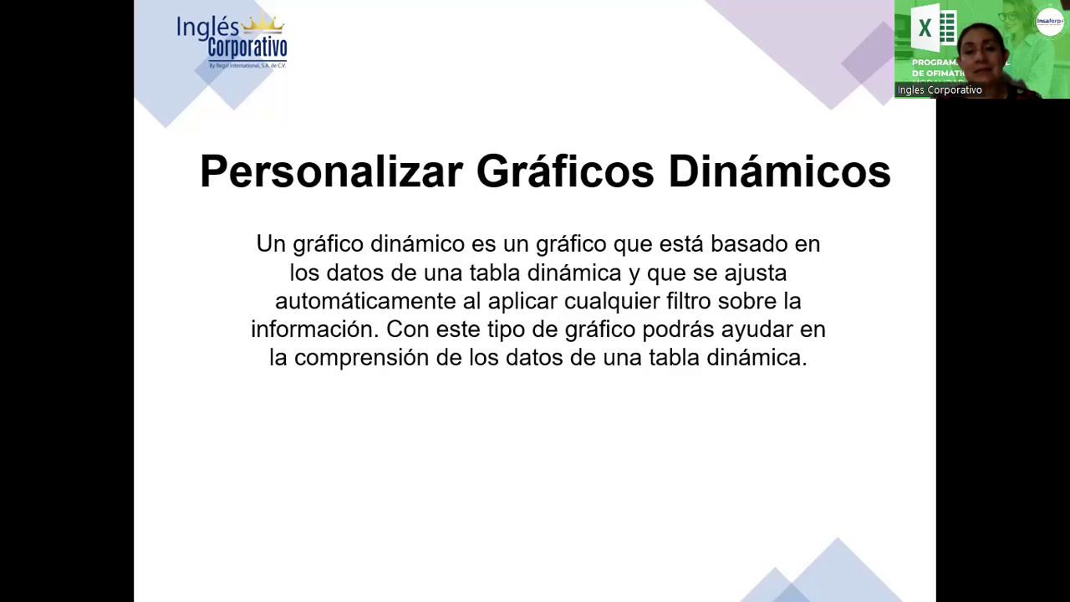
Advance the slideshow to the Modificar un Gráfico Dinámico slide
{"action": "key", "text": "Right"}
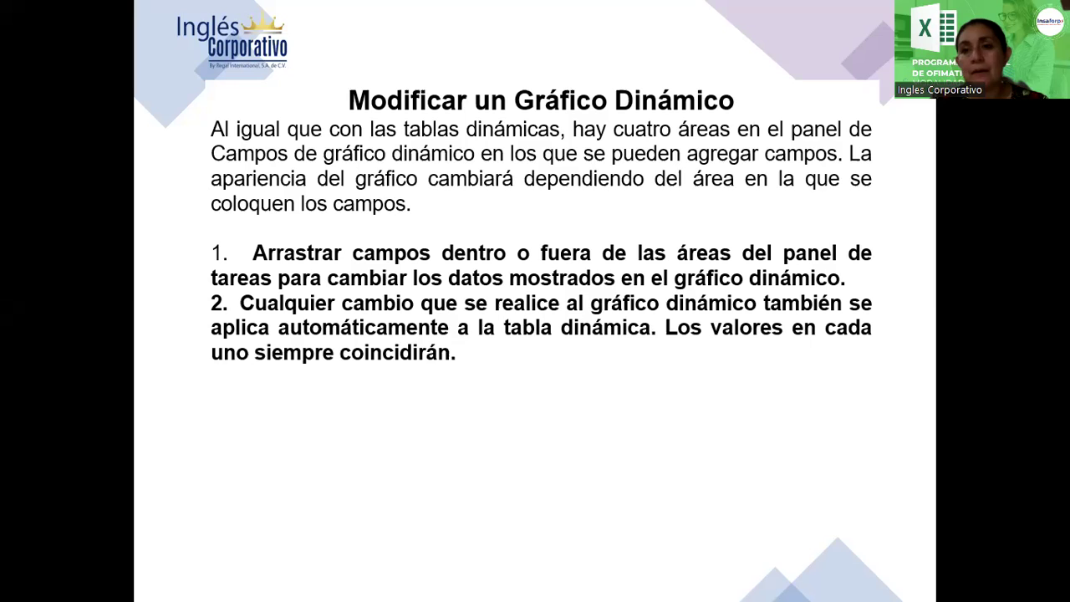
Advance to the slide with the pivot-chart screenshot explaining filtering
{"action": "left_click", "coordinate": [575, 274]}
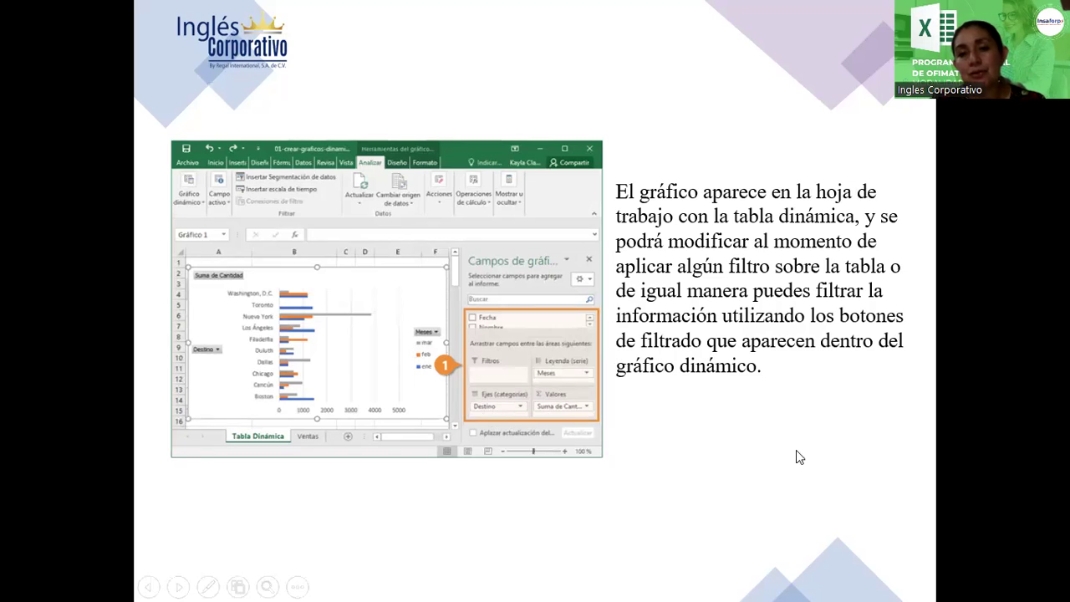
End the slideshow to return to the Excel workbook Sesión_Tablas Dinámicas.xlsx
{"action": "left_click", "coordinate": [739, 398]}
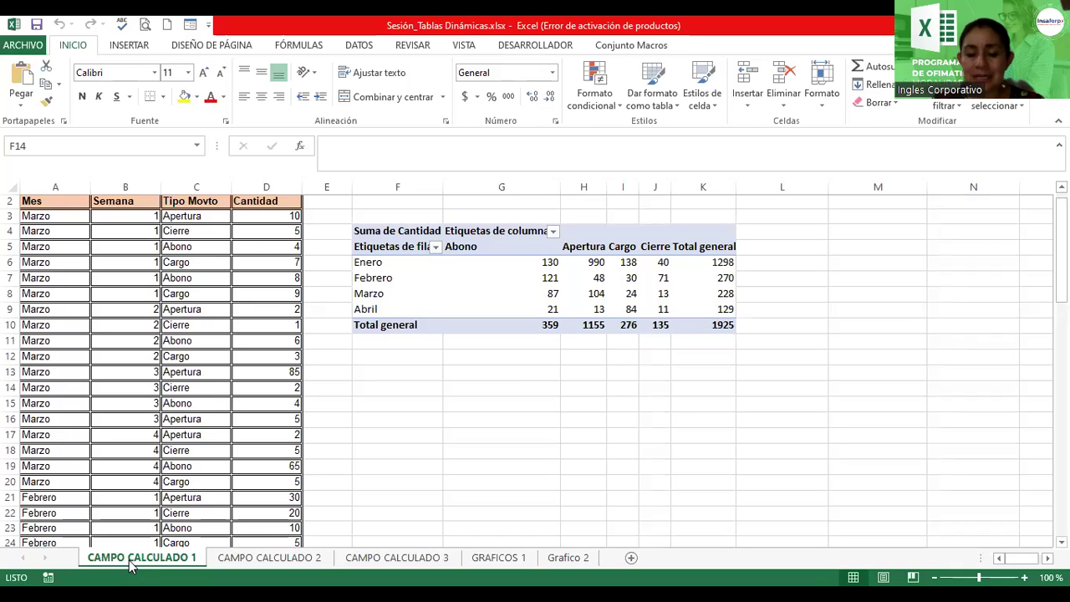
Select a value in the CAMPO CALCULADO 1 pivot table to show its PivotTable Fields list
{"action": "left_click", "coordinate": [130, 566]}
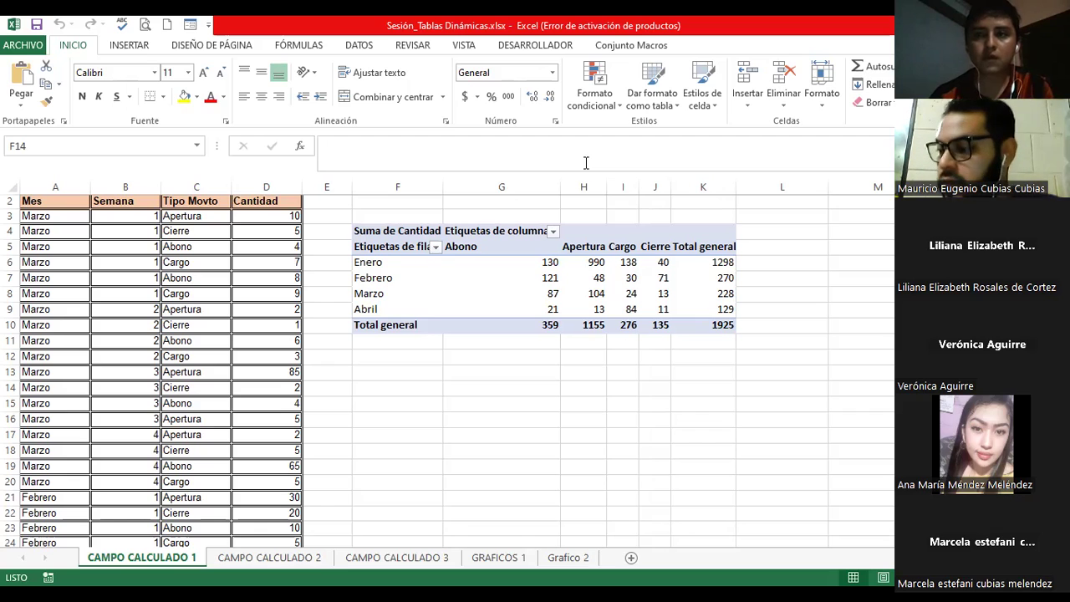
{"action": "double_click", "coordinate": [435, 404]}
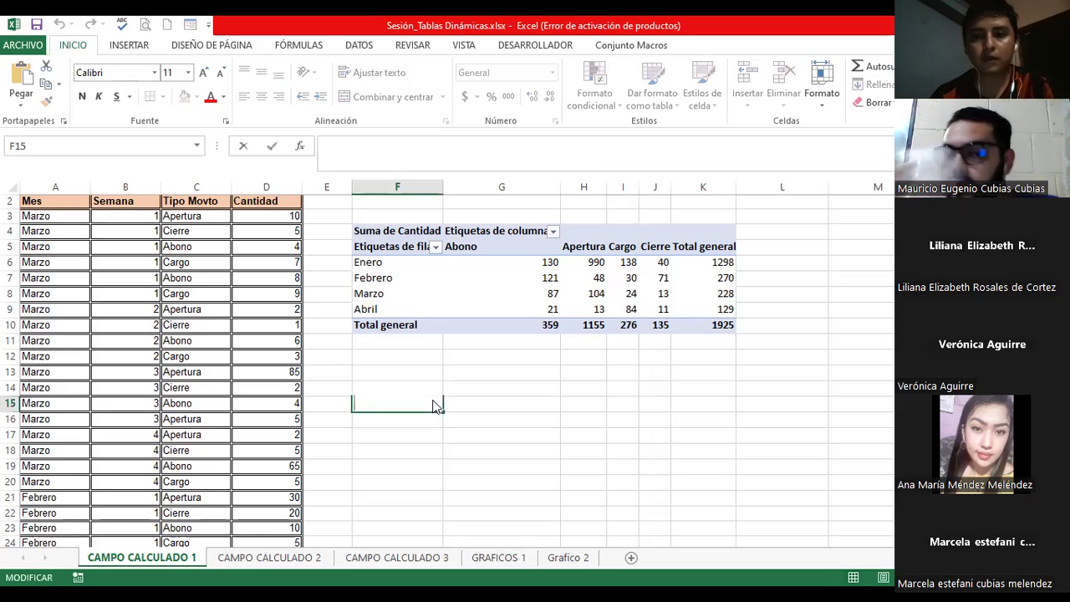
{"action": "left_click", "coordinate": [628, 282]}
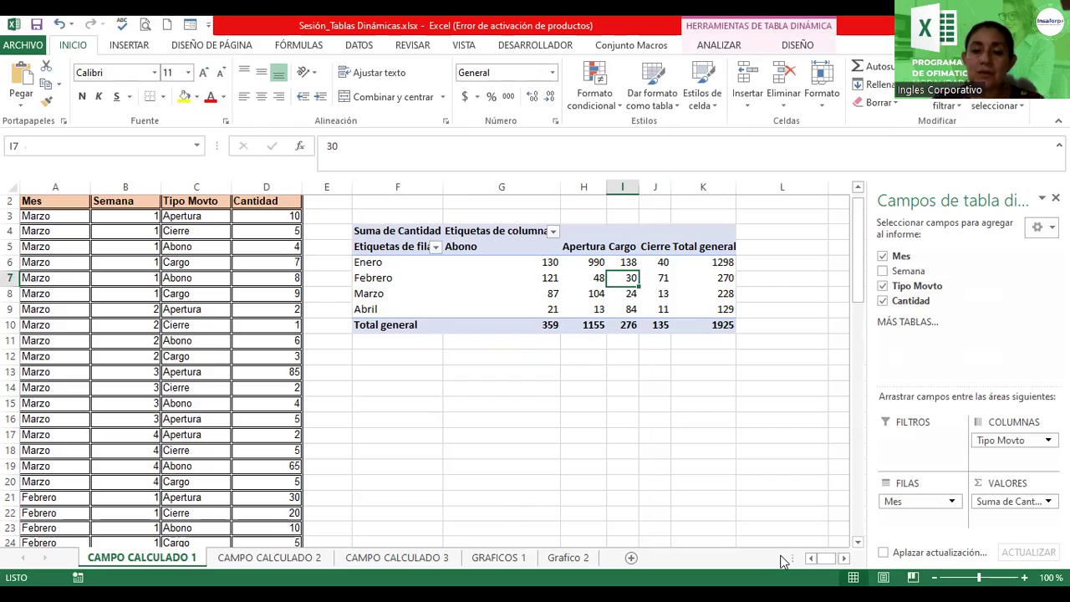
Deselect the pivot and point out the Cierre movement in C4 and quantity 4 in D5
{"action": "left_click", "coordinate": [326, 294]}
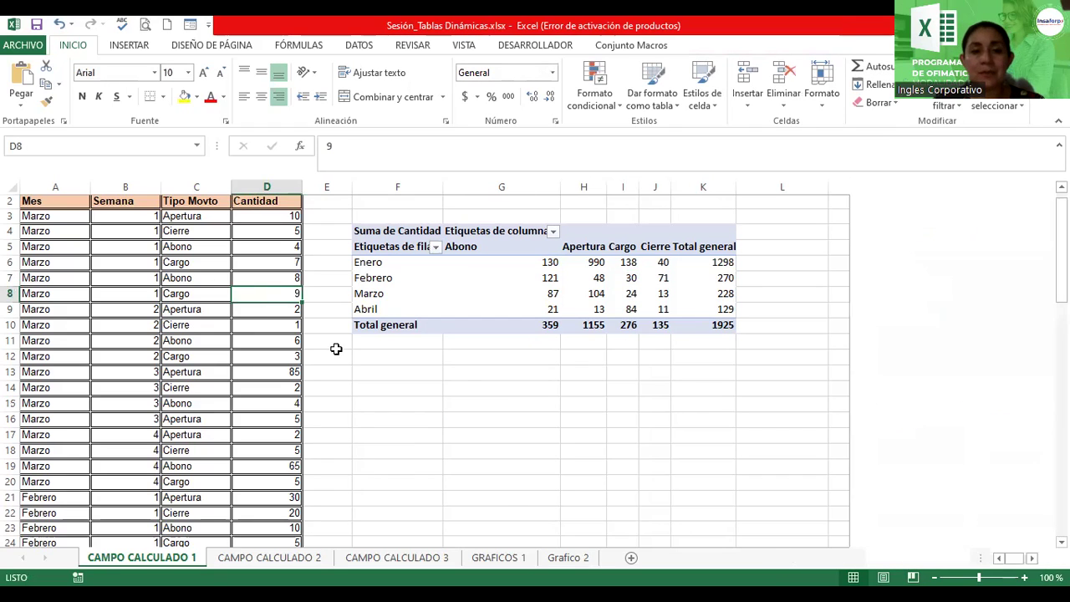
{"action": "left_click", "coordinate": [504, 391]}
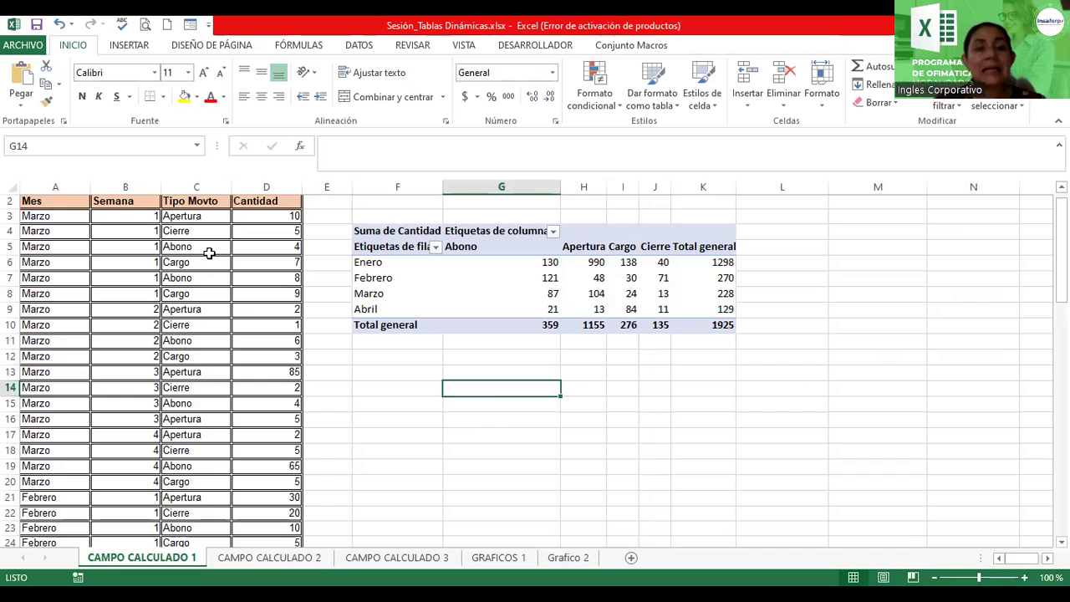
{"action": "left_click", "coordinate": [188, 230]}
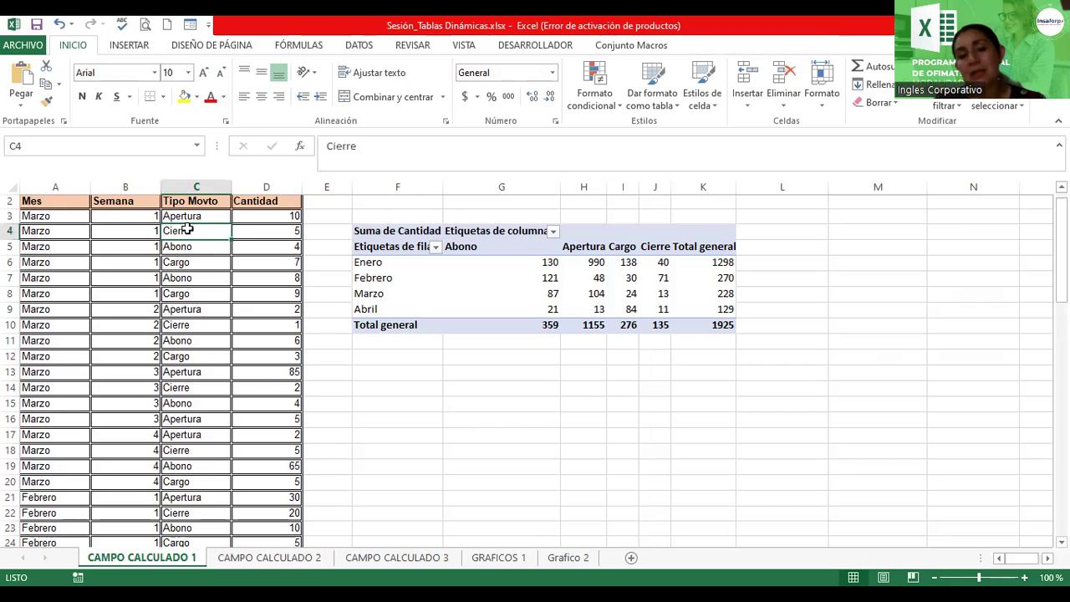
{"action": "left_click", "coordinate": [279, 247]}
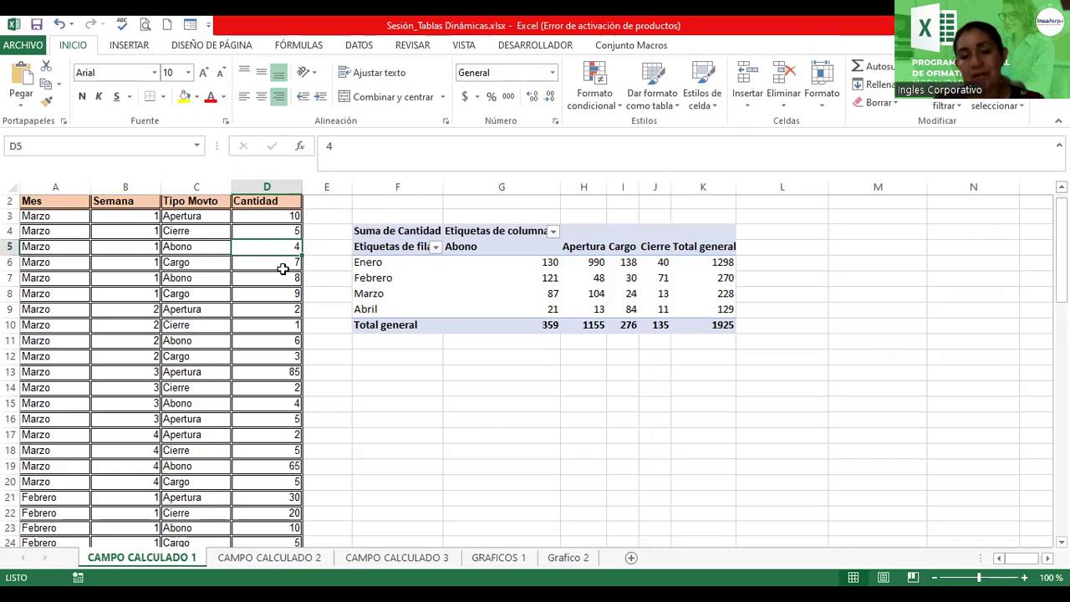
Select pivot values, including the Marzo Abono total 87 and Marzo Apertura total 104
{"action": "left_click", "coordinate": [588, 280]}
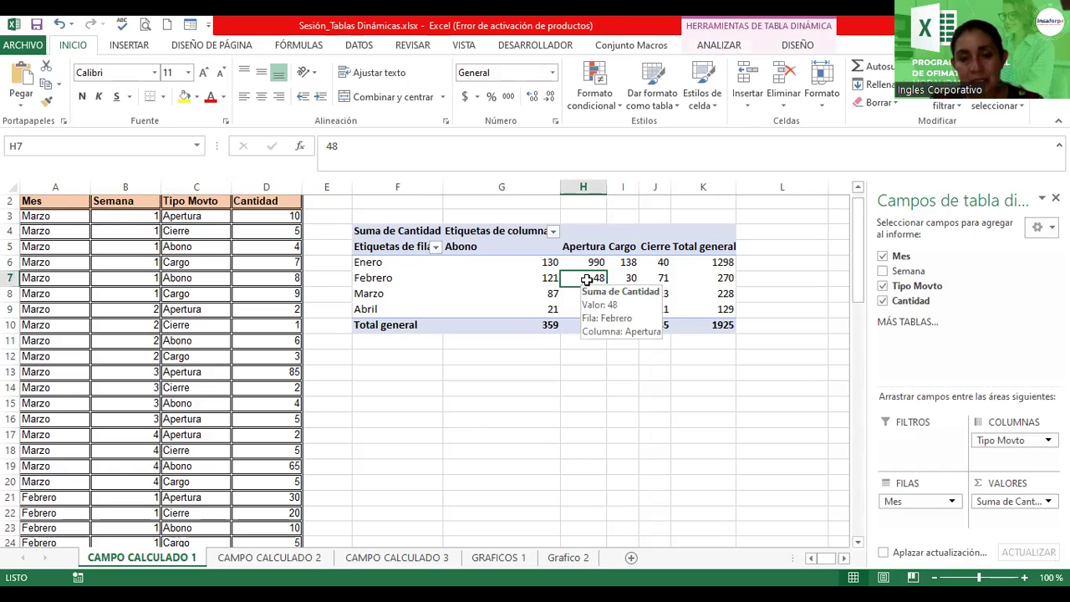
{"action": "left_click", "coordinate": [524, 291]}
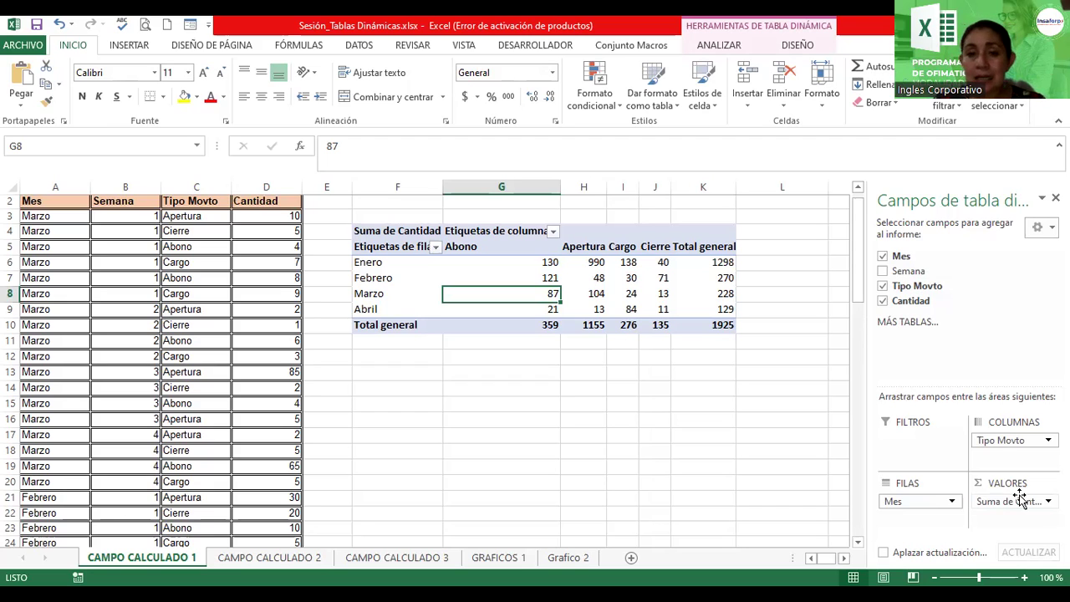
{"action": "left_click", "coordinate": [600, 292]}
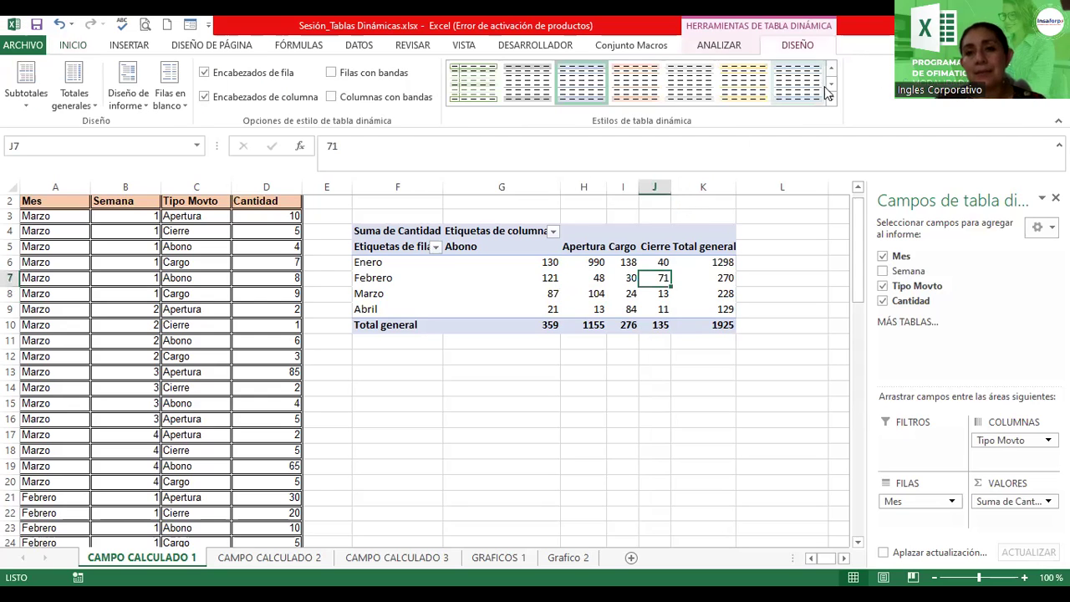
Apply the pale yellow pivot table style after trying a plain grey one
{"action": "left_click", "coordinate": [690, 82]}
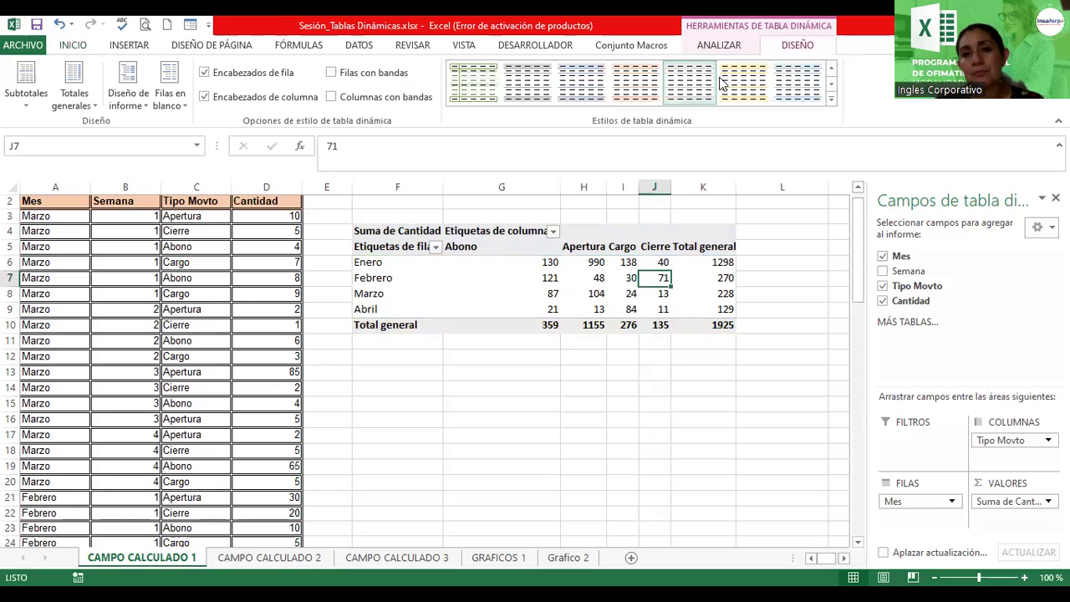
{"action": "left_click", "coordinate": [724, 81]}
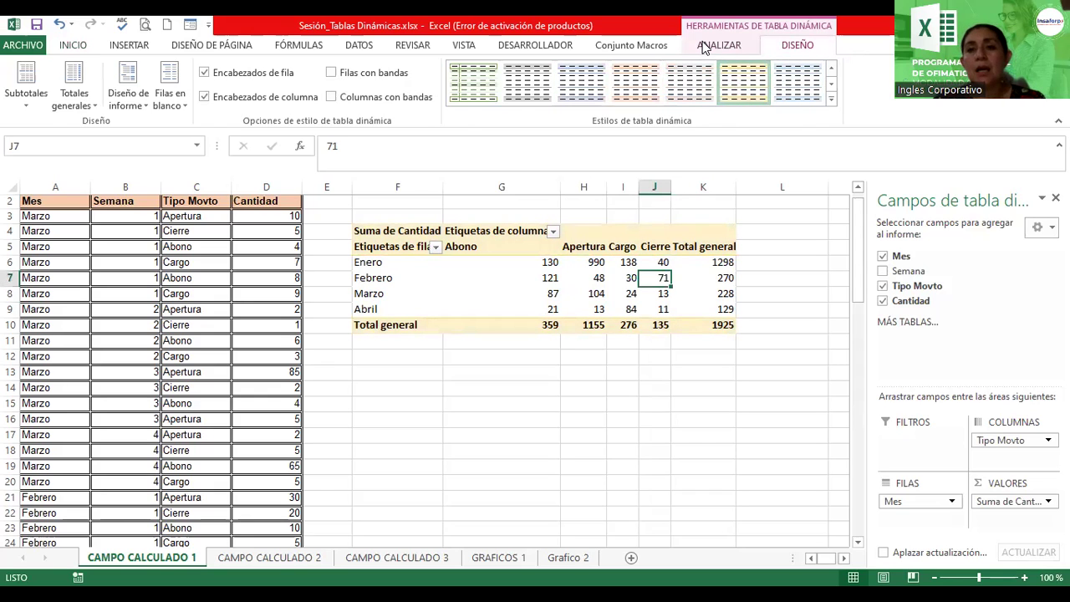
{"action": "left_click", "coordinate": [719, 45]}
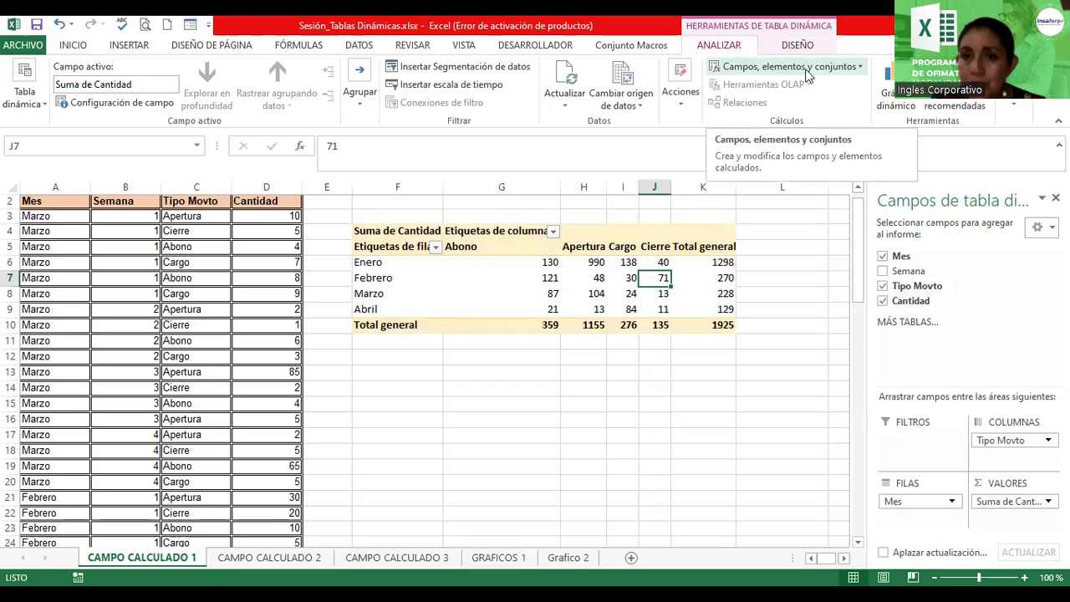
Choose Campo calculado from the Campos, elementos y conjuntos menu on ANALIZAR
{"action": "left_click", "coordinate": [862, 72]}
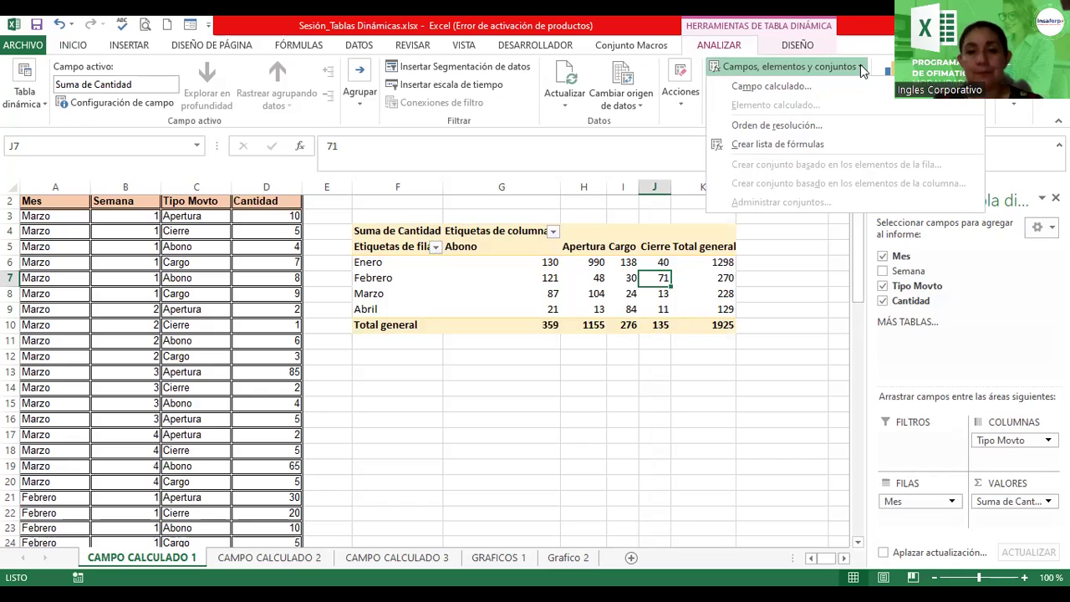
{"action": "left_click", "coordinate": [751, 87]}
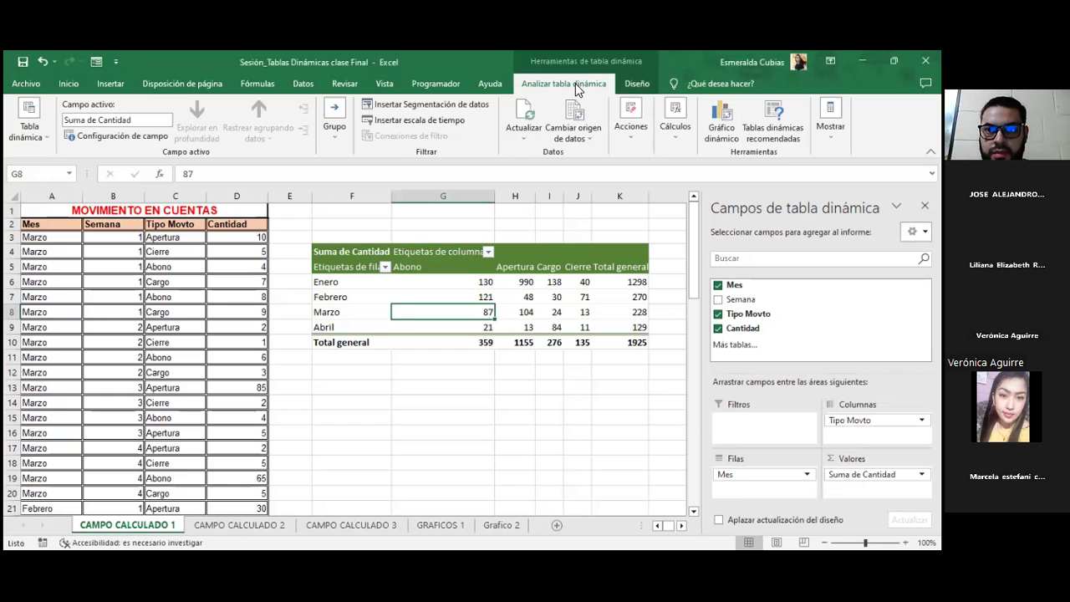
Reopen the Insertar campo calculado window and reposition it near the pivot table
{"action": "left_click", "coordinate": [675, 130]}
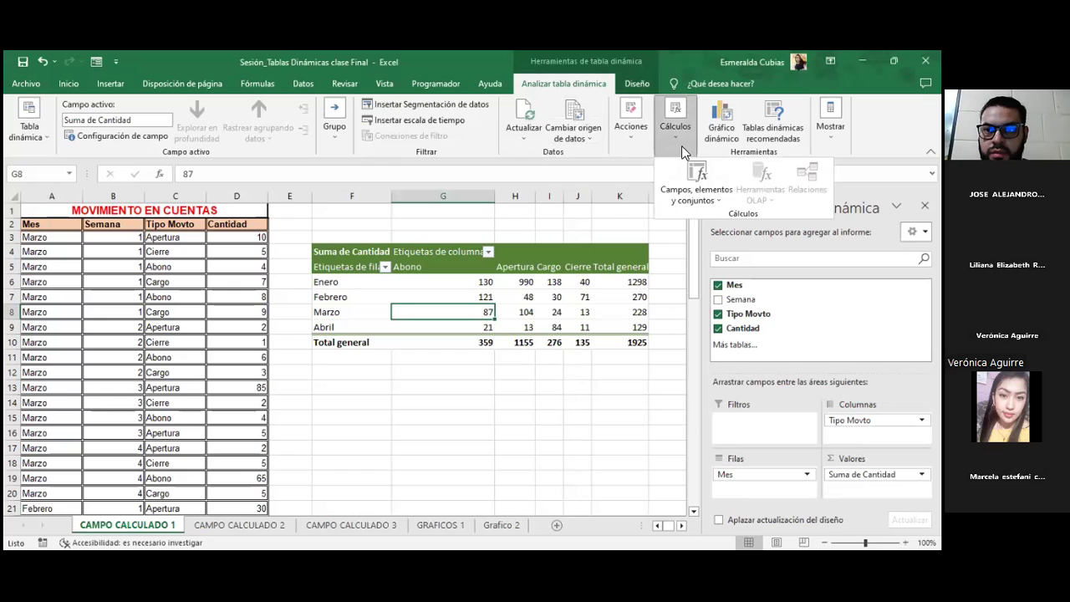
{"action": "left_click", "coordinate": [710, 199]}
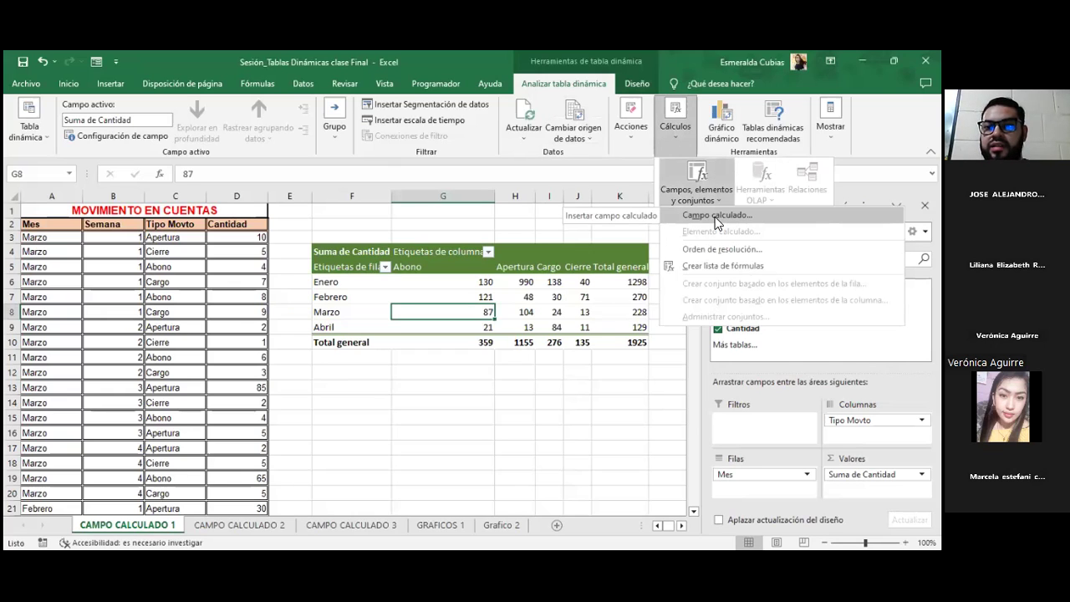
{"action": "left_click", "coordinate": [715, 216]}
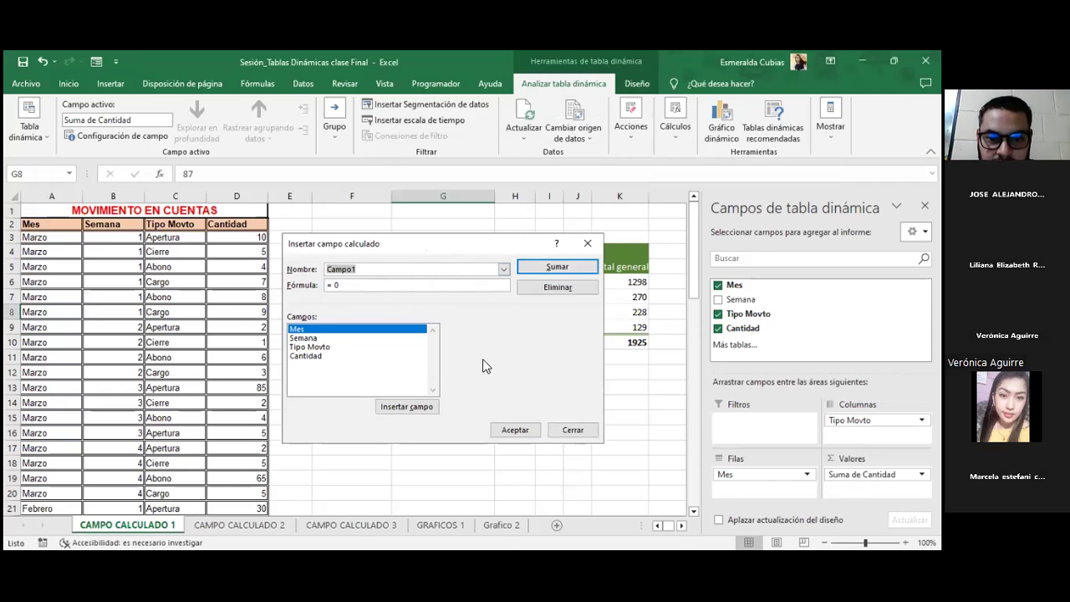
{"action": "left_click_drag", "start_coordinate": [397, 243], "coordinate": [480, 363]}
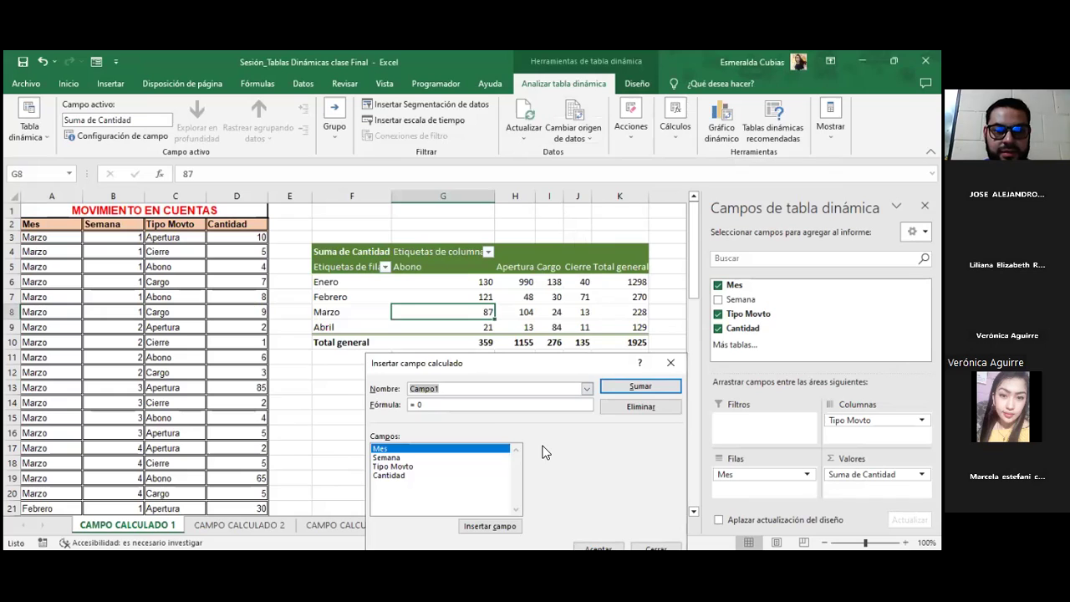
{"action": "left_click_drag", "start_coordinate": [518, 363], "coordinate": [407, 314]}
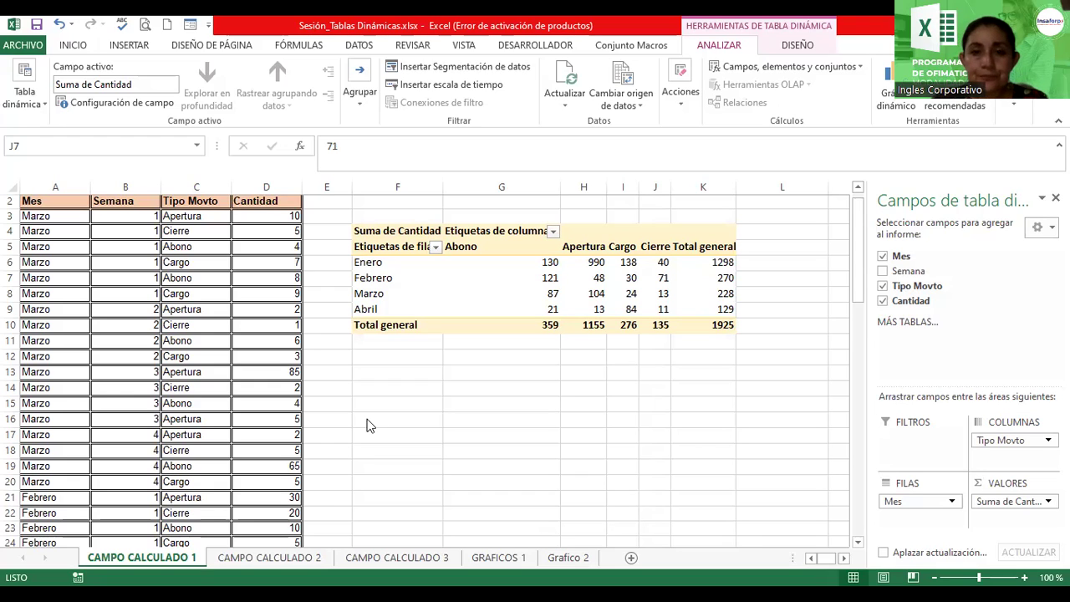
{"action": "left_click", "coordinate": [592, 264]}
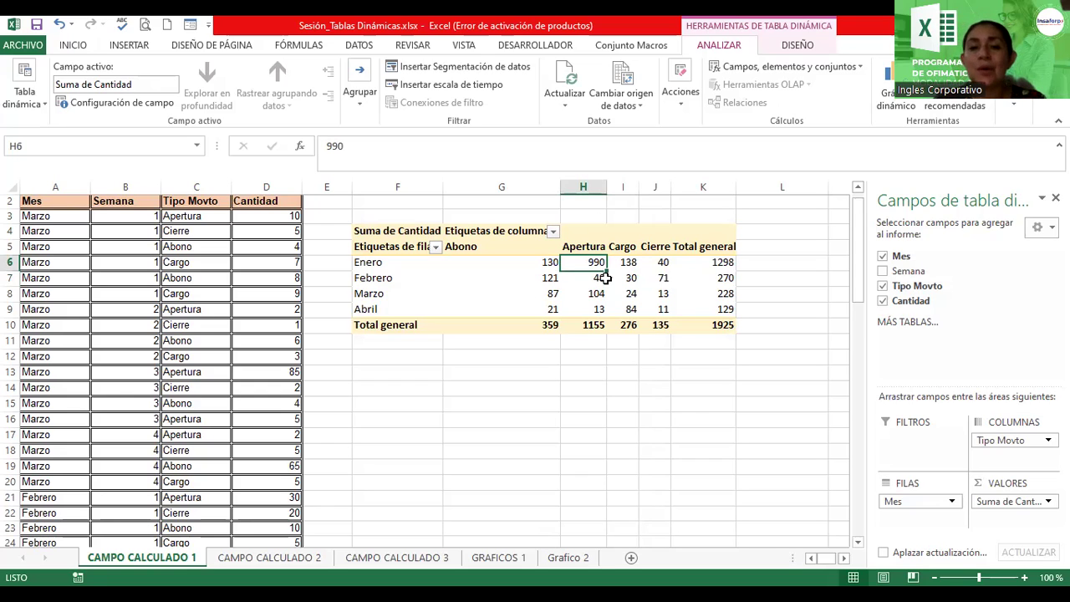
{"action": "left_click", "coordinate": [629, 276]}
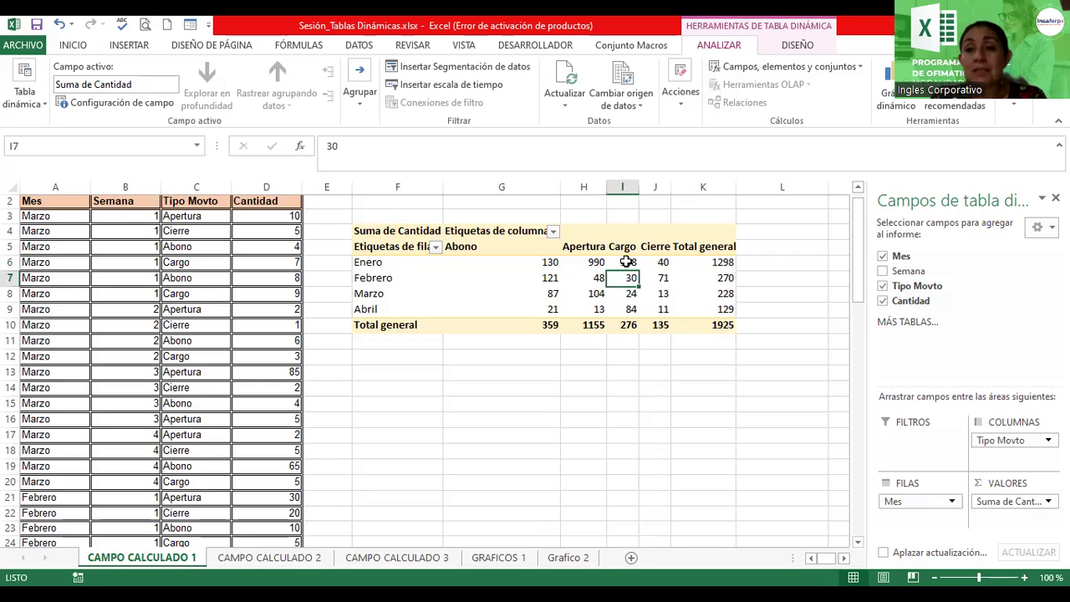
Open Insertar campo calculado again from Campos, elementos y conjuntos and move it aside
{"action": "left_click", "coordinate": [853, 69]}
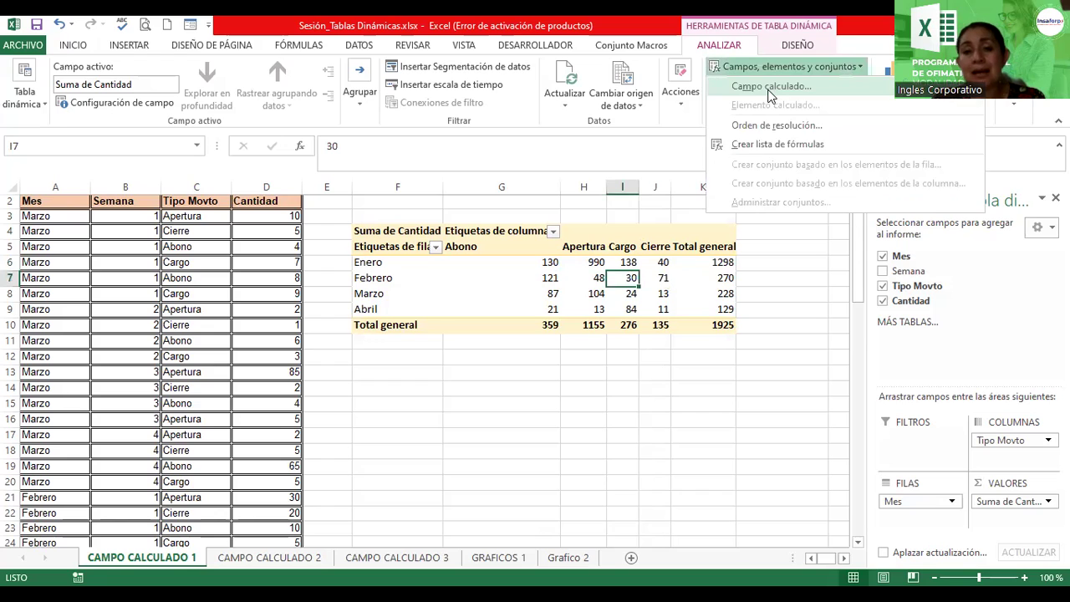
{"action": "left_click", "coordinate": [770, 90]}
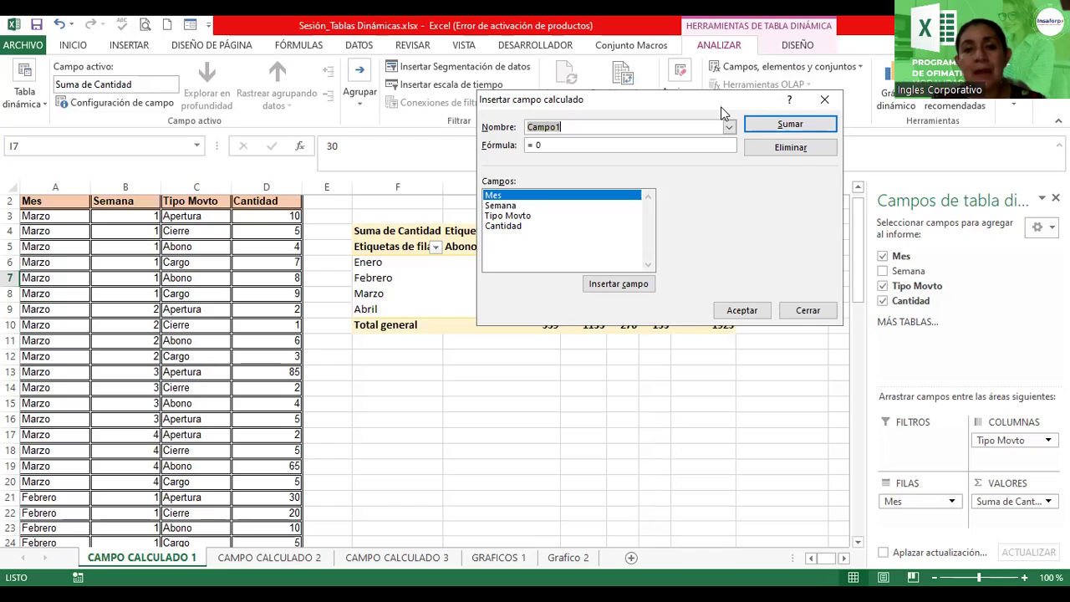
{"action": "left_click_drag", "start_coordinate": [723, 109], "coordinate": [630, 159]}
Name the calculated field Porcentaje and enter the formula =(Cantidad*10%)
{"action": "type", "text": "Porcentaje"}
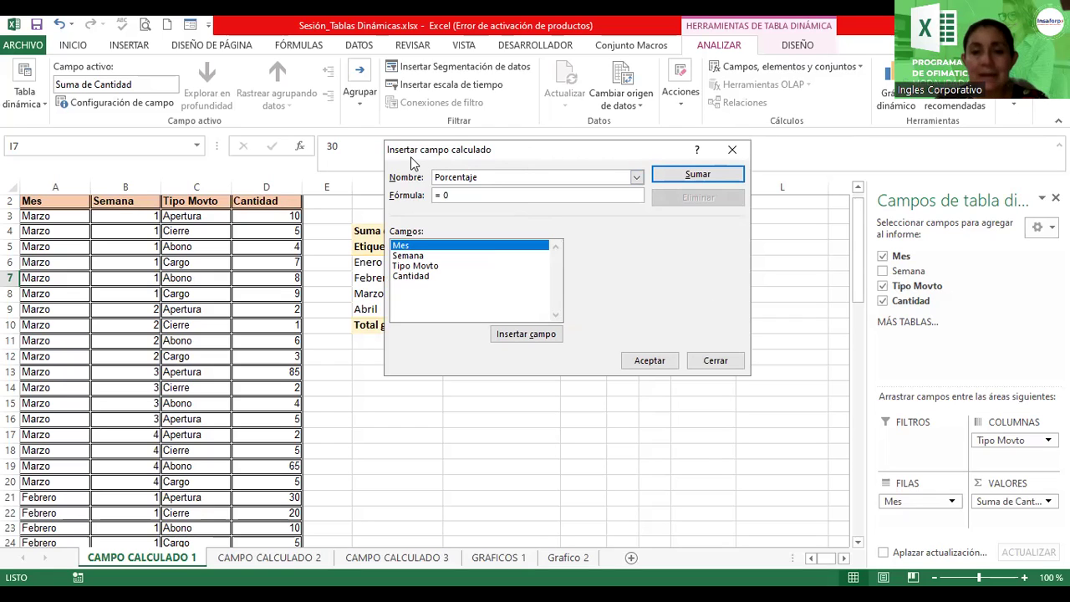
{"action": "left_click_drag", "start_coordinate": [411, 161], "coordinate": [347, 155]}
{"action": "left_click", "coordinate": [404, 191]}
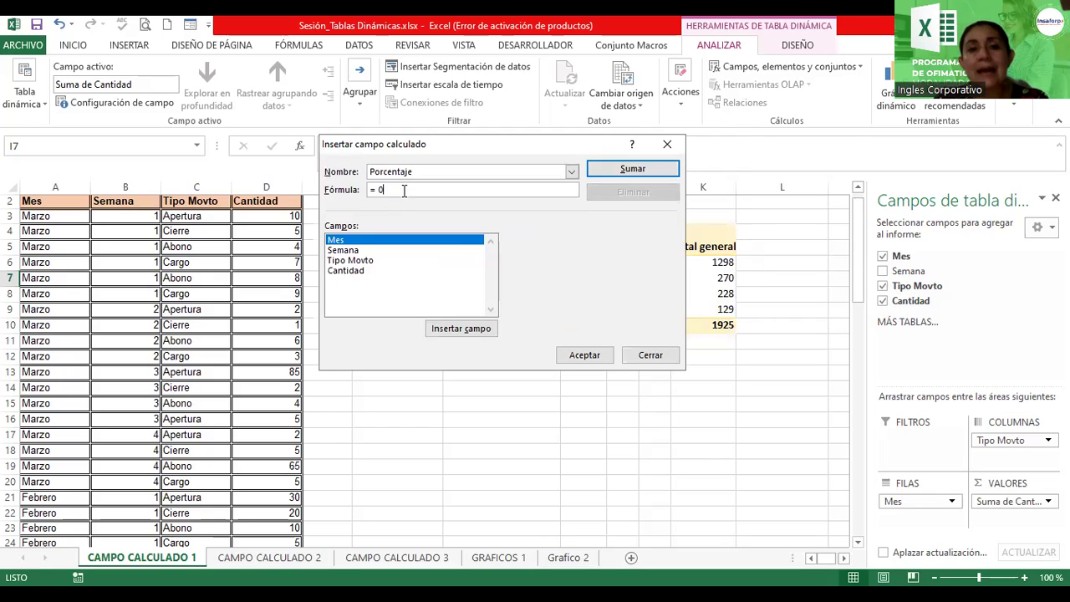
{"action": "key", "text": "BackSpace"}
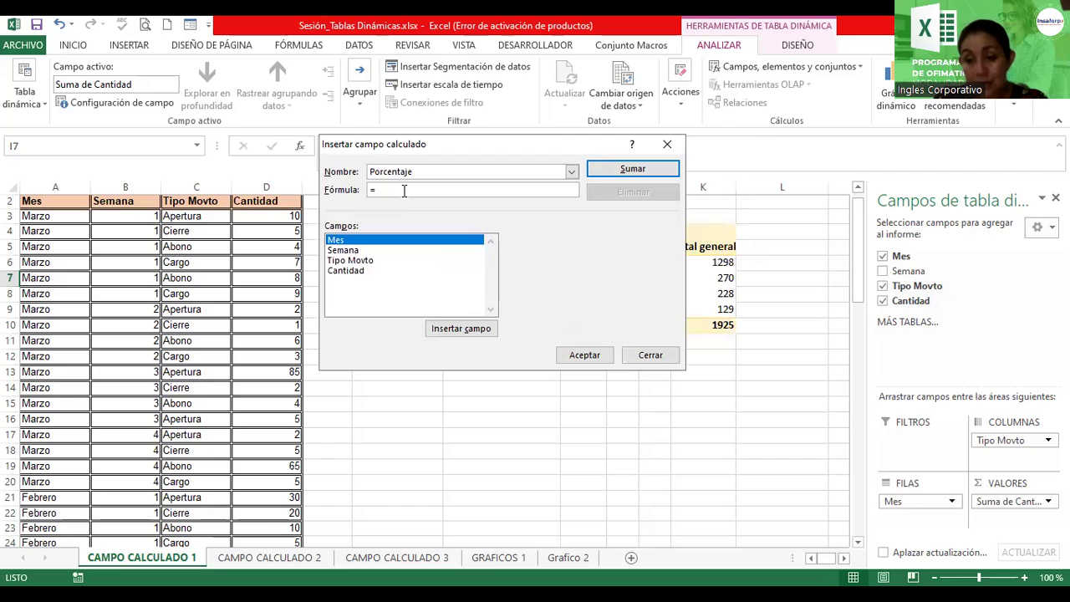
{"action": "type", "text": "("}
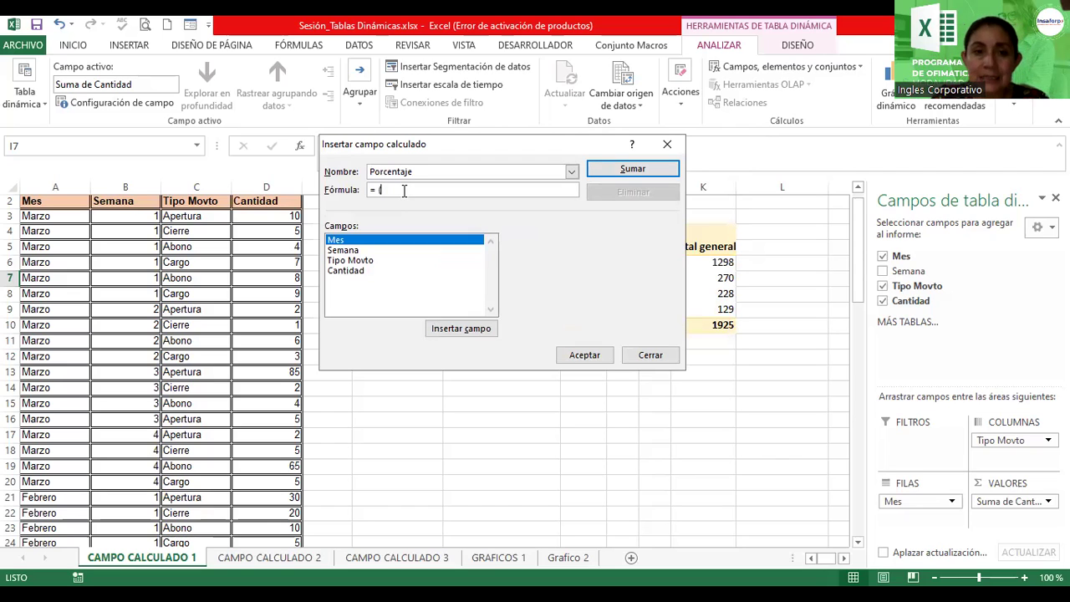
{"action": "double_click", "coordinate": [352, 272]}
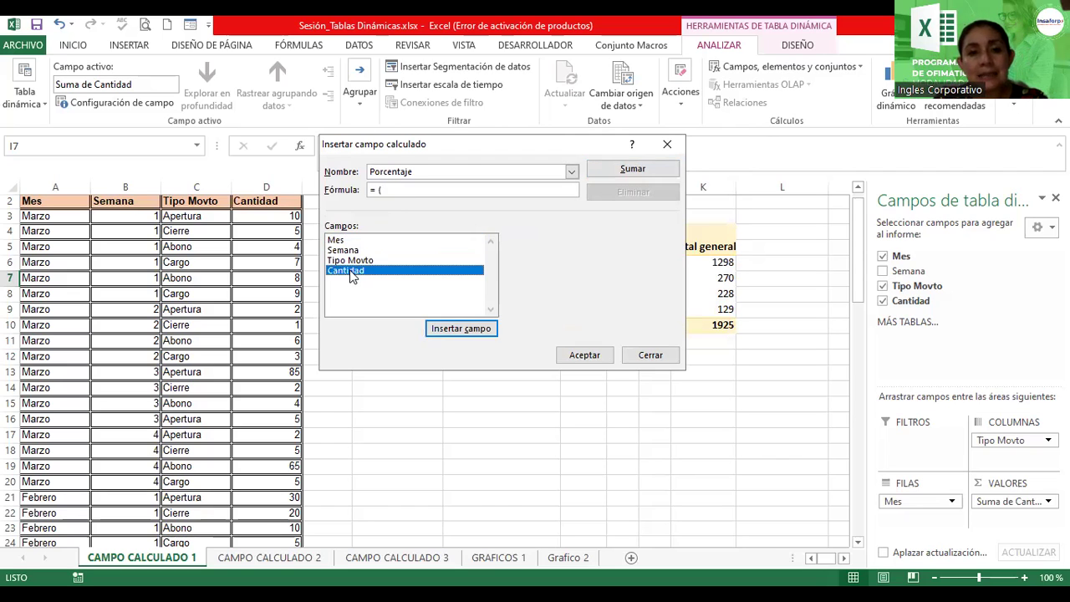
{"action": "type", "text": "*"}
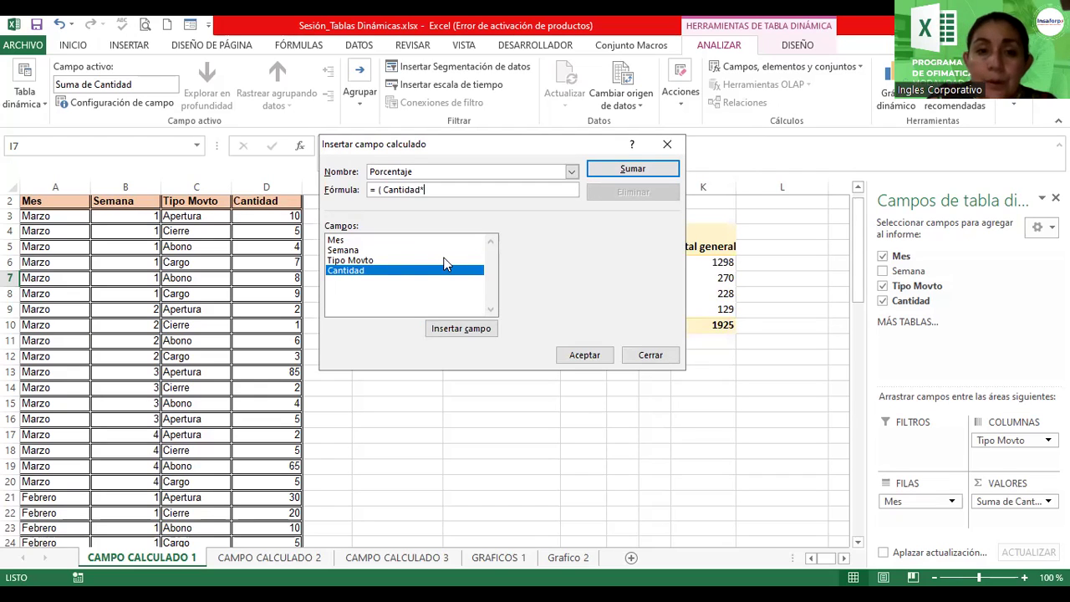
{"action": "type", "text": "10%"}
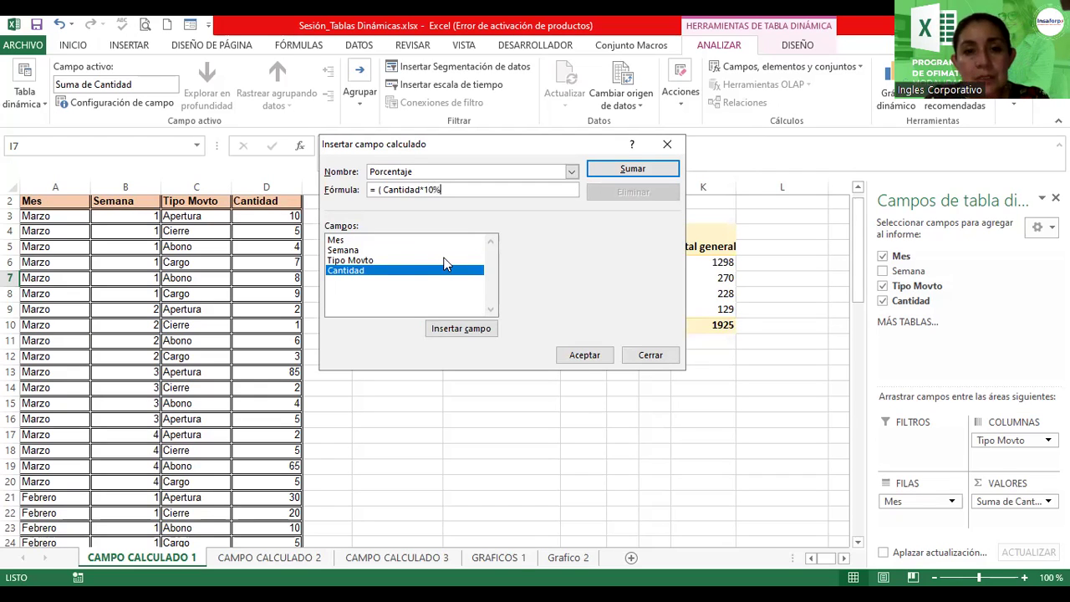
{"action": "type", "text": ")"}
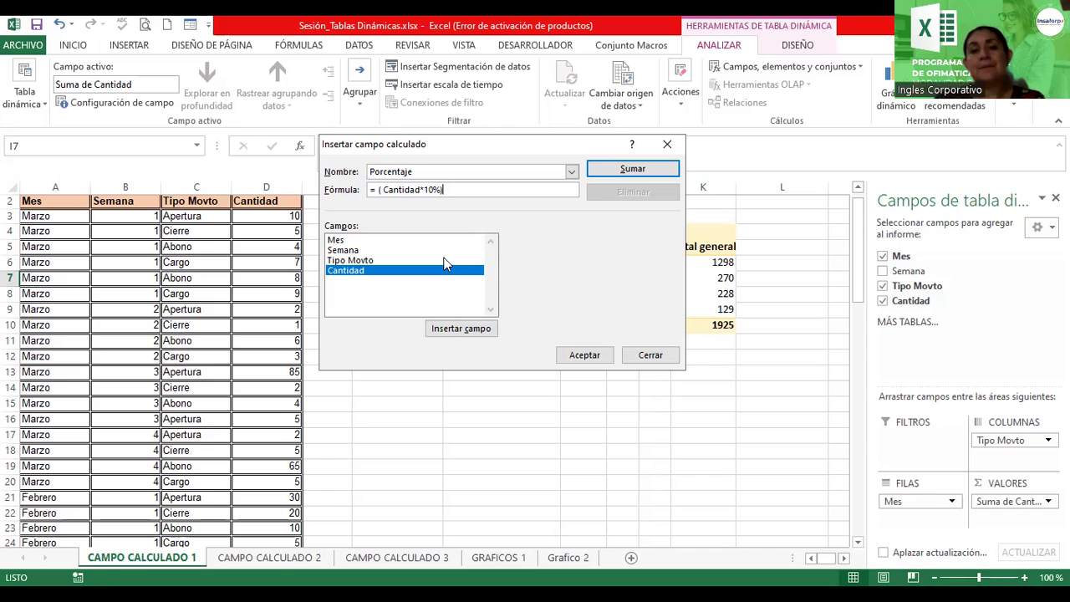
Add Porcentaje as a calculated field and accept, giving an Abono total of 35.9
{"action": "left_click", "coordinate": [619, 171]}
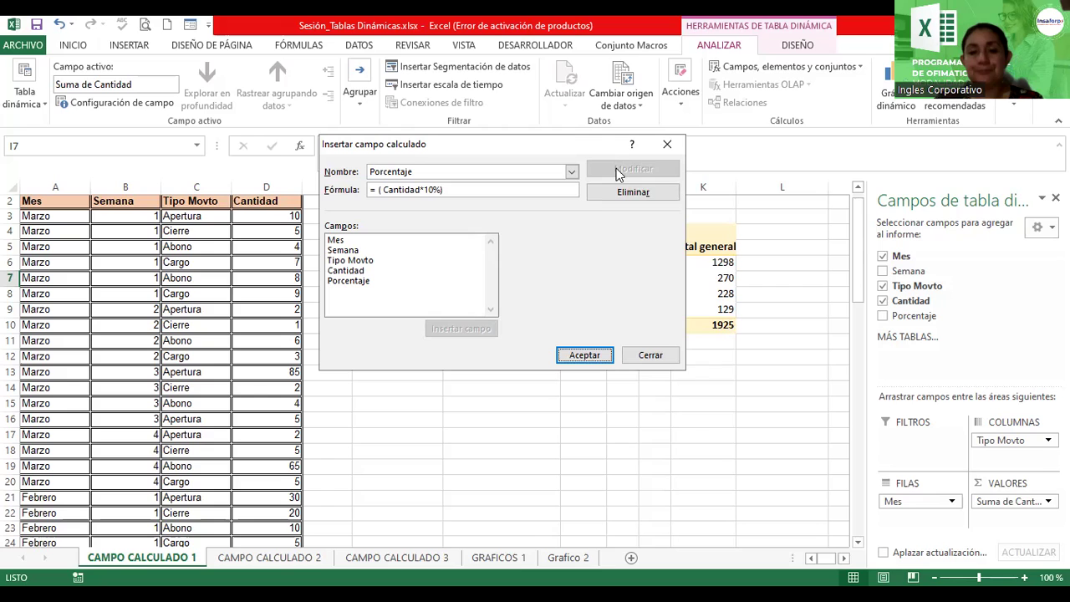
{"action": "left_click", "coordinate": [585, 355]}
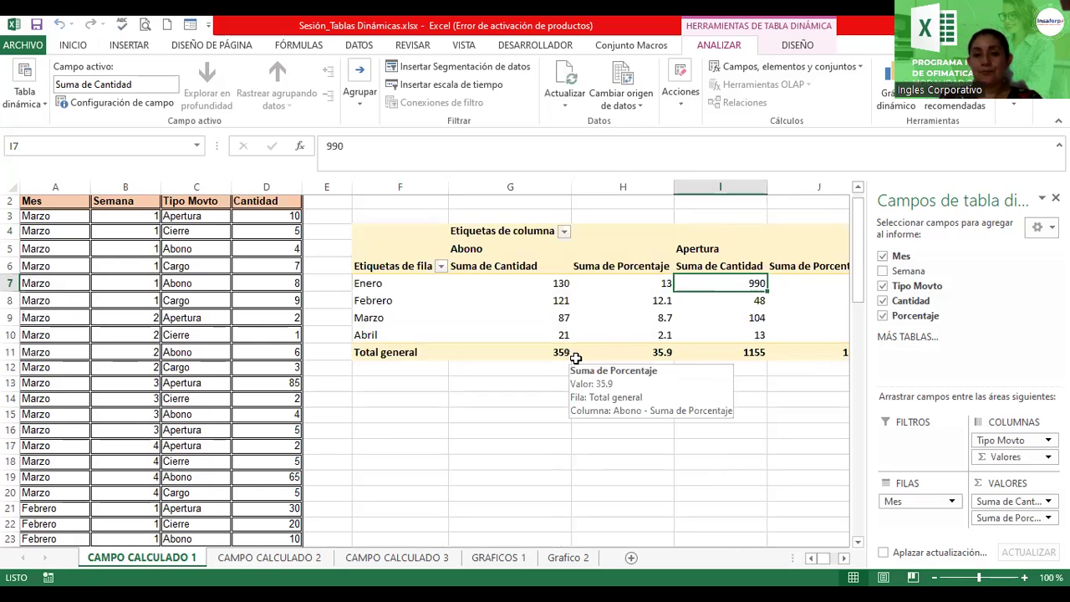
{"action": "mouse_move", "coordinate": [1009, 518]}
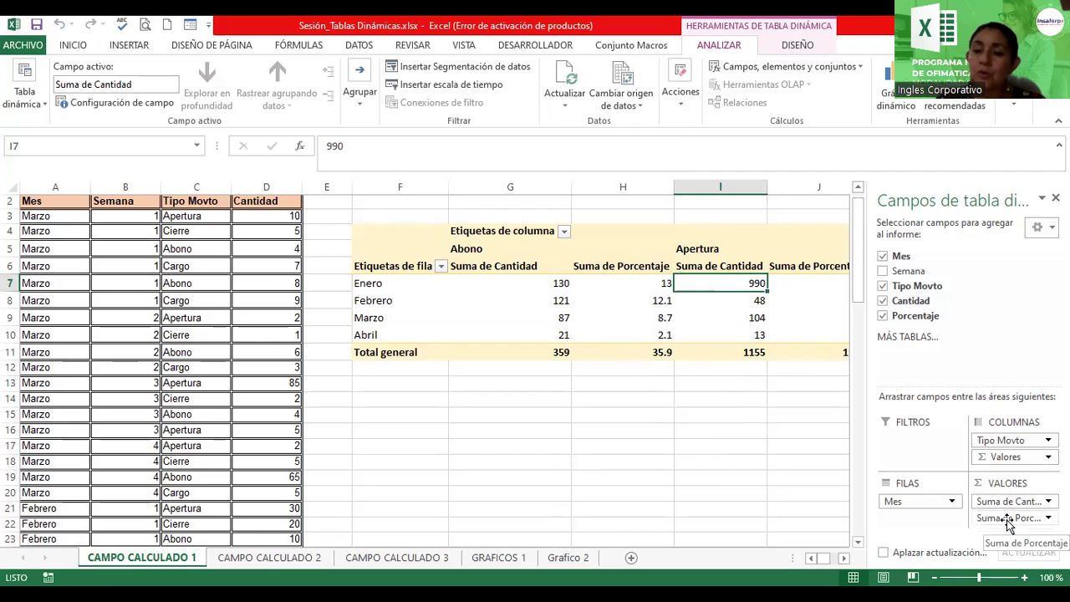
Open the Value Field Settings for Suma de Porcentaje after one cancelled attempt
{"action": "left_click", "coordinate": [1009, 519]}
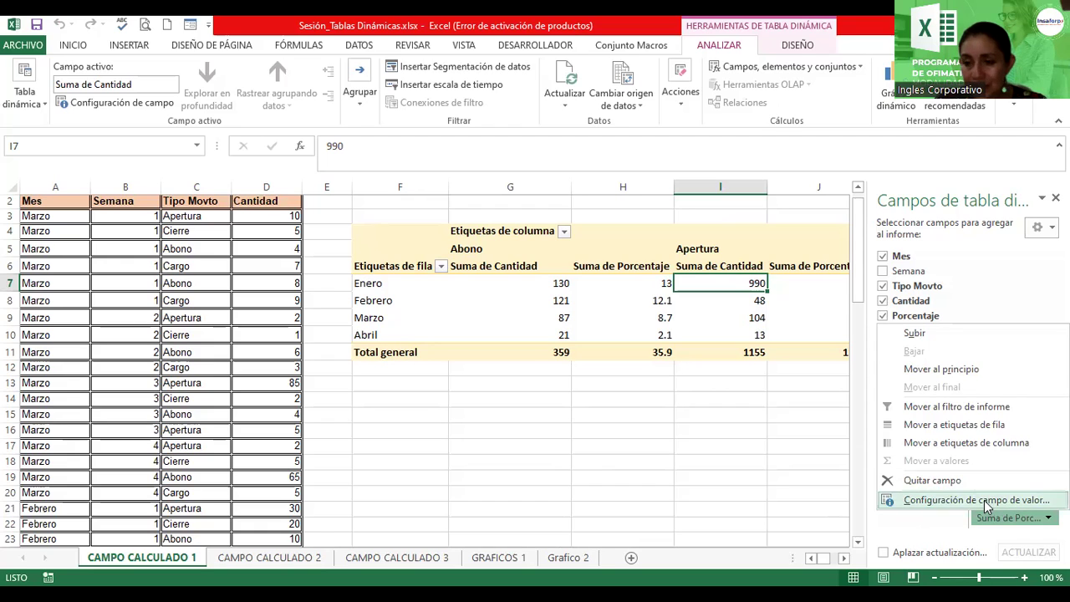
{"action": "left_click", "coordinate": [986, 507]}
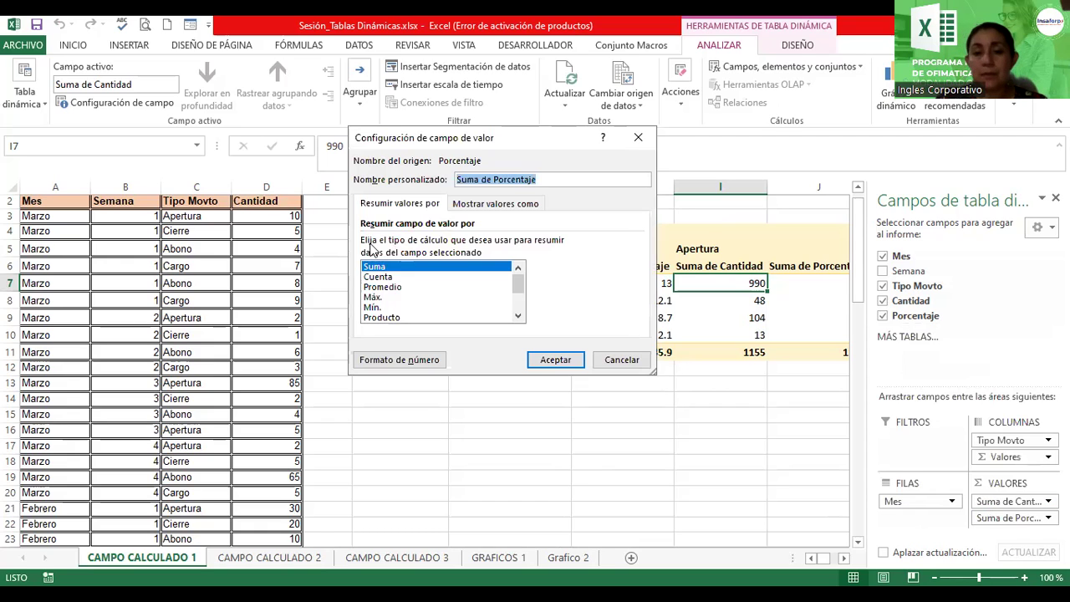
{"action": "left_click", "coordinate": [634, 361]}
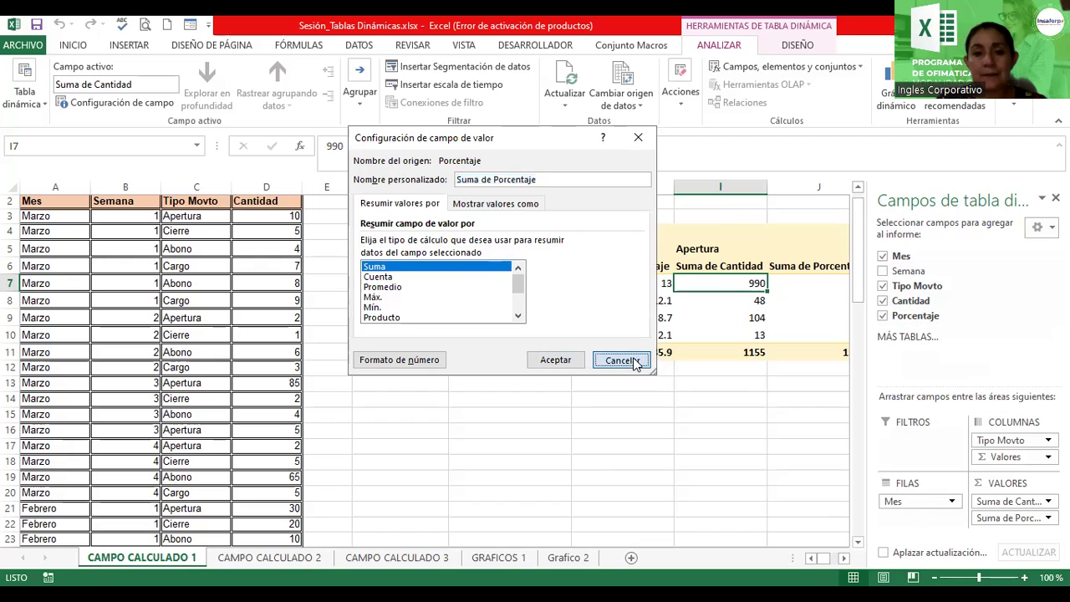
{"action": "left_click", "coordinate": [1006, 518]}
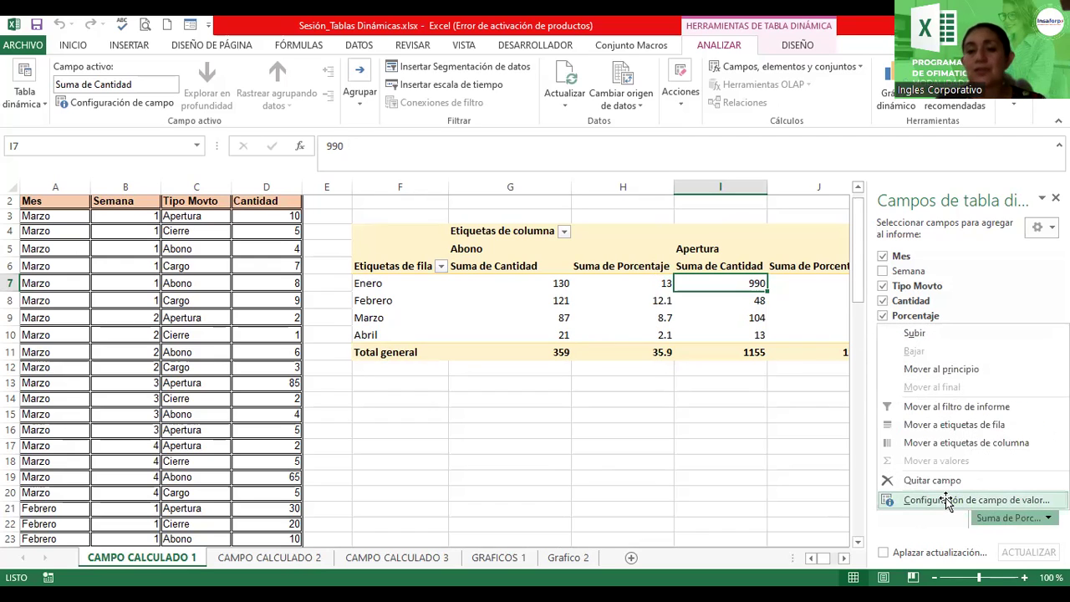
{"action": "left_click", "coordinate": [948, 500]}
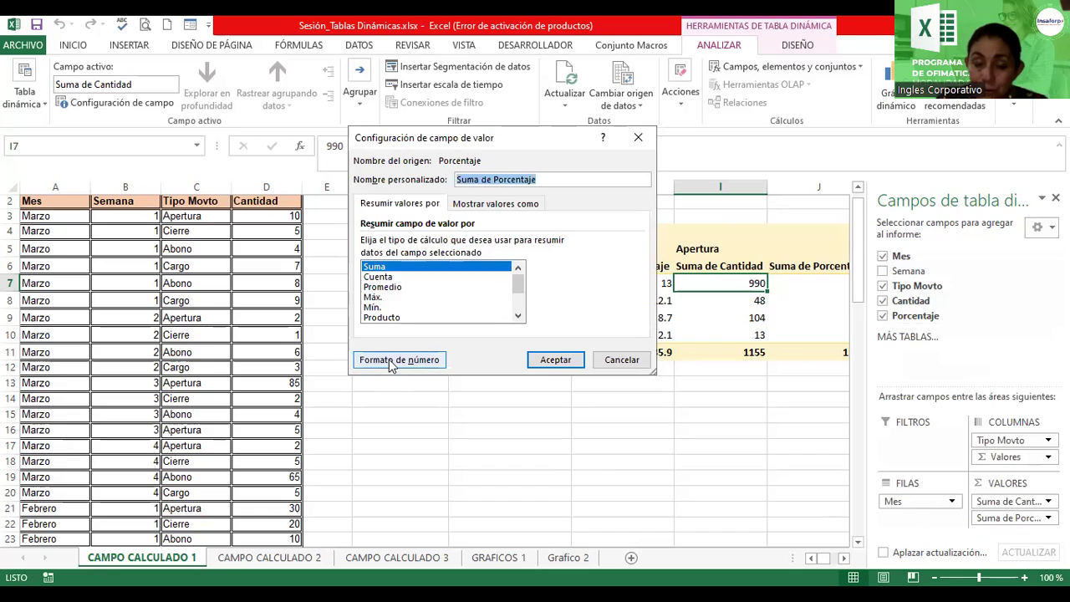
Set Suma de Porcentaje's number format to Percentage with 1 decimal place
{"action": "left_click", "coordinate": [391, 362]}
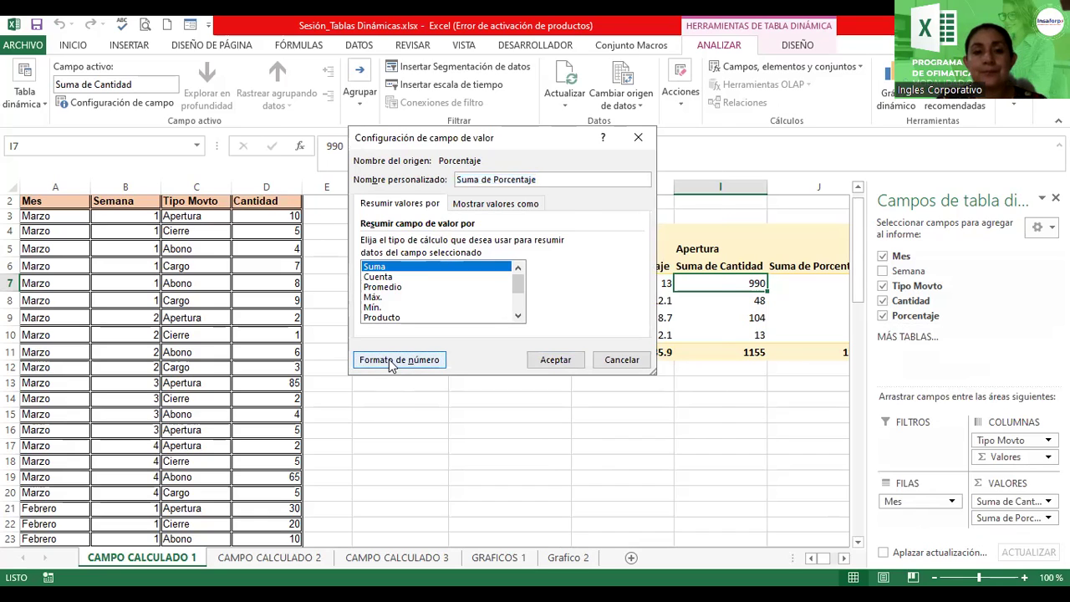
{"action": "left_click", "coordinate": [391, 361]}
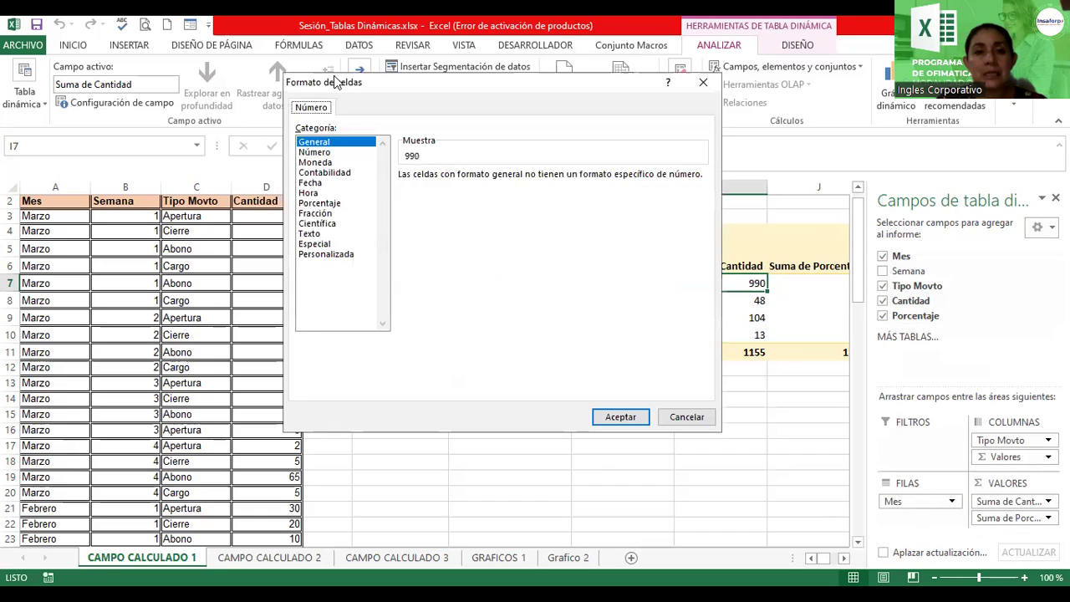
{"action": "left_click", "coordinate": [311, 204]}
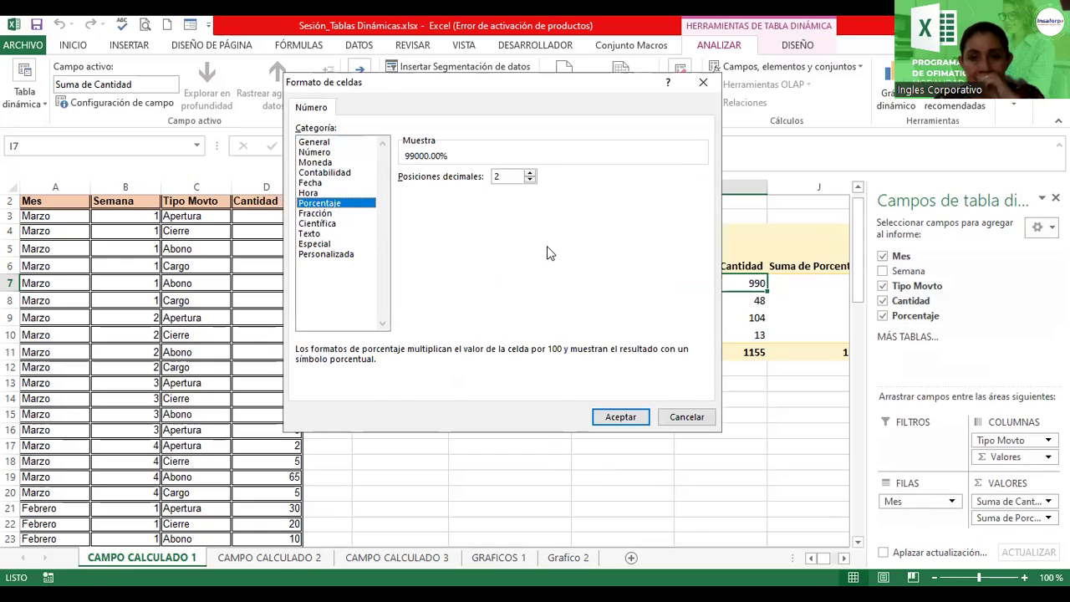
{"action": "left_click", "coordinate": [529, 179]}
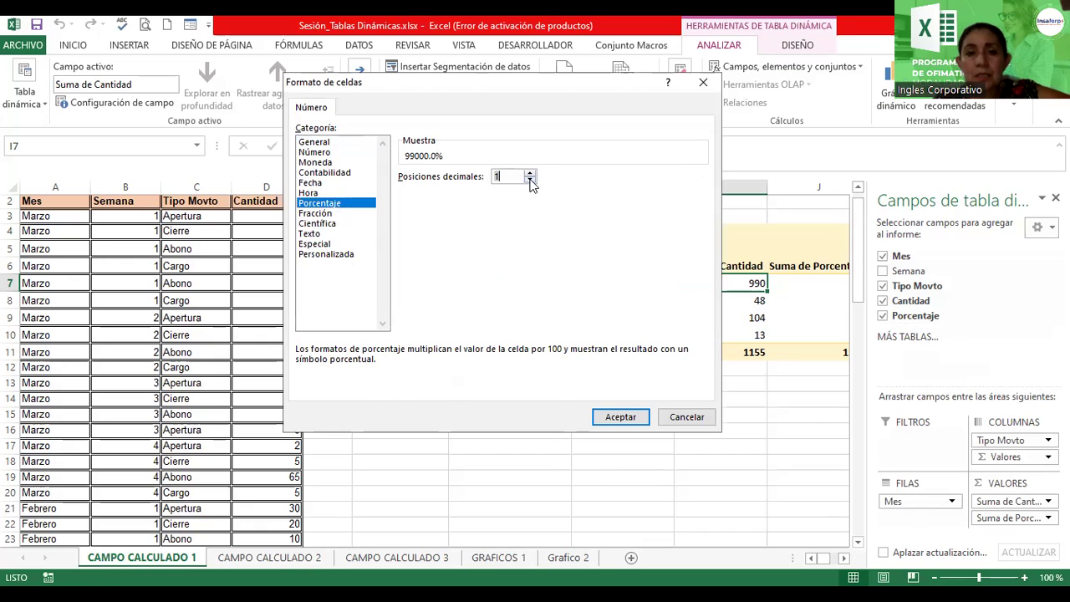
{"action": "left_click", "coordinate": [620, 417]}
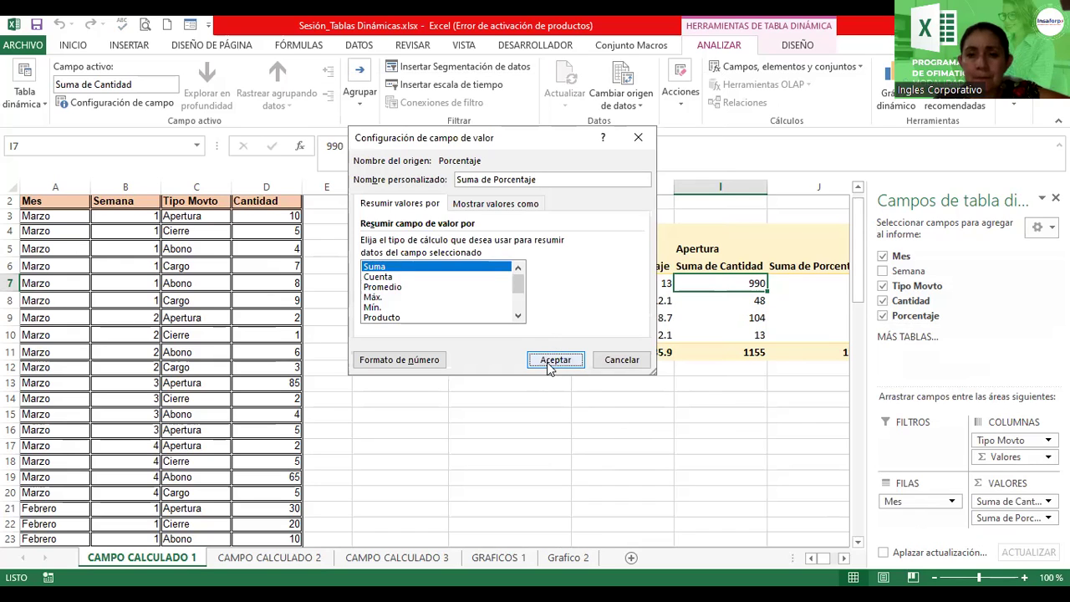
{"action": "left_click", "coordinate": [548, 361]}
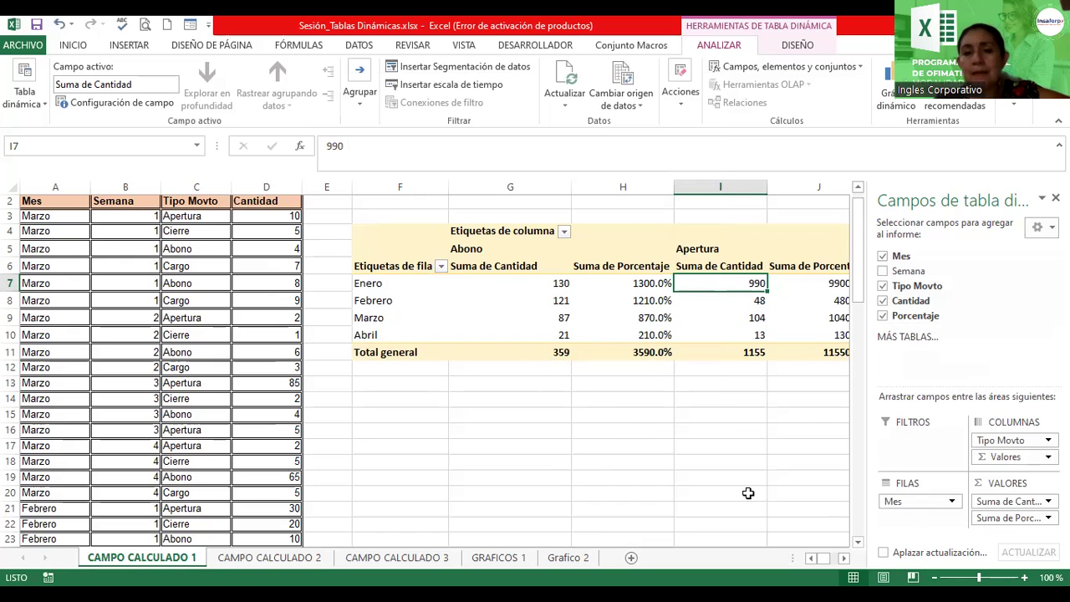
{"action": "left_click", "coordinate": [844, 559]}
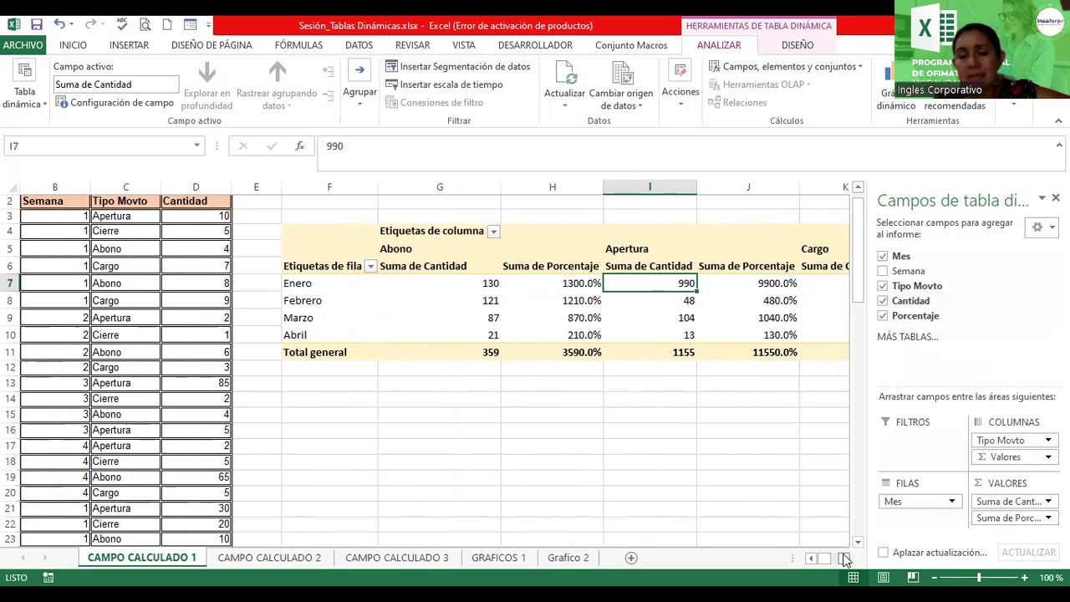
{"action": "left_click", "coordinate": [845, 558]}
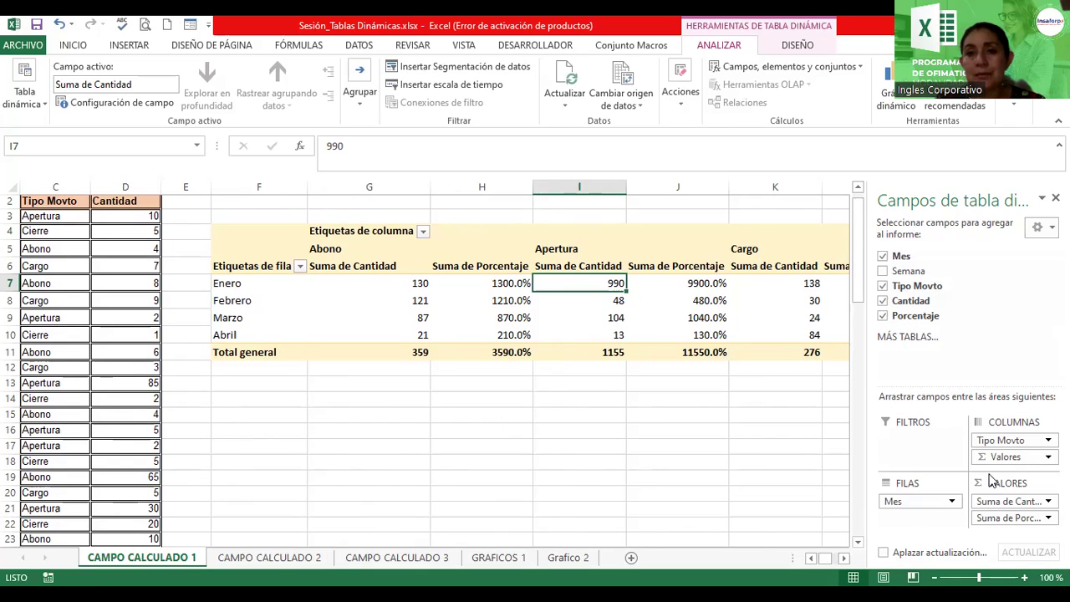
Open the Calculated Field editor, discard a trial Porcentaje insertion, and reopen it blank
{"action": "left_click", "coordinate": [759, 67]}
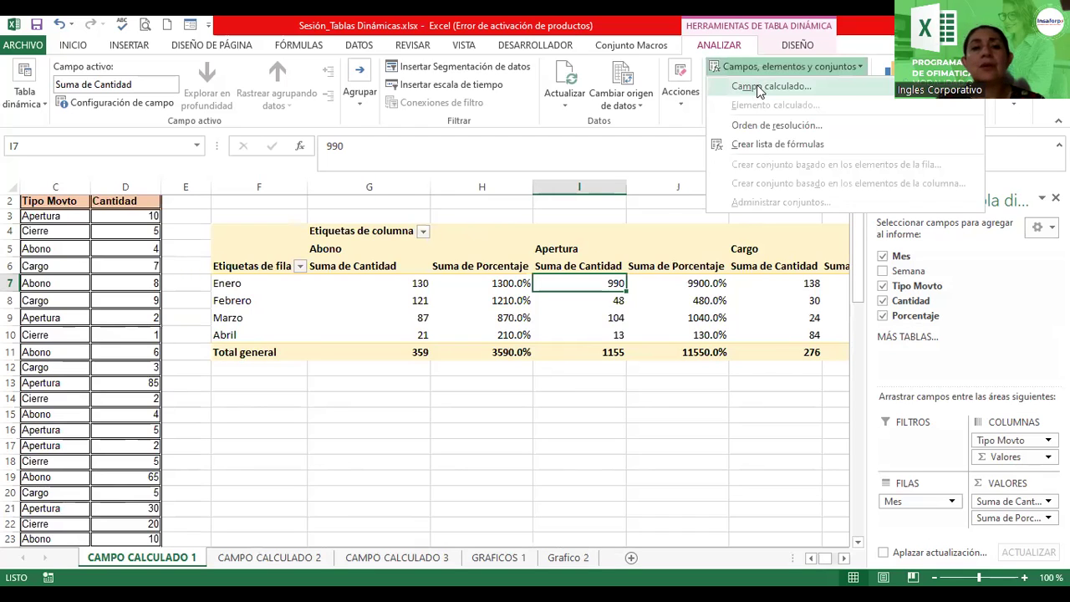
{"action": "left_click", "coordinate": [758, 87]}
{"action": "left_click", "coordinate": [349, 283]}
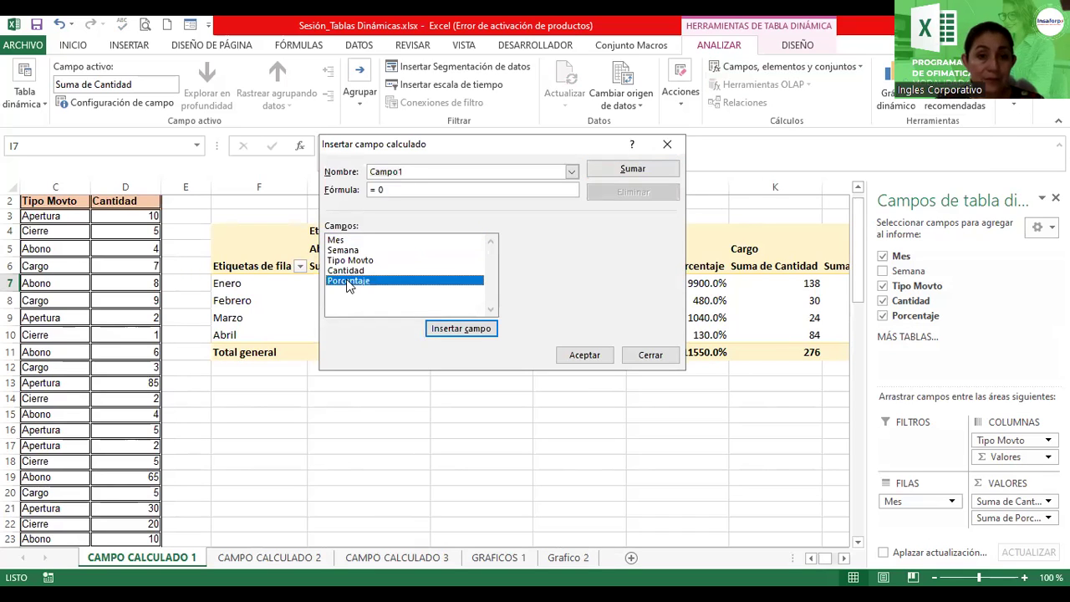
{"action": "double_click", "coordinate": [348, 281]}
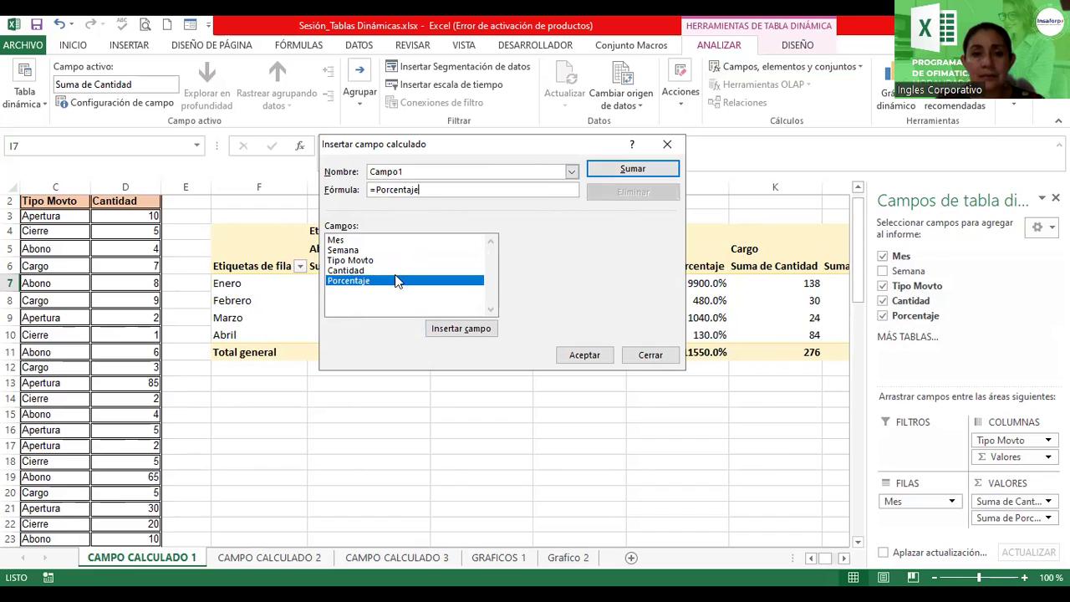
{"action": "left_click", "coordinate": [650, 356]}
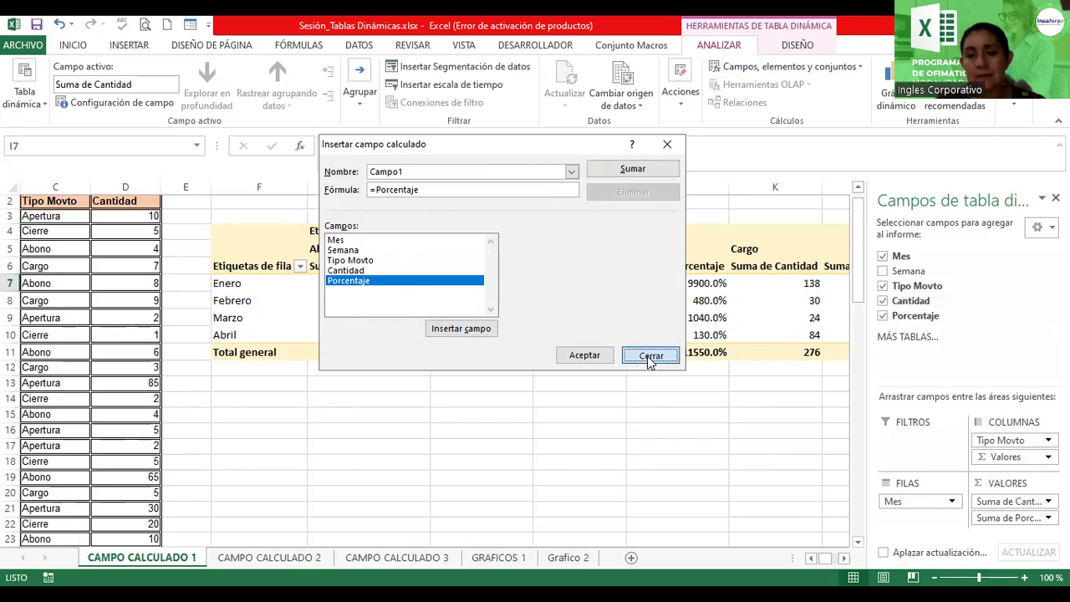
{"action": "left_click", "coordinate": [797, 67]}
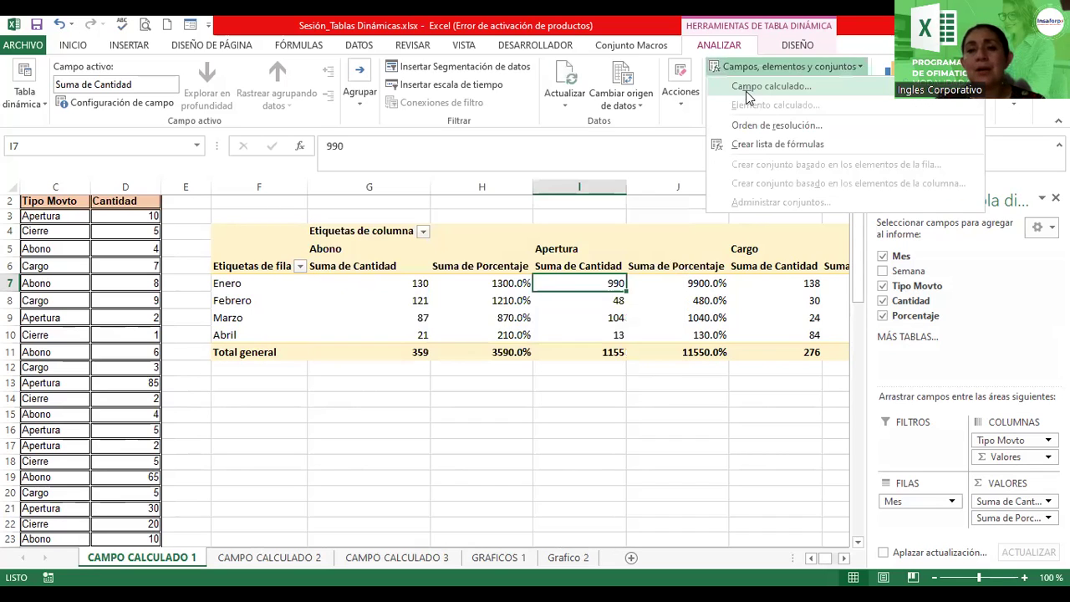
{"action": "left_click", "coordinate": [769, 86]}
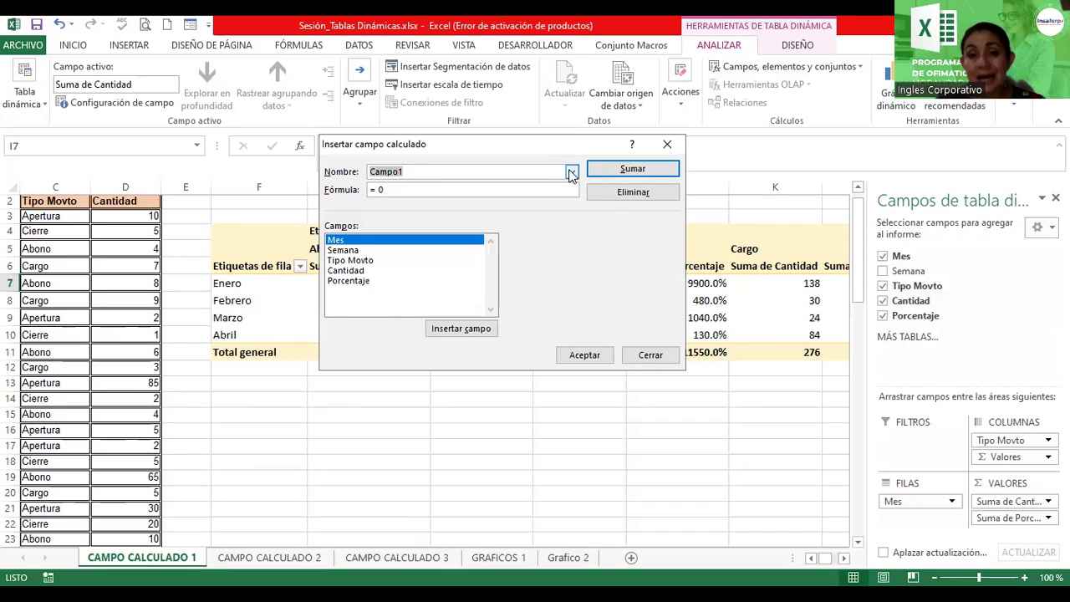
Load Porcentaje, change its formula to =(Cantidad*20%), then modify and accept
{"action": "left_click", "coordinate": [572, 171]}
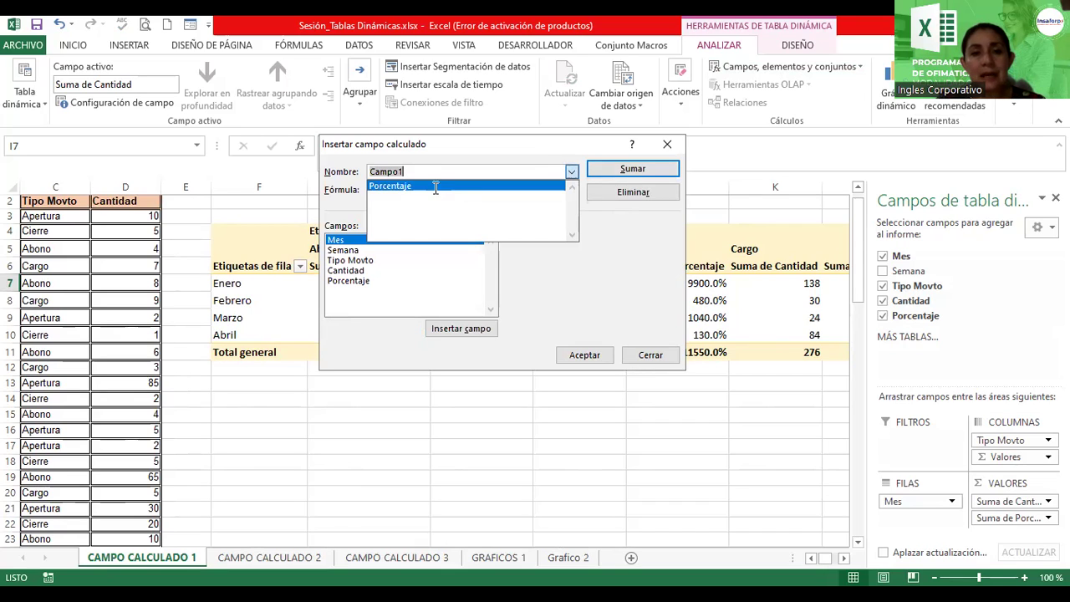
{"action": "left_click", "coordinate": [464, 185]}
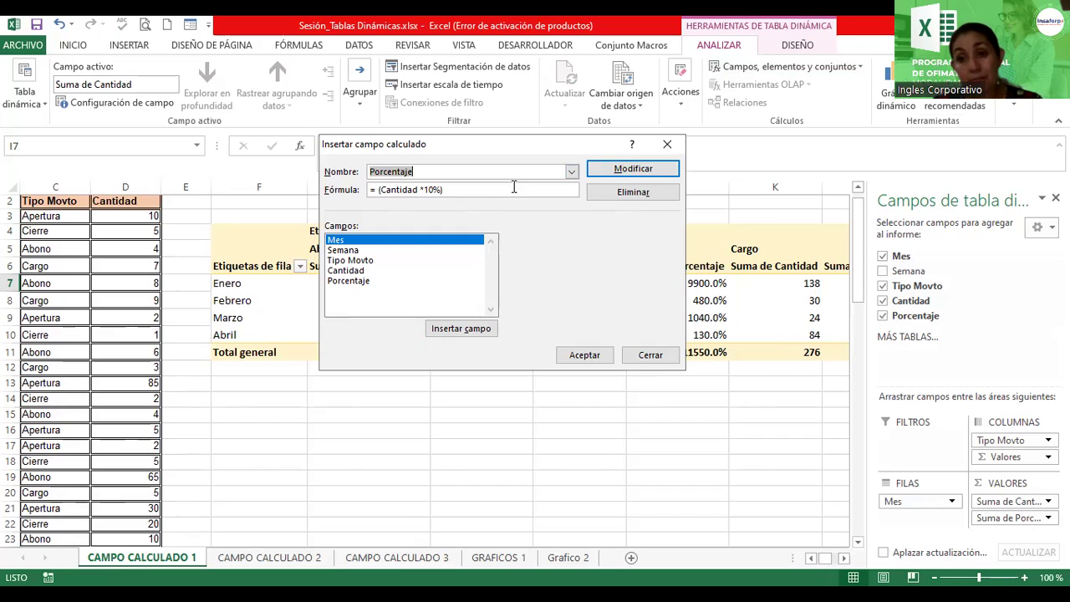
{"action": "left_click", "coordinate": [468, 190]}
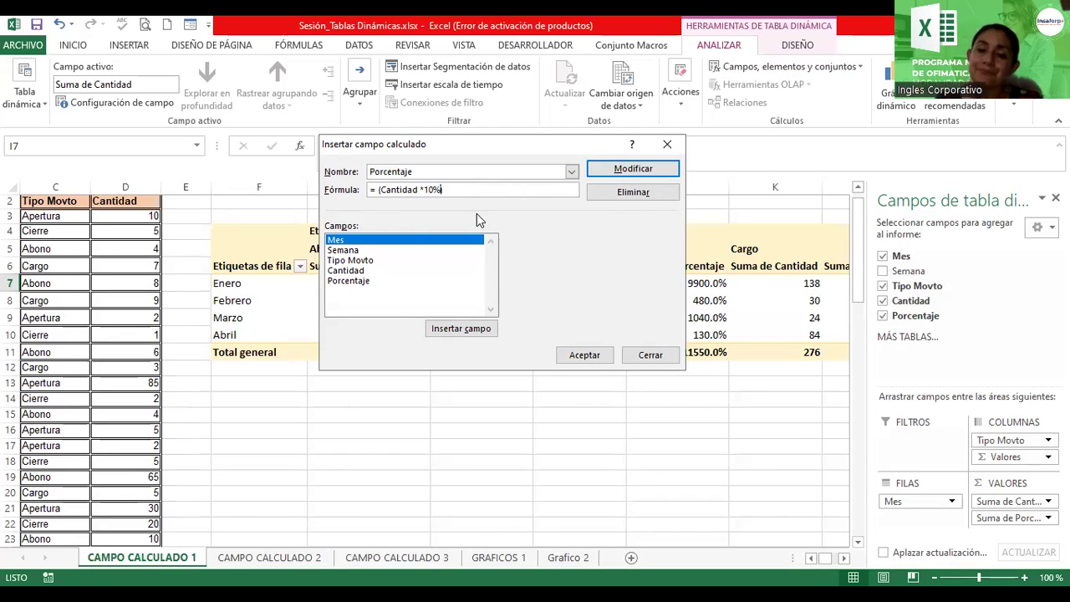
{"action": "key", "text": "BackSpace"}
{"action": "key", "text": "BackSpace"}
{"action": "key", "text": "BackSpace"}
{"action": "key", "text": "BackSpace"}
{"action": "type", "text": "20%)"}
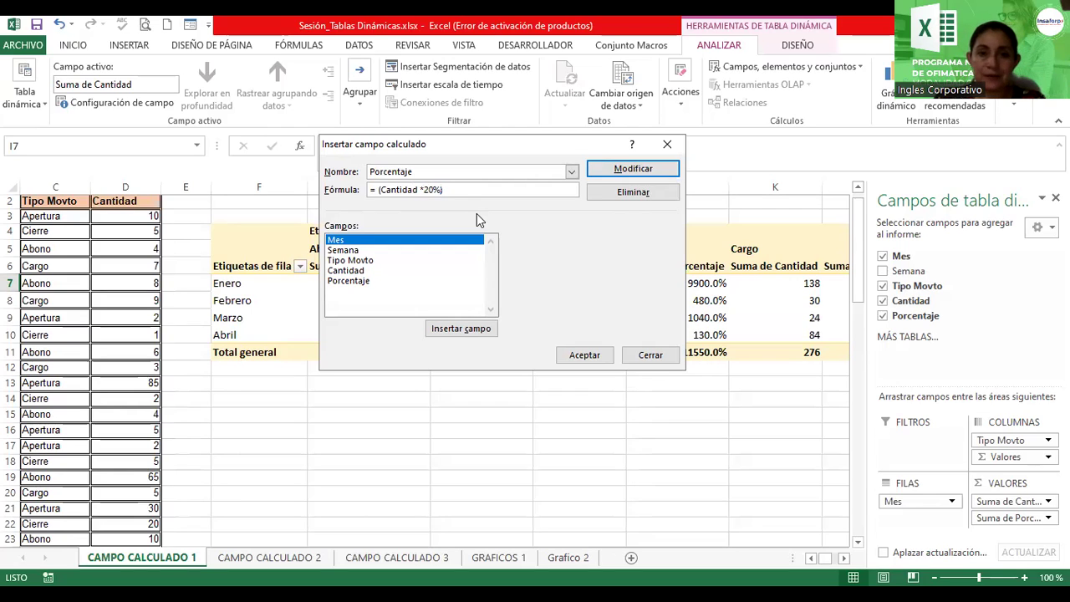
{"action": "key", "text": "BackSpace"}
{"action": "type", "text": ")"}
{"action": "left_click", "coordinate": [623, 169]}
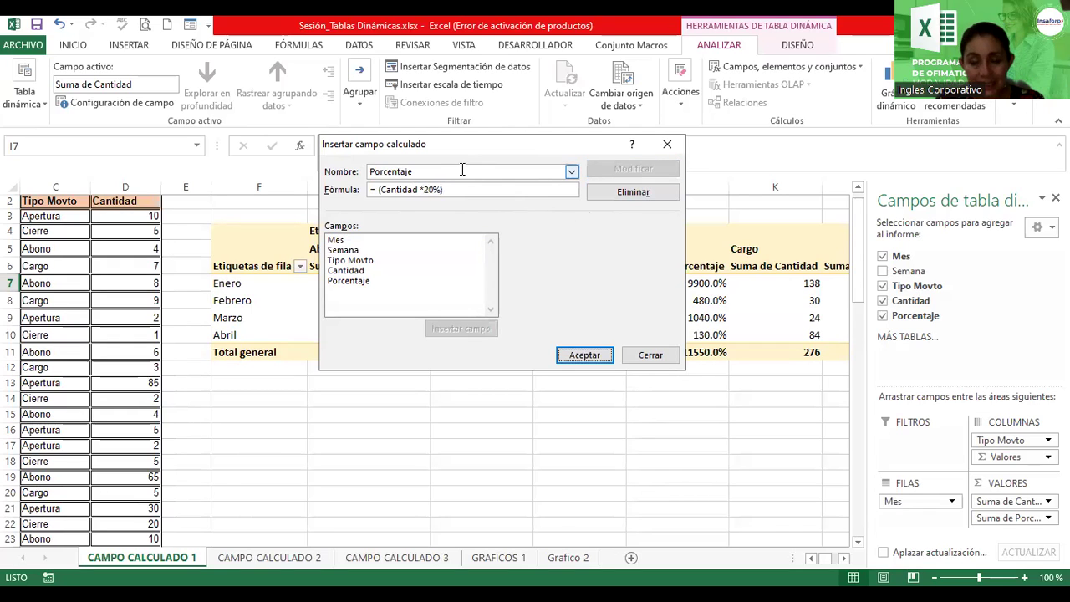
{"action": "left_click", "coordinate": [566, 358]}
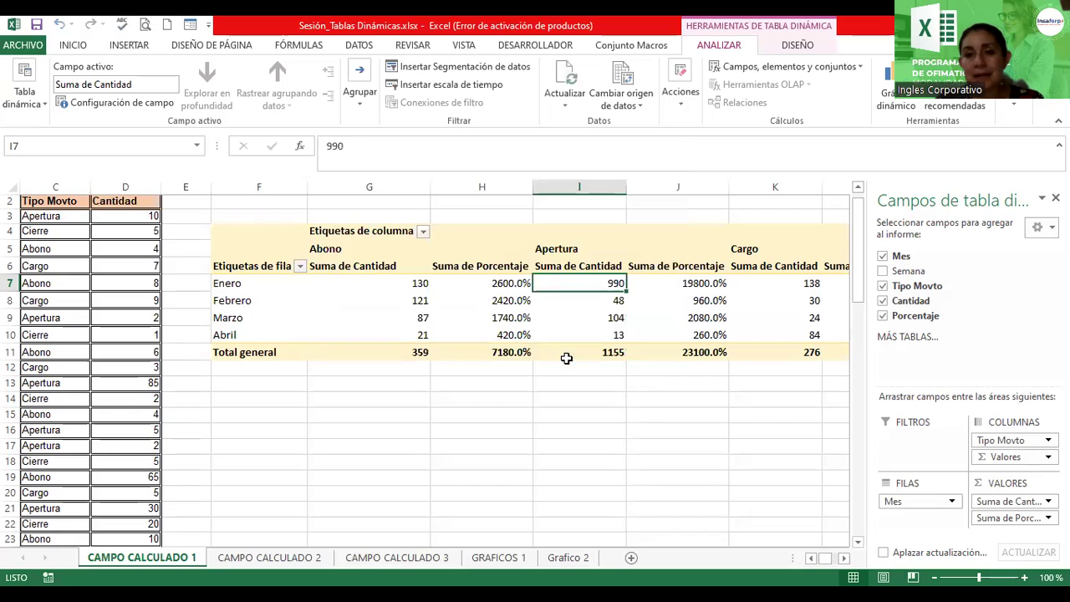
{"action": "mouse_move", "coordinate": [579, 352]}
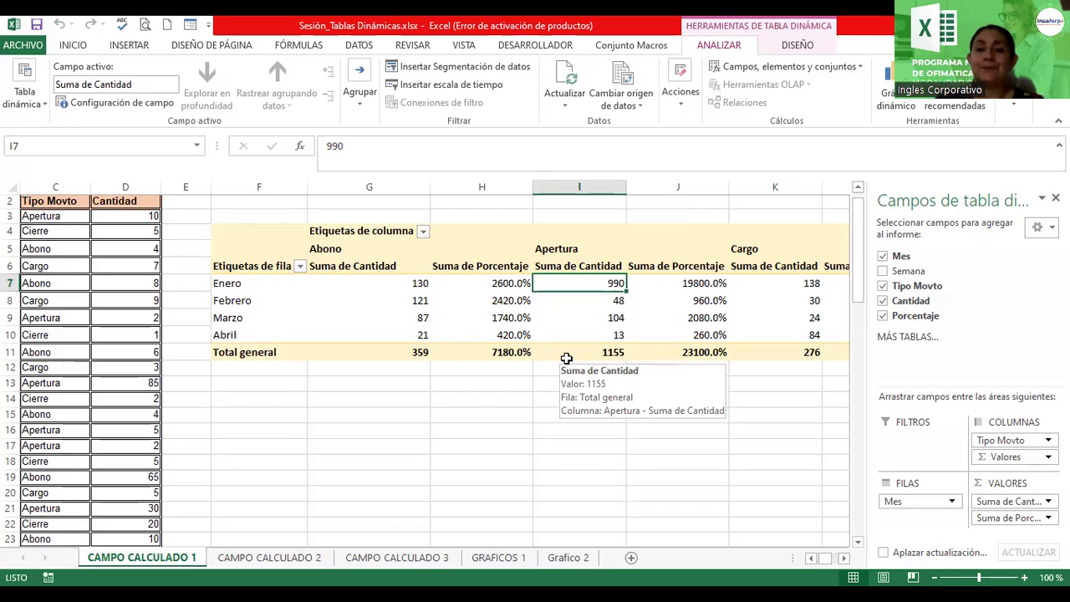
Zoom out twice to fit the whole pivot, then select a pivot value to show the field list
{"action": "double_click", "coordinate": [468, 383]}
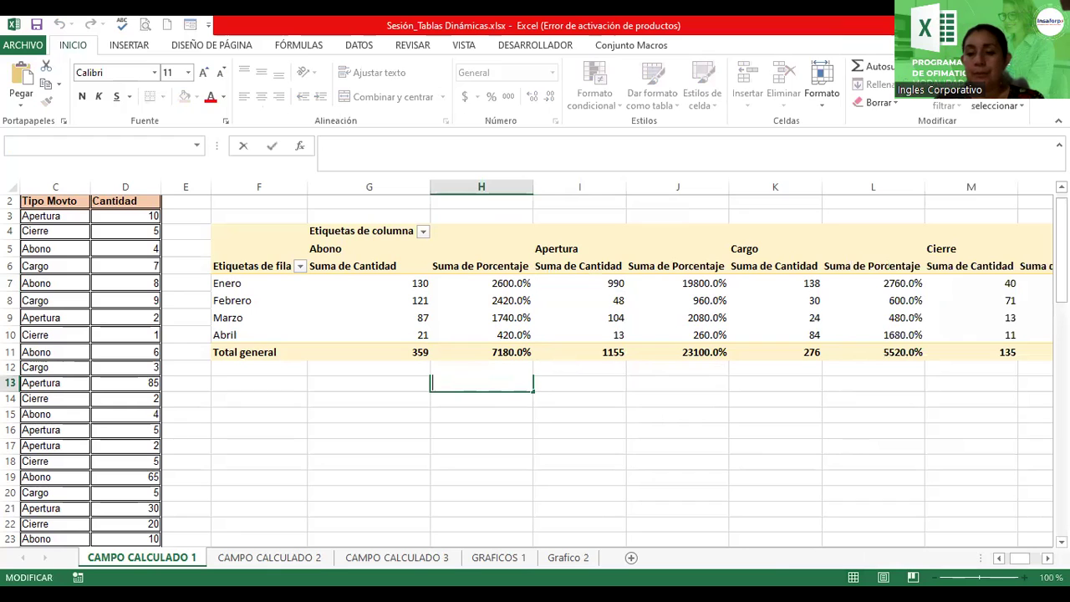
{"action": "left_click", "coordinate": [928, 496]}
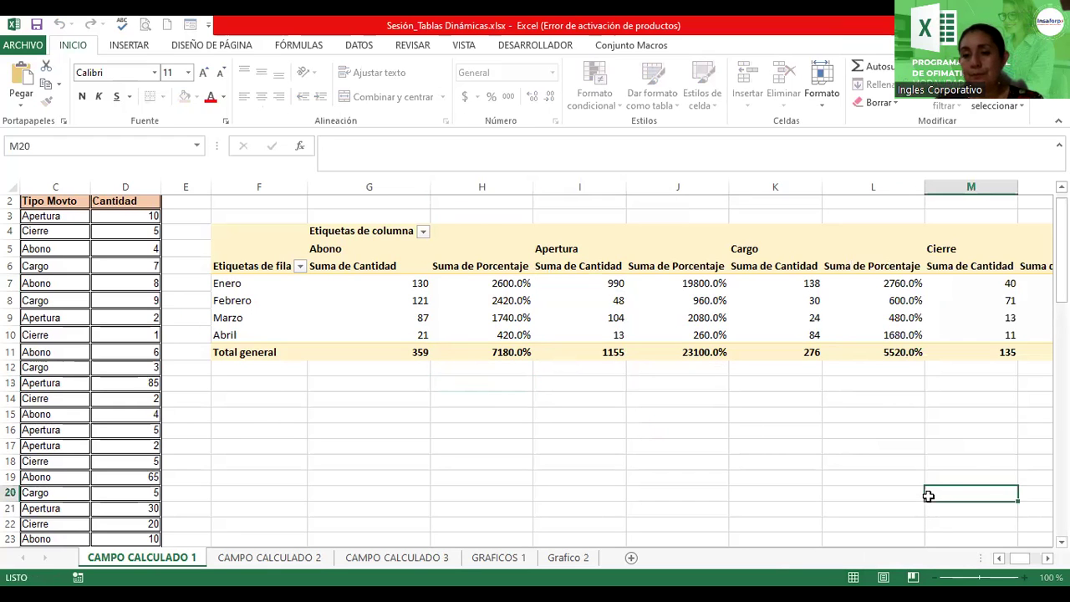
{"action": "left_click", "coordinate": [935, 577]}
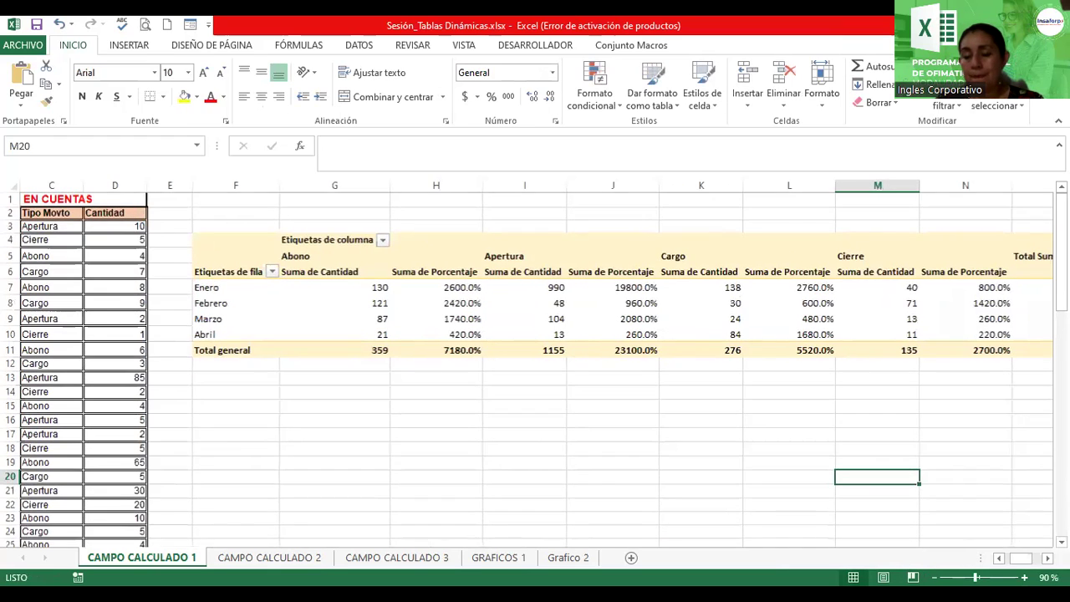
{"action": "left_click", "coordinate": [934, 577]}
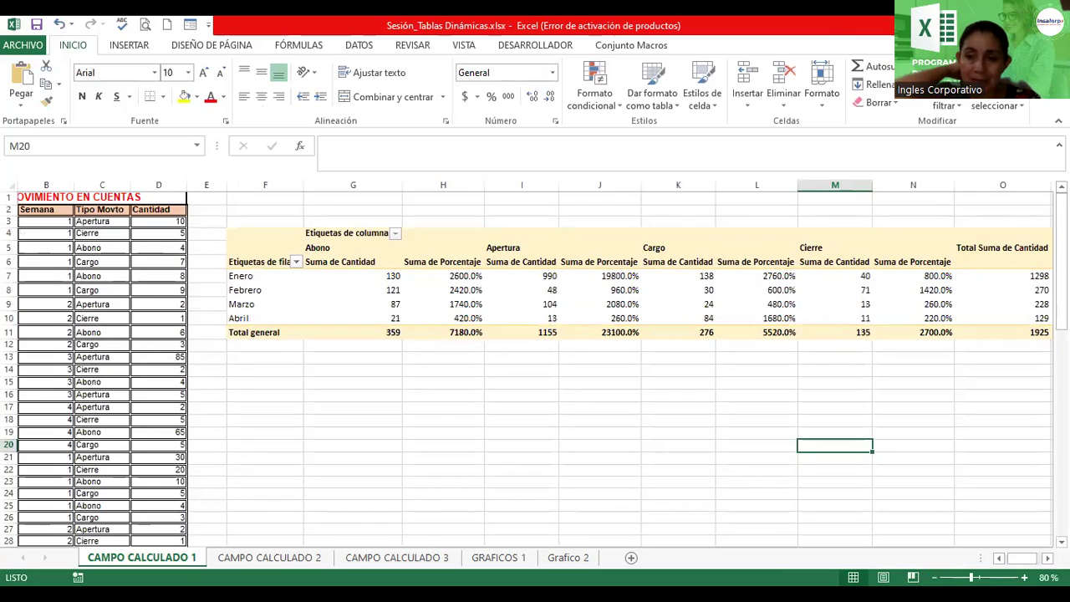
{"action": "left_click", "coordinate": [777, 304]}
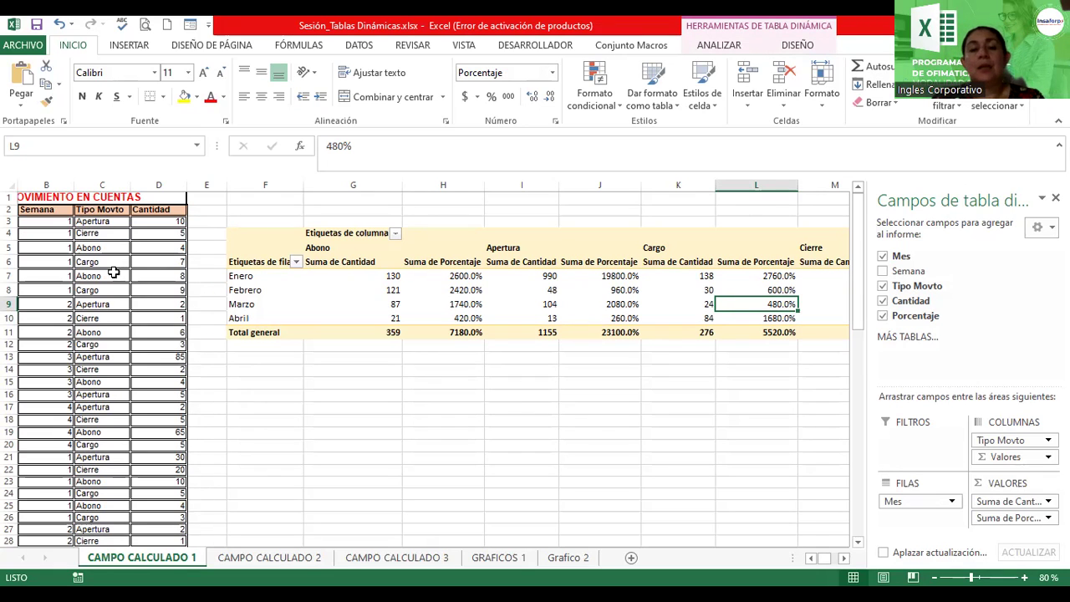
On CAMPO CALCULADO 2, insert three blank rows at rows 1–3 above the tables
{"action": "left_click", "coordinate": [237, 557]}
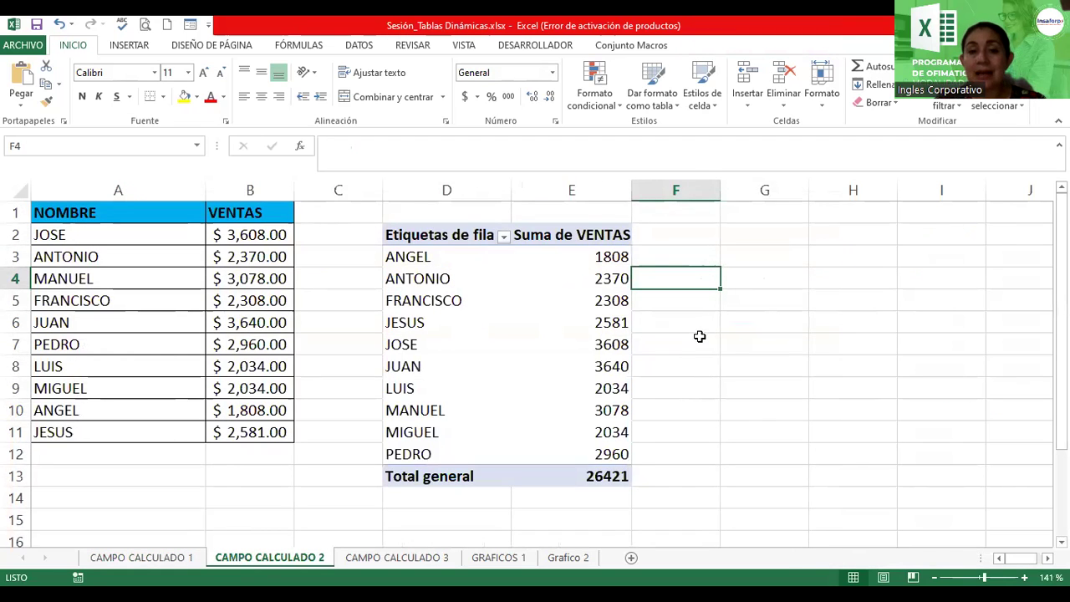
{"action": "left_click", "coordinate": [563, 318]}
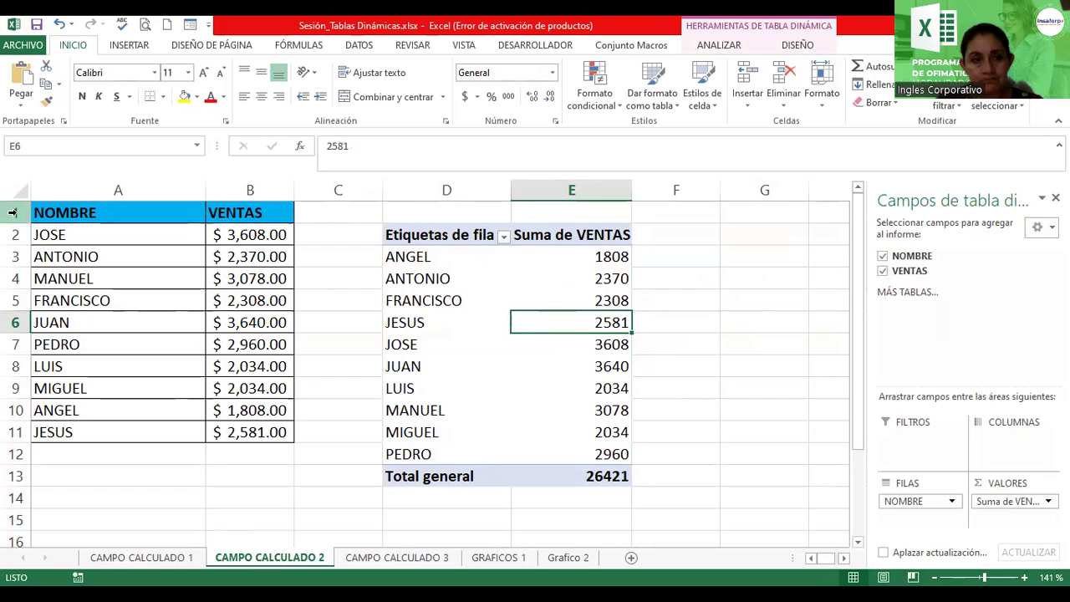
{"action": "left_click_drag", "start_coordinate": [15, 215], "coordinate": [12, 256]}
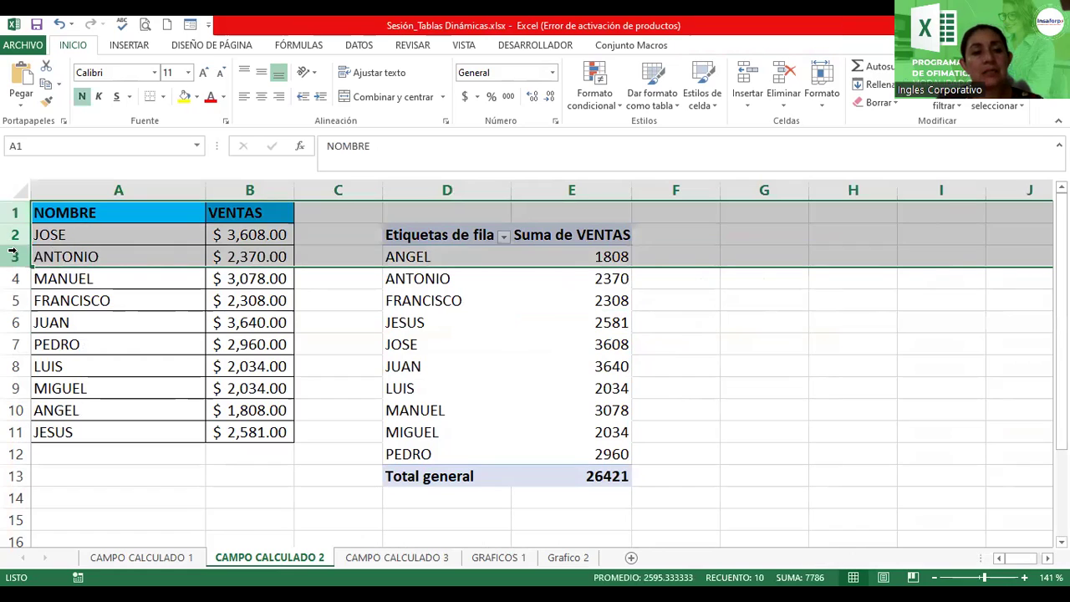
{"action": "right_click", "coordinate": [13, 254]}
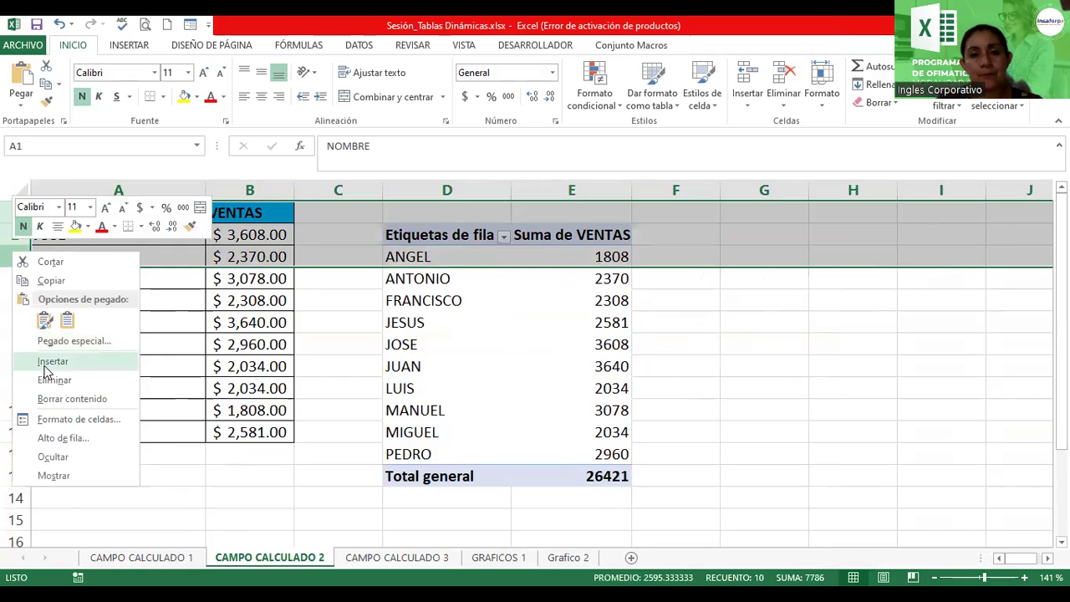
{"action": "left_click", "coordinate": [48, 364]}
{"action": "left_click", "coordinate": [290, 227]}
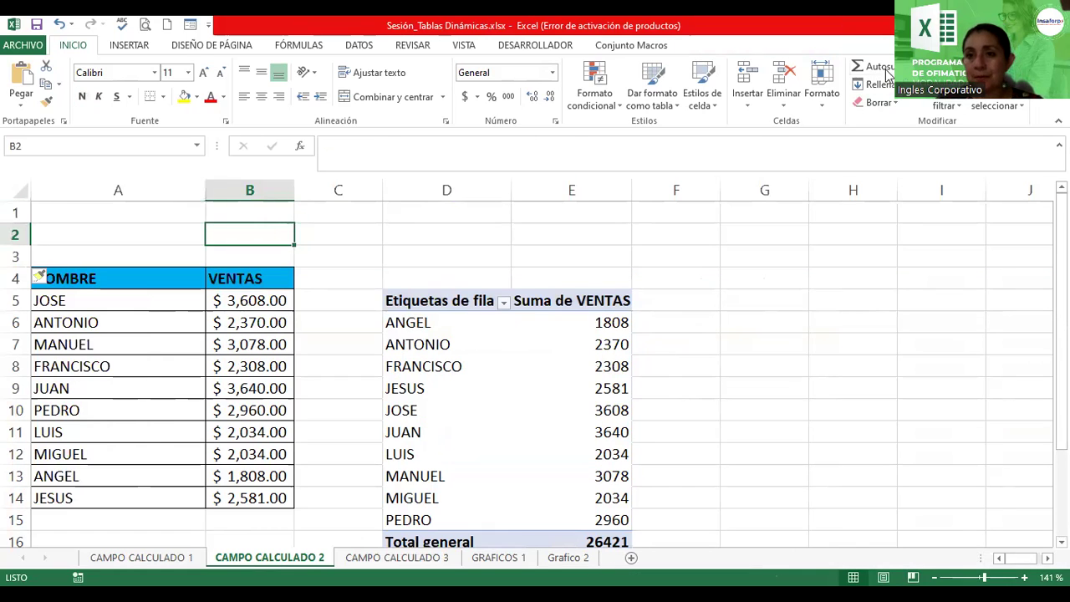
Insert orange-style WordArt and type the title text 'Campo Calculado a T'
{"action": "left_click", "coordinate": [150, 45]}
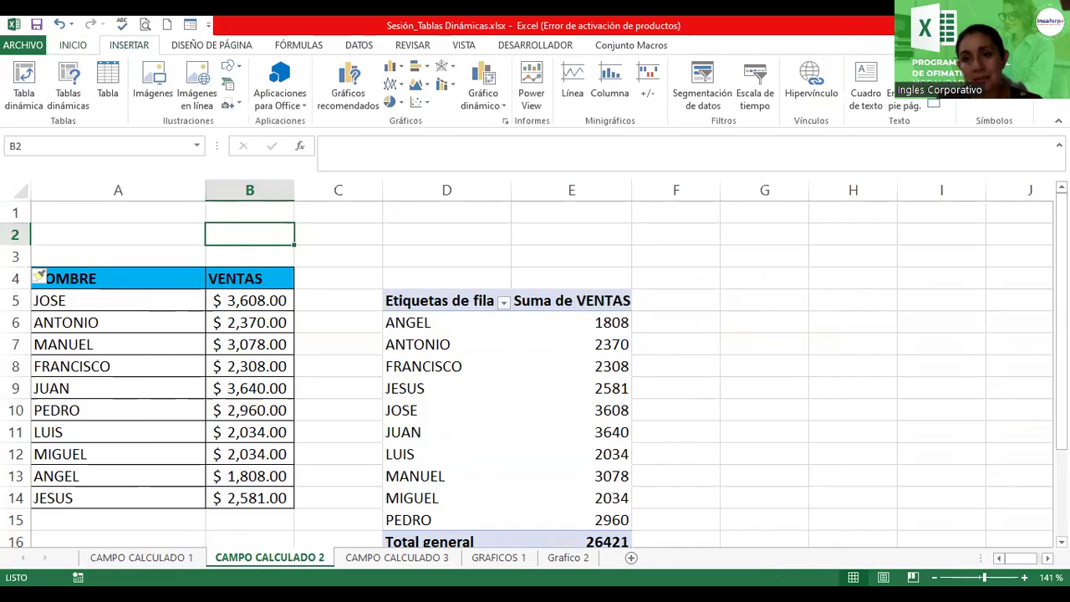
{"action": "left_click", "coordinate": [933, 93]}
{"action": "left_click", "coordinate": [943, 146]}
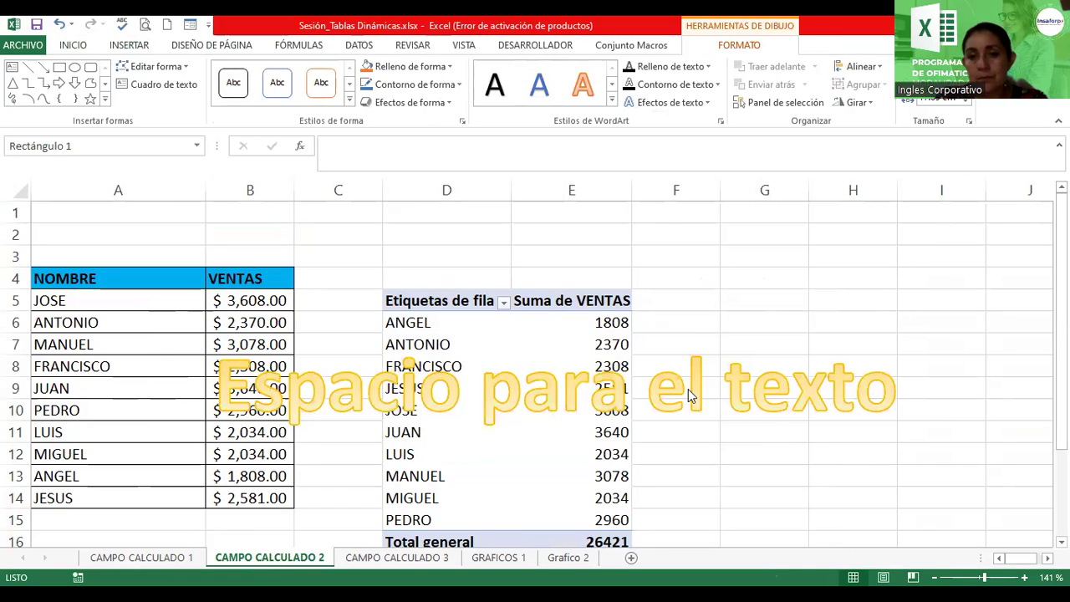
{"action": "type", "text": "Campo c"}
{"action": "key", "text": "BackSpace"}
{"action": "type", "text": "Calculado"}
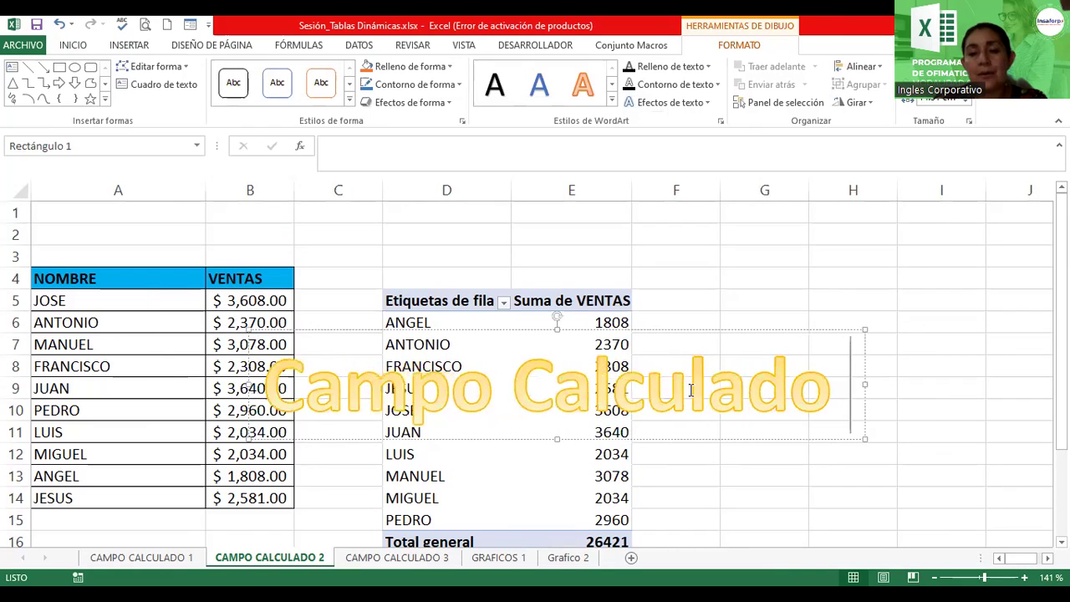
{"action": "type", "text": " a TB"}
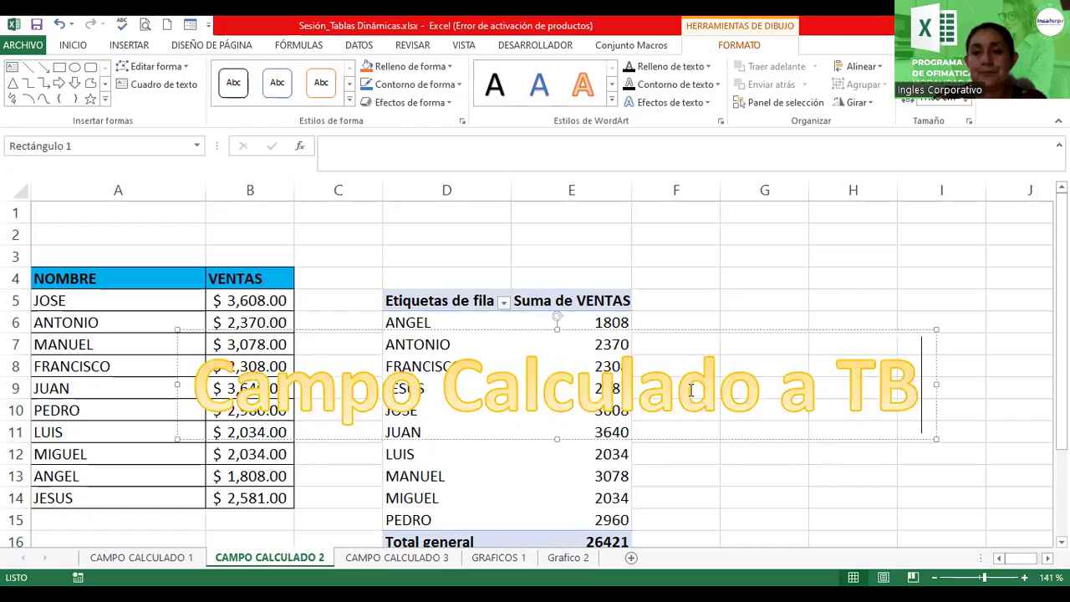
{"action": "key", "text": "BackSpace"}
Complete the title as 'Campo Calculado a TD', shrink it to size 20, and move it into rows 1–3
{"action": "type", "text": "D"}
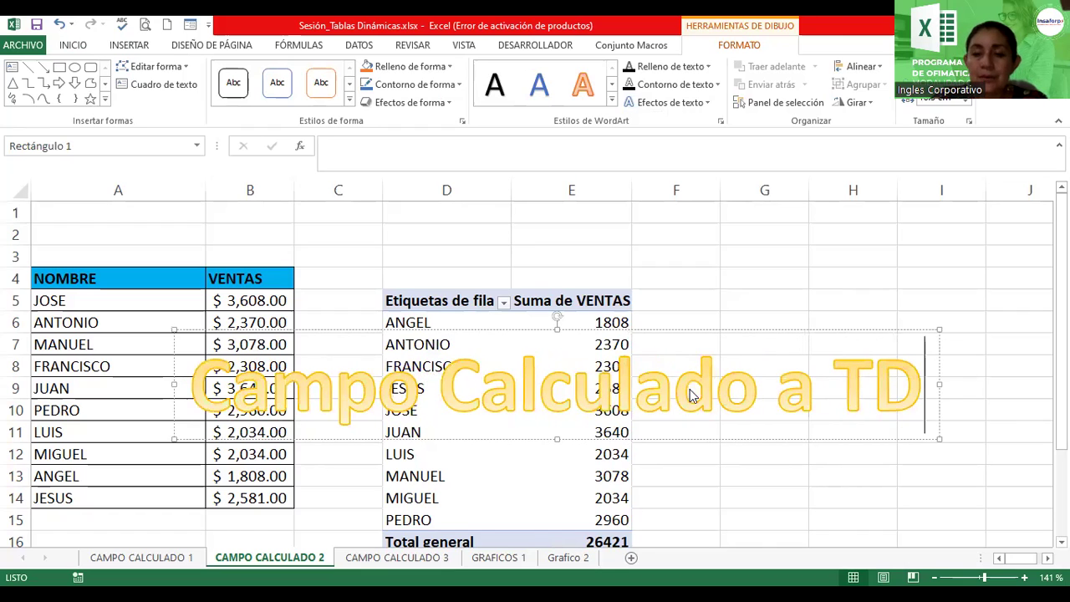
{"action": "key", "text": "ctrl+a"}
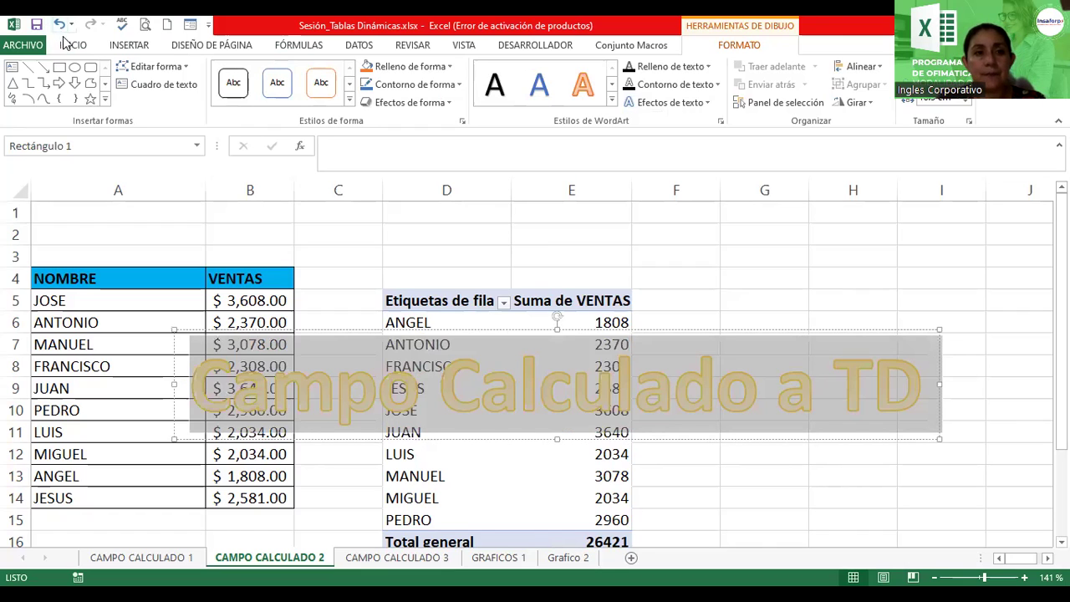
{"action": "left_click", "coordinate": [72, 45]}
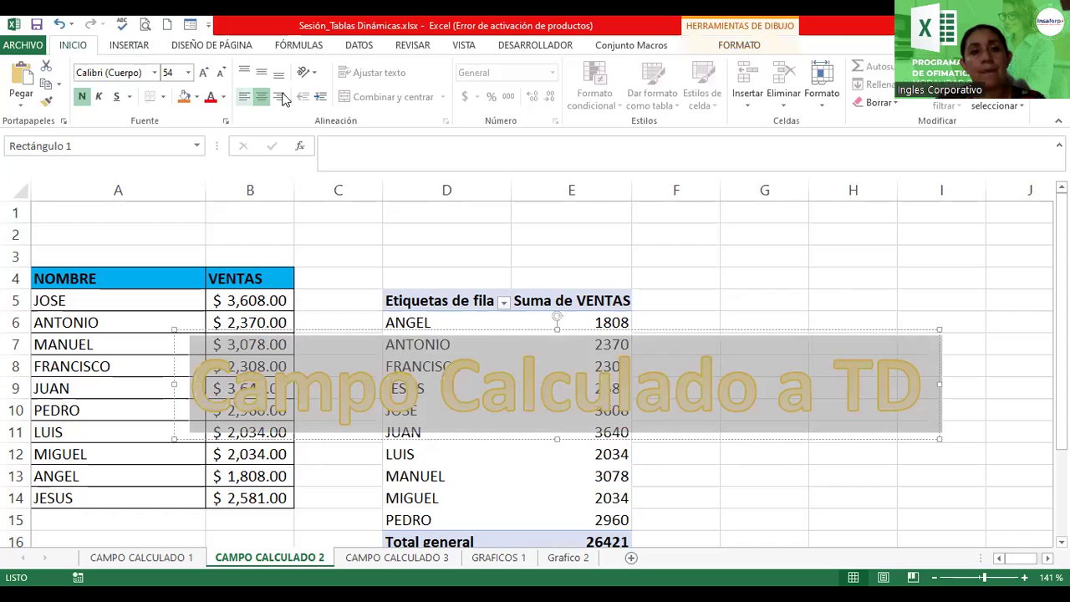
{"action": "left_click", "coordinate": [221, 73]}
{"action": "left_click", "coordinate": [220, 73]}
{"action": "left_click", "coordinate": [221, 74]}
{"action": "left_click", "coordinate": [221, 74]}
{"action": "left_click", "coordinate": [221, 73]}
{"action": "left_click", "coordinate": [221, 74]}
{"action": "left_click", "coordinate": [221, 74]}
{"action": "left_click", "coordinate": [220, 74]}
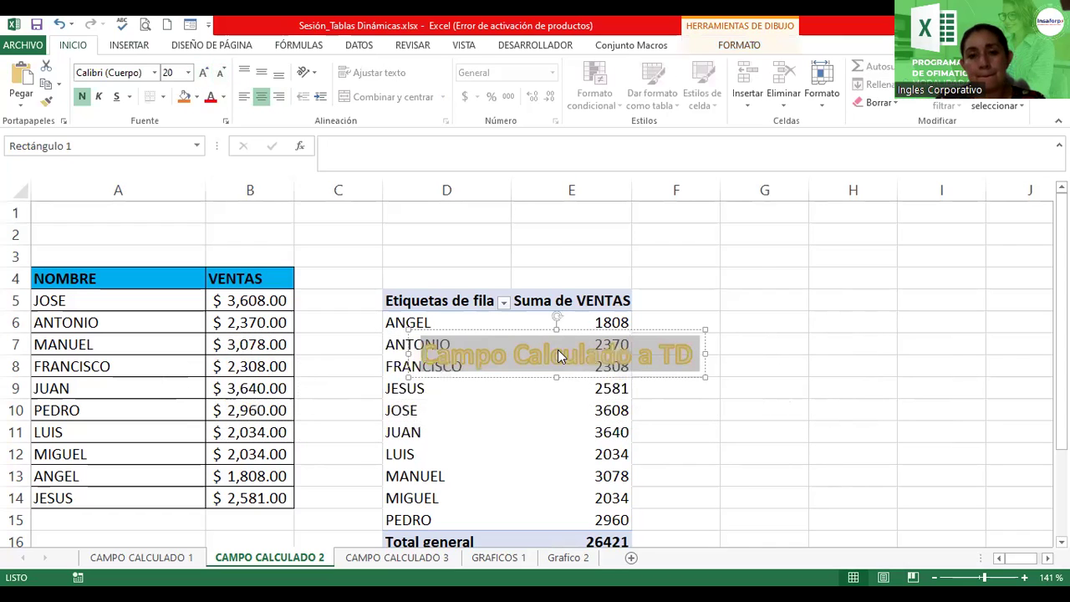
{"action": "mouse_move", "coordinate": [542, 334]}
{"action": "left_mouse_down"}
{"action": "mouse_move", "coordinate": [479, 279]}
{"action": "mouse_move", "coordinate": [355, 206]}
{"action": "left_mouse_up"}
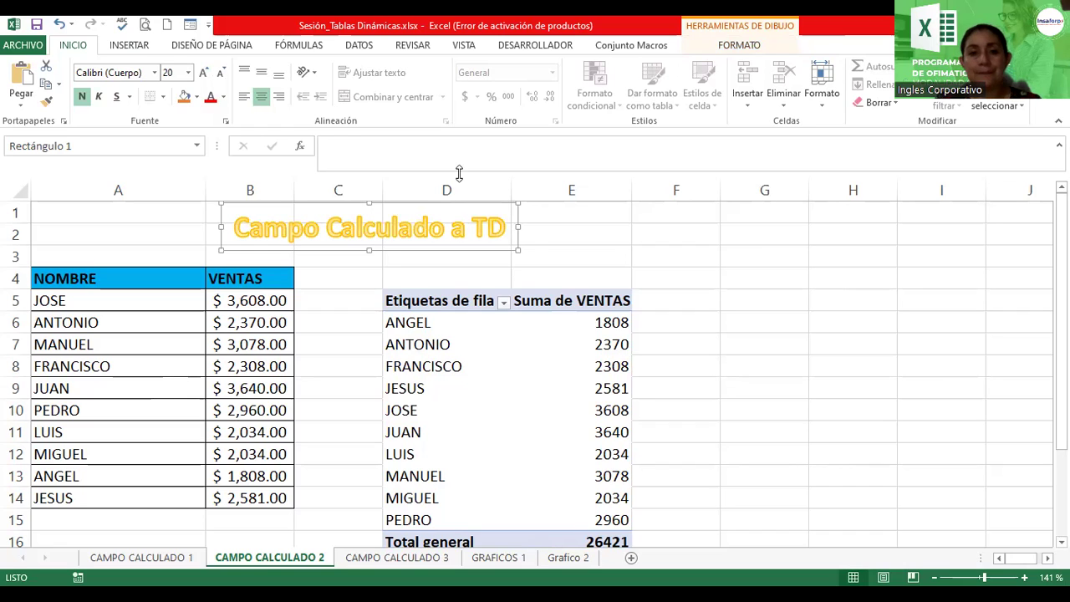
Select pivot cell E7 to deselect the WordArt and bring back the PivotTable Fields pane
{"action": "left_click", "coordinate": [532, 342]}
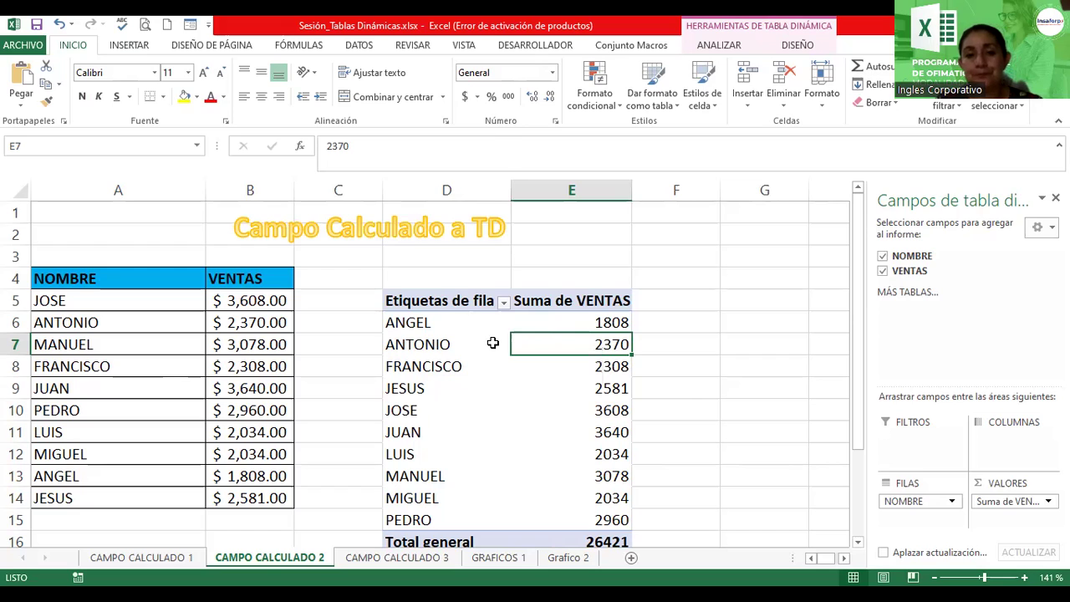
With a pivot row label selected, choose ANALIZAR > Campos, elementos y conjuntos > Campo calculado
{"action": "left_click", "coordinate": [492, 342]}
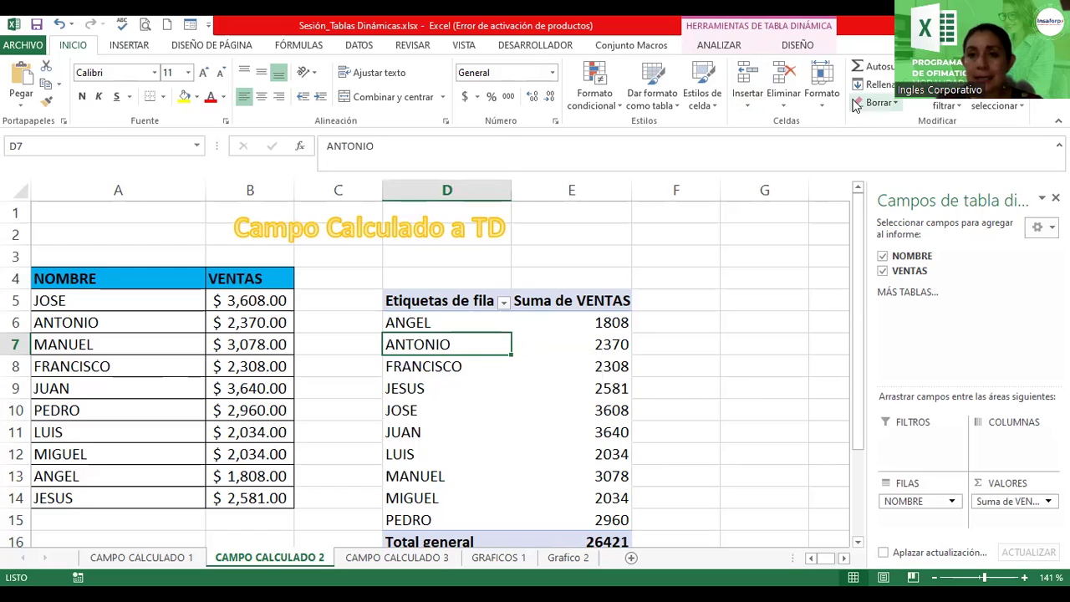
{"action": "left_click", "coordinate": [717, 46]}
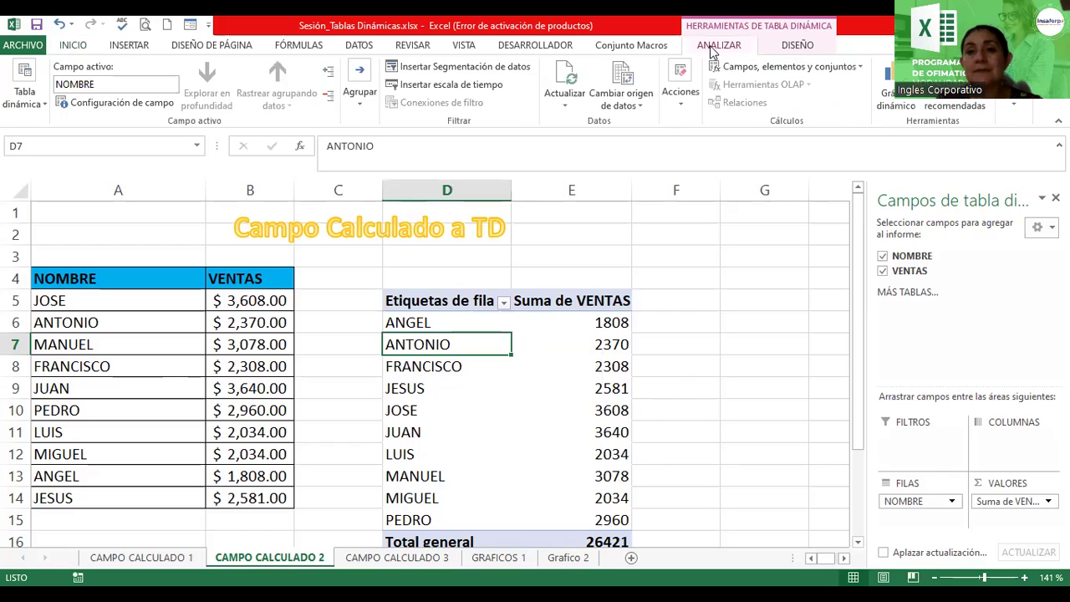
{"action": "left_click", "coordinate": [746, 68]}
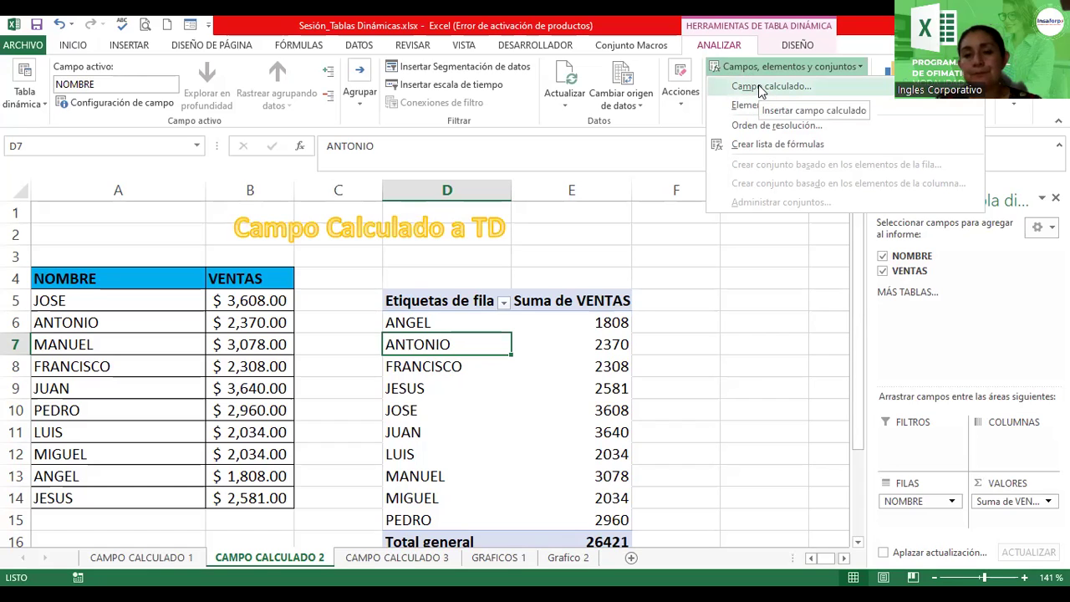
{"action": "left_click", "coordinate": [811, 89]}
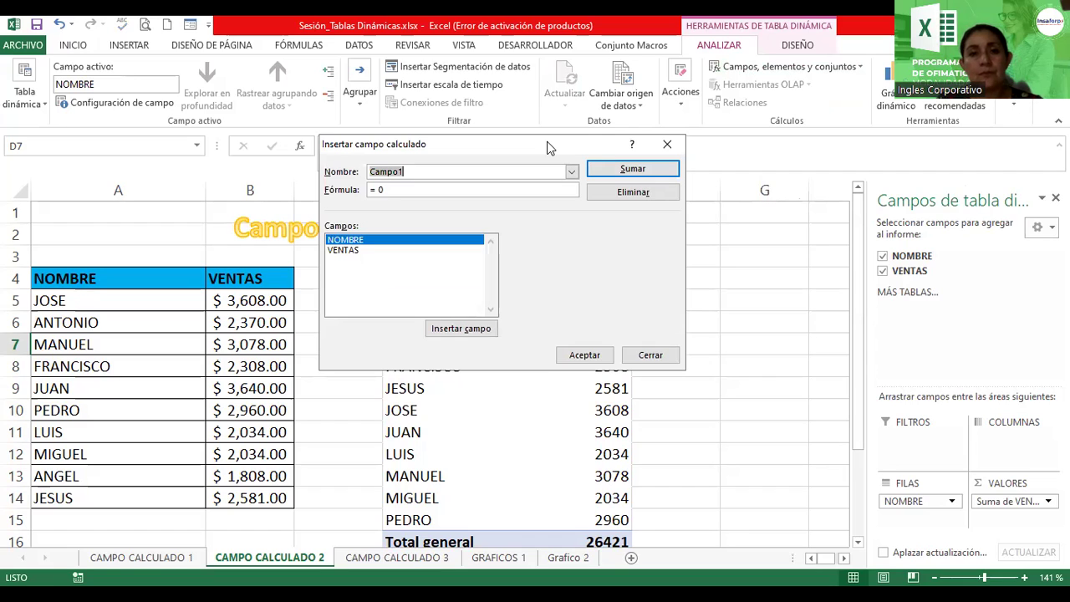
Add a calculated field named Comisión with formula =(VENTAS*30%)
{"action": "left_click_drag", "start_coordinate": [550, 147], "coordinate": [353, 86]}
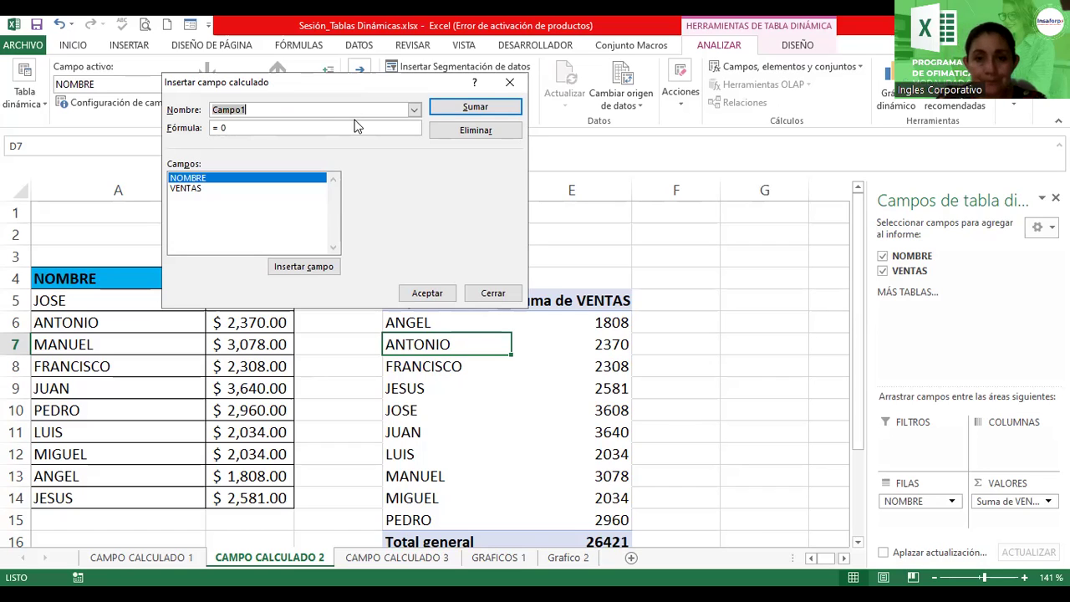
{"action": "type", "text": "Porcentaje2"}
{"action": "left_click", "coordinate": [295, 130]}
{"action": "type", "text": "("}
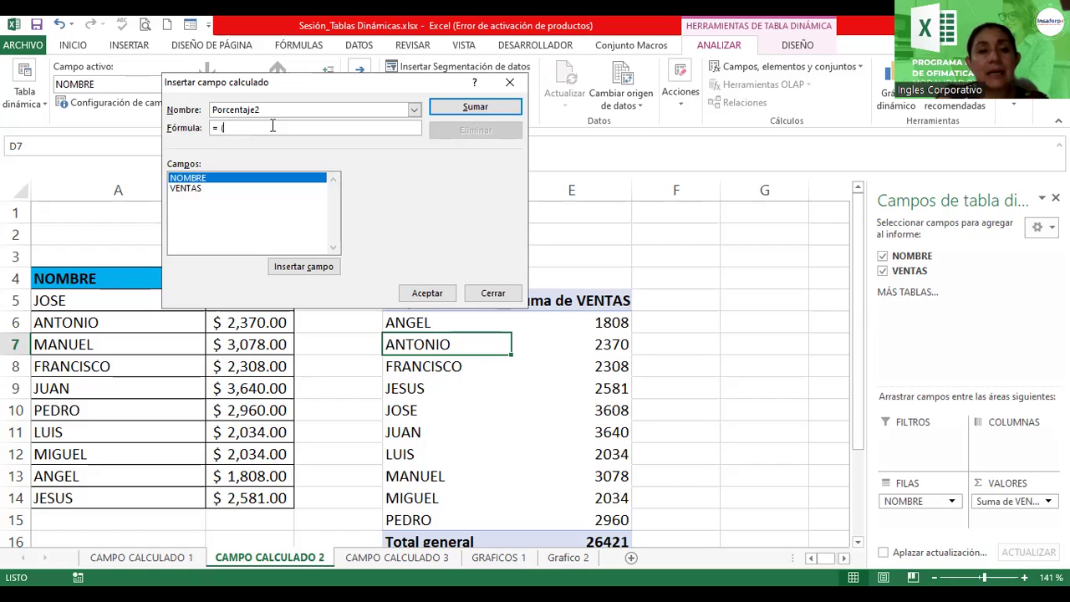
{"action": "double_click", "coordinate": [185, 191]}
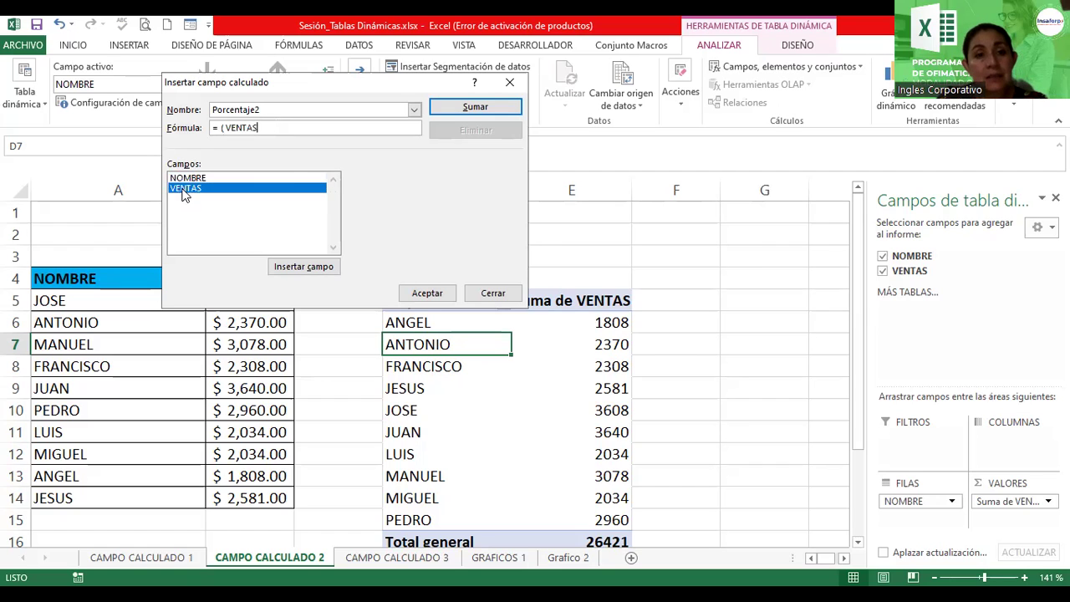
{"action": "type", "text": "*"}
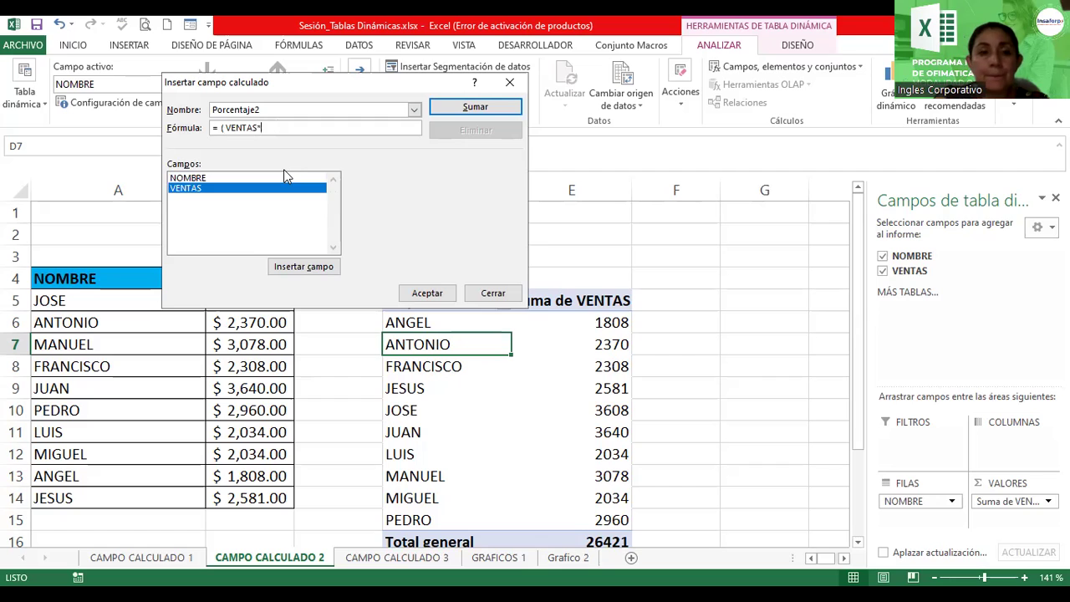
{"action": "type", "text": "10"}
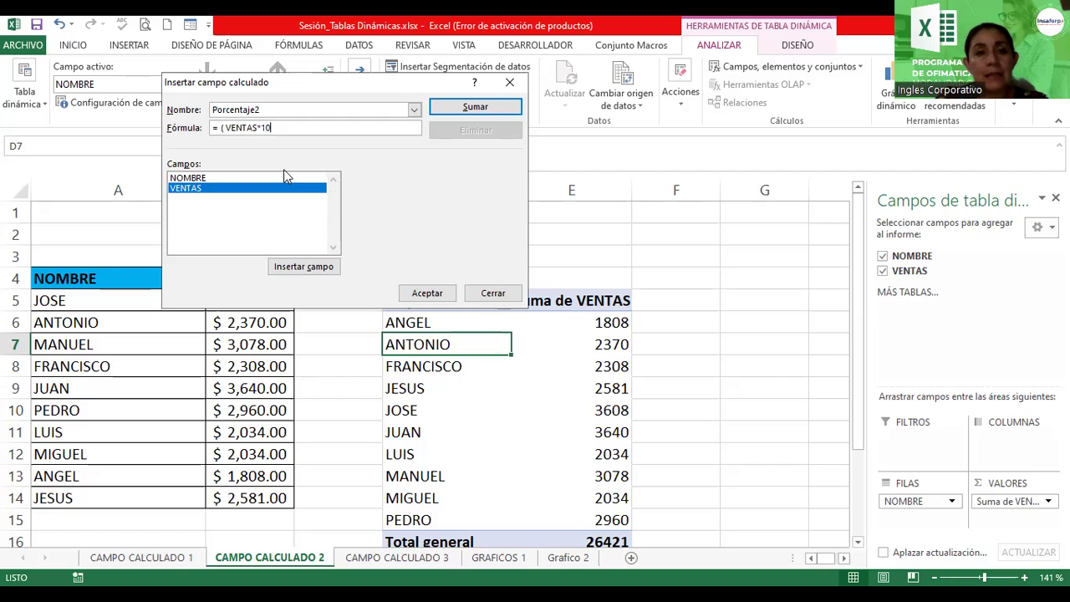
{"action": "type", "text": "%)"}
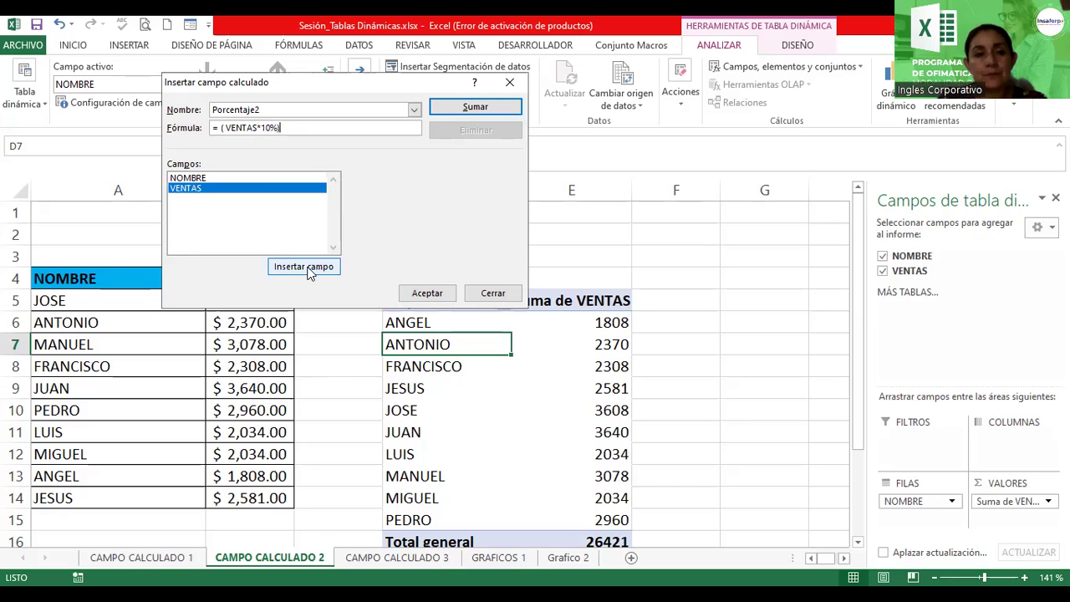
{"action": "left_click_drag", "start_coordinate": [267, 110], "coordinate": [164, 100]}
{"action": "type", "text": "Comisi"}
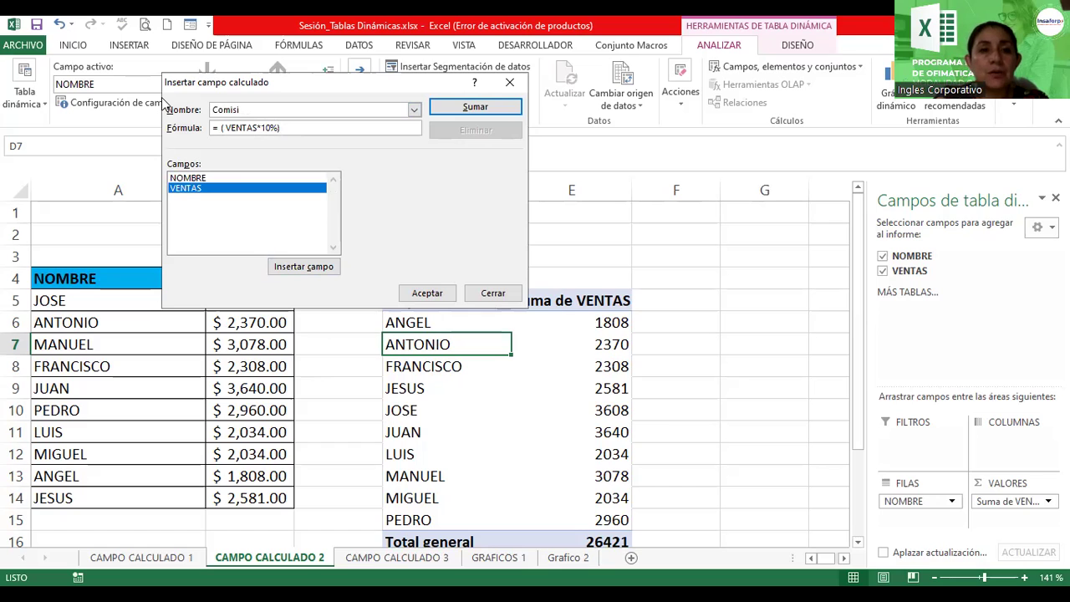
{"action": "type", "text": "ón"}
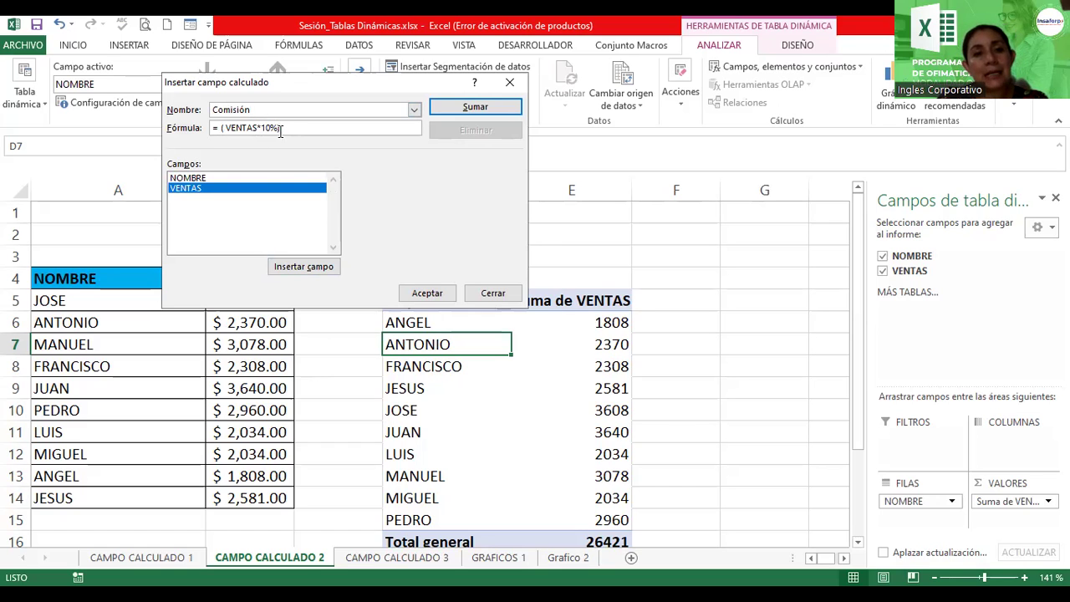
{"action": "key", "text": "BackSpace"}
{"action": "key", "text": "BackSpace"}
{"action": "type", "text": "30"}
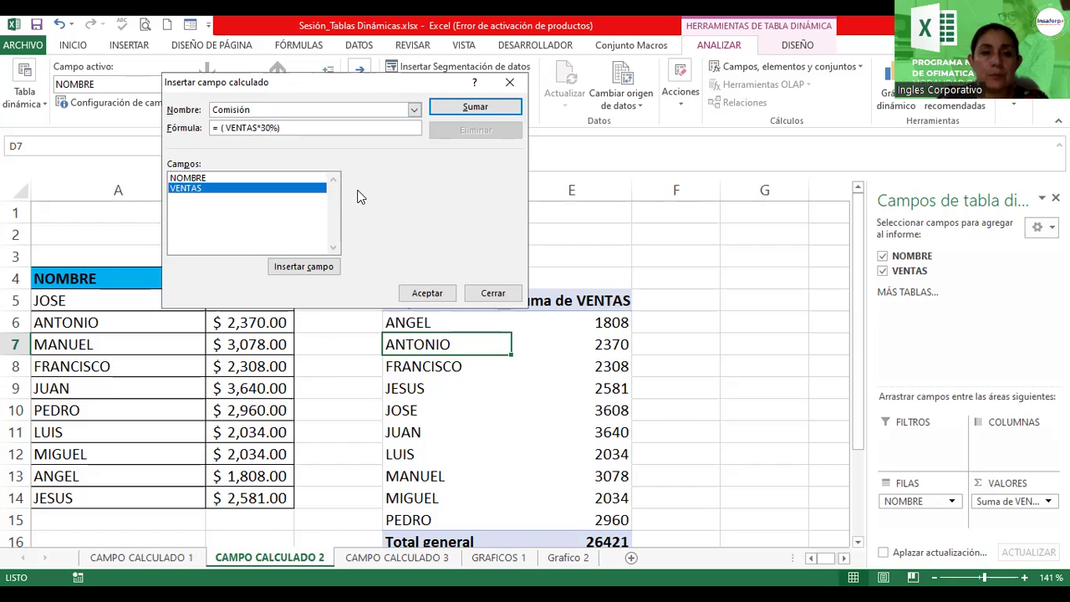
{"action": "left_click", "coordinate": [506, 109]}
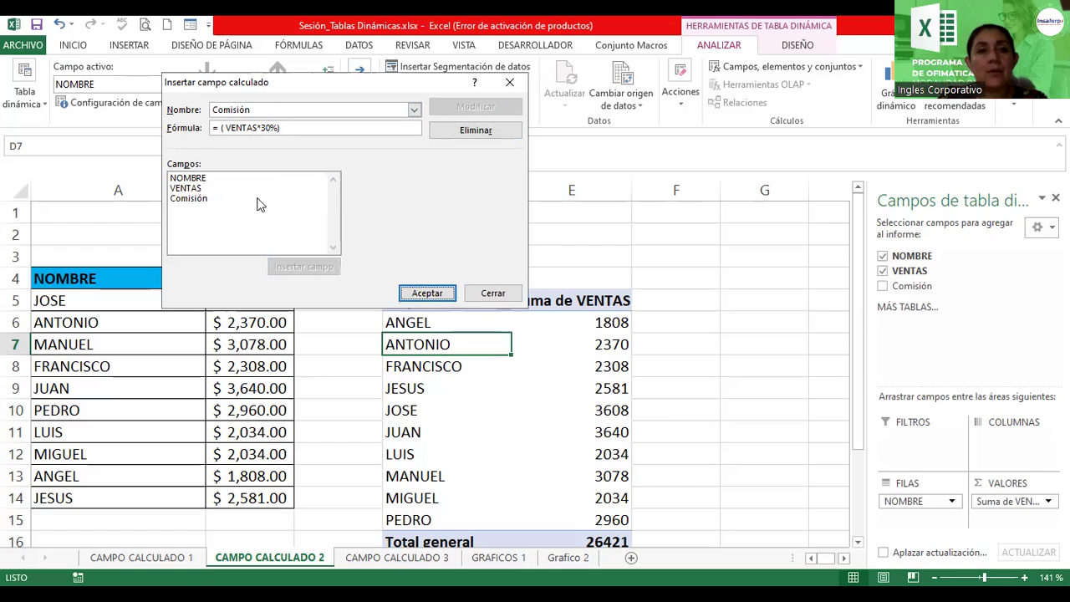
Rename the new calculated field to Pago_Total
{"action": "left_click", "coordinate": [262, 110]}
{"action": "left_click_drag", "start_coordinate": [262, 109], "coordinate": [178, 114]}
{"action": "type", "text": "Pago Total"}
{"action": "key", "text": "BackSpace"}
{"action": "key", "text": "BackSpace"}
{"action": "key", "text": "BackSpace"}
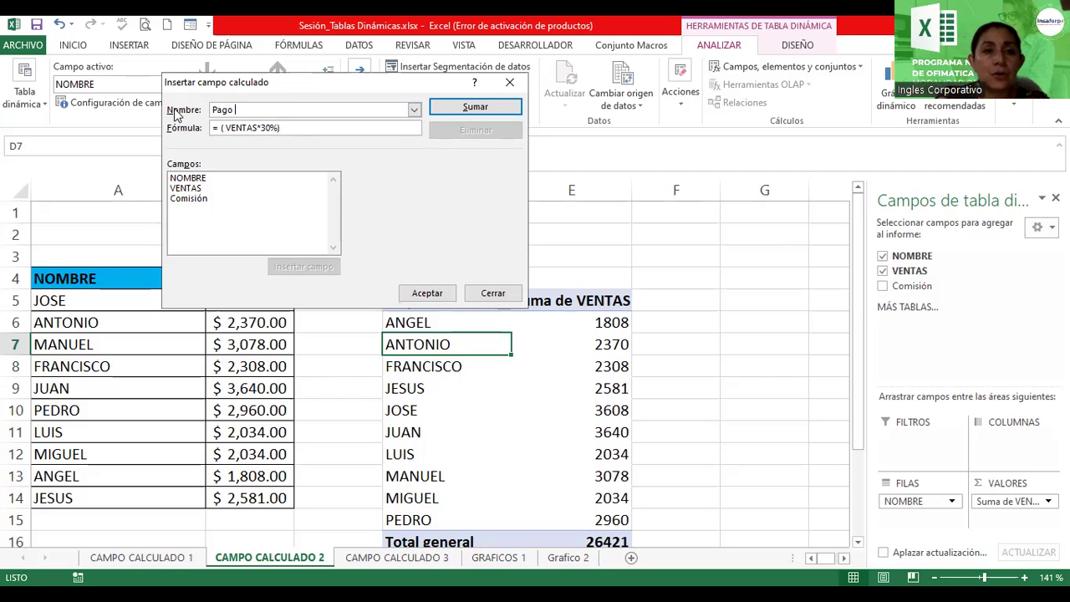
{"action": "type", "text": "Total"}
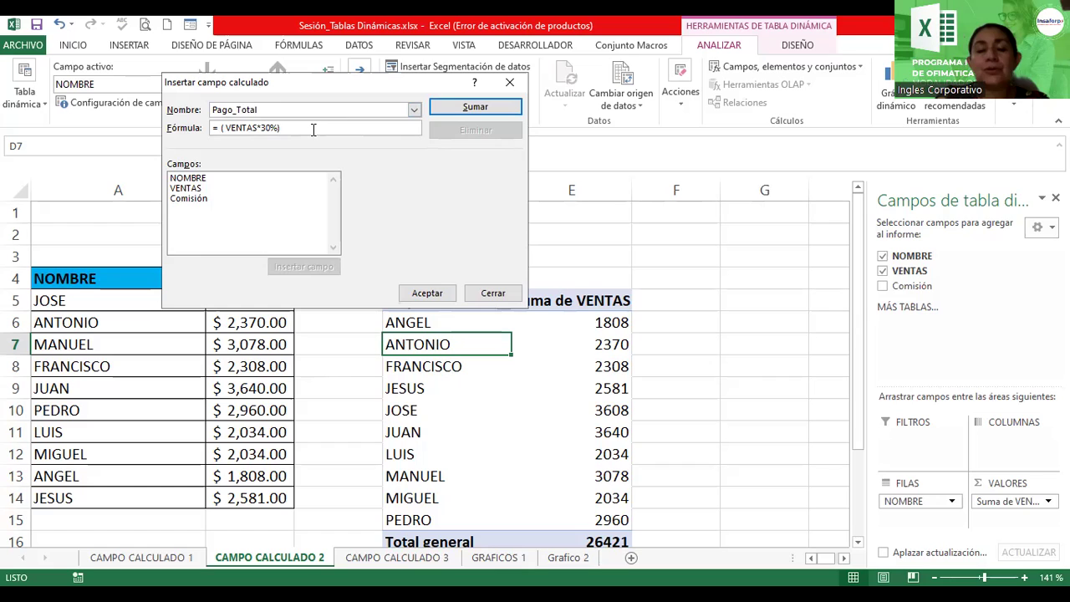
Set the Pago_Total formula to =(VENTAS+Comisión), add it, and apply both fields to the pivot
{"action": "key", "text": "BackSpace"}
{"action": "key", "text": "BackSpace"}
{"action": "key", "text": "BackSpace"}
{"action": "key", "text": "BackSpace"}
{"action": "key", "text": "BackSpace"}
{"action": "key", "text": "BackSpace"}
{"action": "key", "text": "BackSpace"}
{"action": "key", "text": "BackSpace"}
{"action": "key", "text": "BackSpace"}
{"action": "key", "text": "BackSpace"}
{"action": "key", "text": "BackSpace"}
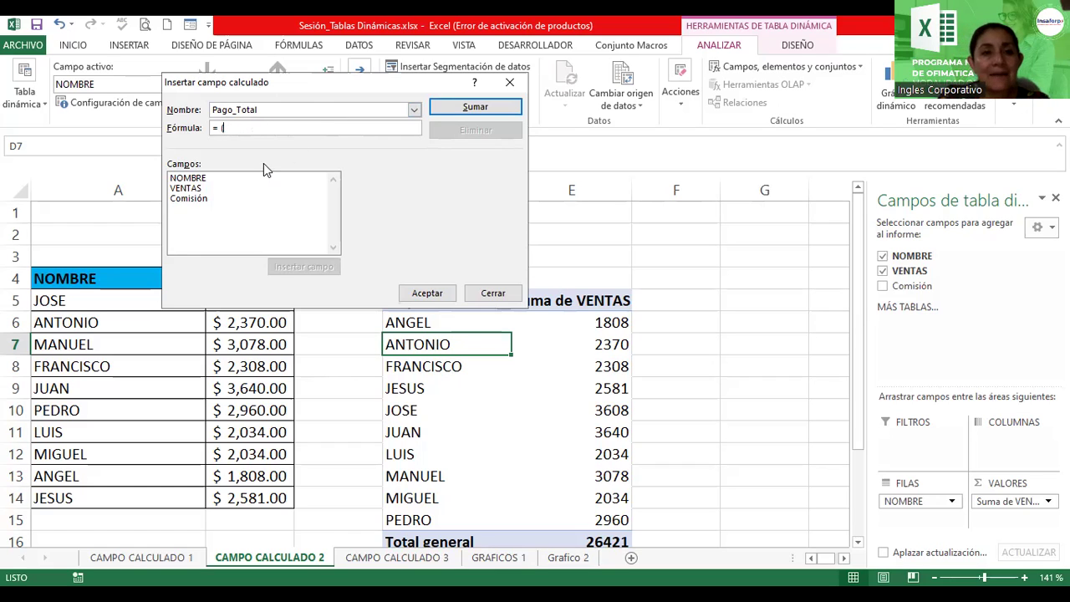
{"action": "left_click", "coordinate": [190, 191]}
{"action": "double_click", "coordinate": [190, 189]}
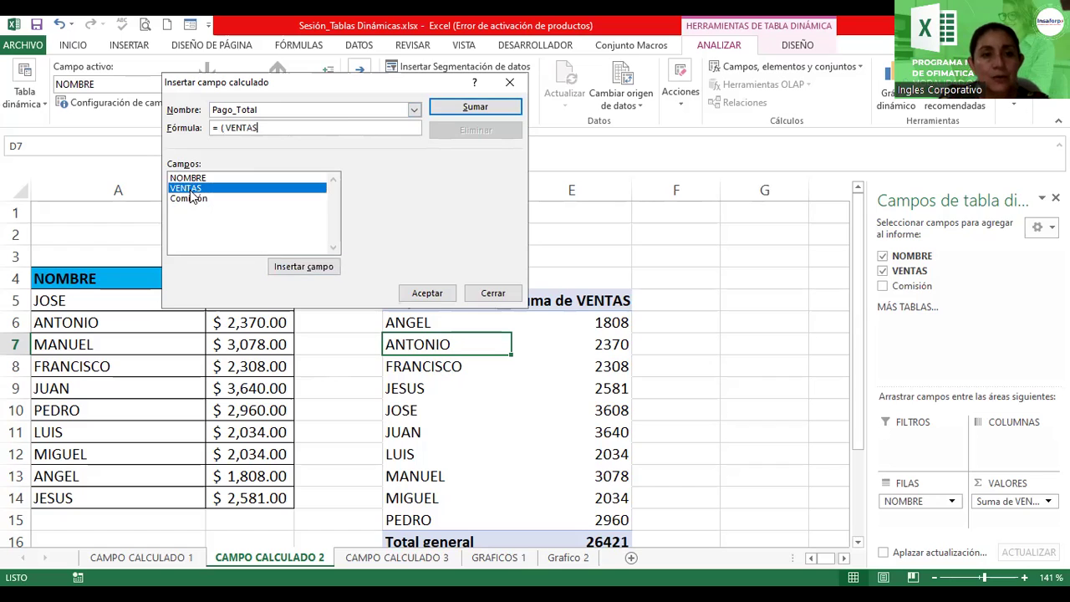
{"action": "type", "text": "*"}
{"action": "key", "text": "BackSpace"}
{"action": "type", "text": "-"}
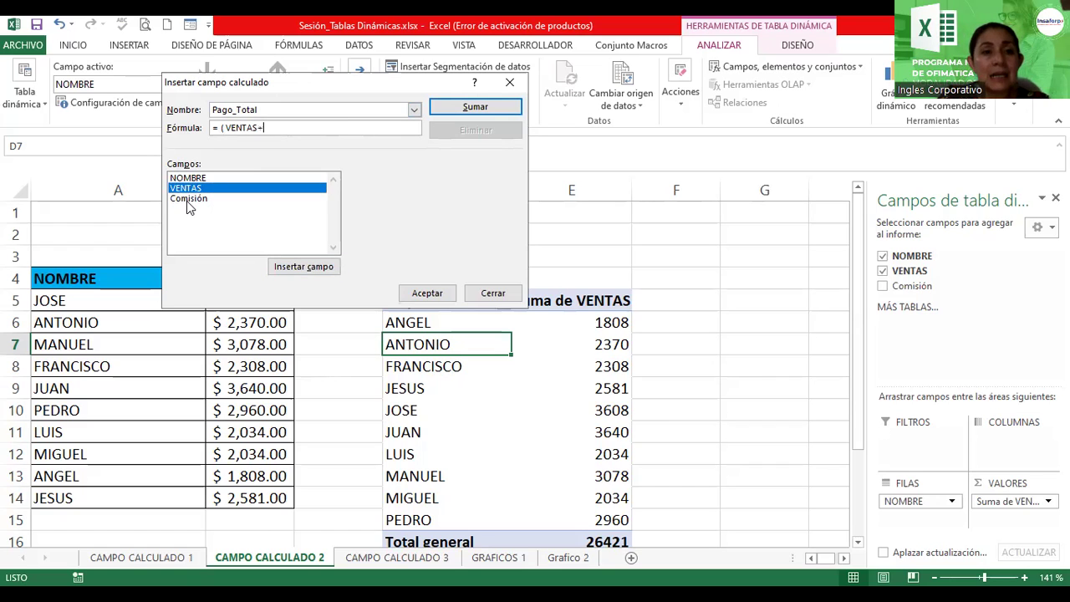
{"action": "double_click", "coordinate": [187, 199]}
{"action": "type", "text": ")"}
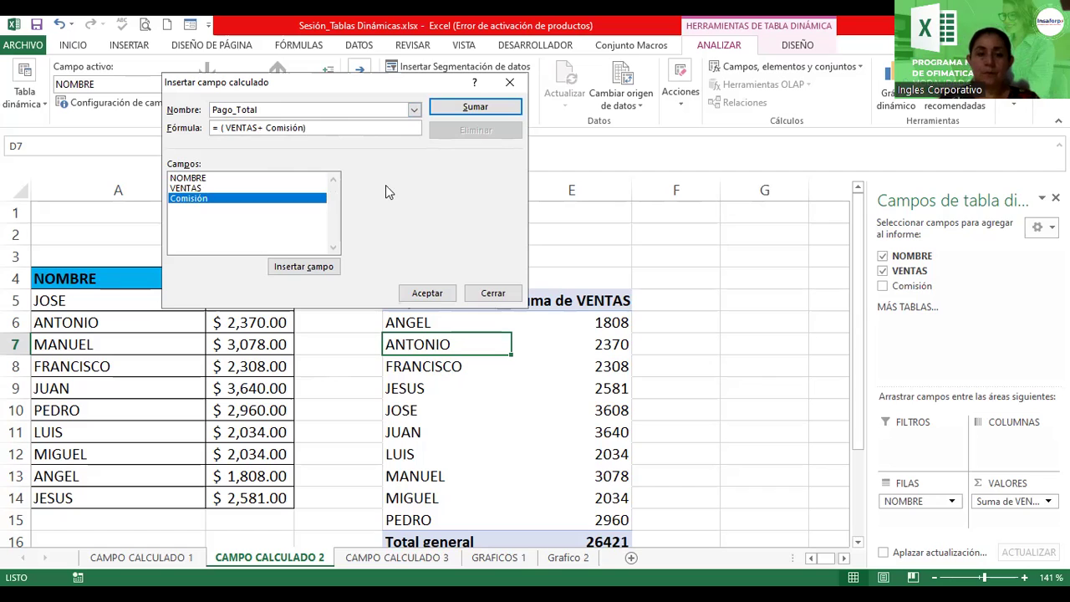
{"action": "left_click", "coordinate": [458, 110]}
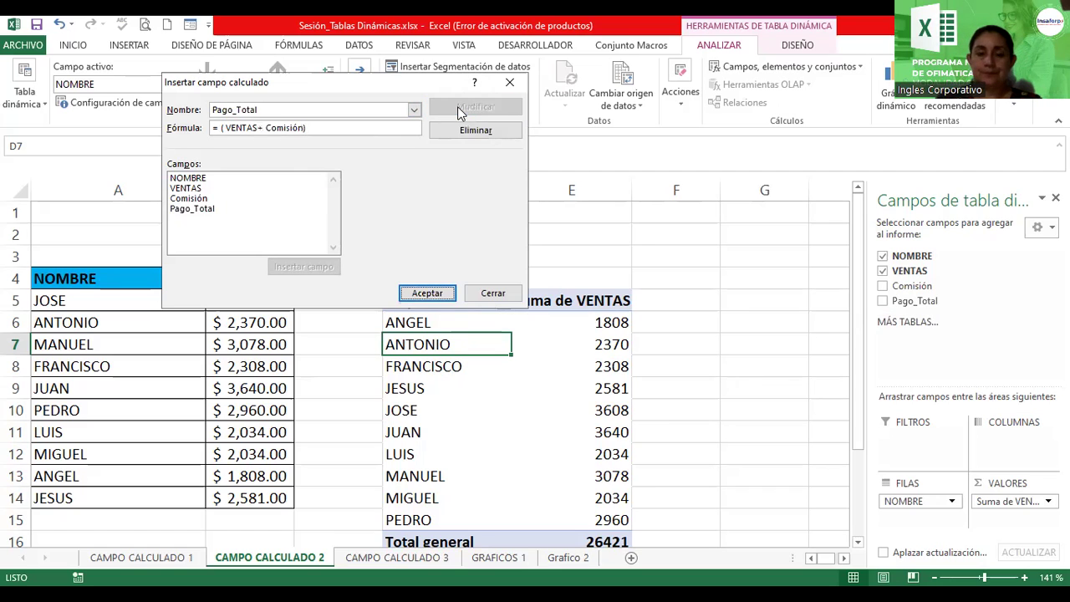
{"action": "left_click", "coordinate": [432, 294]}
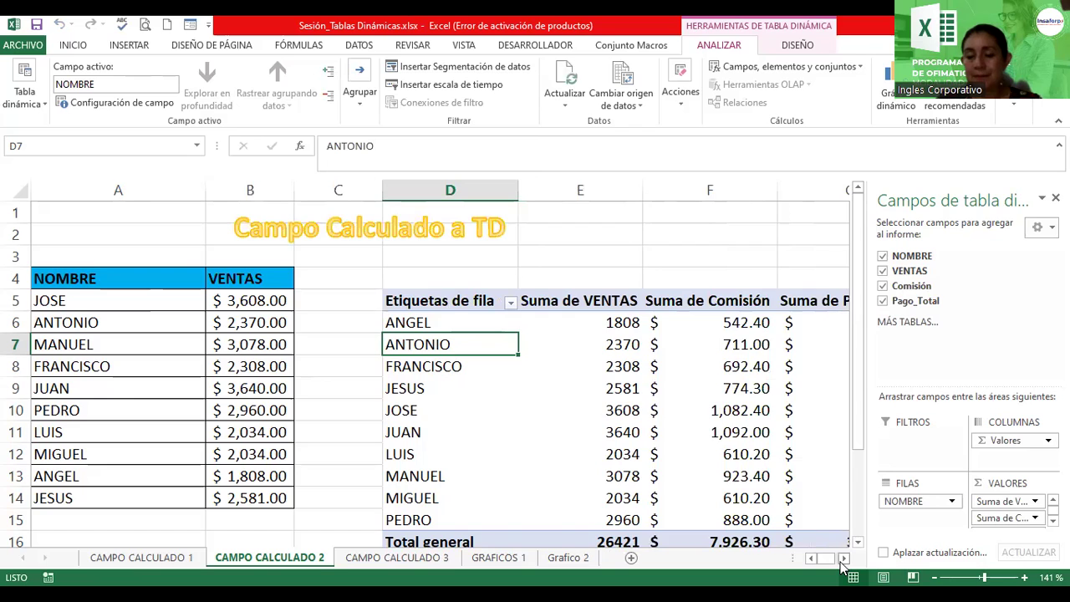
Review the VENTAS, Comisión and Pago_Total columns, zoom to 120%, and select a Comisión value
{"action": "left_click", "coordinate": [843, 559]}
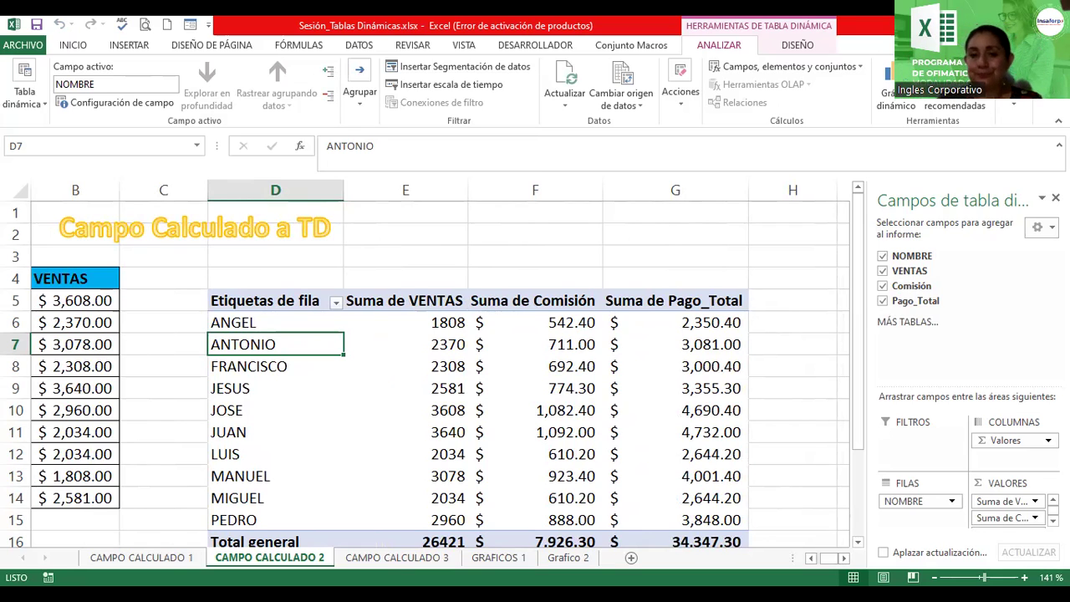
{"action": "left_click", "coordinate": [423, 301]}
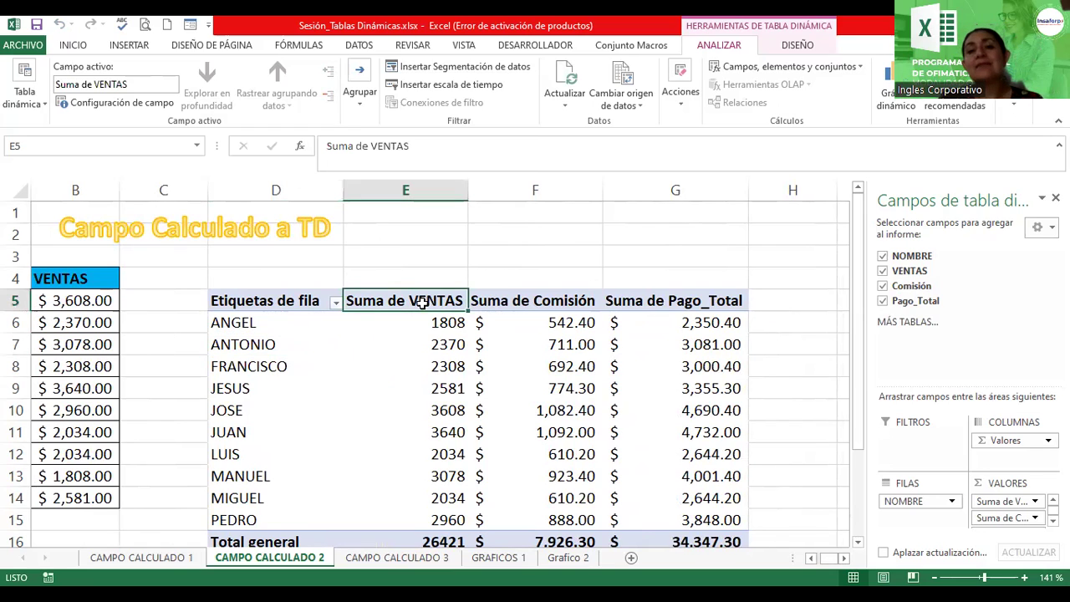
{"action": "left_click", "coordinate": [542, 303]}
{"action": "left_click", "coordinate": [676, 302]}
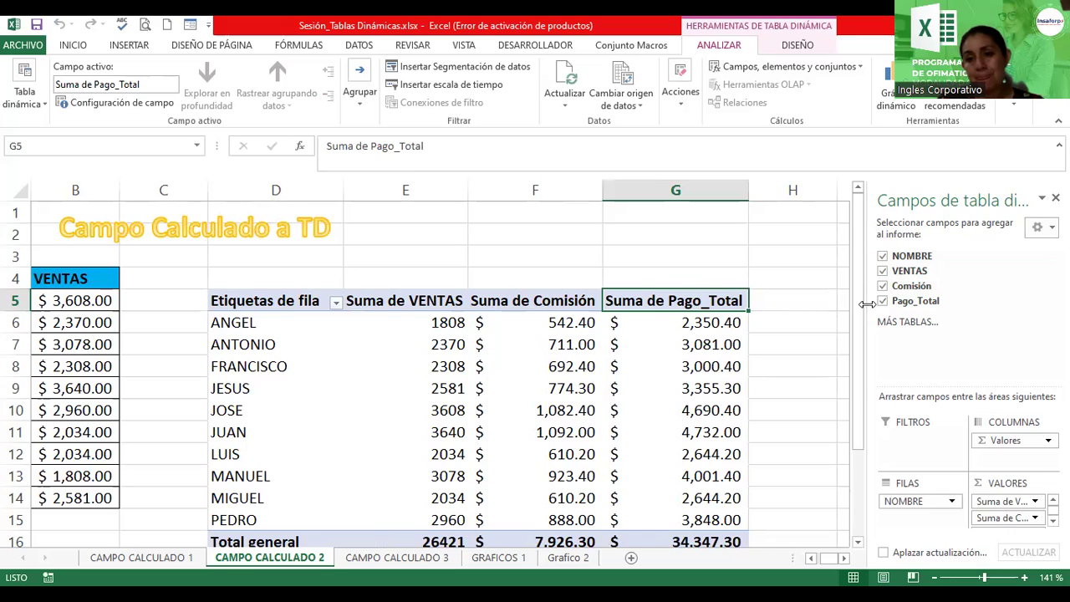
{"action": "left_click_drag", "start_coordinate": [868, 305], "coordinate": [853, 304]}
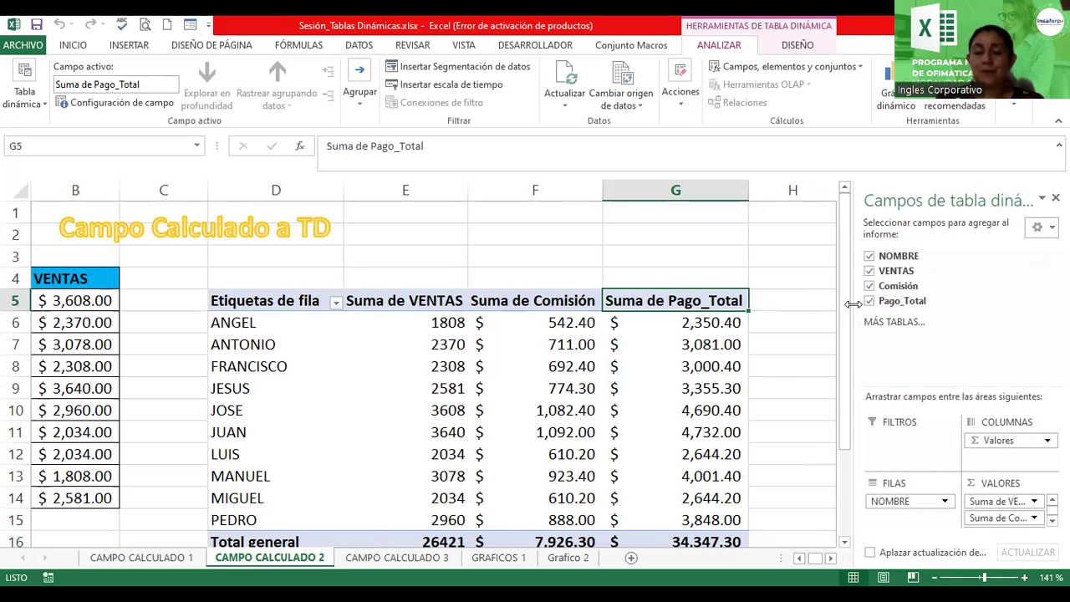
{"action": "left_click", "coordinate": [934, 576]}
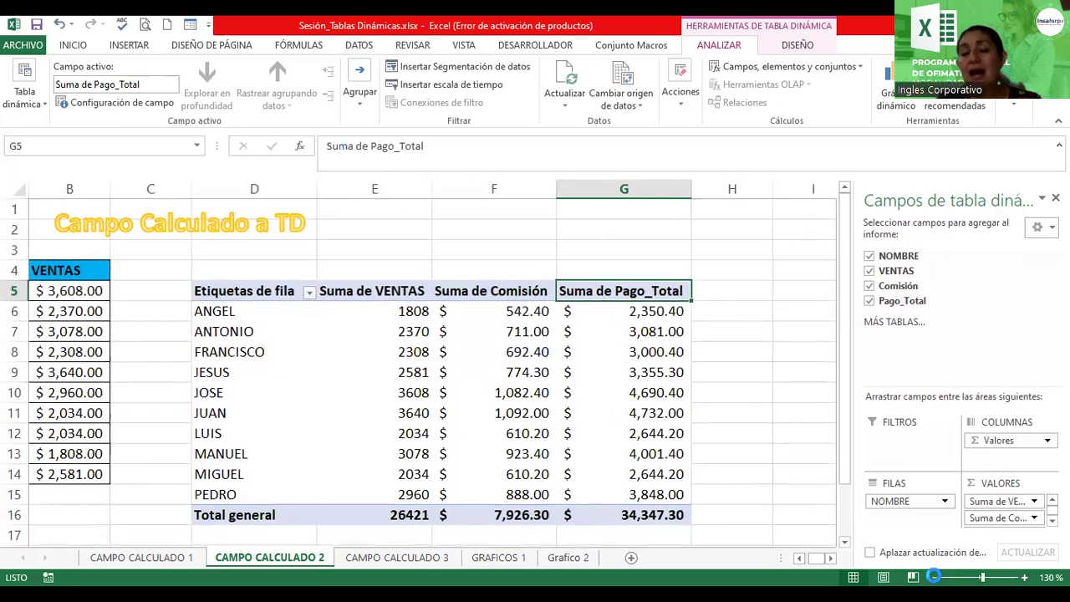
{"action": "left_click", "coordinate": [934, 577]}
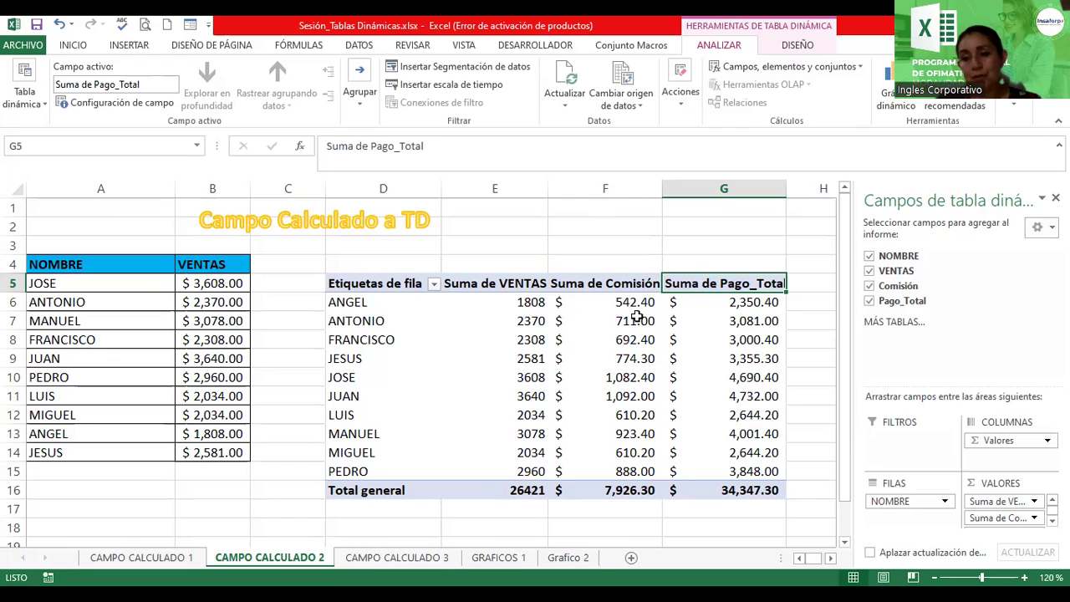
{"action": "left_click", "coordinate": [582, 318]}
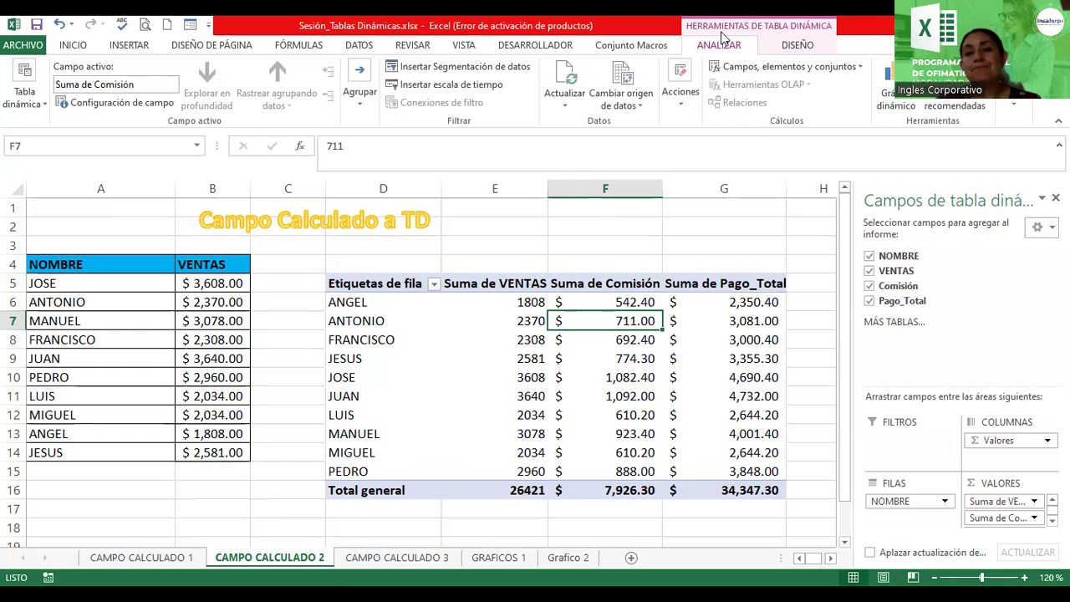
Apply the orange medium pivot table style from the DISEÑO gallery
{"action": "left_click", "coordinate": [786, 45]}
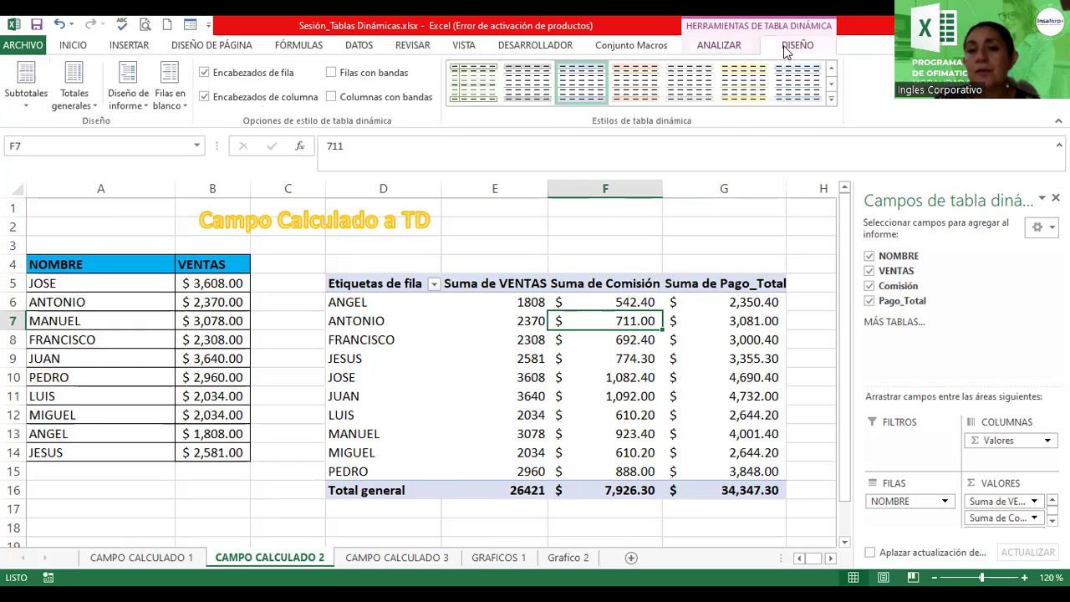
{"action": "left_click", "coordinate": [832, 98]}
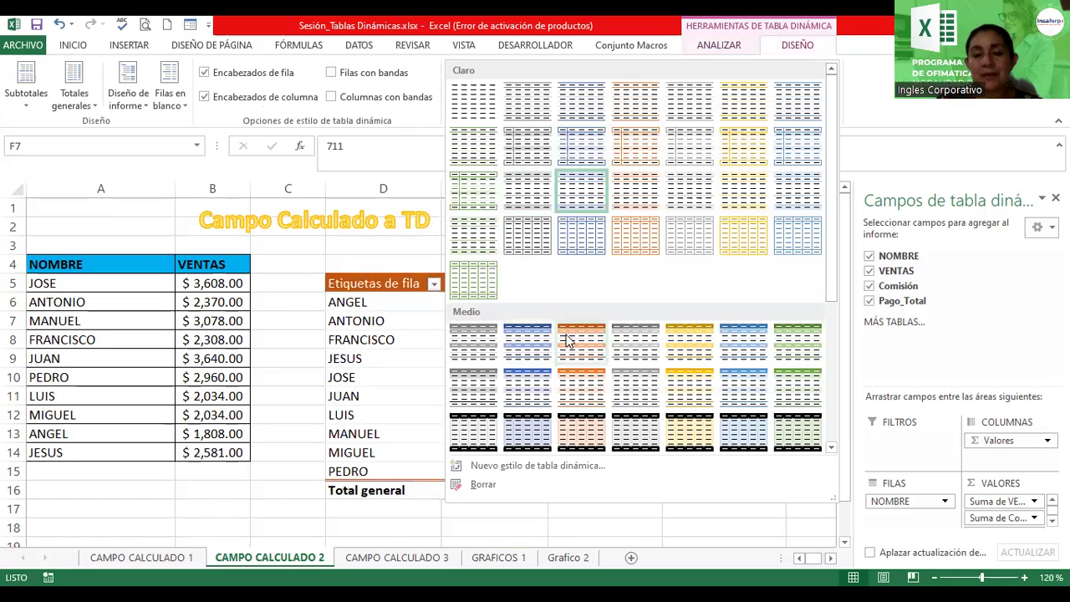
{"action": "left_click", "coordinate": [532, 336]}
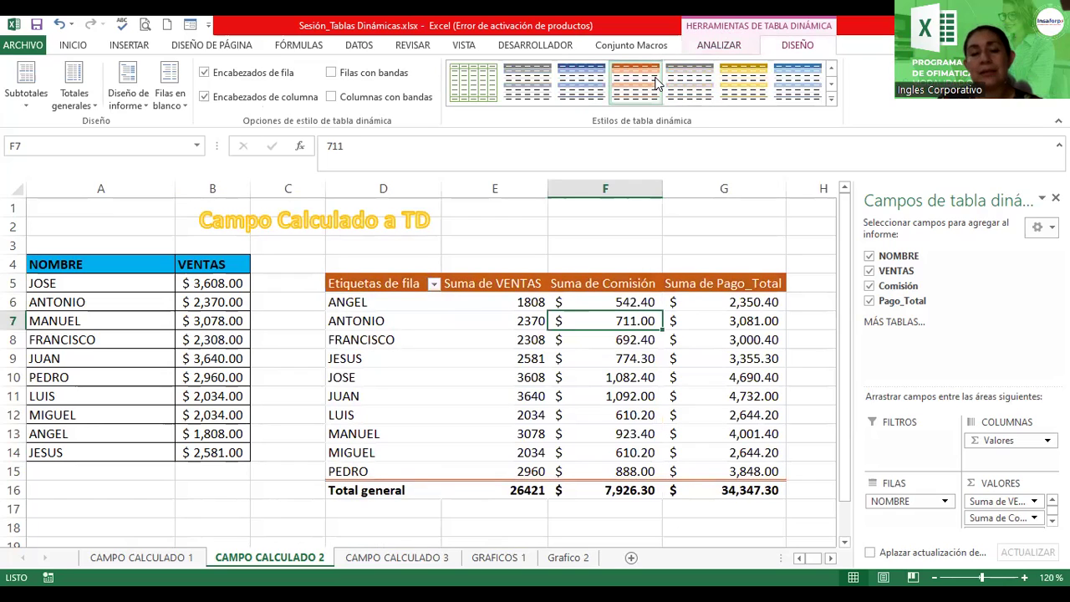
Toggle Filas con bandas on and back off, leaving the pivot with plain rows
{"action": "left_click", "coordinate": [332, 74]}
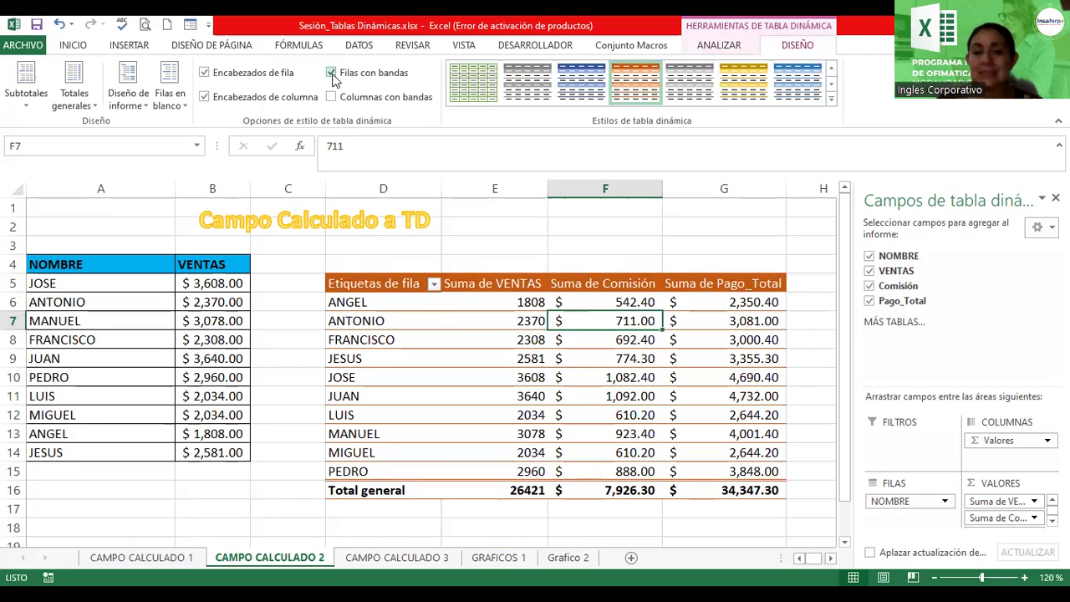
{"action": "left_click", "coordinate": [332, 74]}
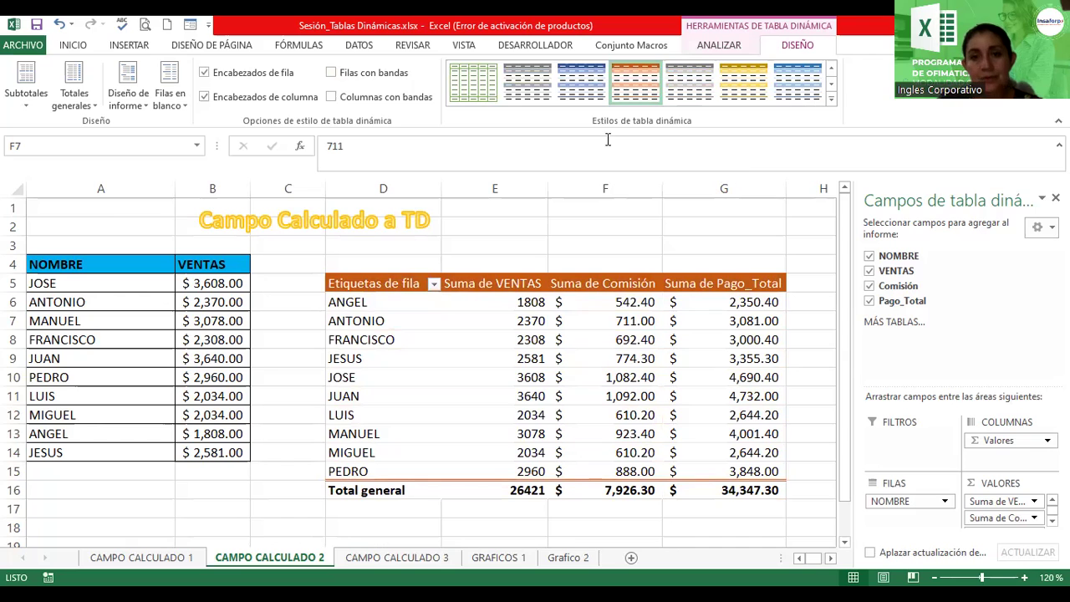
{"action": "left_click", "coordinate": [637, 319]}
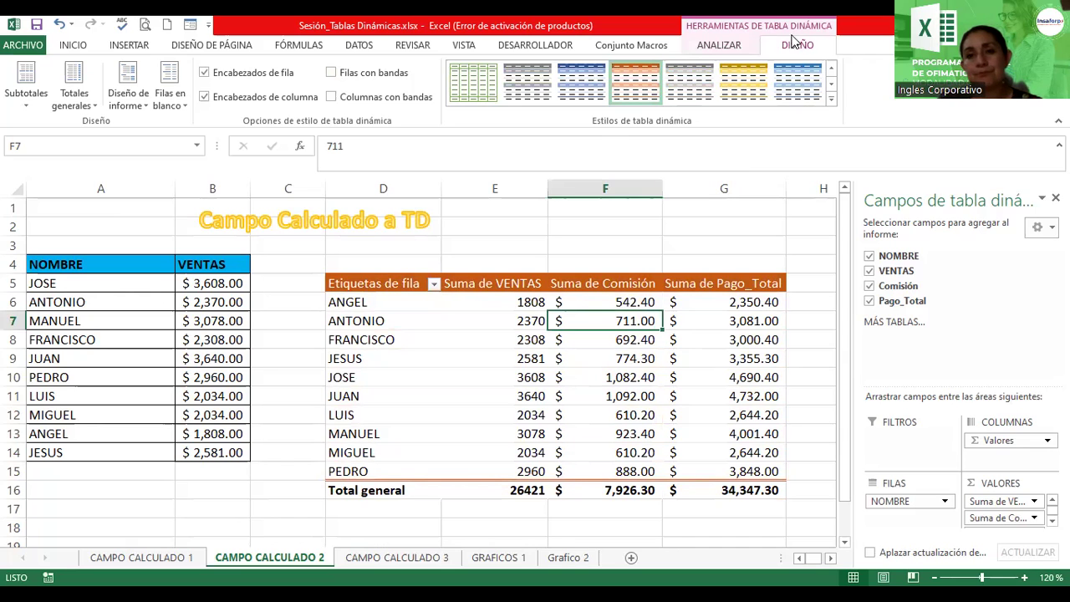
{"action": "left_click", "coordinate": [715, 44]}
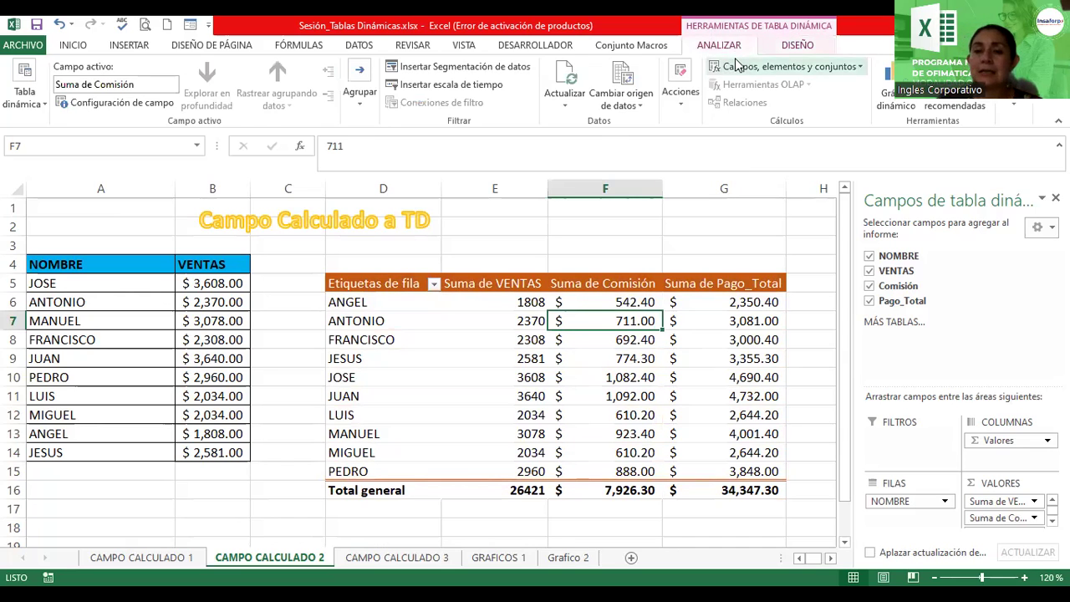
Reopen the Insertar campo calculado dialog for the pivot table
{"action": "left_click", "coordinate": [736, 67]}
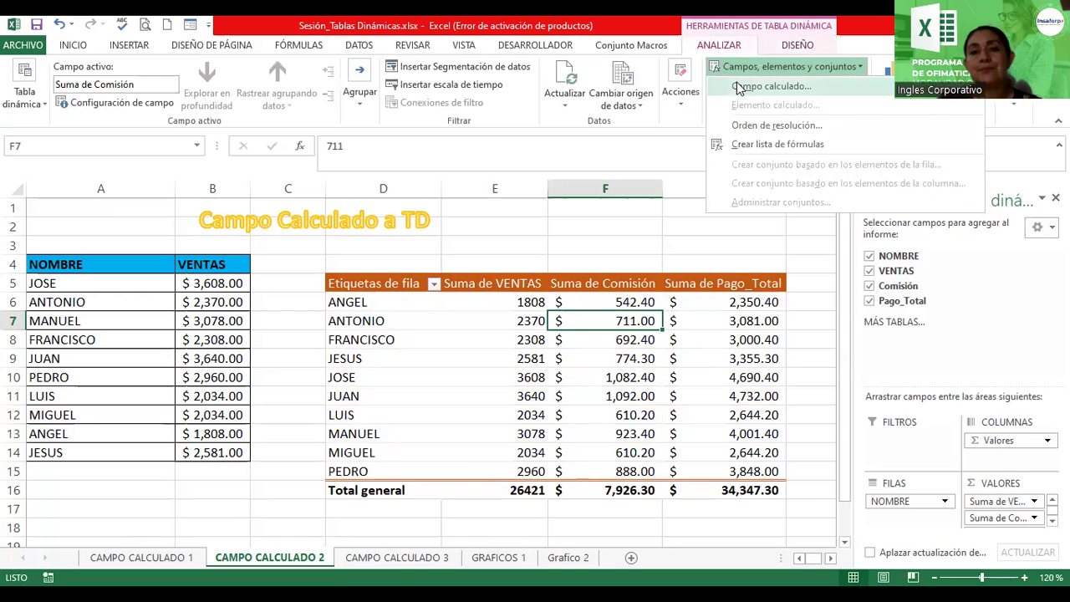
{"action": "left_click", "coordinate": [753, 86]}
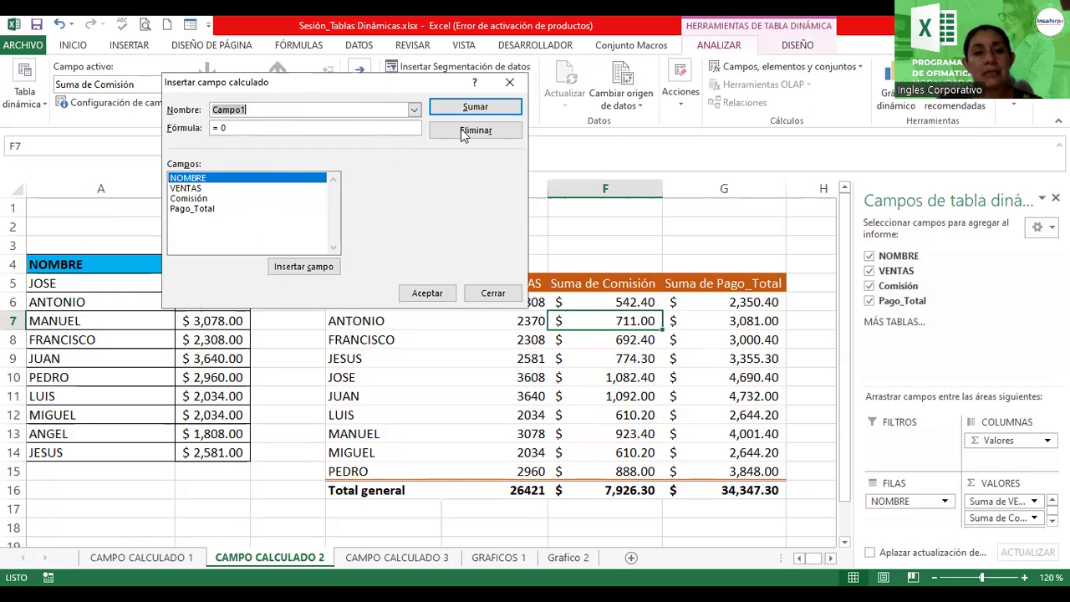
{"action": "left_click_drag", "start_coordinate": [251, 82], "coordinate": [335, 129]}
{"action": "double_click", "coordinate": [263, 247]}
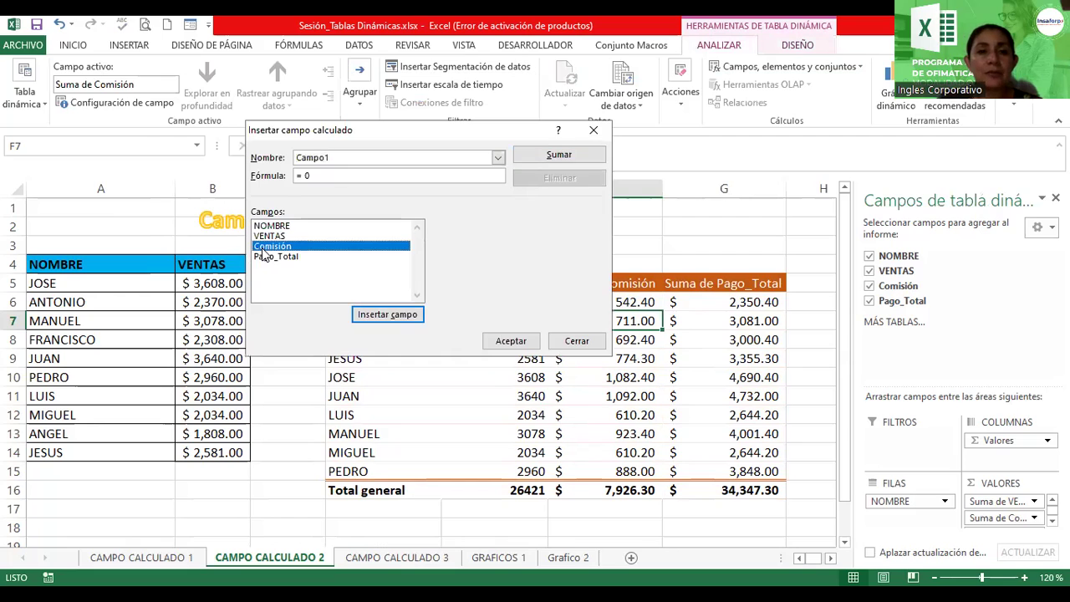
Load Comisión, then Pago_Total, from the Nombre list to view their formulas
{"action": "left_click", "coordinate": [498, 160]}
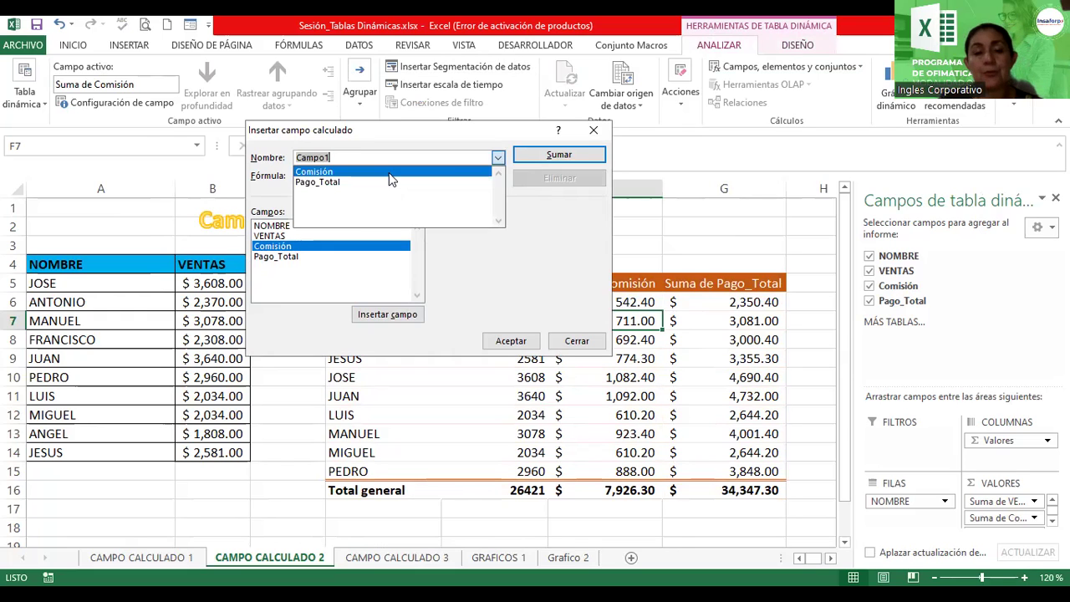
{"action": "left_click", "coordinate": [390, 173]}
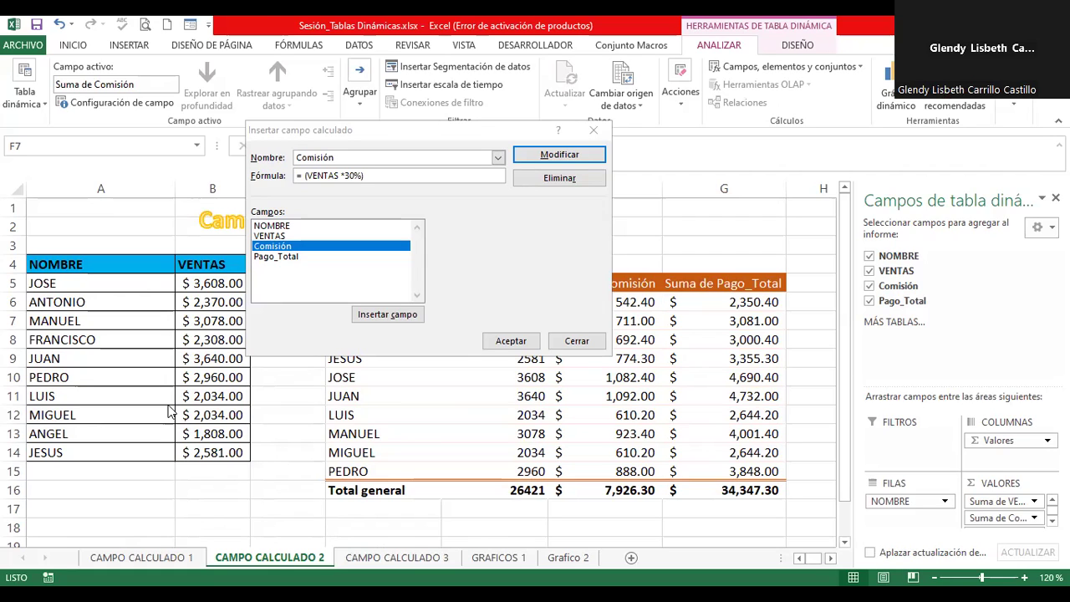
{"action": "left_click", "coordinate": [287, 258]}
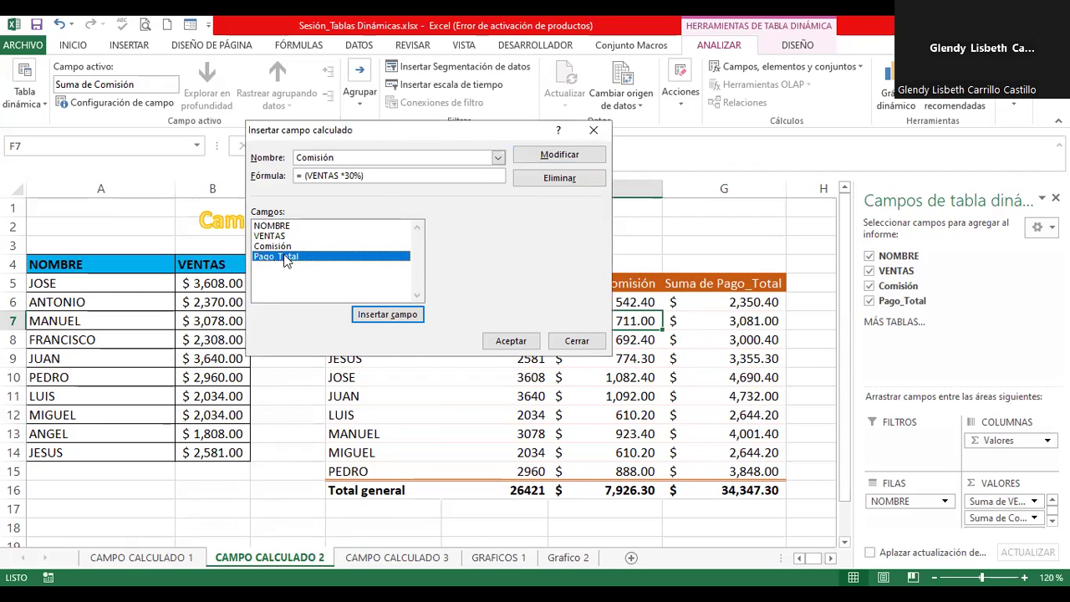
{"action": "left_click", "coordinate": [500, 158]}
{"action": "left_click", "coordinate": [403, 185]}
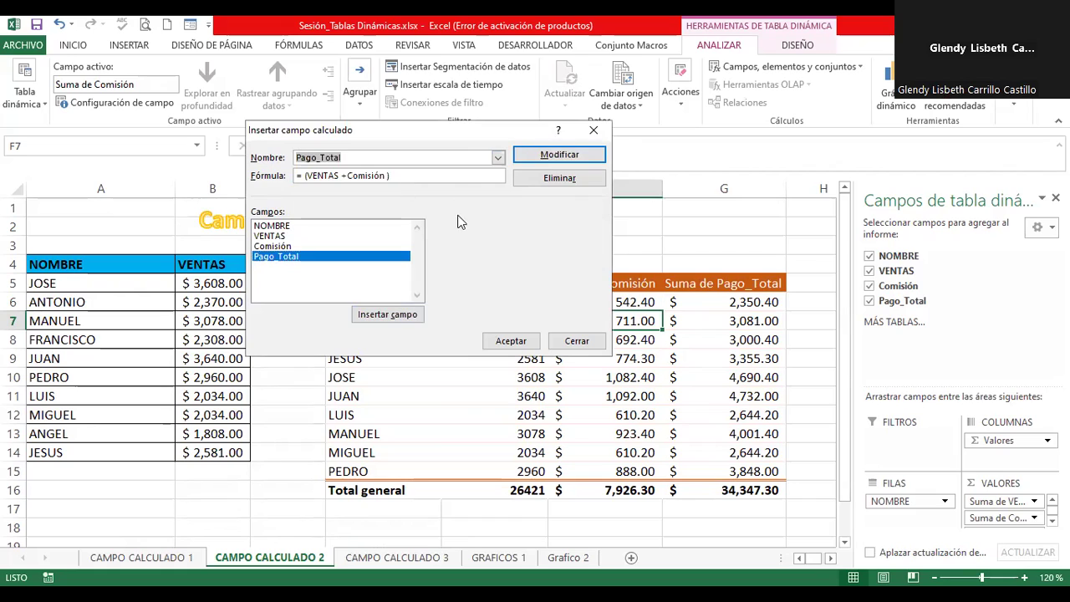
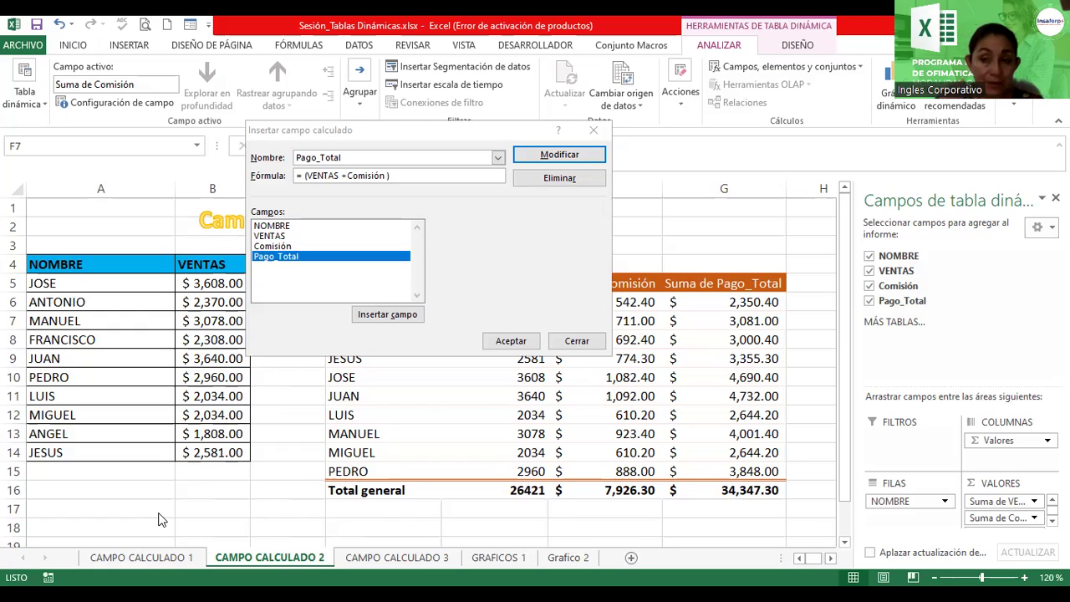
Save Pago_Total as VENTAS + Comisión and close the calculated field dialog
{"action": "left_click", "coordinate": [574, 156]}
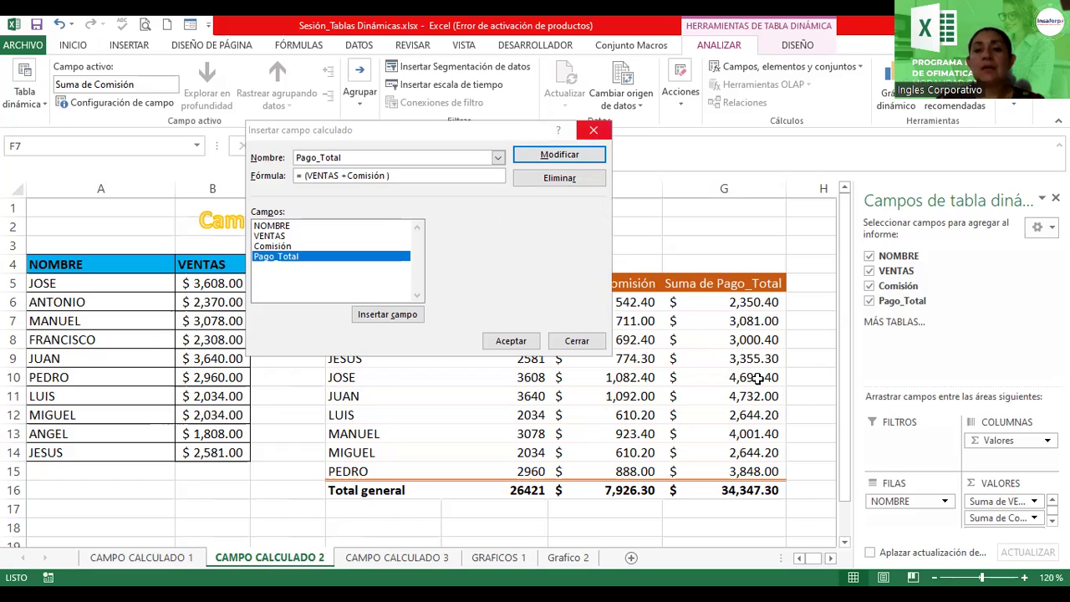
{"action": "key", "text": "Escape"}
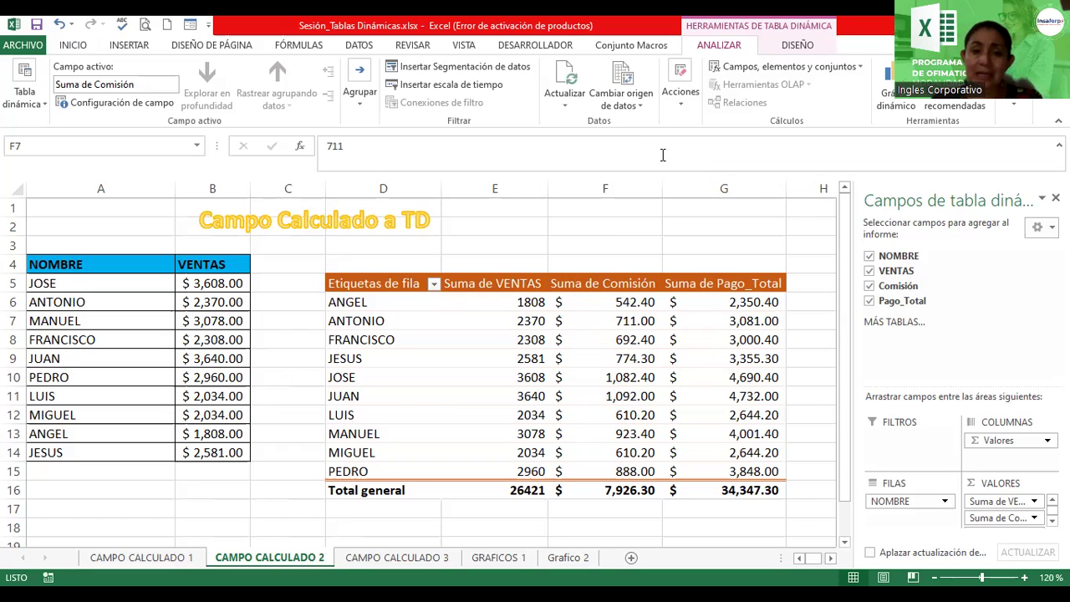
{"action": "left_click", "coordinate": [396, 559]}
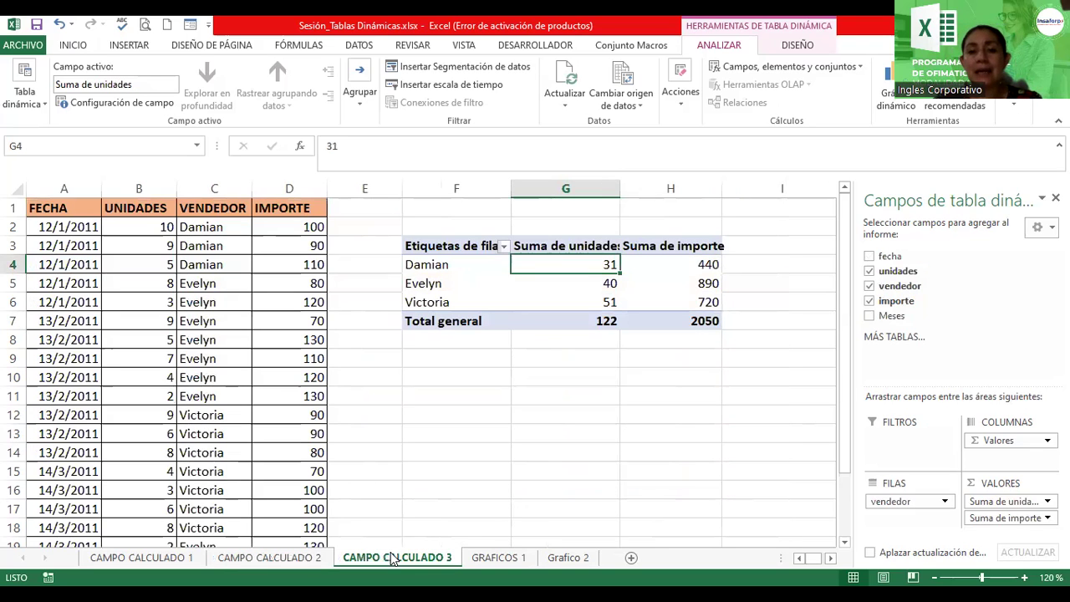
{"action": "left_click", "coordinate": [312, 561]}
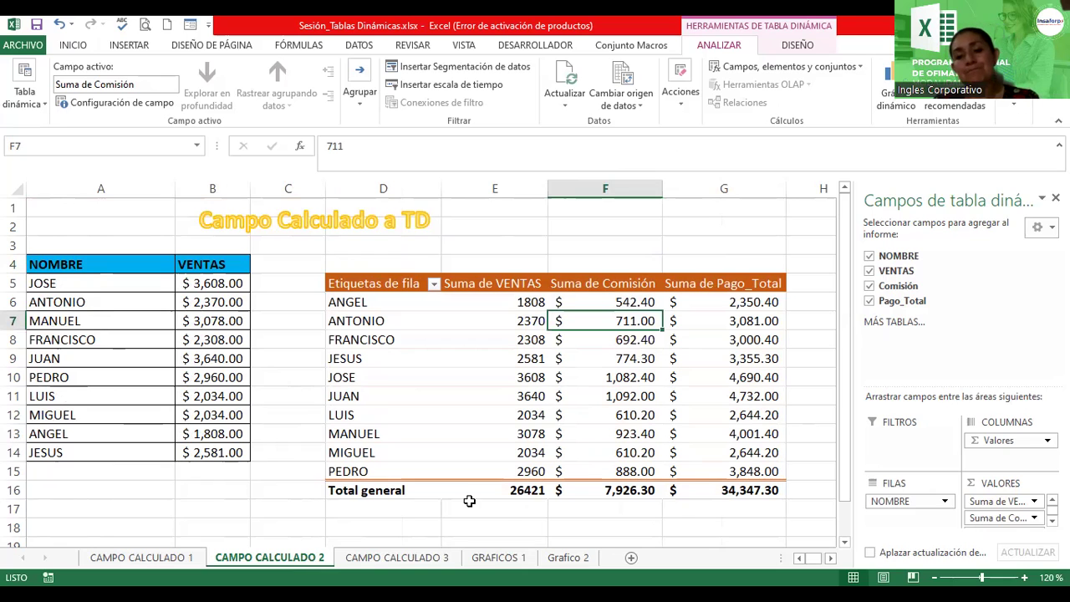
{"action": "left_click", "coordinate": [831, 558]}
{"action": "left_click", "coordinate": [831, 559]}
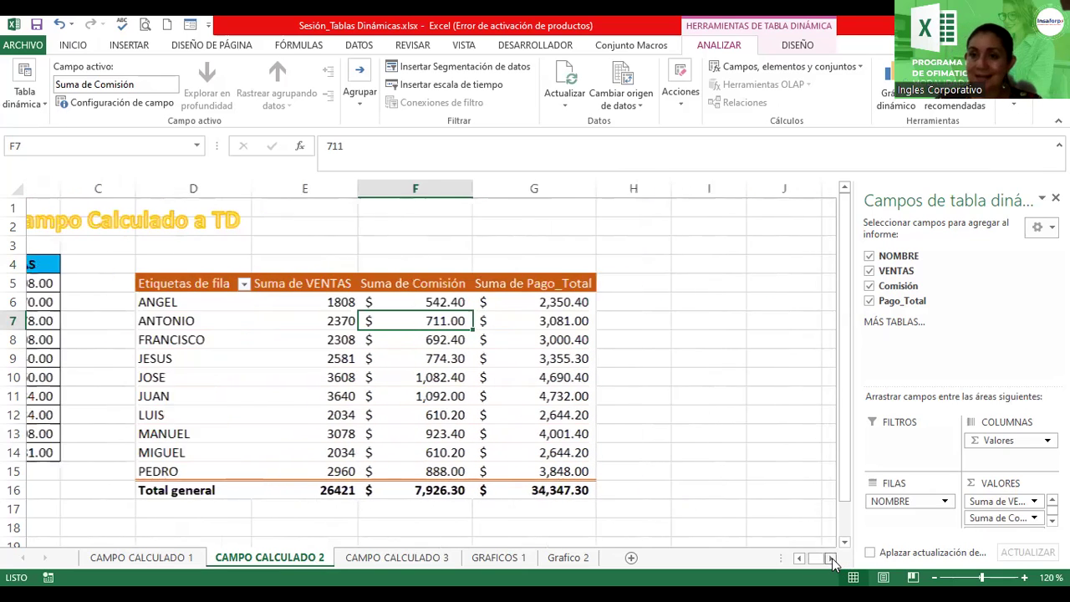
{"action": "left_click", "coordinate": [805, 559]}
{"action": "left_click", "coordinate": [805, 558]}
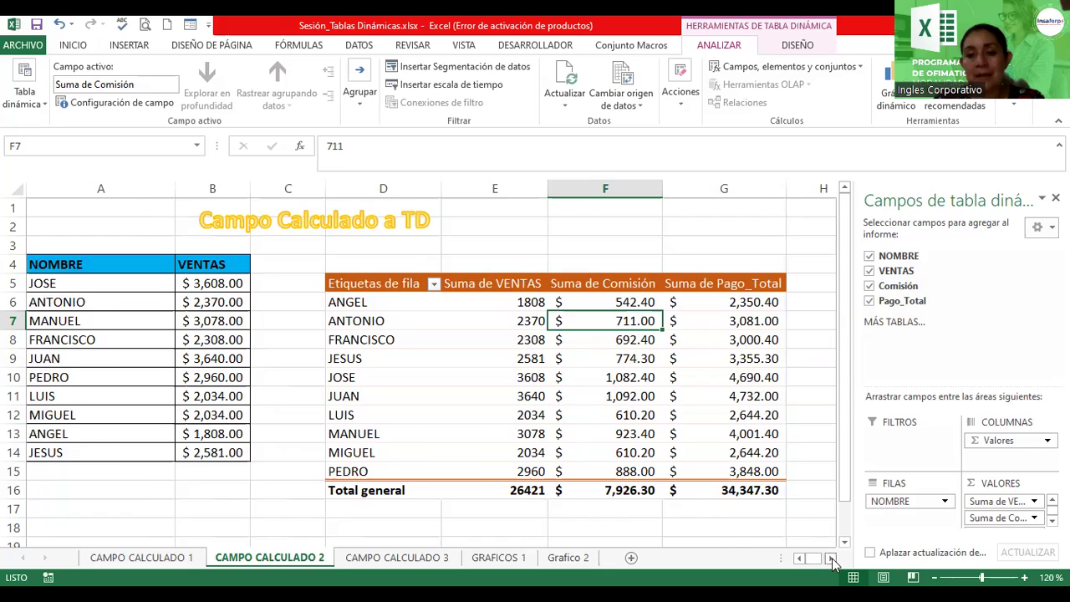
{"action": "left_click", "coordinate": [832, 558]}
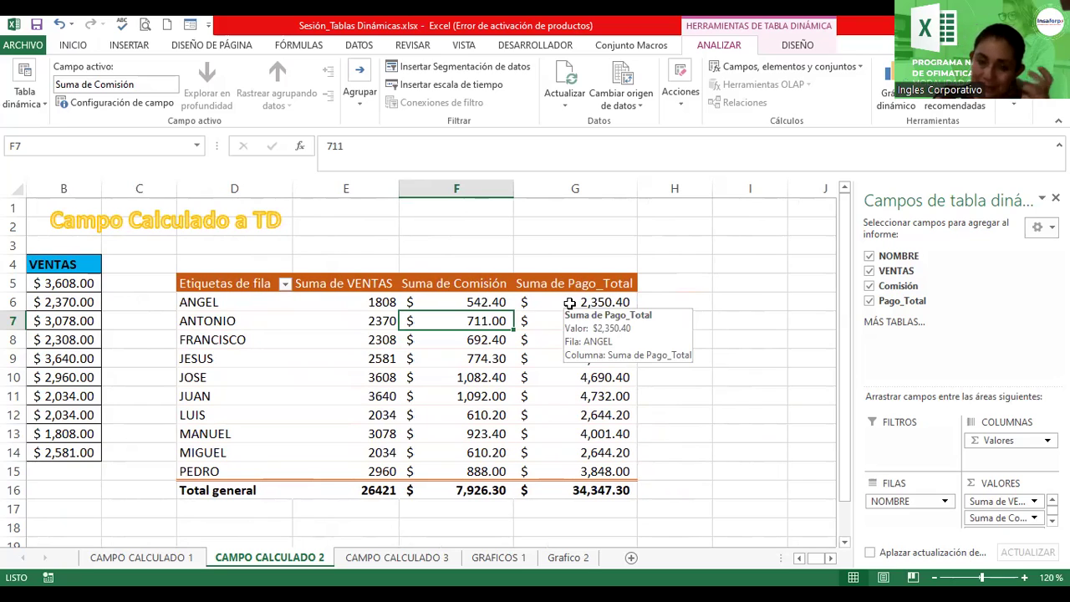
{"action": "left_click", "coordinate": [755, 69]}
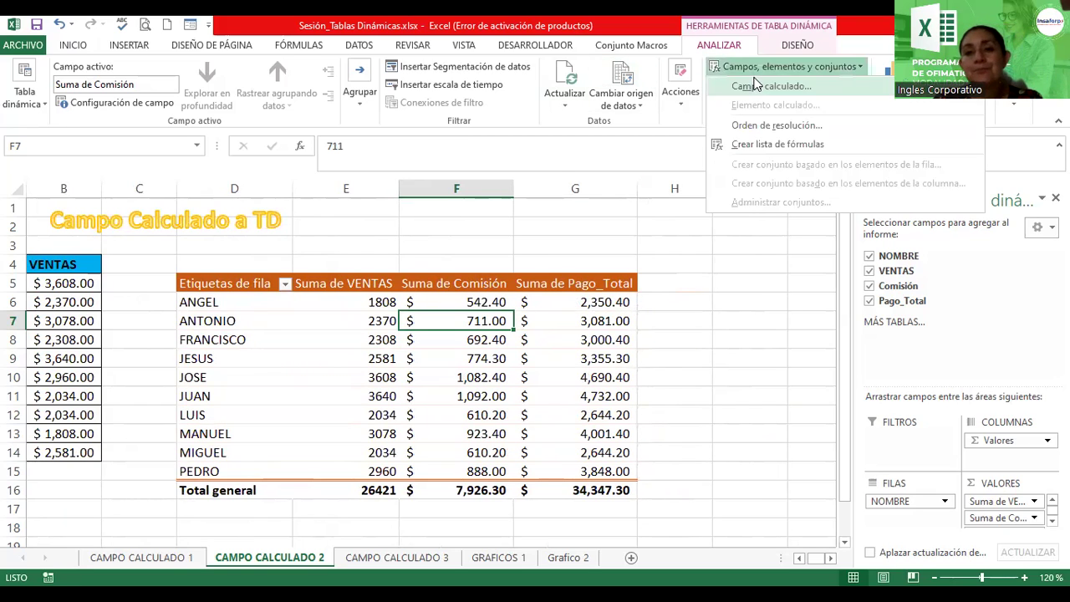
{"action": "left_click", "coordinate": [868, 326]}
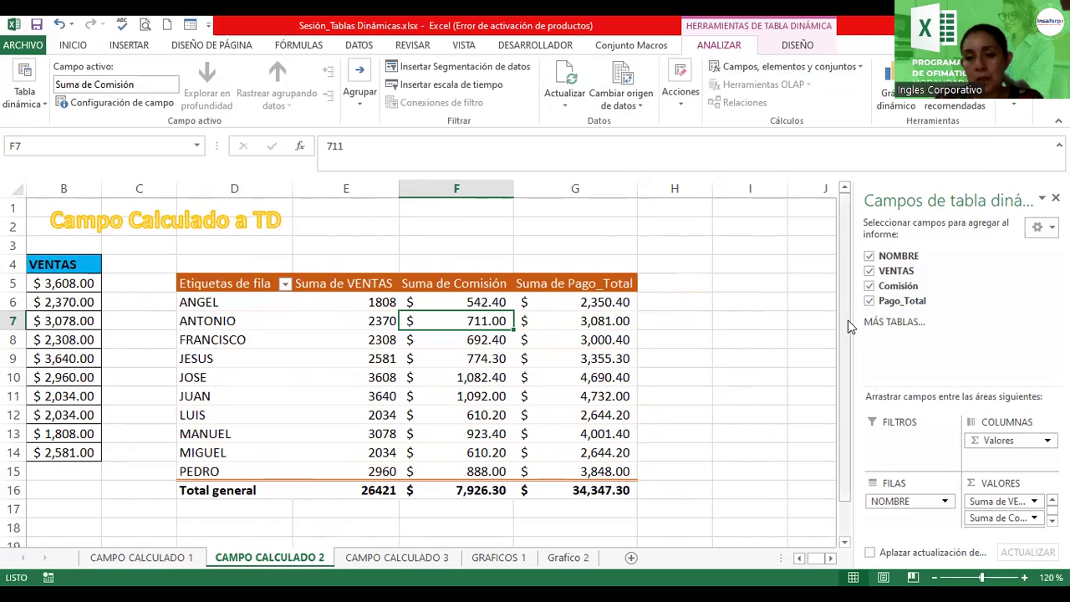
{"action": "left_click_drag", "start_coordinate": [845, 326], "coordinate": [843, 410]}
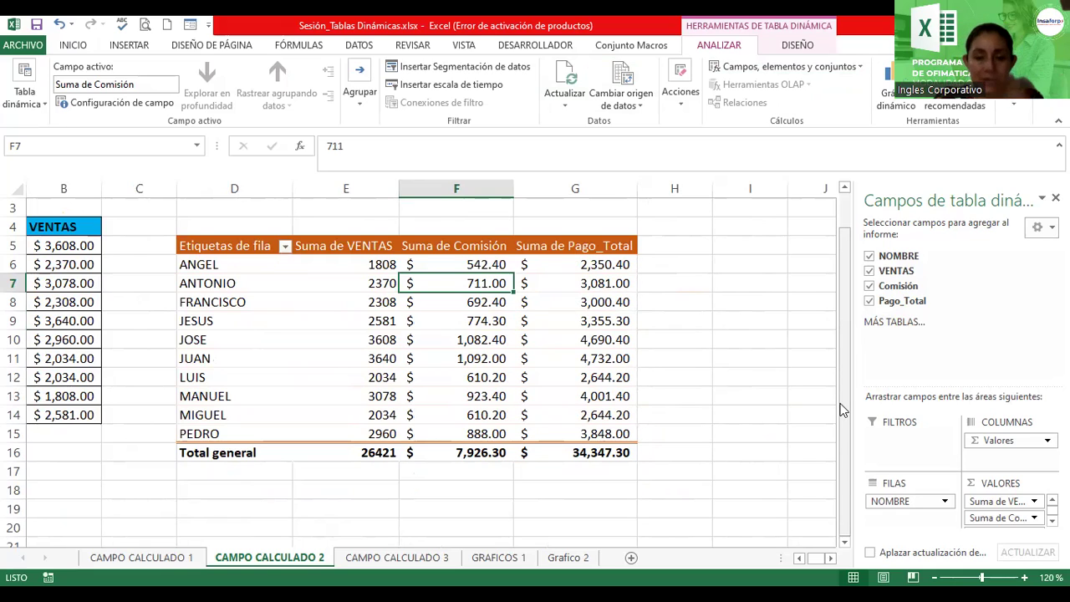
{"action": "left_click", "coordinate": [147, 510]}
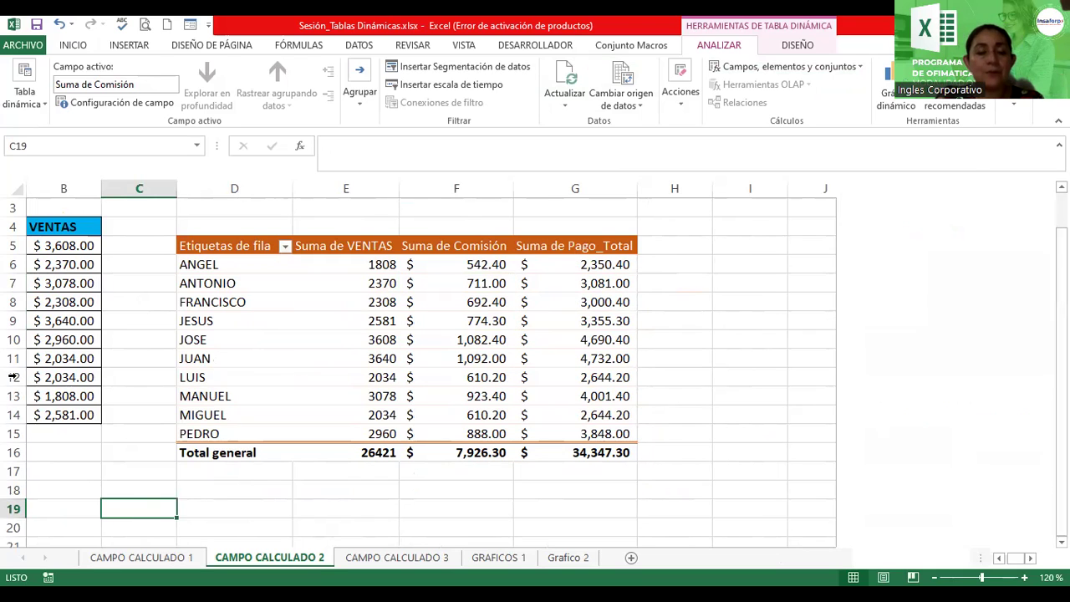
{"action": "left_click", "coordinate": [36, 302]}
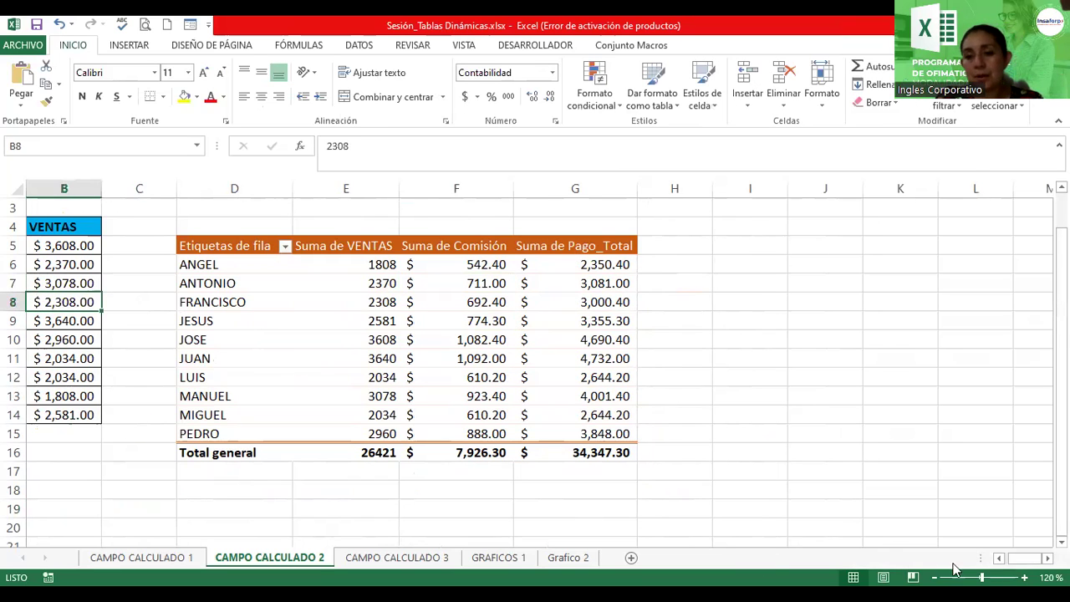
Start a new pivot table from the NOMBRE/VENTAS list (A4:B14)
{"action": "left_click", "coordinate": [999, 558]}
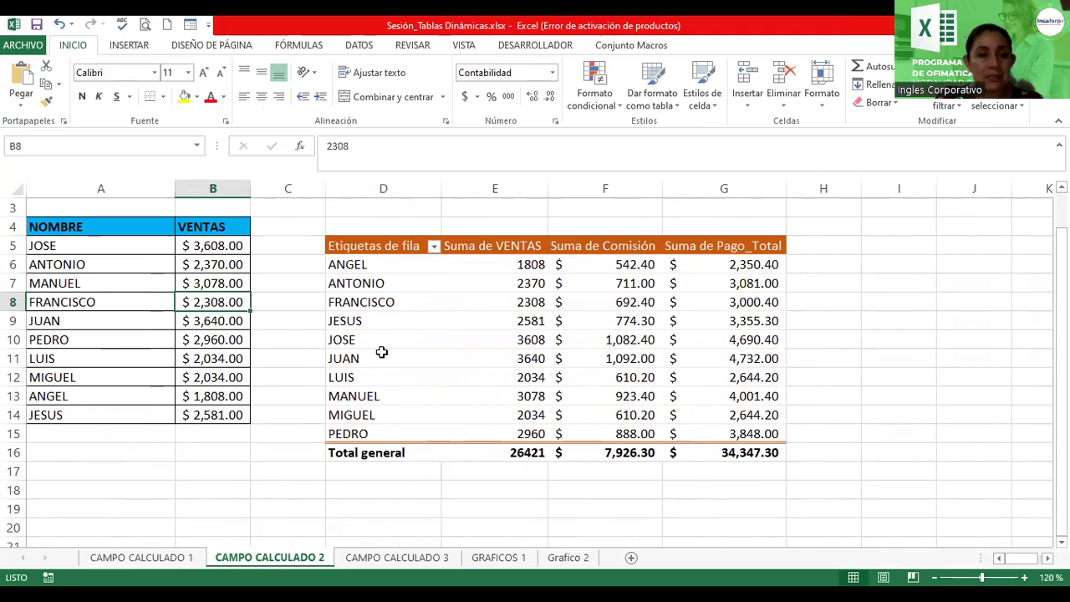
{"action": "left_click", "coordinate": [129, 285]}
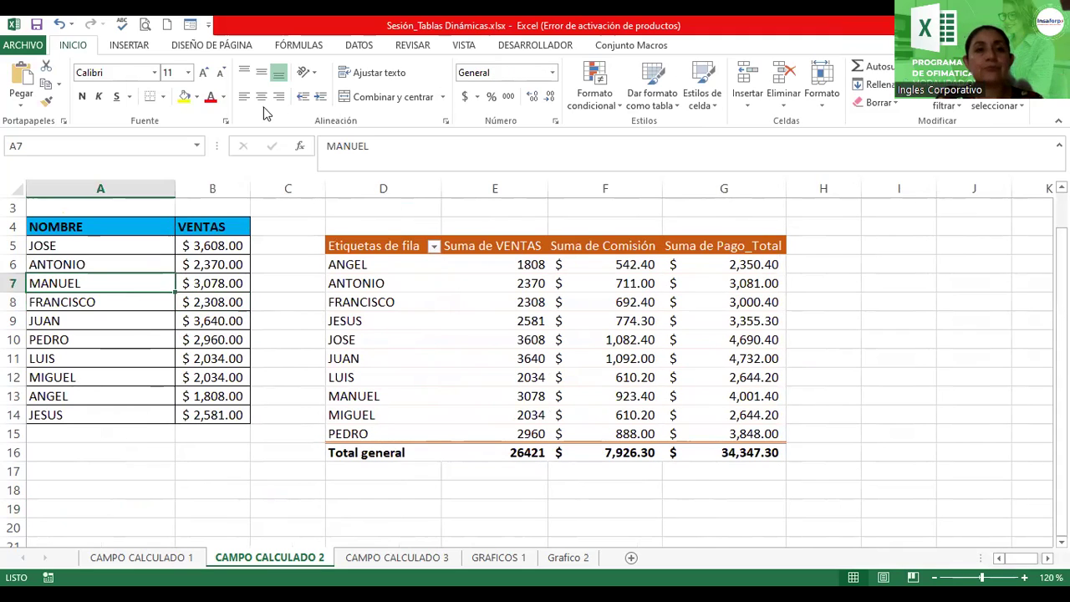
{"action": "left_click", "coordinate": [118, 47]}
{"action": "left_click", "coordinate": [21, 84]}
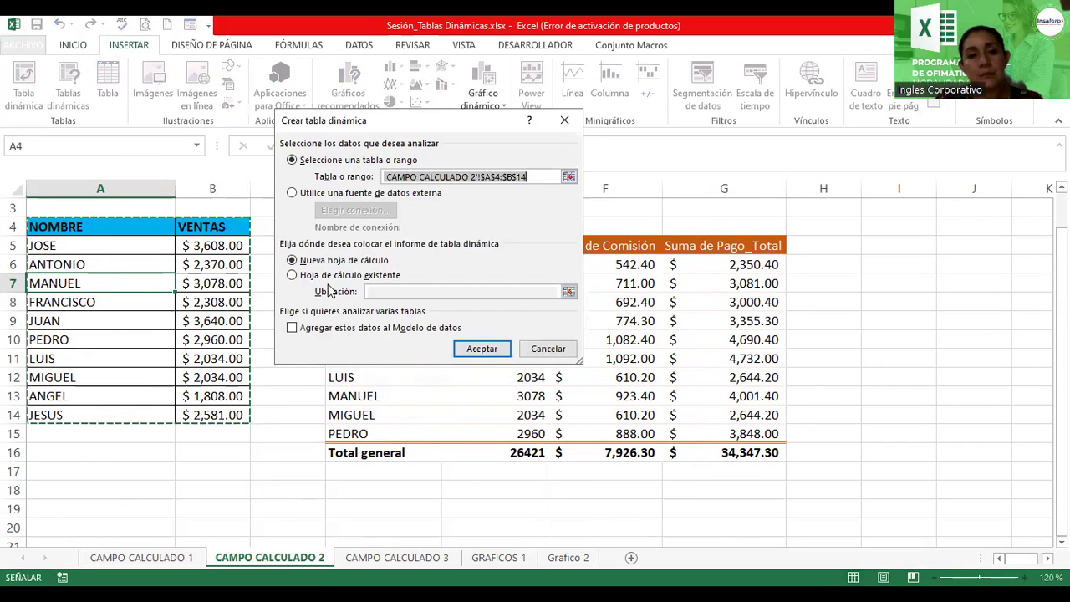
Place the pivot table on the existing sheet at cell B19 and create it
{"action": "left_click", "coordinate": [332, 278]}
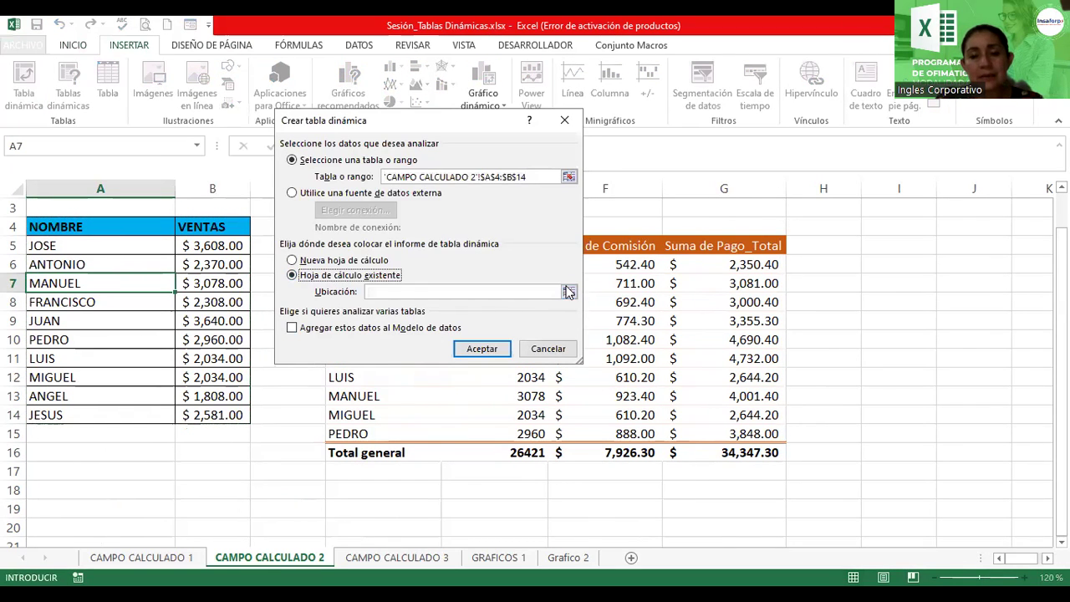
{"action": "left_click", "coordinate": [569, 292]}
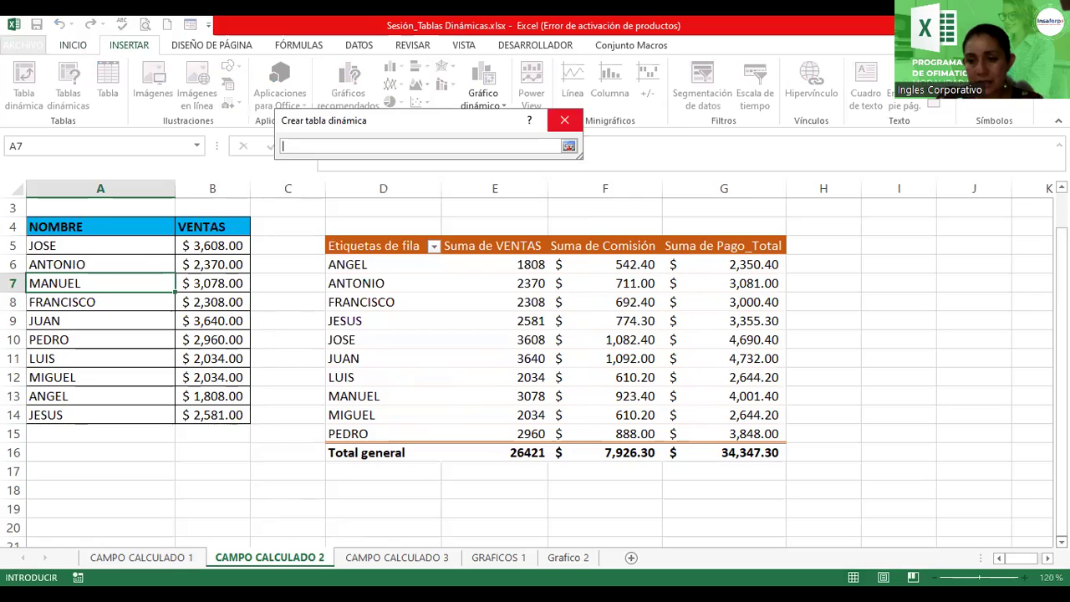
{"action": "scroll", "coordinate": [535, 335], "scroll_direction": "down", "scroll_amount": 1}
{"action": "scroll", "coordinate": [351, 349], "scroll_direction": "down", "scroll_amount": 1}
{"action": "scroll", "coordinate": [351, 350], "scroll_direction": "down", "scroll_amount": 1}
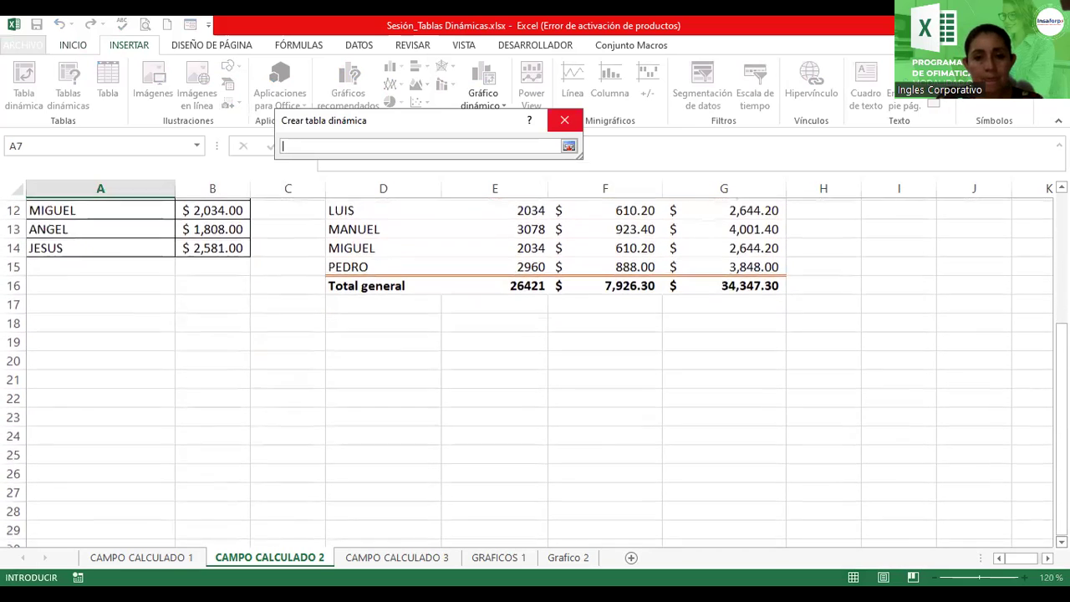
{"action": "scroll", "coordinate": [351, 350], "scroll_direction": "down", "scroll_amount": 1}
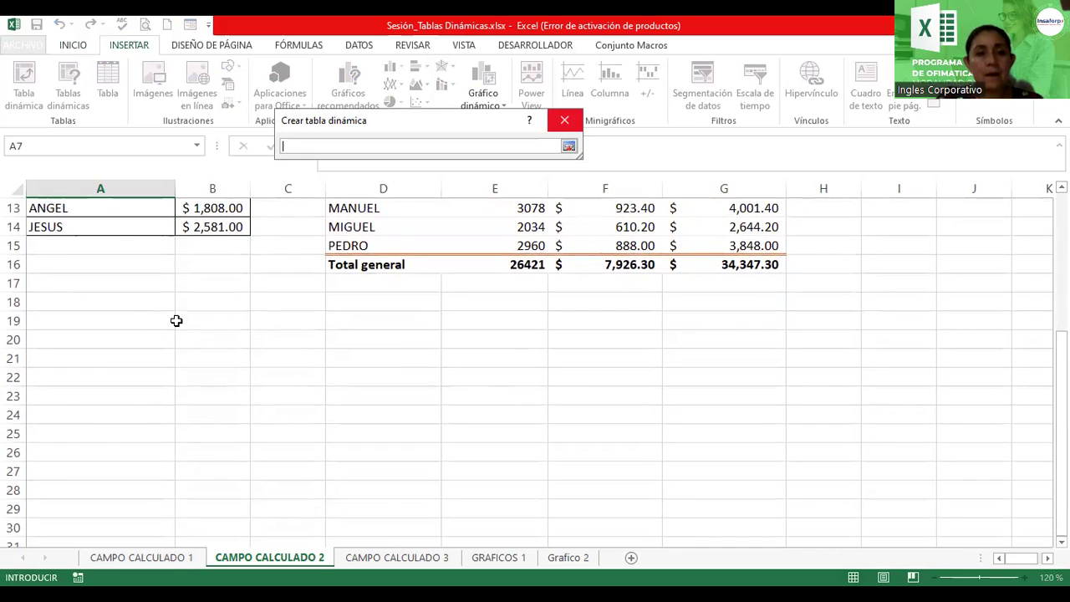
{"action": "left_click", "coordinate": [191, 322]}
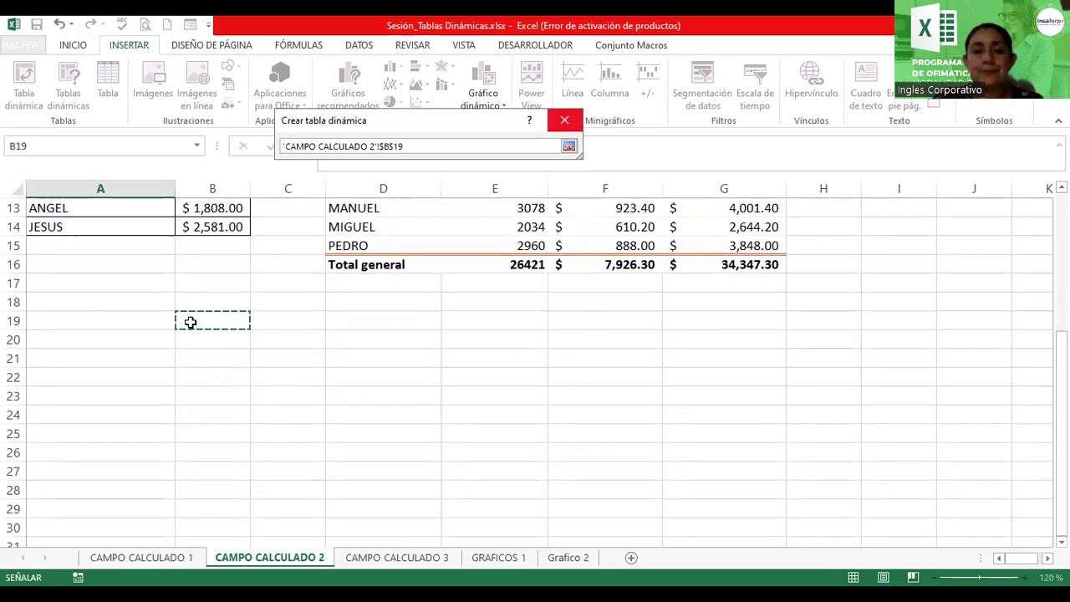
{"action": "key", "text": "Return"}
{"action": "left_click", "coordinate": [493, 349]}
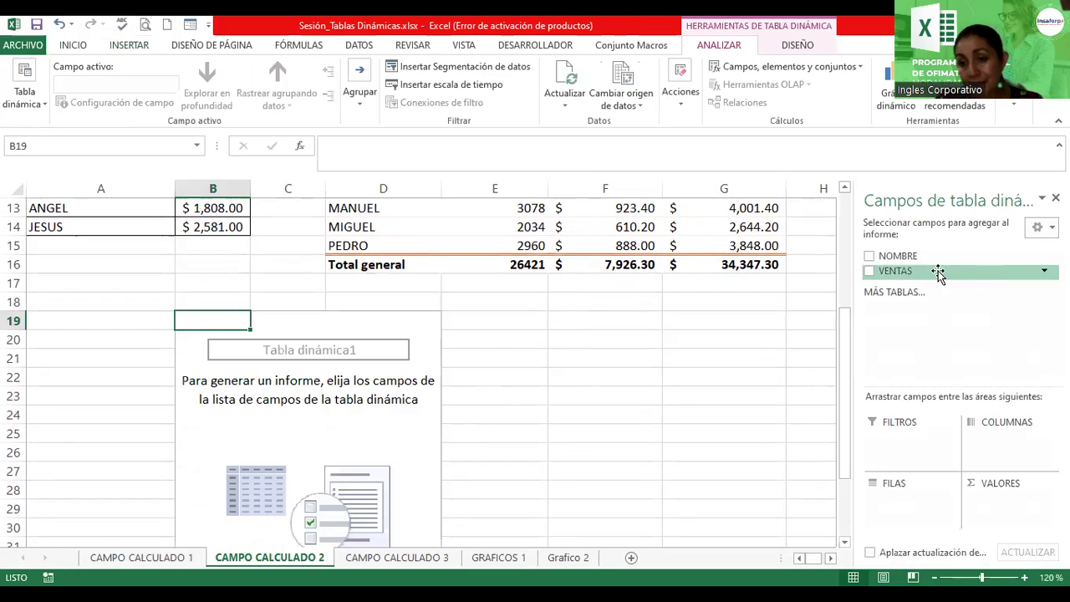
Show Suma de VENTAS per NOMBRE (total 26421) and begin a new calculated field
{"action": "mouse_move", "coordinate": [938, 274]}
{"action": "left_mouse_down"}
{"action": "mouse_move", "coordinate": [995, 386]}
{"action": "mouse_move", "coordinate": [1003, 506]}
{"action": "left_mouse_up"}
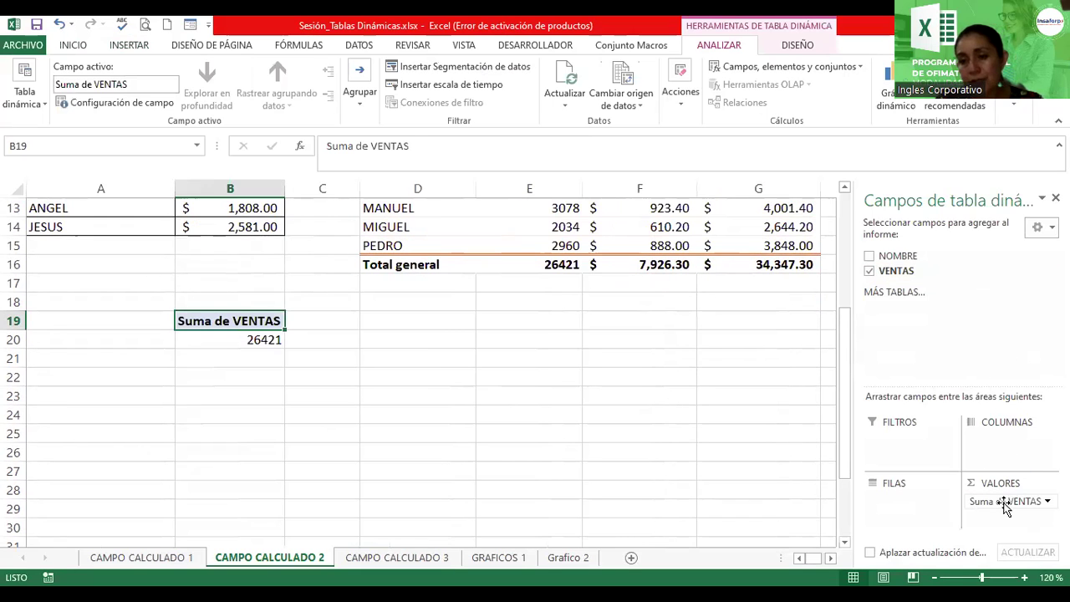
{"action": "mouse_move", "coordinate": [896, 256]}
{"action": "left_mouse_down"}
{"action": "mouse_move", "coordinate": [880, 533]}
{"action": "mouse_move", "coordinate": [895, 501]}
{"action": "left_mouse_up"}
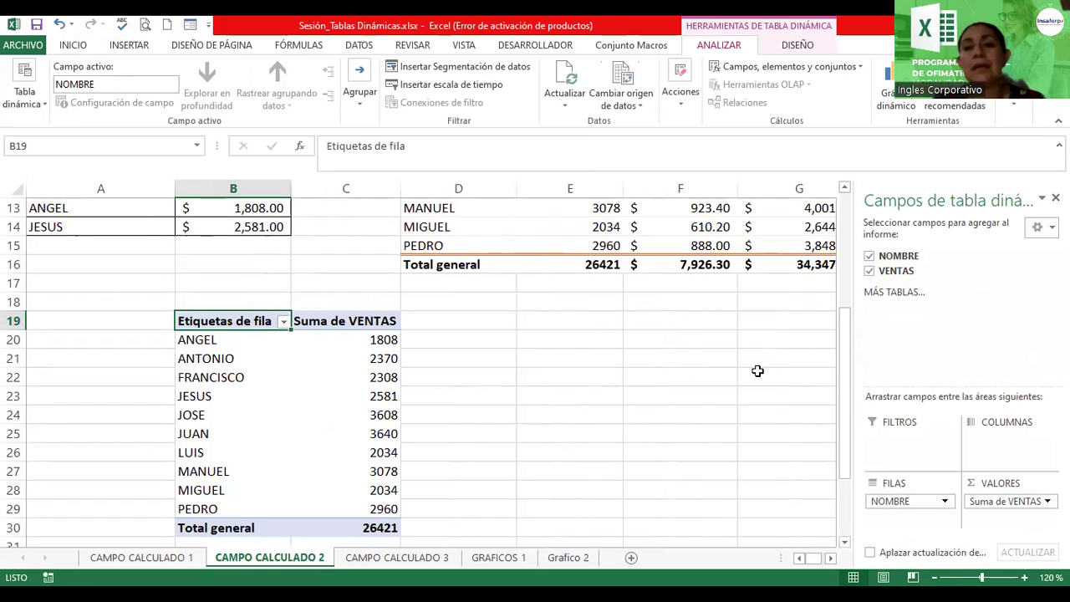
{"action": "left_click", "coordinate": [328, 360]}
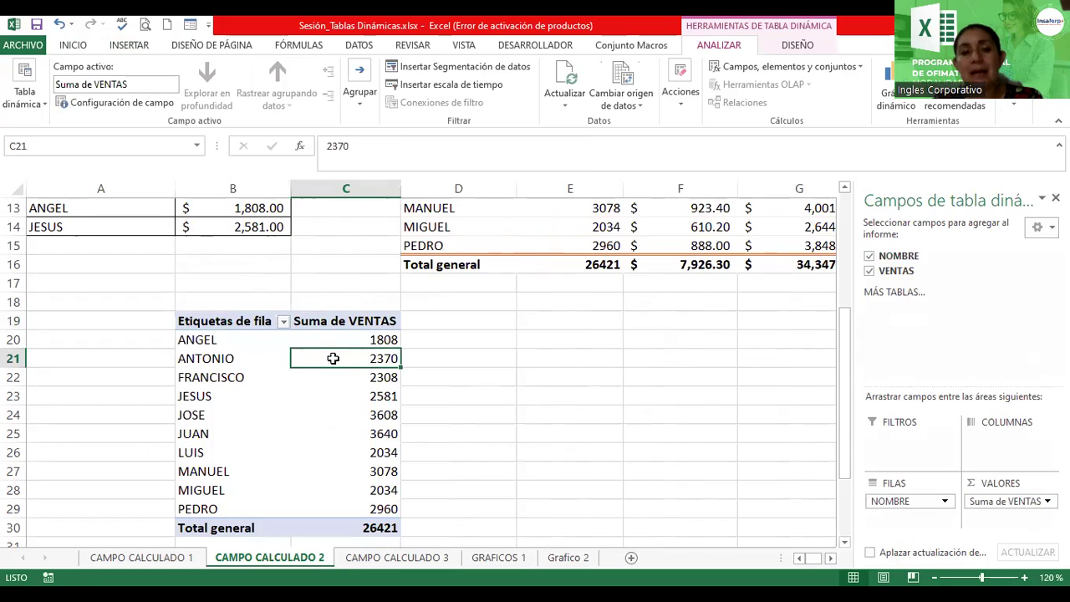
{"action": "left_click", "coordinate": [776, 95]}
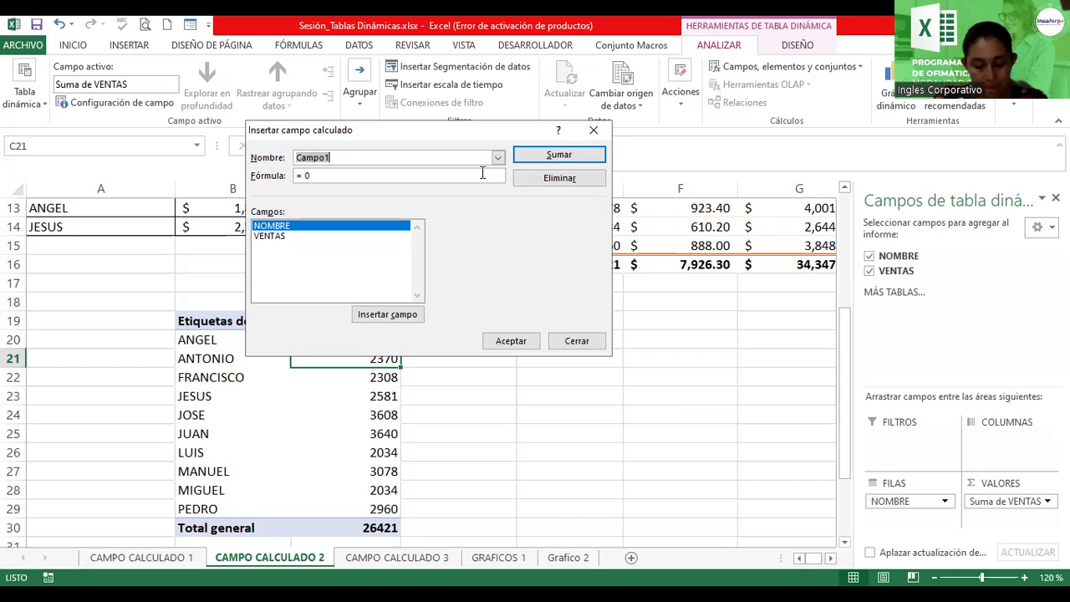
Name the calculated field Comision and replace the default 0 formula with Si(
{"action": "type", "text": "C"}
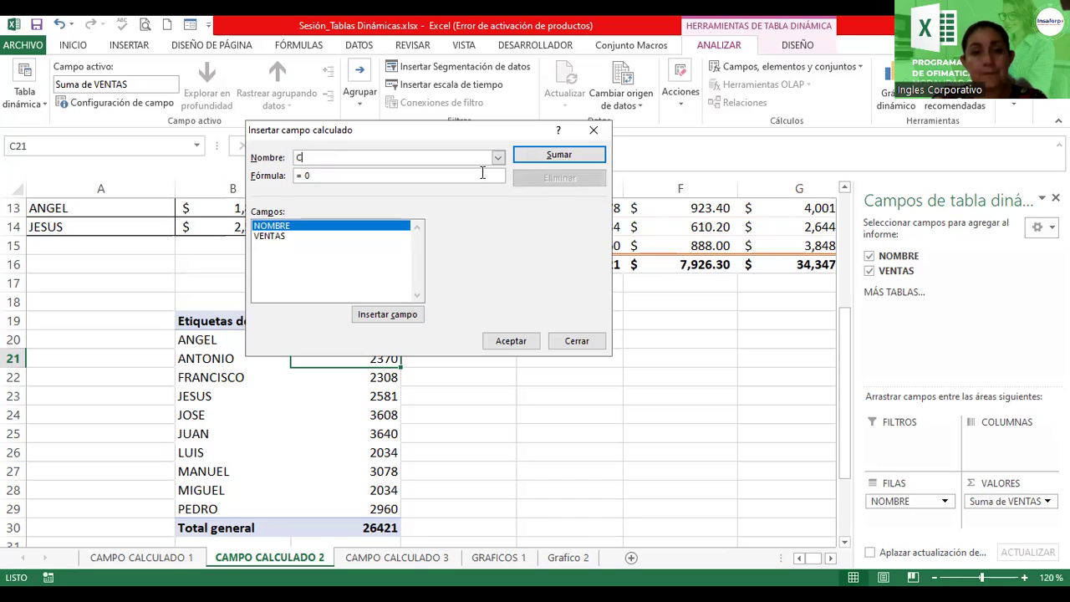
{"action": "type", "text": "omision"}
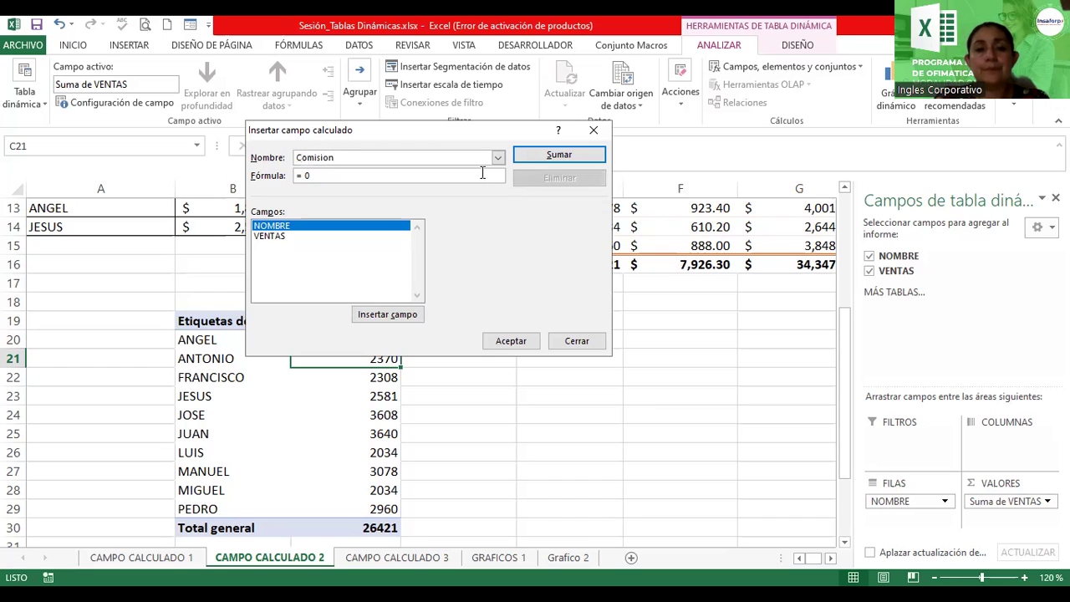
{"action": "left_click", "coordinate": [463, 176]}
{"action": "key", "text": "BackSpace"}
{"action": "type", "text": "Si("}
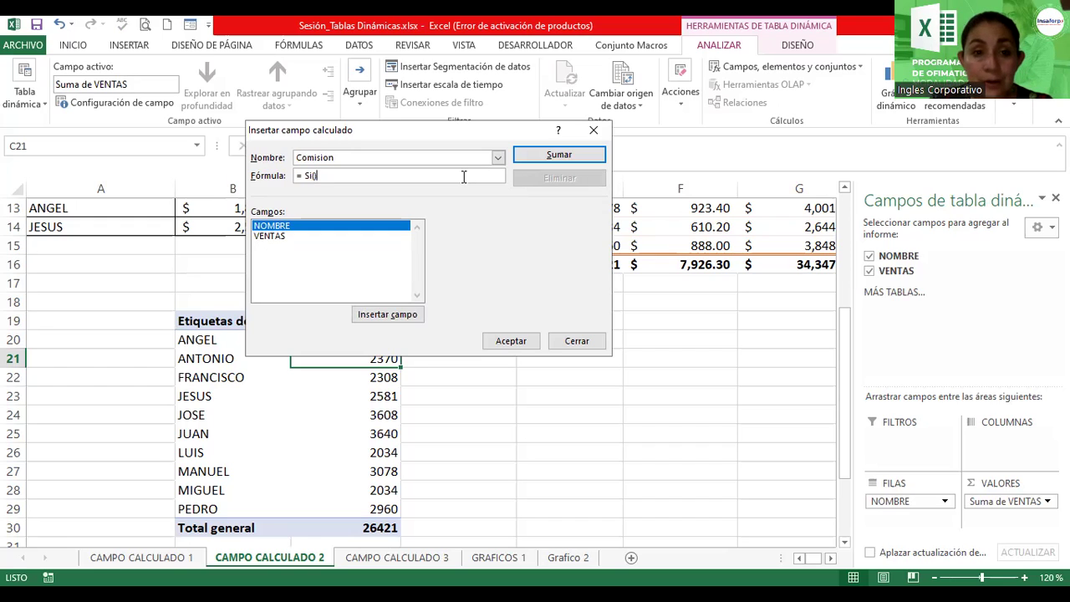
Enter the formula =SI(VENTAS>=3000;VENTAS*25%;0) and add Comision as a field
{"action": "double_click", "coordinate": [266, 238]}
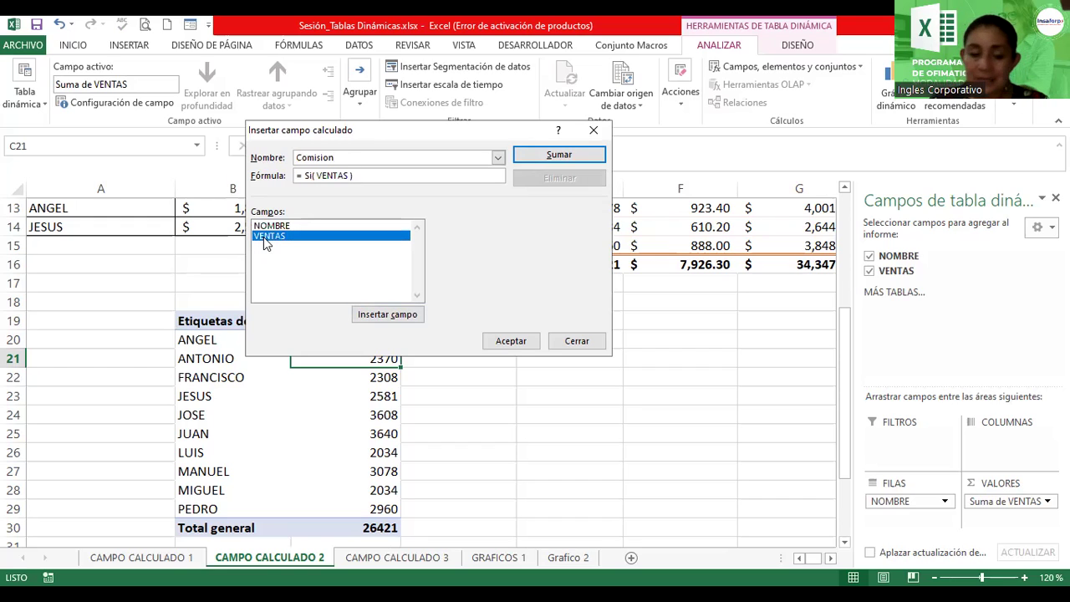
{"action": "key", "text": "BackSpace"}
{"action": "type", "text": ">=3000"}
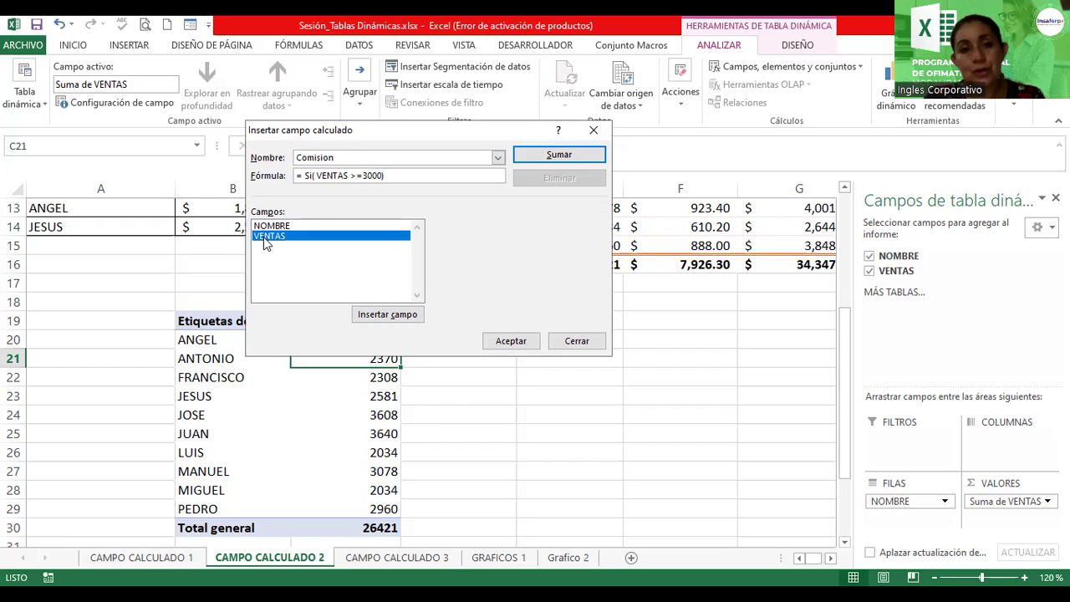
{"action": "type", "text": ";"}
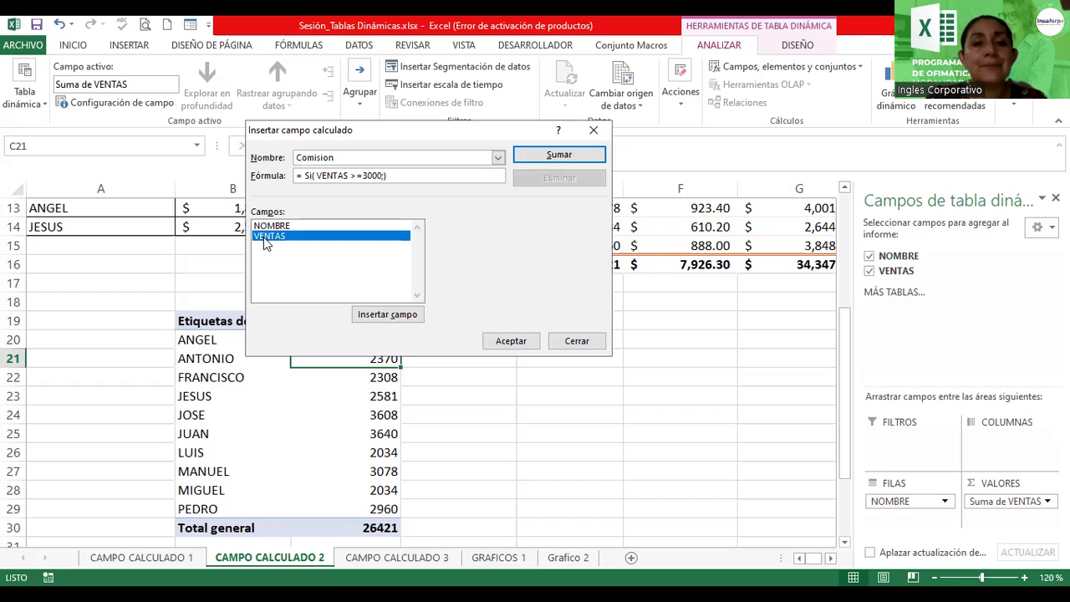
{"action": "double_click", "coordinate": [263, 236]}
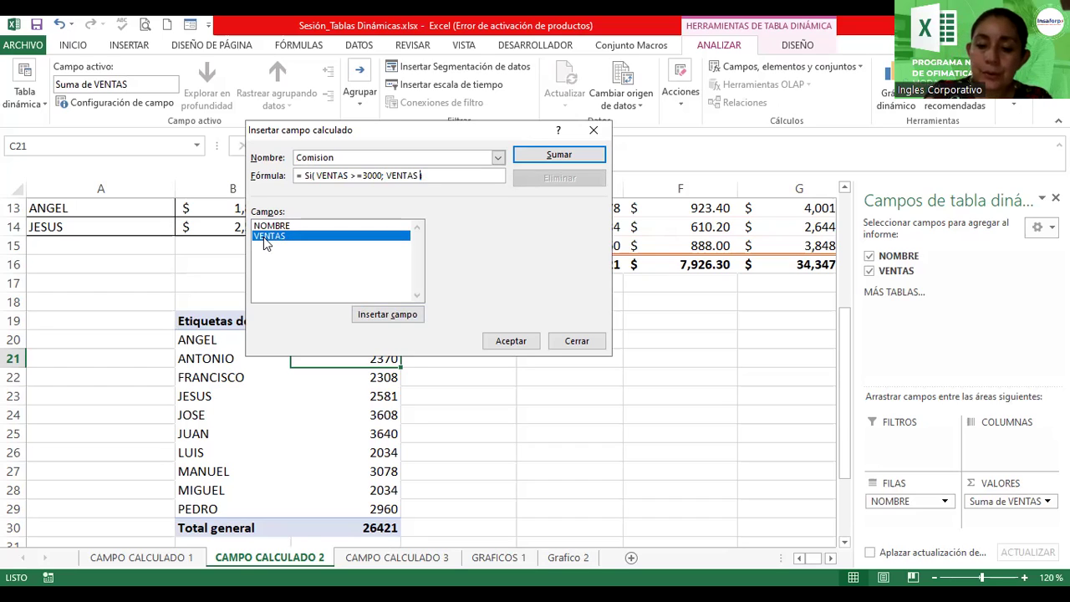
{"action": "type", "text": "*25%;"}
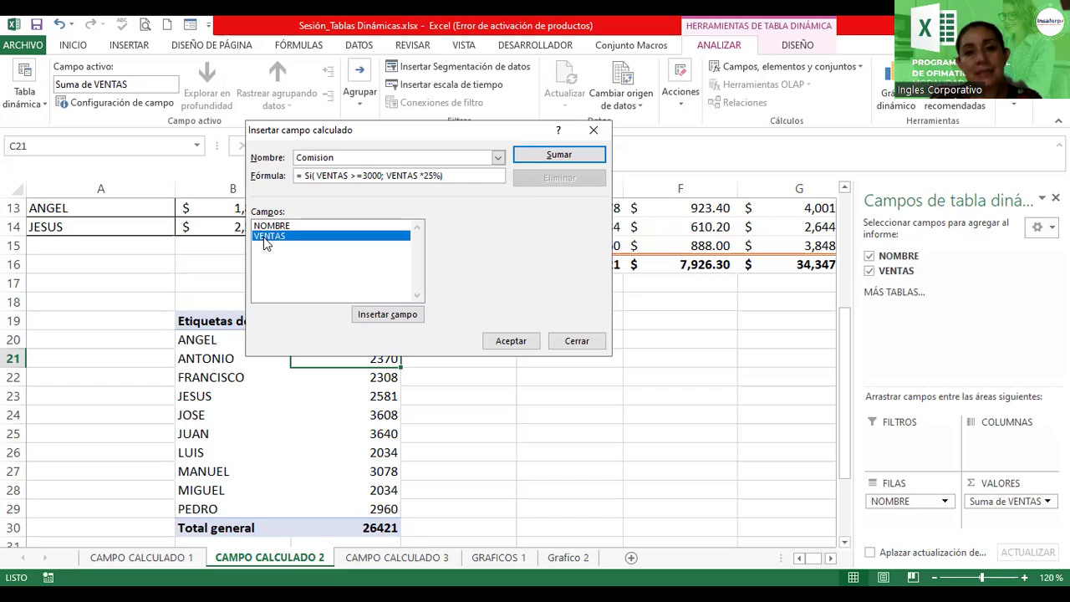
{"action": "type", "text": "0"}
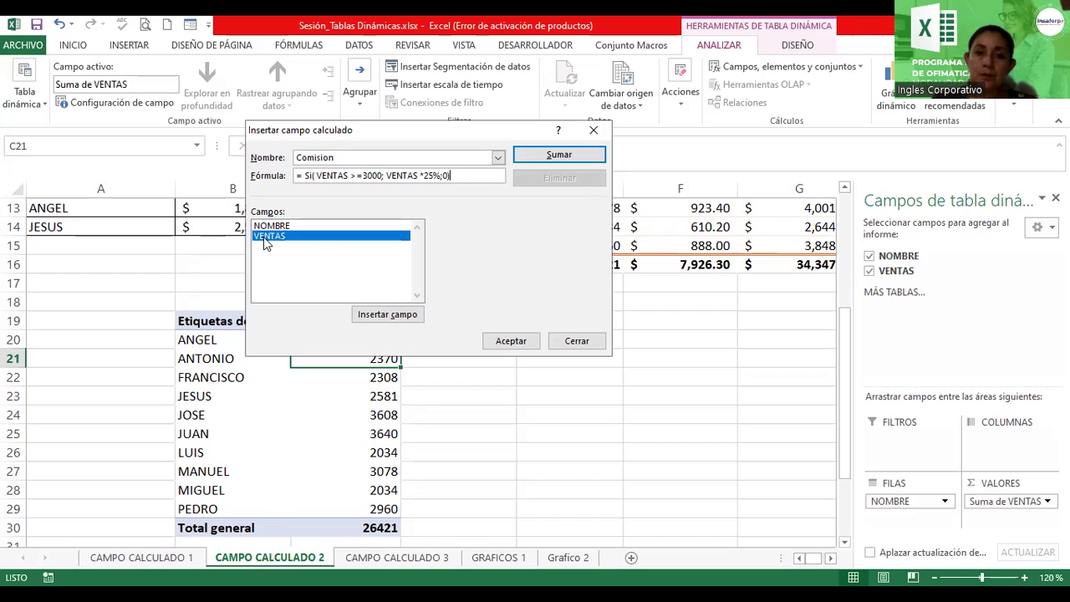
{"action": "left_click", "coordinate": [544, 157]}
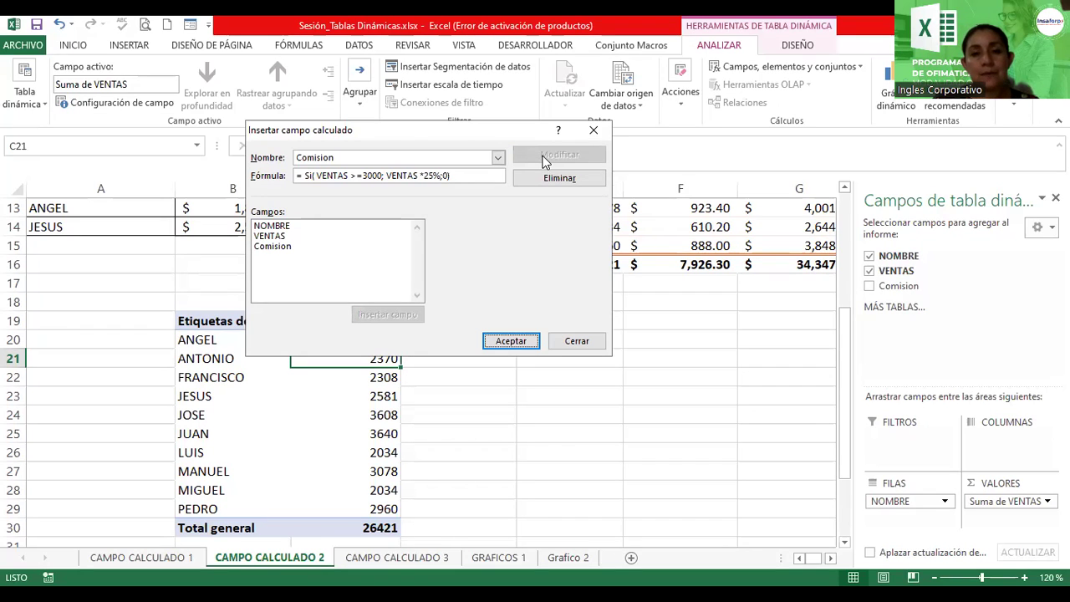
Accept the dialog so Suma de Comision (total $6,605.25) appears in the pivot
{"action": "left_click", "coordinate": [527, 342]}
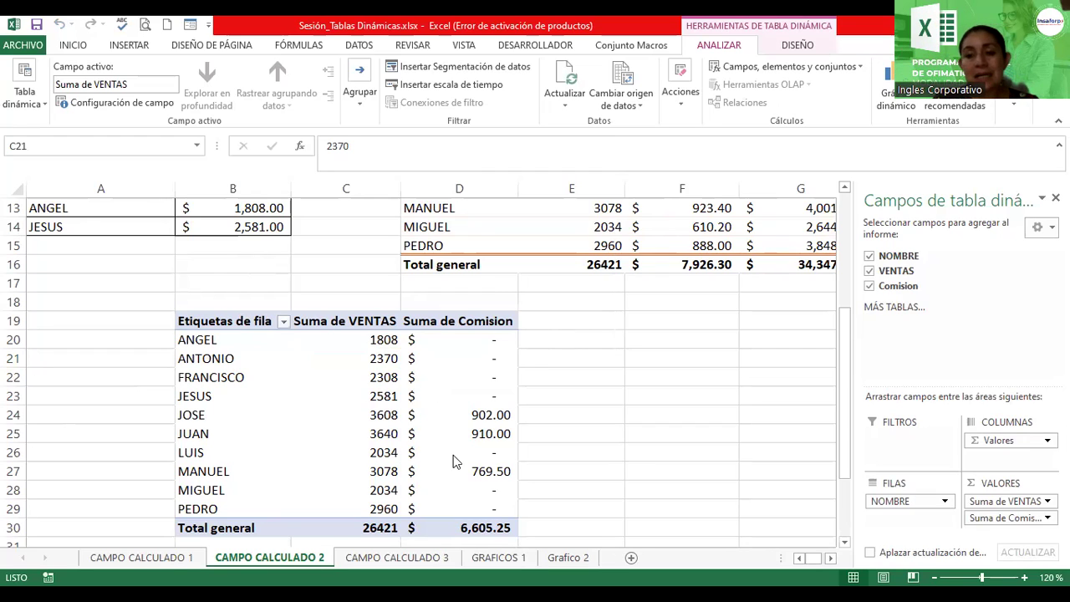
{"action": "left_click", "coordinate": [999, 503]}
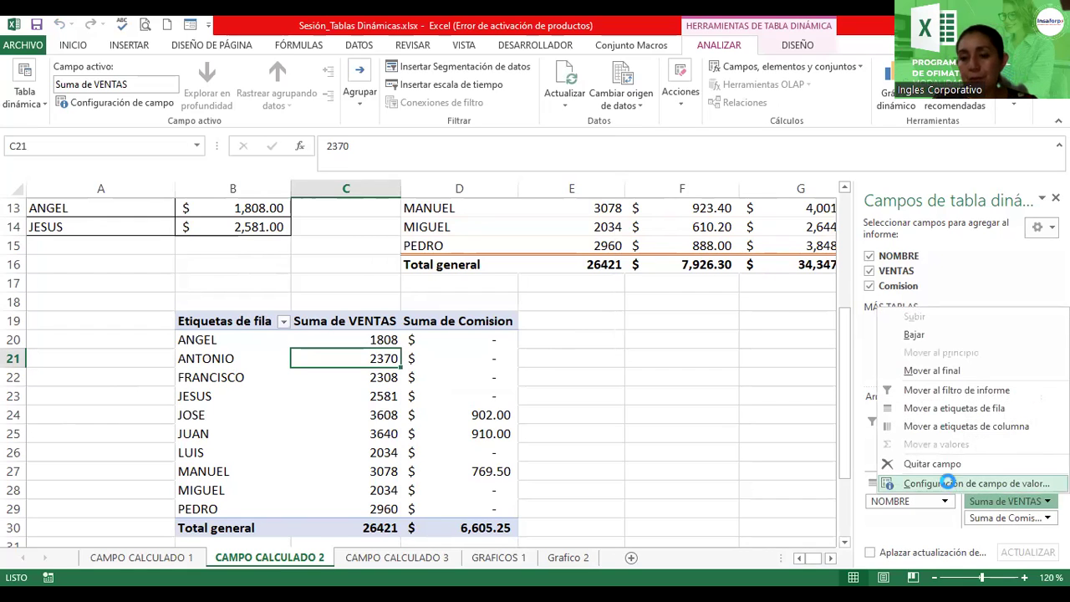
Format the Suma de VENTAS values as Moneda currency with two decimals
{"action": "left_click", "coordinate": [948, 482]}
{"action": "left_click", "coordinate": [346, 346]}
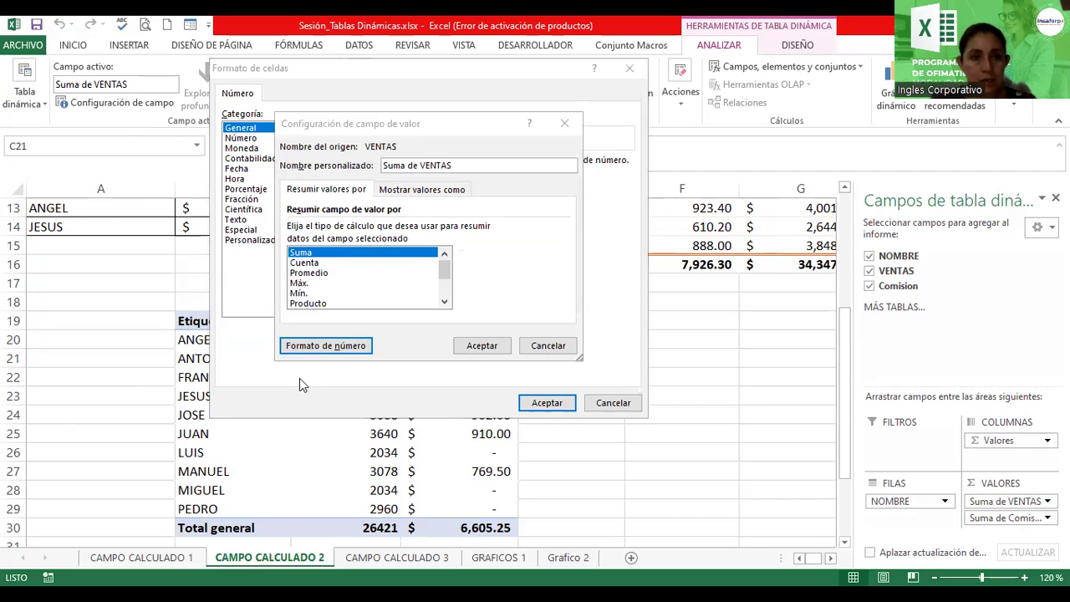
{"action": "left_click", "coordinate": [315, 351]}
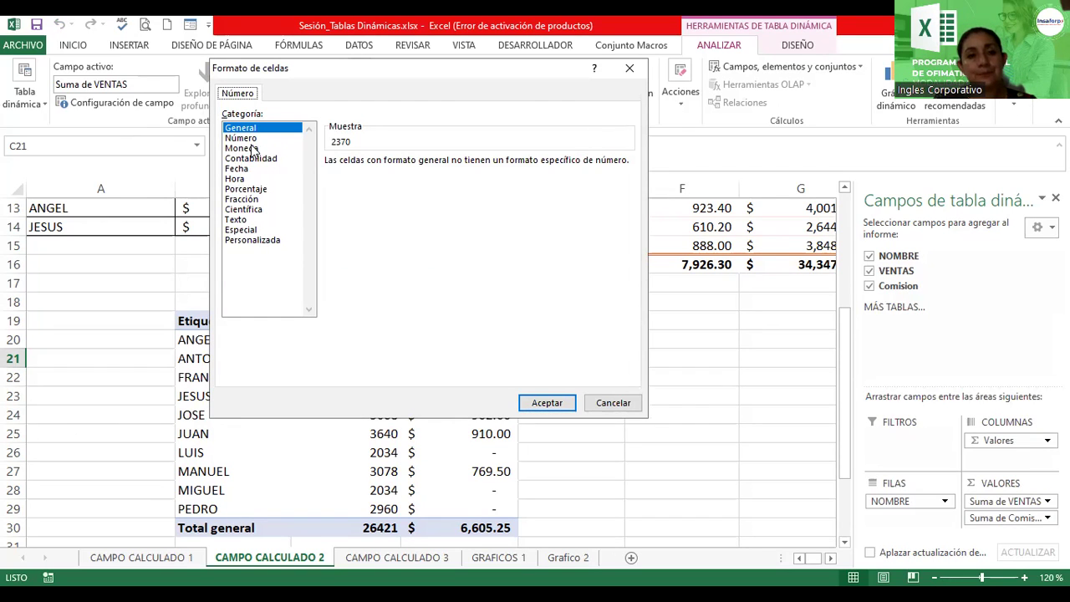
{"action": "left_click", "coordinate": [251, 148]}
{"action": "left_click", "coordinate": [562, 404]}
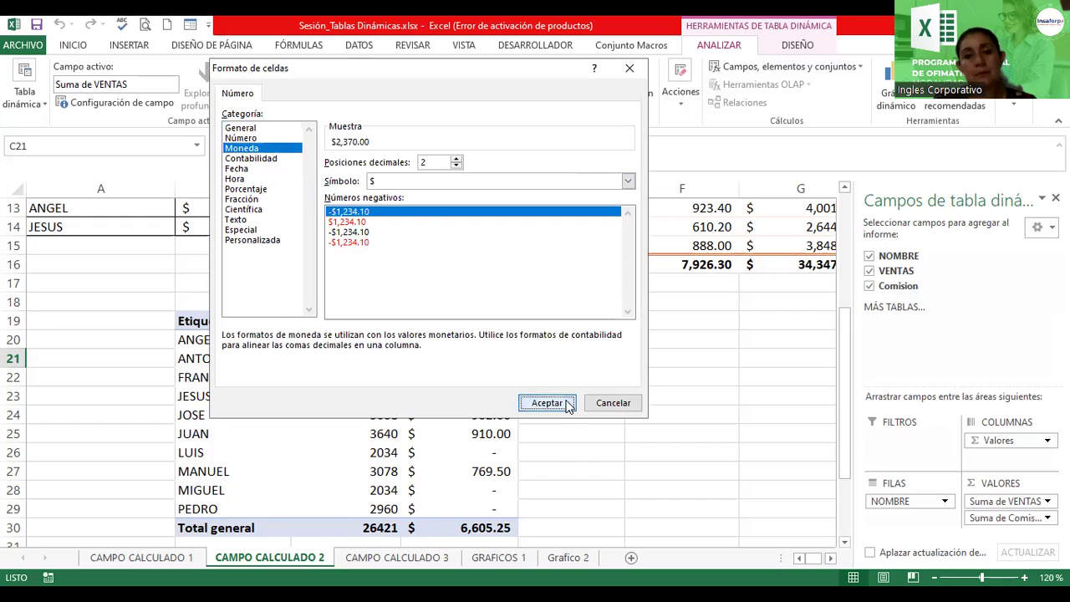
{"action": "left_click", "coordinate": [494, 347]}
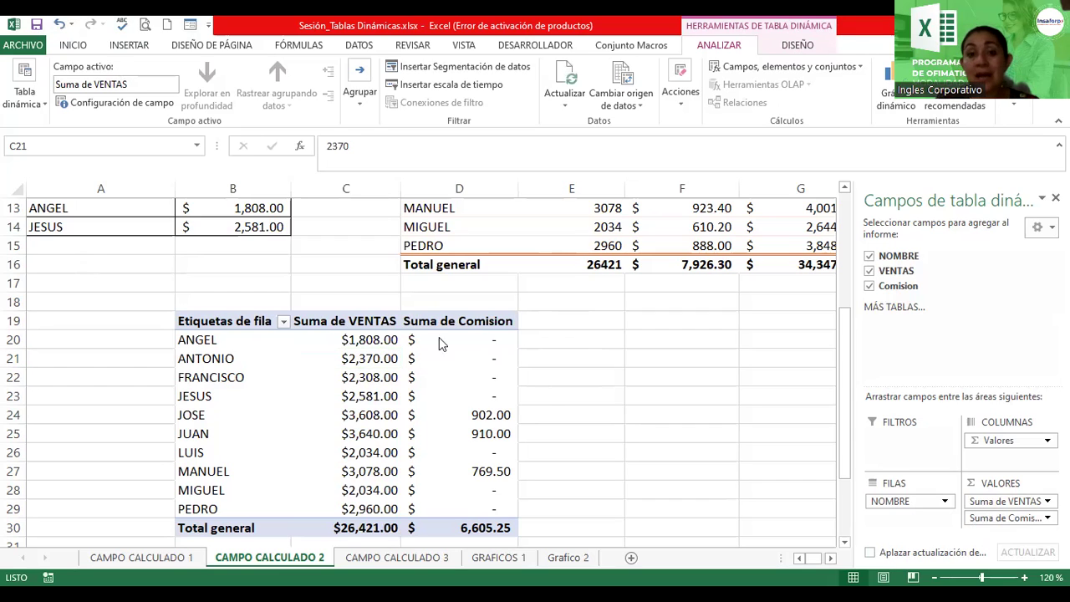
Start a new calculated field named Sueldo_Neto with its formula begun as '('
{"action": "left_click", "coordinate": [743, 70]}
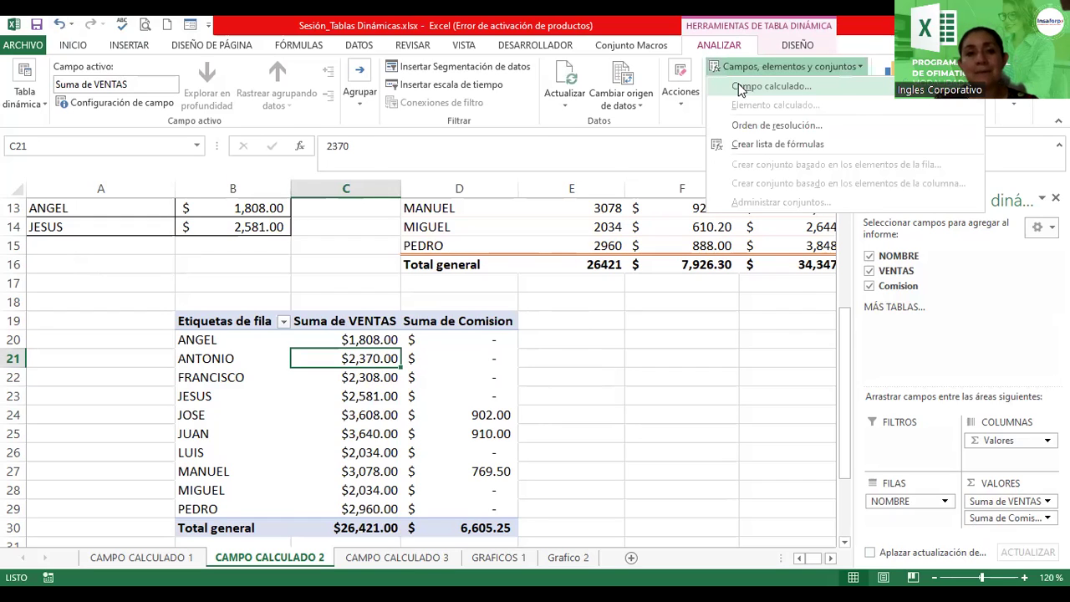
{"action": "left_click", "coordinate": [740, 87]}
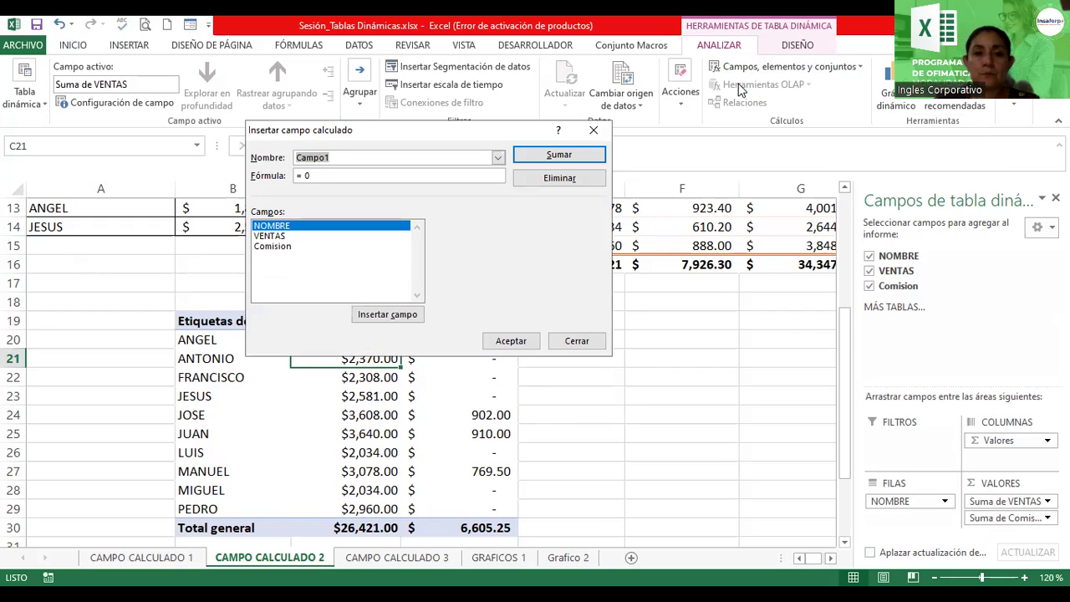
{"action": "type", "text": "T"}
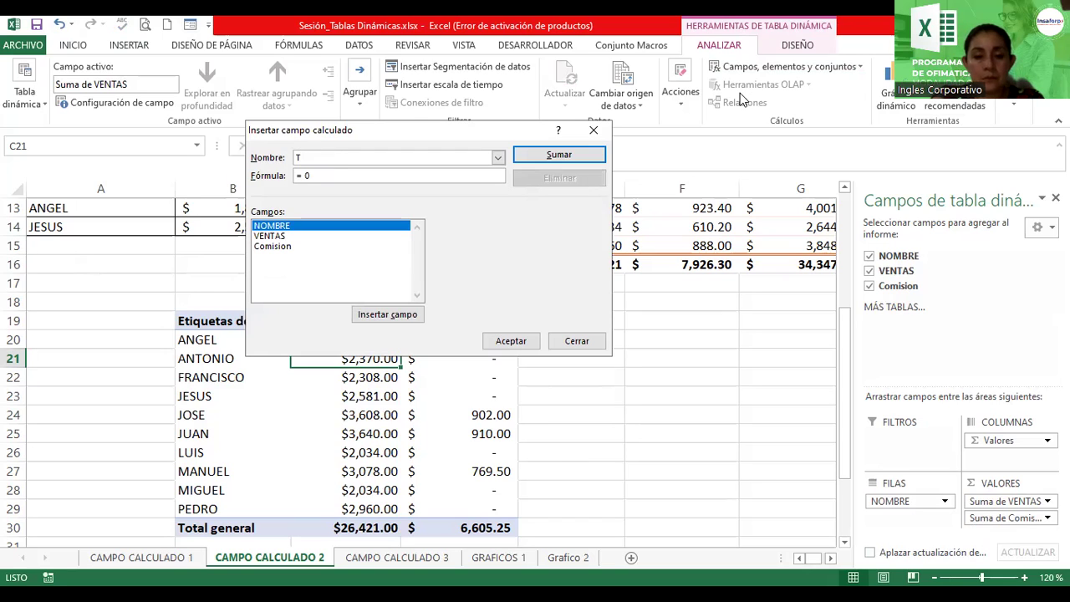
{"action": "type", "text": "ueldo "}
{"action": "type", "text": "Neto"}
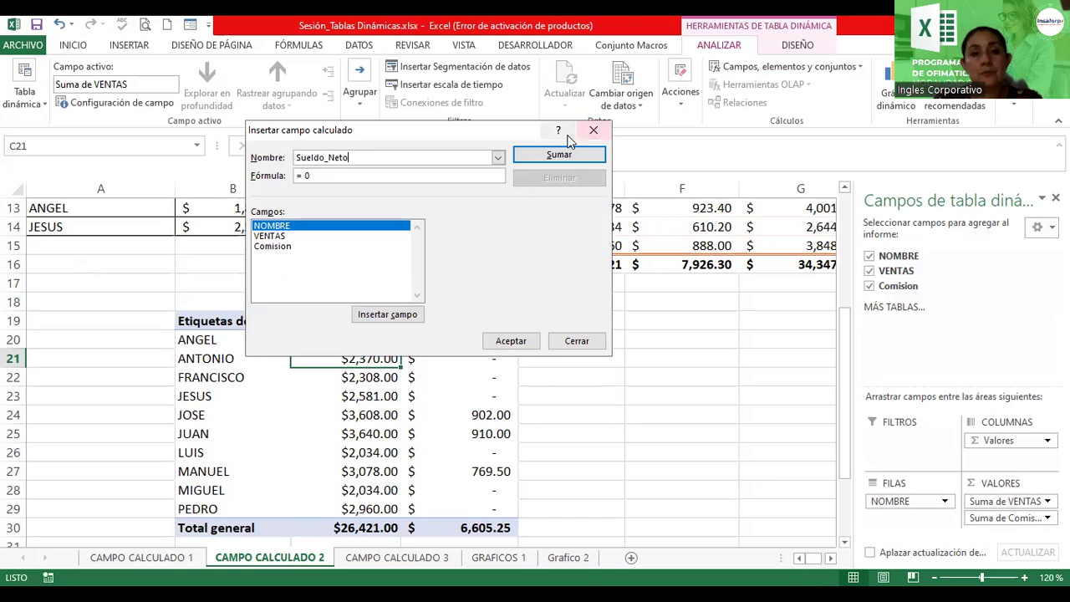
{"action": "left_click", "coordinate": [379, 175]}
{"action": "key", "text": "BackSpace"}
{"action": "type", "text": "("}
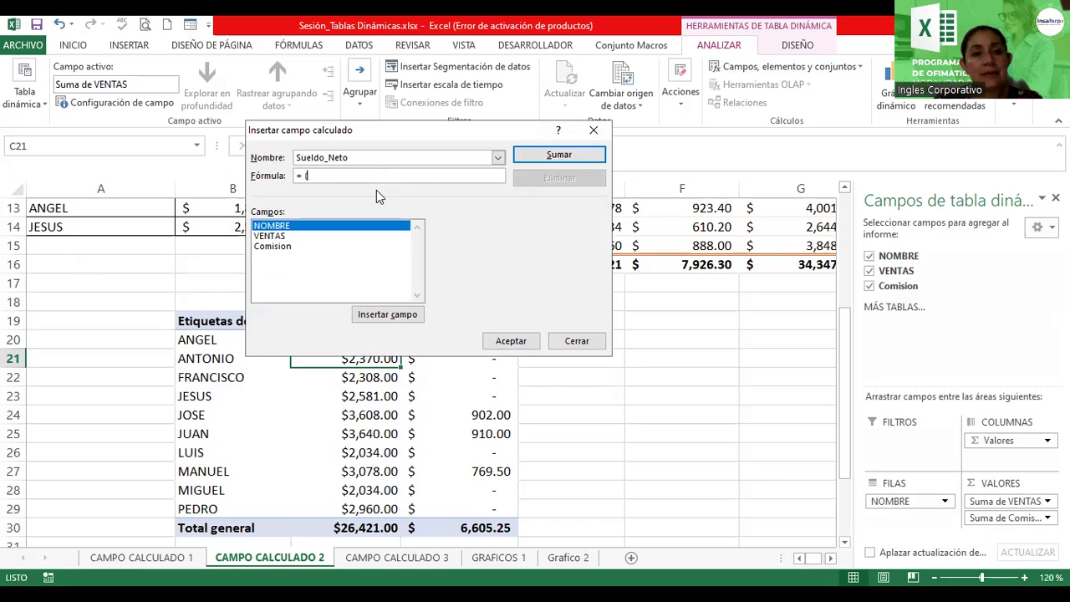
Complete the formula =(VENTAS+Comision) and add Sueldo_Neto to the field list
{"action": "key", "text": "Tab"}
{"action": "key", "text": "Down"}
{"action": "key", "text": "Return"}
{"action": "type", "text": "*"}
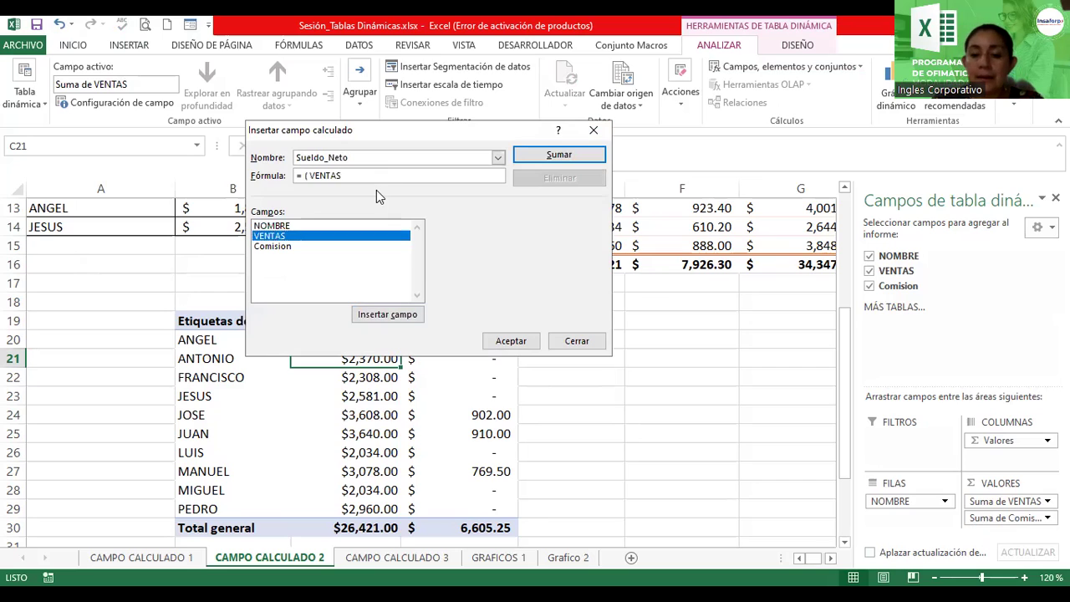
{"action": "key", "text": "BackSpace"}
{"action": "type", "text": "+"}
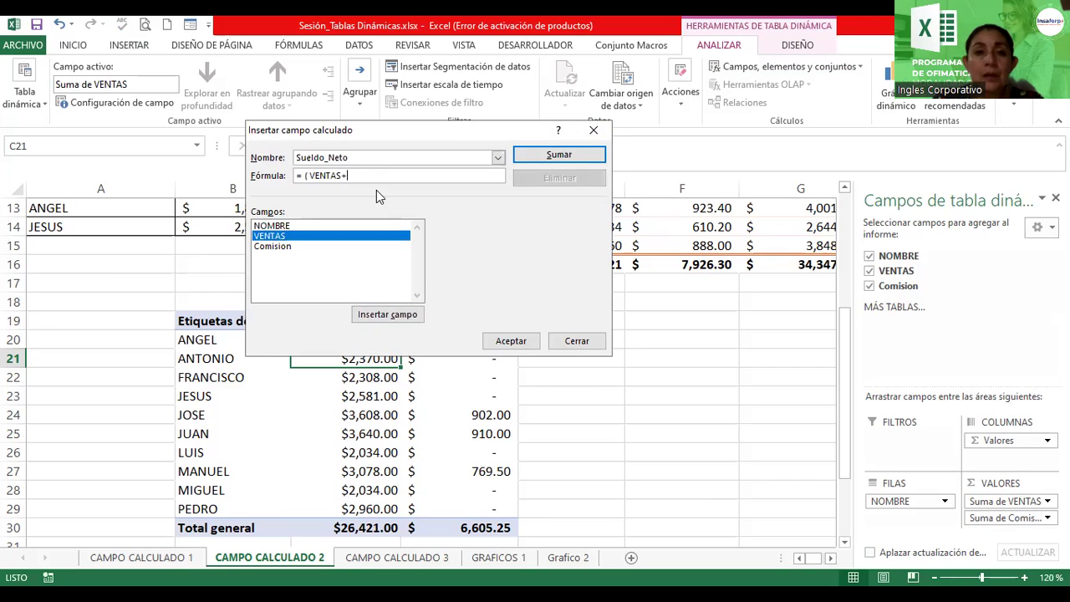
{"action": "key", "text": "Tab"}
{"action": "key", "text": "Down"}
{"action": "key", "text": "Return"}
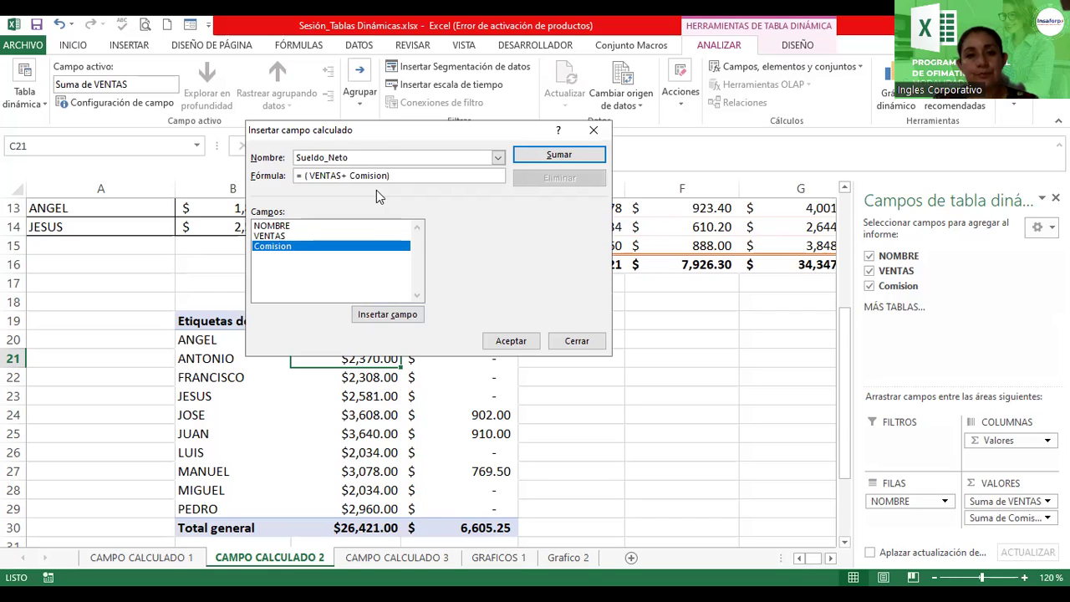
{"action": "key", "text": "Tab"}
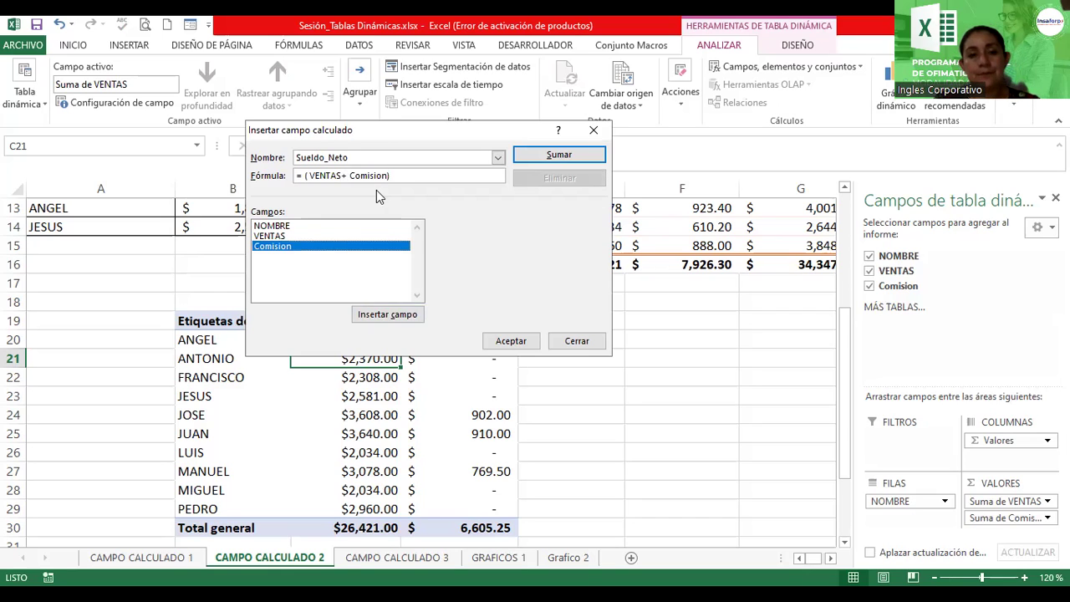
{"action": "left_click", "coordinate": [559, 156]}
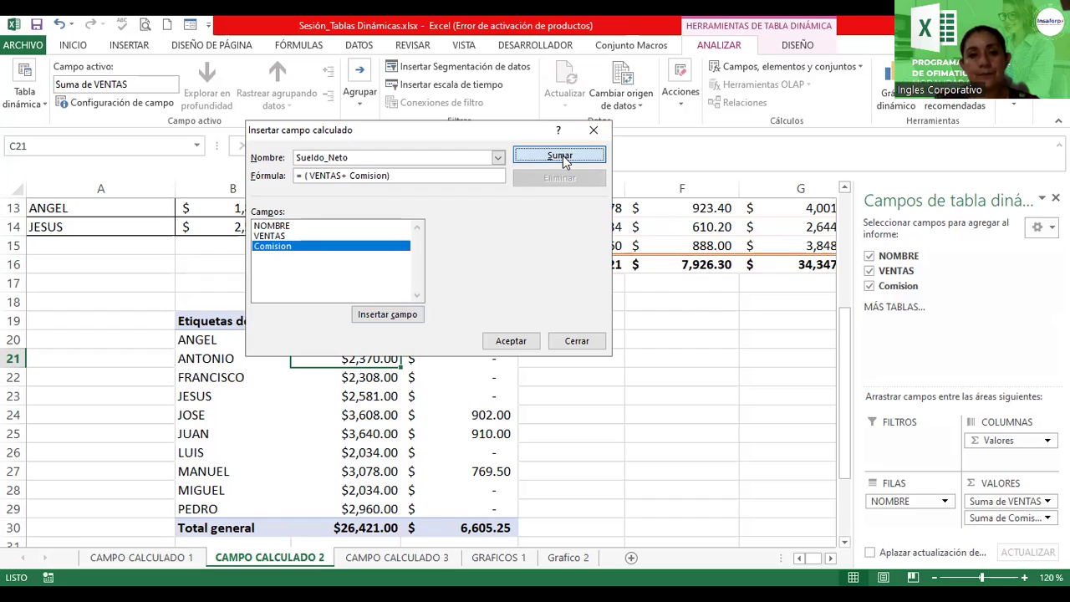
Accept the dialog to add Sueldo_Neto, which raises an item-name-not-found error
{"action": "left_click", "coordinate": [509, 342]}
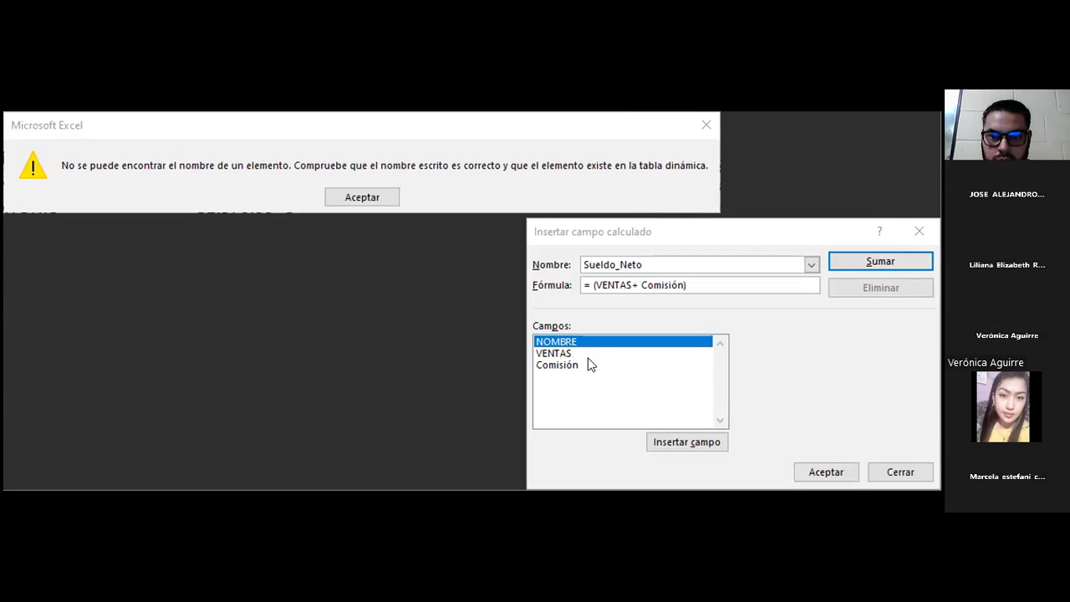
Focus the item-name-not-found error message and try to dismiss it
{"action": "left_click", "coordinate": [575, 300]}
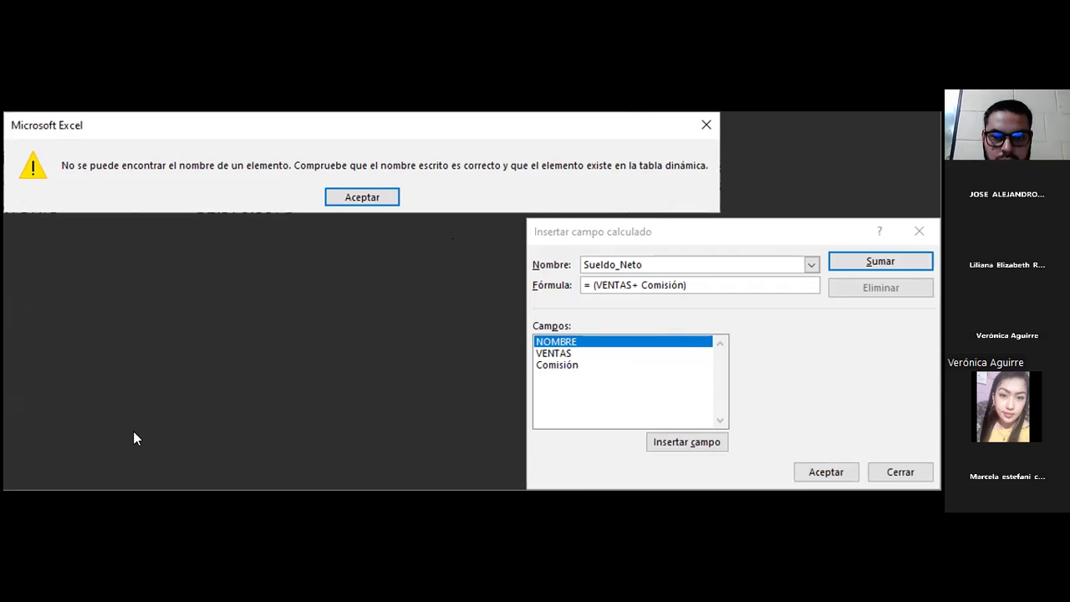
{"action": "left_click", "coordinate": [368, 197]}
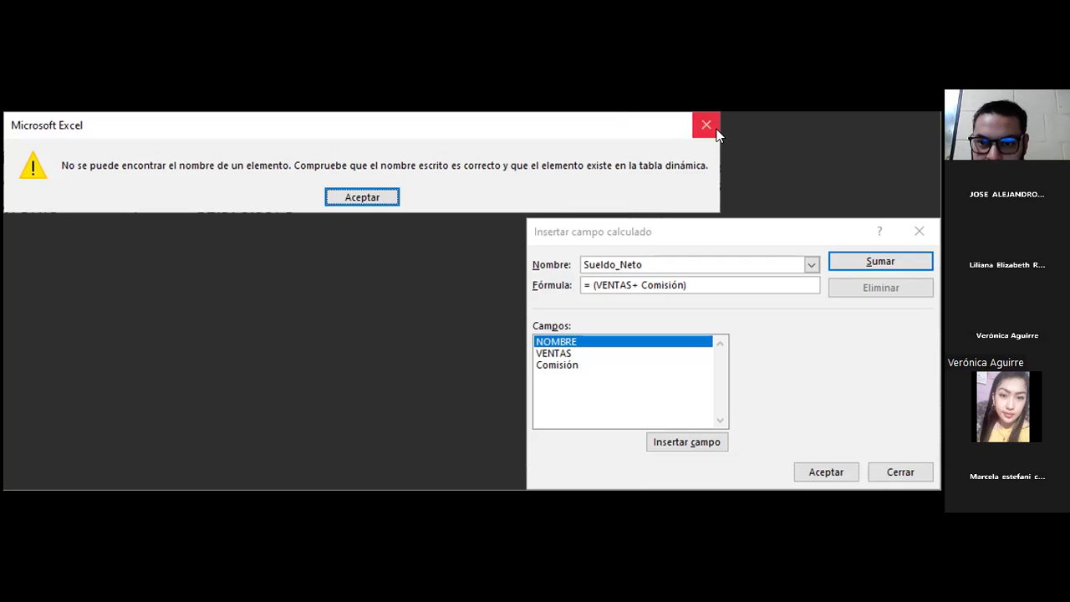
Delete the space before Comisión in Sueldo_Neto = (VENTAS+Comisión), reinsert Comisión, and retry adding it
{"action": "key", "text": "Return"}
{"action": "left_click", "coordinate": [639, 285]}
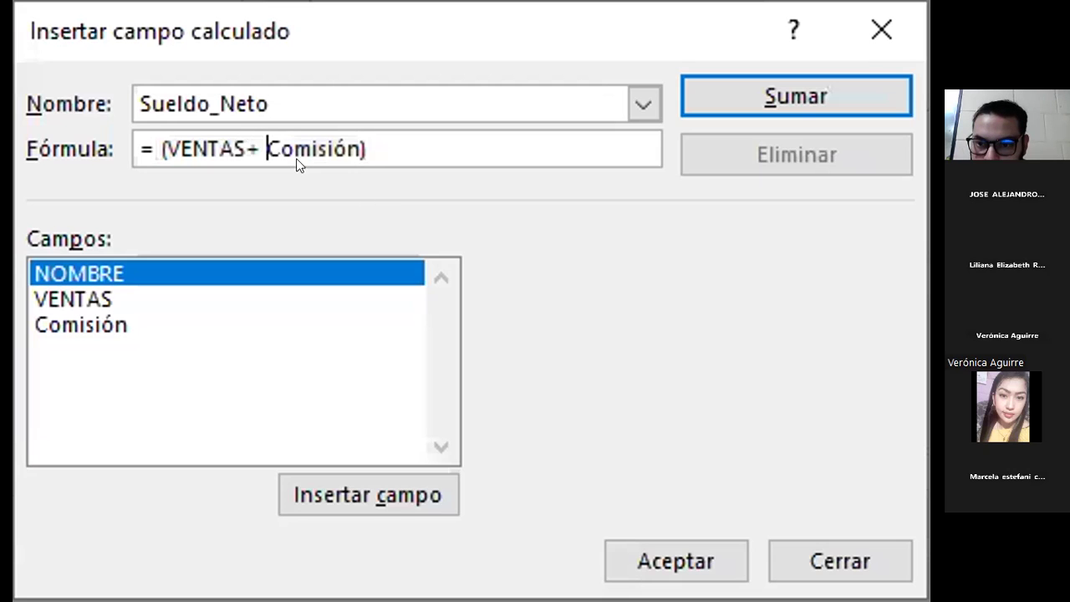
{"action": "key", "text": "BackSpace"}
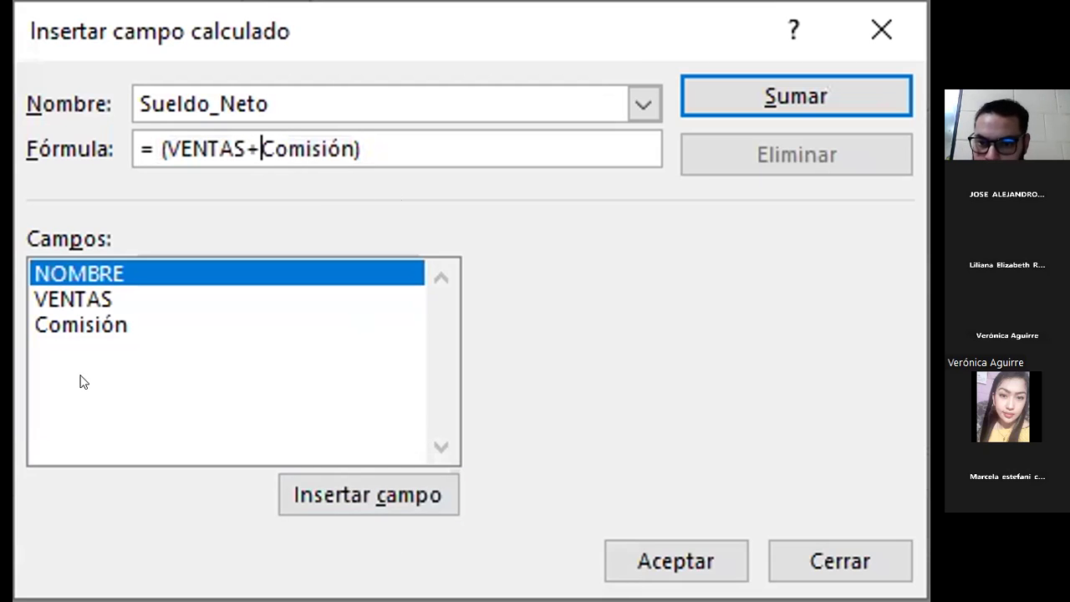
{"action": "left_click", "coordinate": [741, 72]}
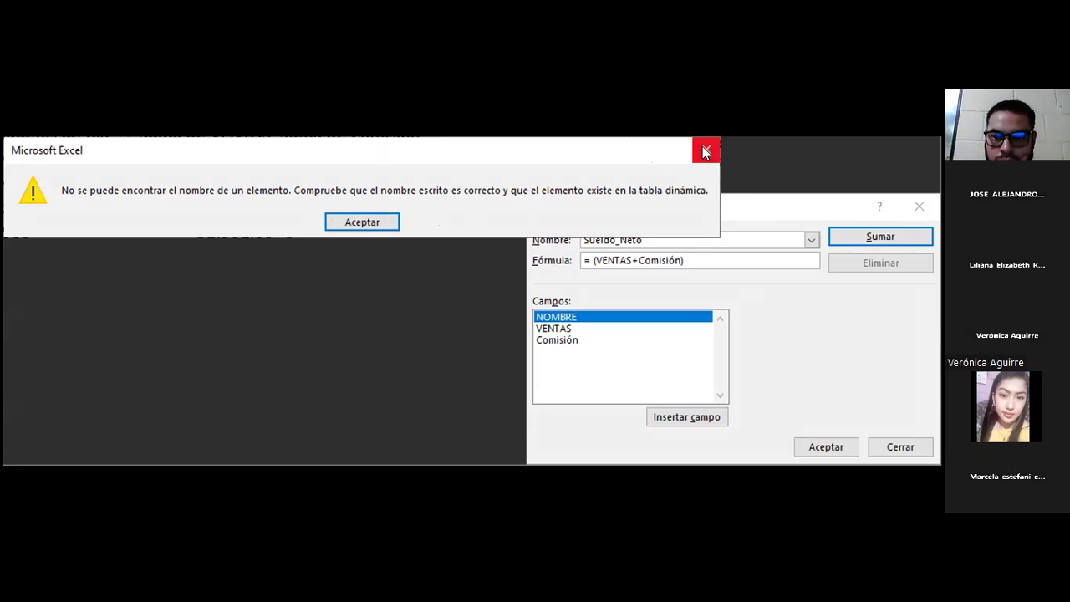
{"action": "left_click", "coordinate": [706, 153]}
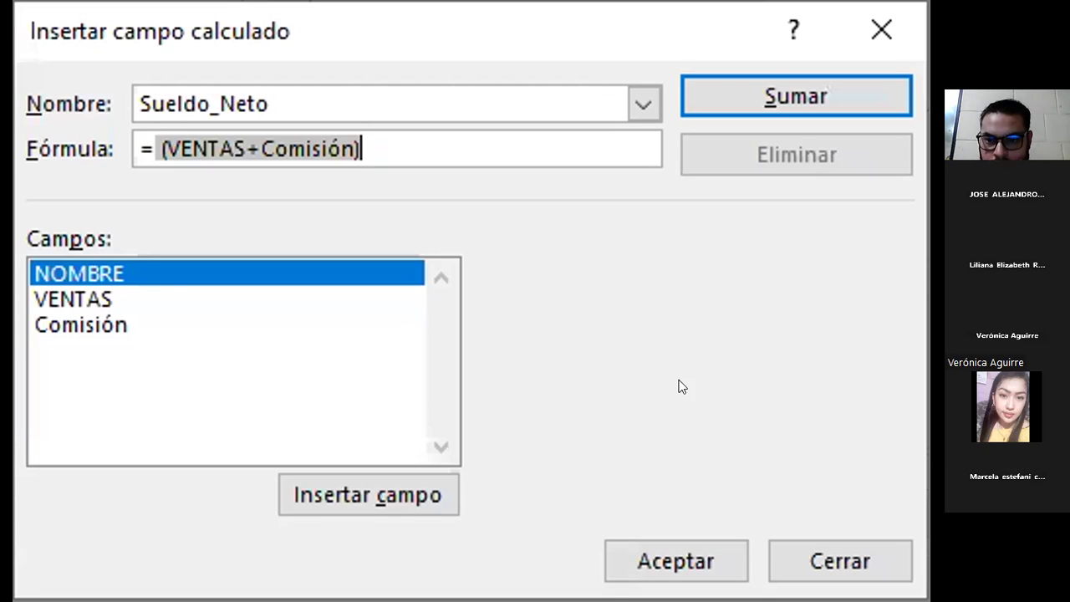
{"action": "left_click", "coordinate": [141, 322]}
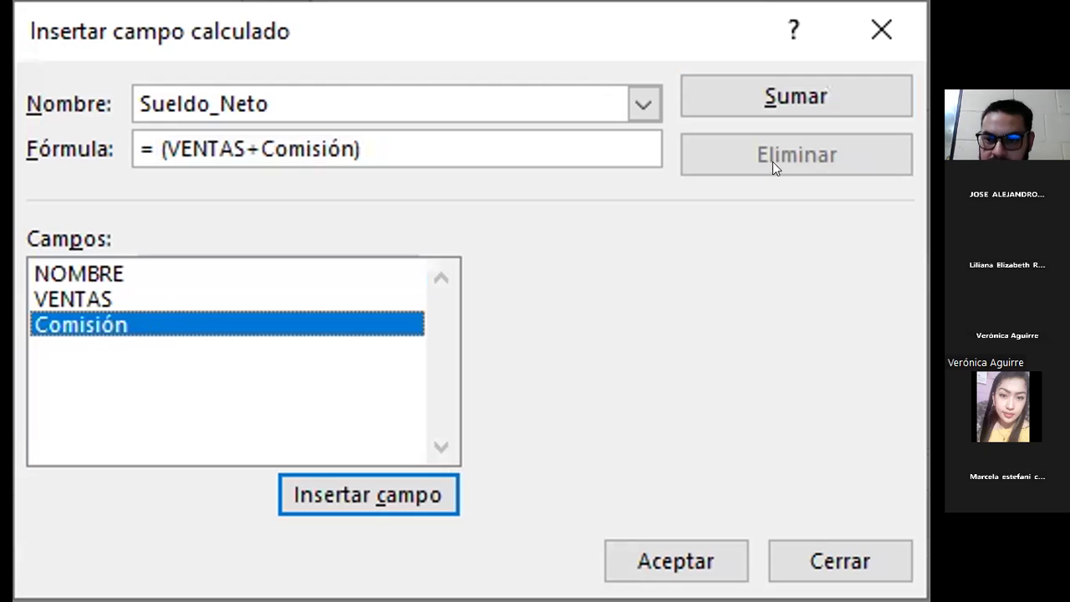
{"action": "left_click", "coordinate": [766, 79]}
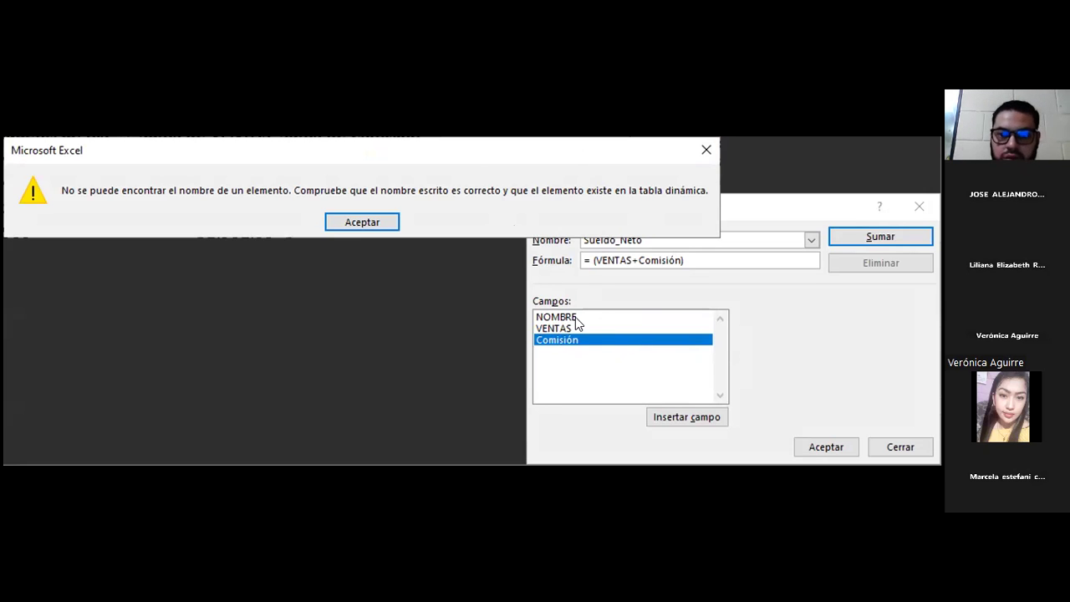
Dismiss the error and close the Insertar campo calculado dialog without saving Sueldo_Neto
{"action": "left_click", "coordinate": [706, 153]}
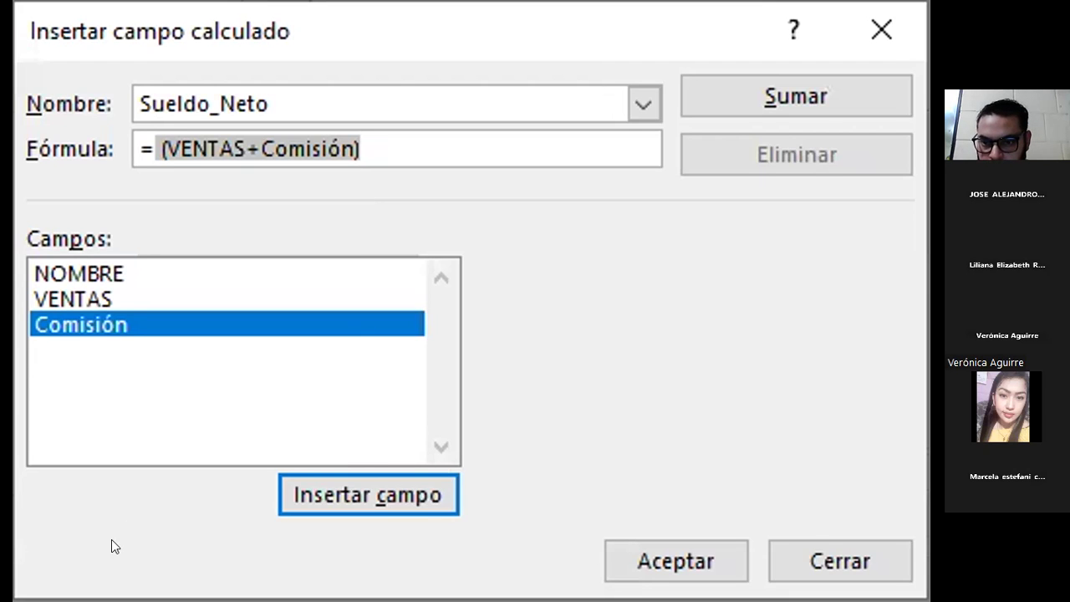
{"action": "left_click", "coordinate": [828, 545]}
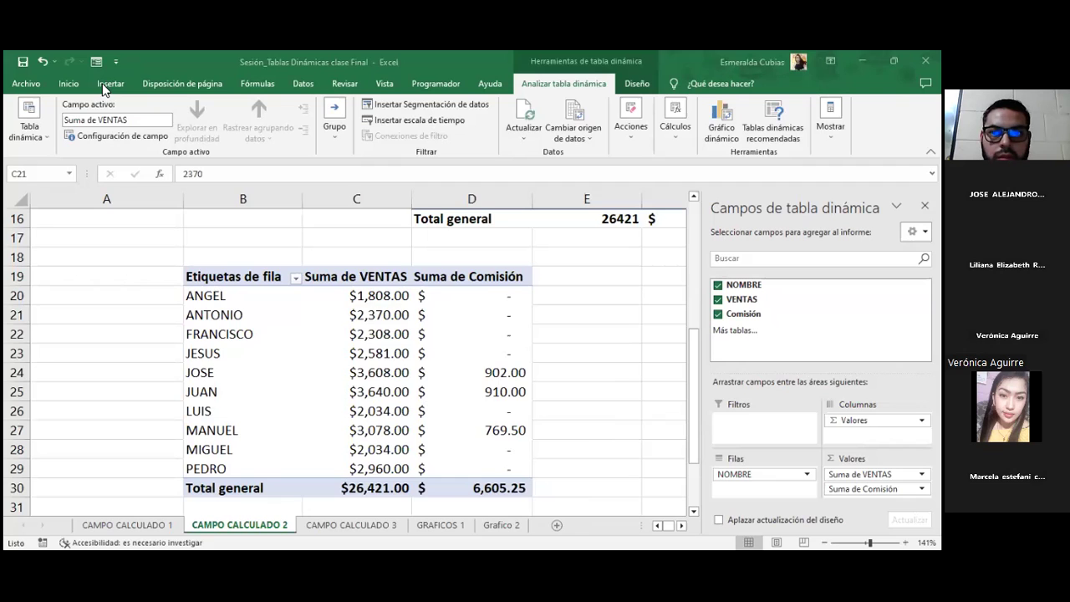
Start a new calculated field named Salario and clear its default formula
{"action": "left_click", "coordinate": [678, 129]}
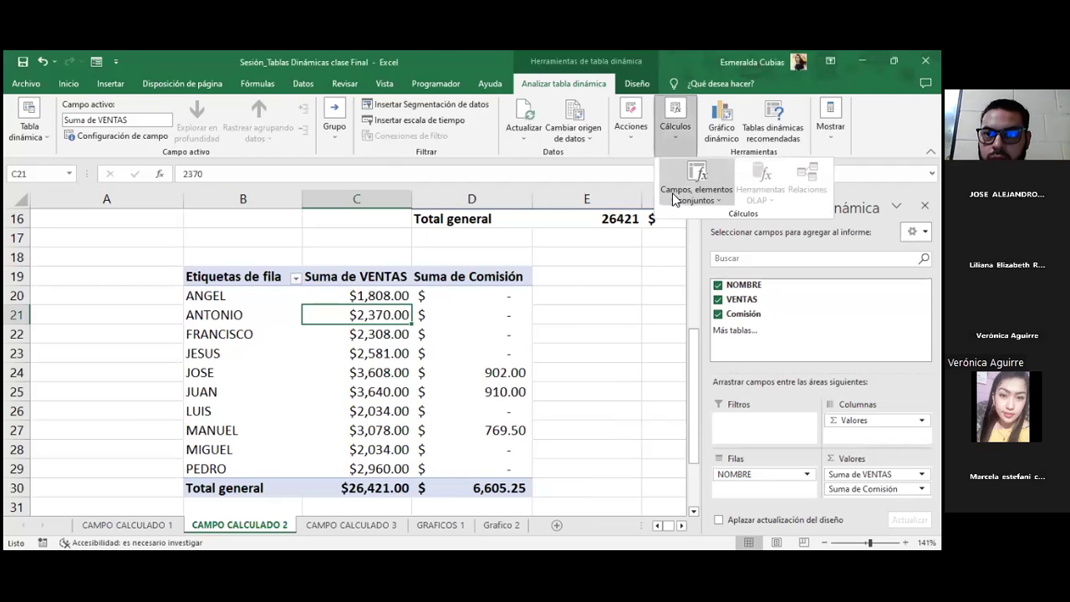
{"action": "left_click", "coordinate": [696, 196]}
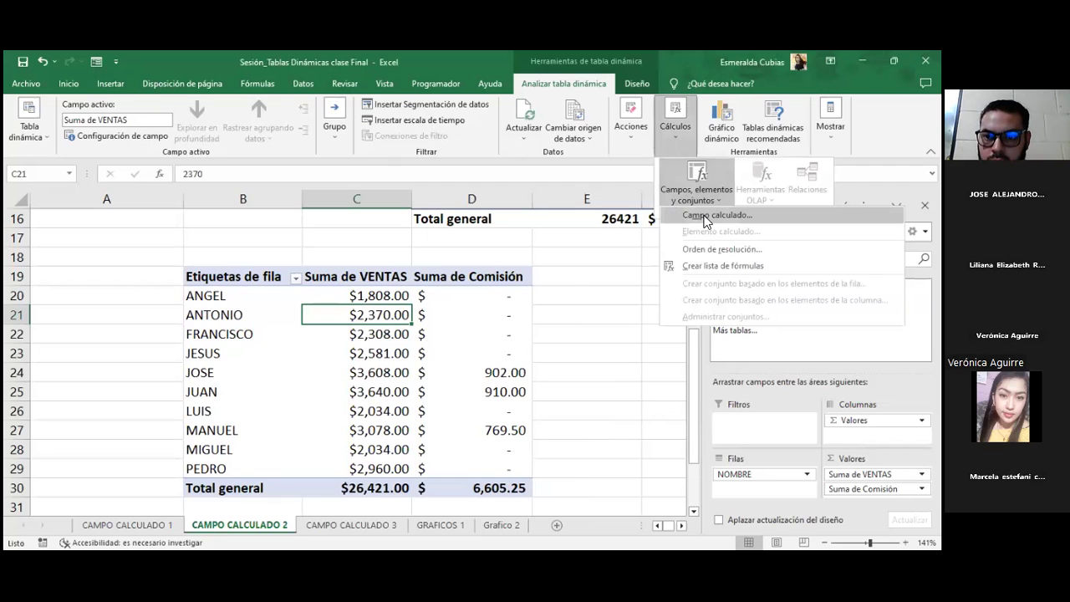
{"action": "left_click", "coordinate": [707, 216]}
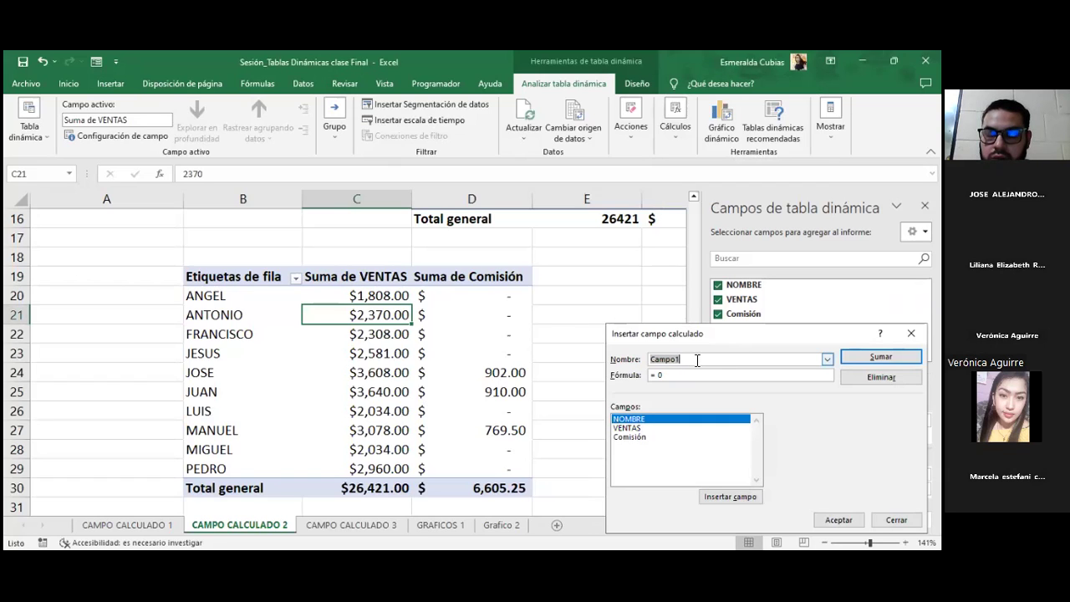
{"action": "left_click_drag", "start_coordinate": [698, 360], "coordinate": [642, 358]}
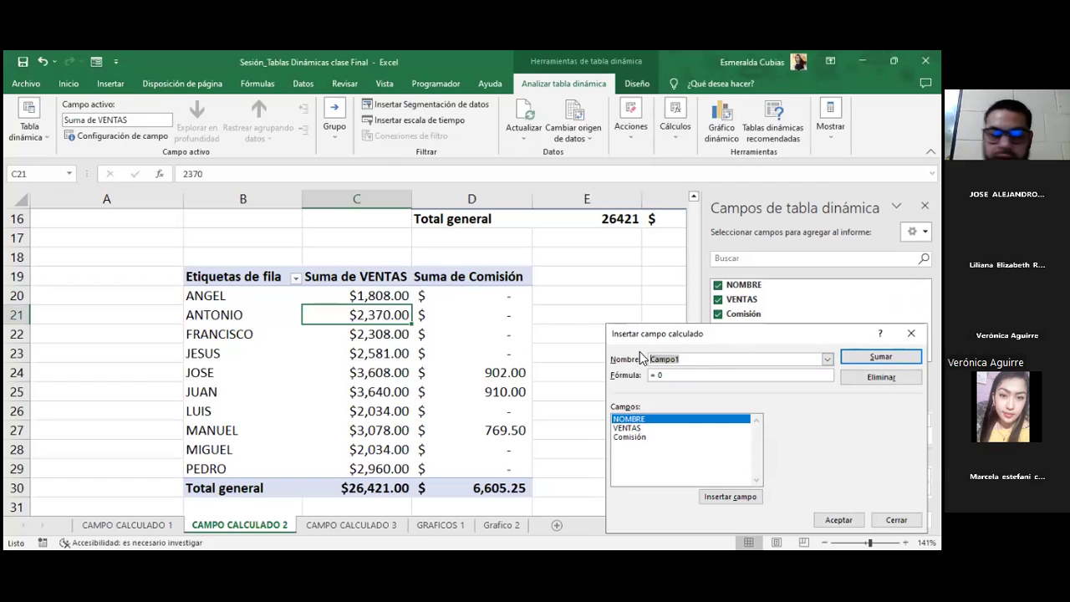
{"action": "type", "text": "Salario"}
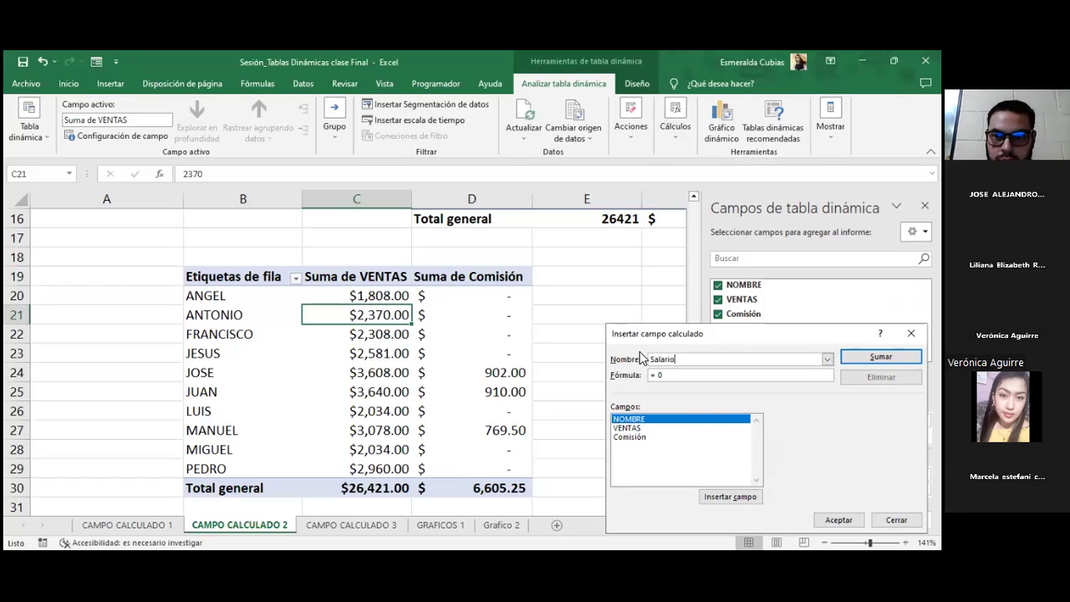
{"action": "left_click", "coordinate": [682, 377]}
{"action": "key", "text": "BackSpace"}
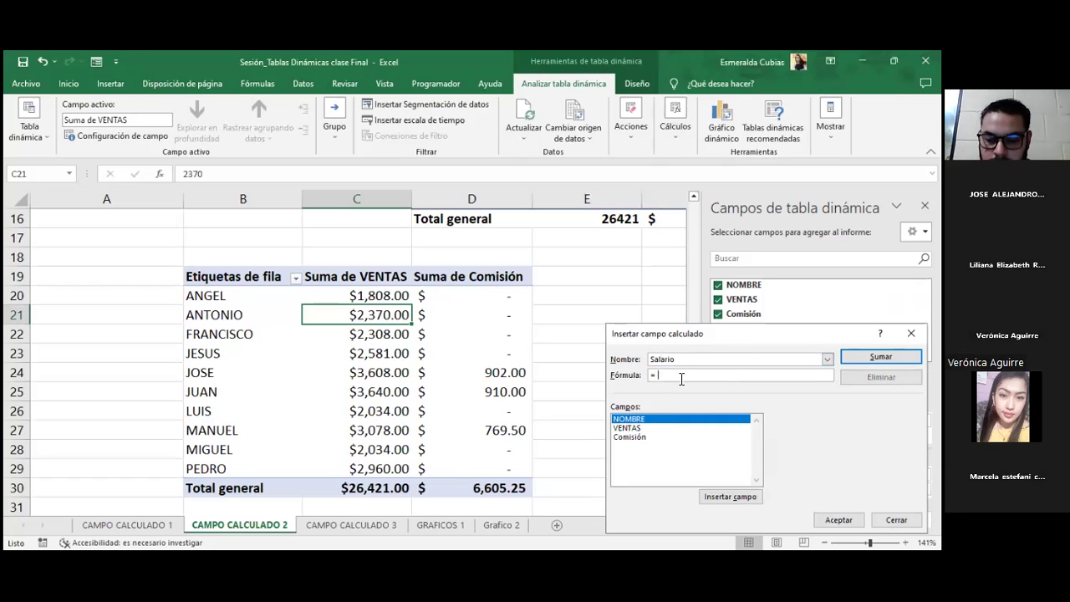
Enter the formula =(VENTAS+Comisión) and add the Salario field to the pivot table
{"action": "type", "text": "("}
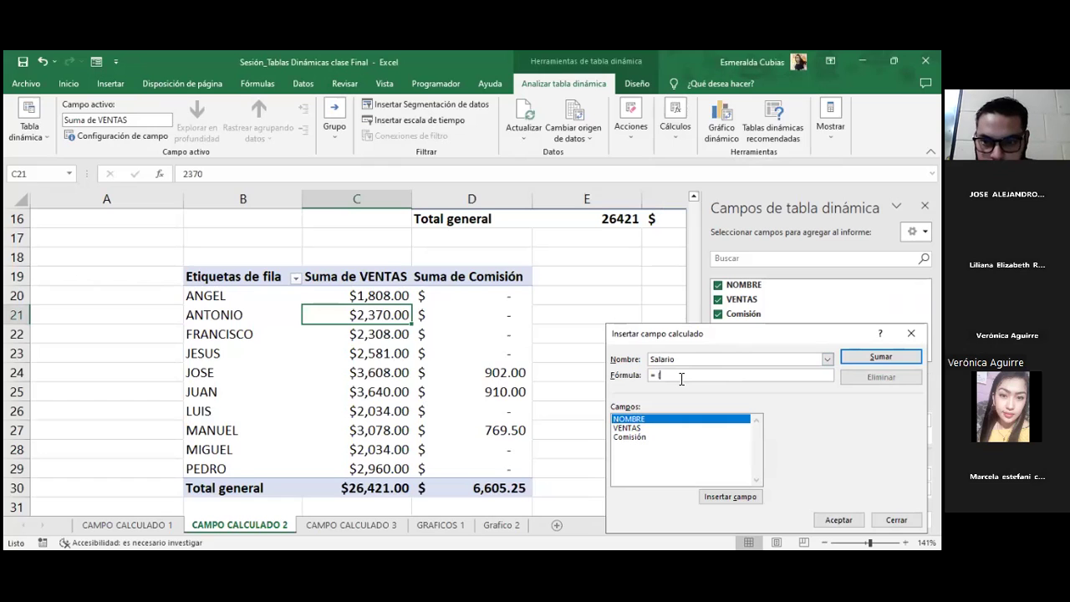
{"action": "type", "text": "VENTAS"}
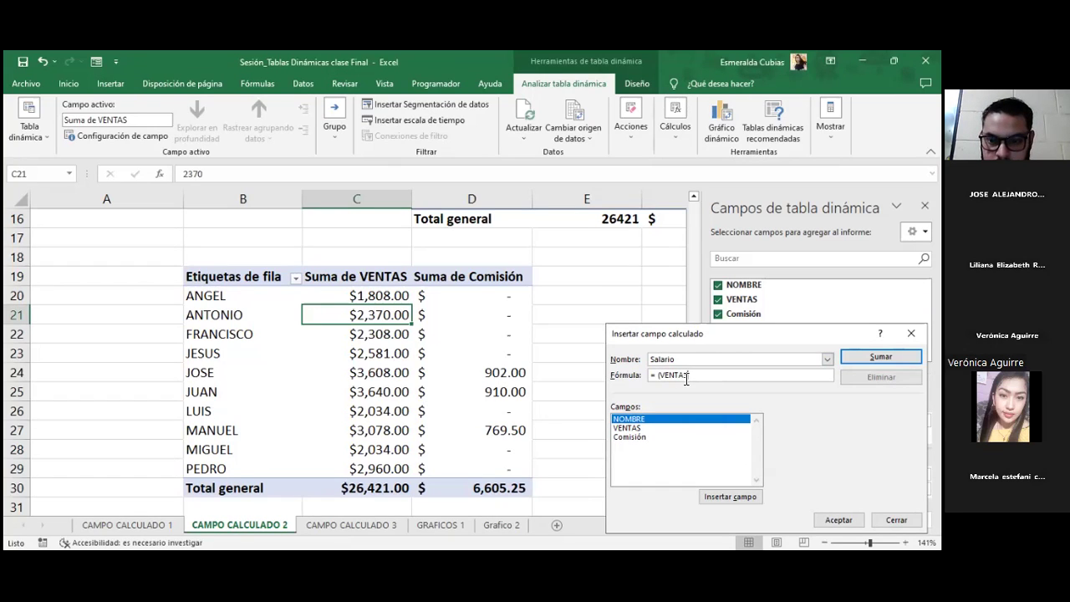
{"action": "key", "text": "BackSpace"}
{"action": "key", "text": "BackSpace"}
{"action": "key", "text": "BackSpace"}
{"action": "key", "text": "BackSpace"}
{"action": "key", "text": "BackSpace"}
{"action": "key", "text": "BackSpace"}
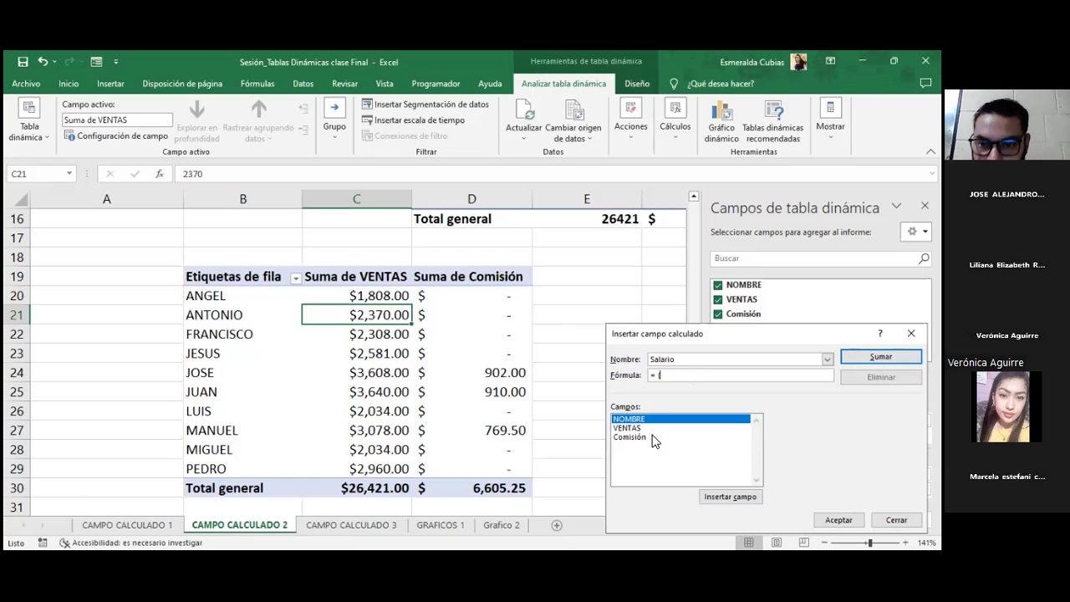
{"action": "double_click", "coordinate": [629, 427]}
{"action": "left_click", "coordinate": [723, 375]}
{"action": "type", "text": "+"}
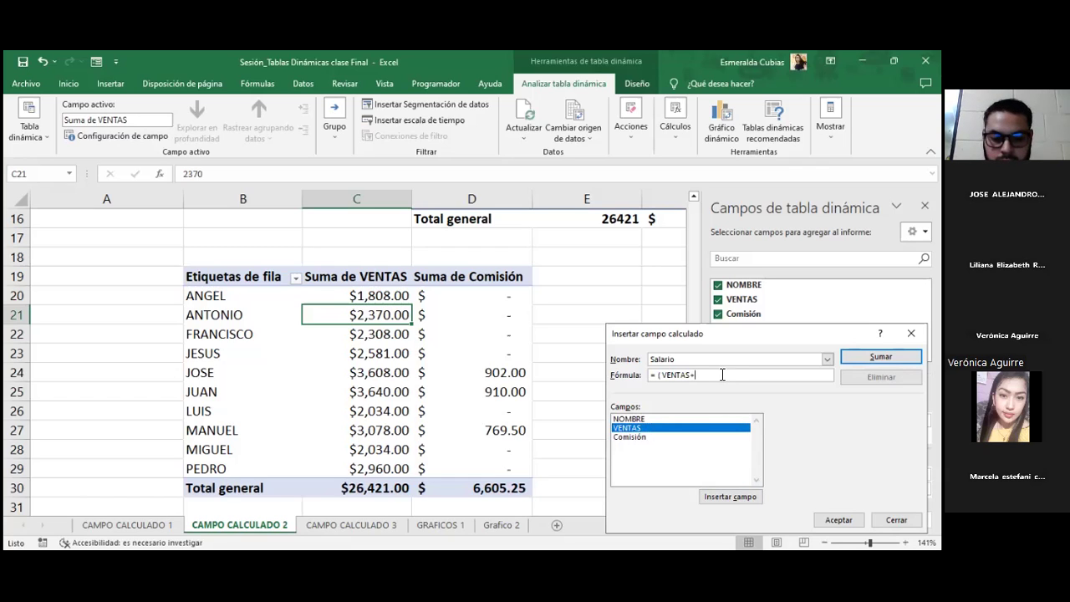
{"action": "type", "text": "CO"}
{"action": "key", "text": "BackSpace"}
{"action": "type", "text": "omi"}
{"action": "key", "text": "BackSpace"}
{"action": "key", "text": "BackSpace"}
{"action": "key", "text": "BackSpace"}
{"action": "key", "text": "BackSpace"}
{"action": "left_click", "coordinate": [640, 438]}
{"action": "double_click", "coordinate": [640, 437]}
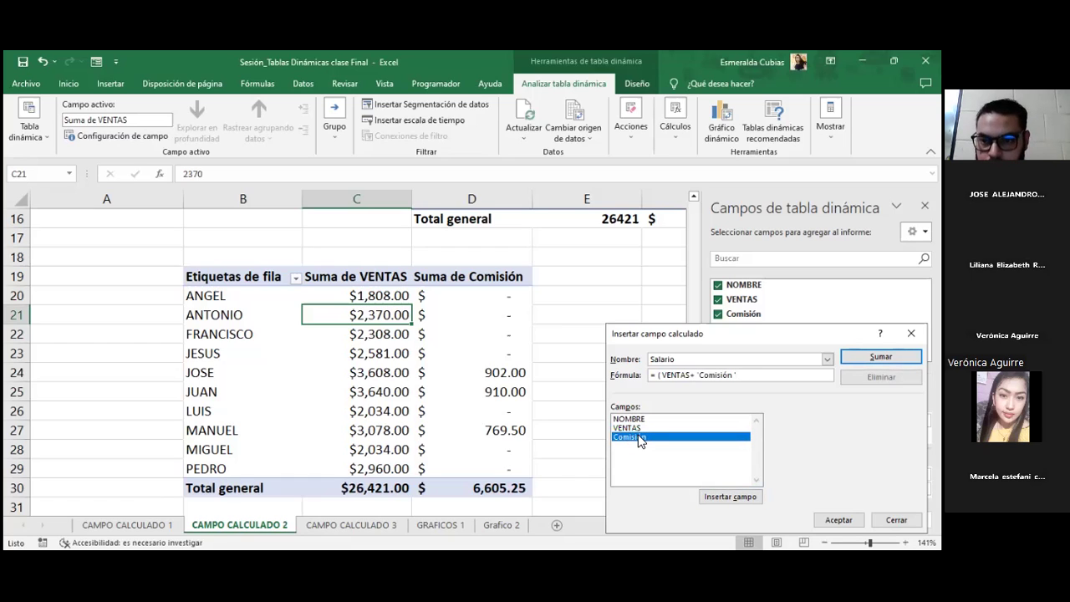
{"action": "type", "text": ")"}
{"action": "key", "text": "Return"}
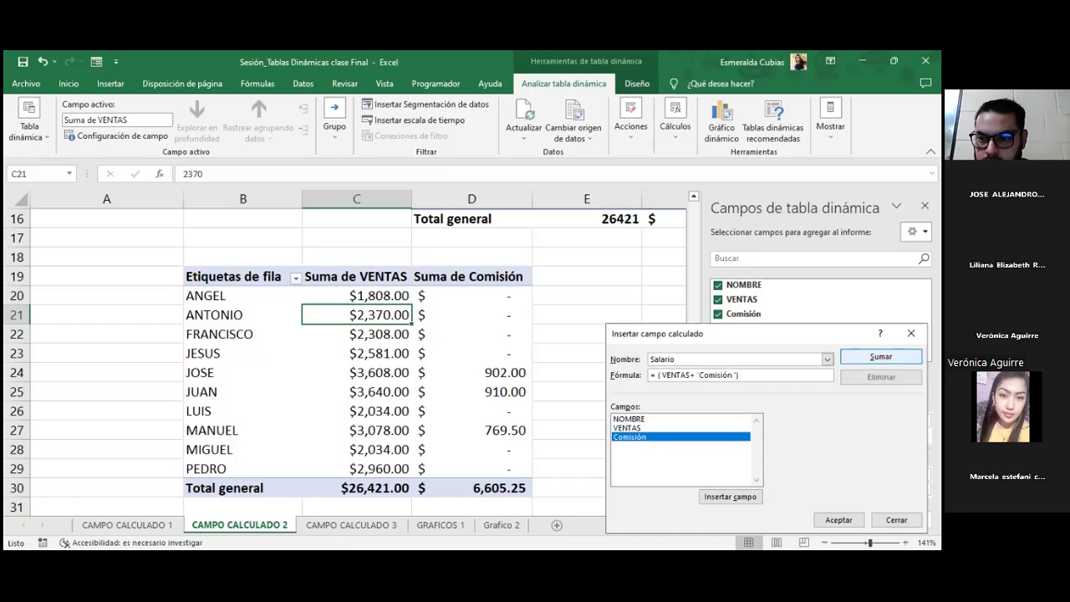
{"action": "left_click", "coordinate": [839, 520]}
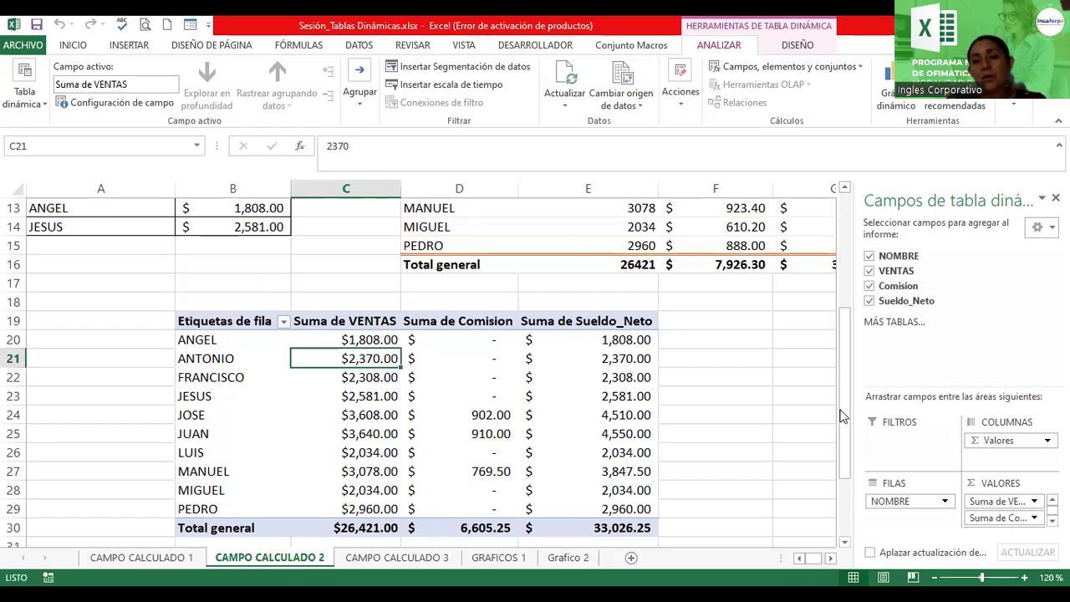
{"action": "left_click_drag", "start_coordinate": [843, 413], "coordinate": [843, 297]}
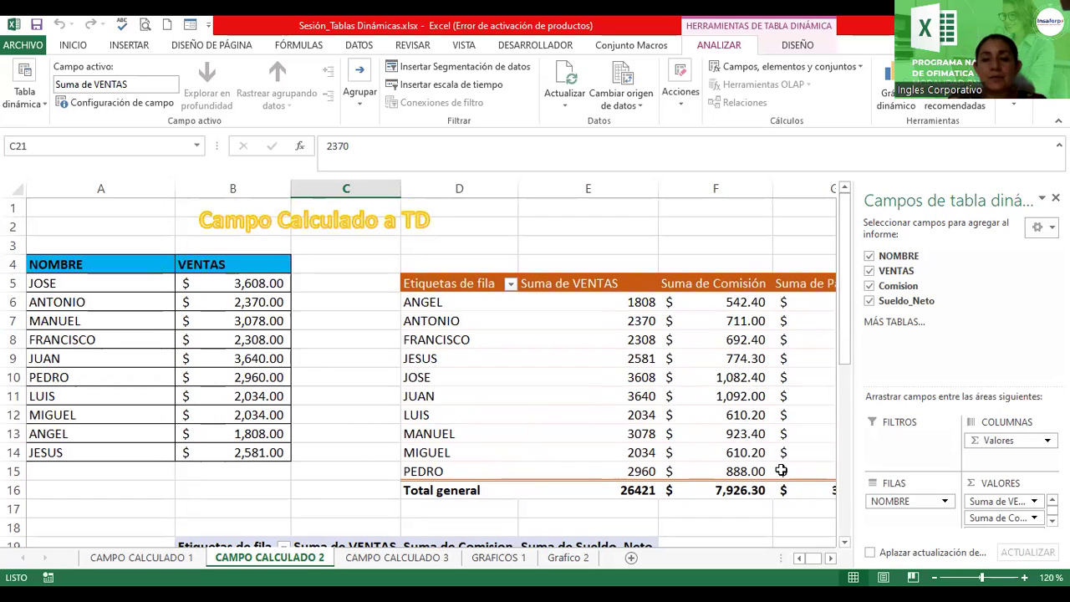
{"action": "left_click", "coordinate": [844, 543]}
{"action": "left_click", "coordinate": [845, 542]}
{"action": "left_click", "coordinate": [845, 543]}
{"action": "left_click", "coordinate": [845, 543]}
{"action": "left_click", "coordinate": [845, 542]}
{"action": "left_click", "coordinate": [845, 543]}
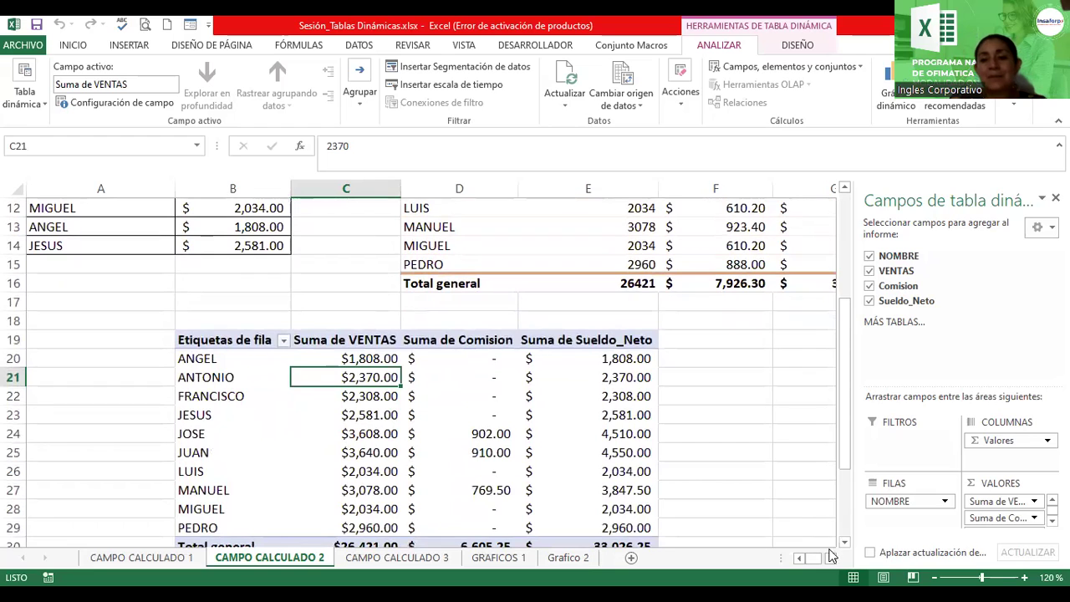
{"action": "left_click", "coordinate": [830, 558]}
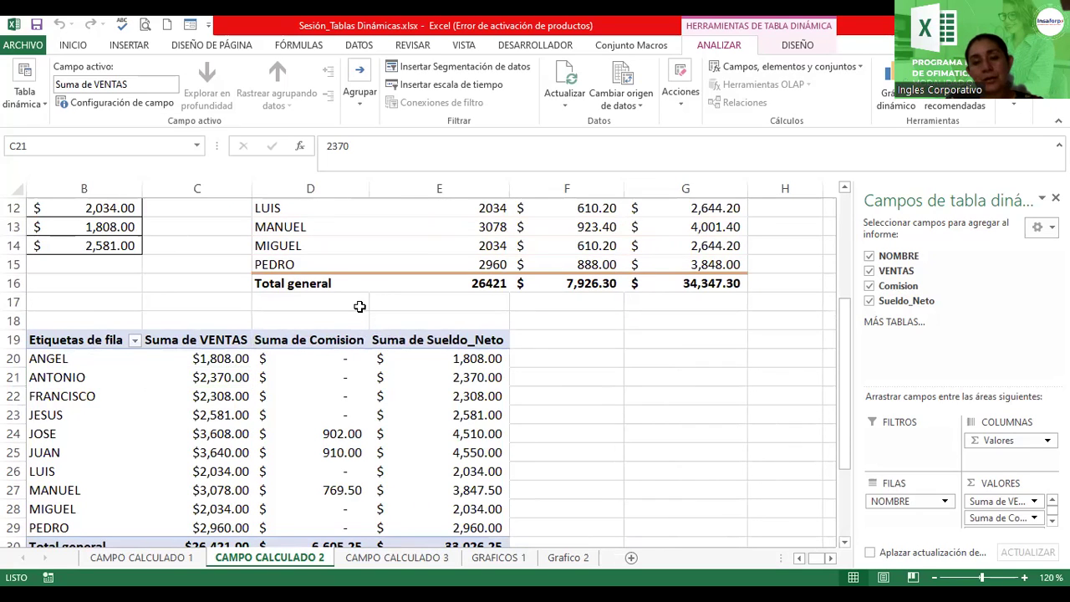
{"action": "left_click", "coordinate": [264, 122]}
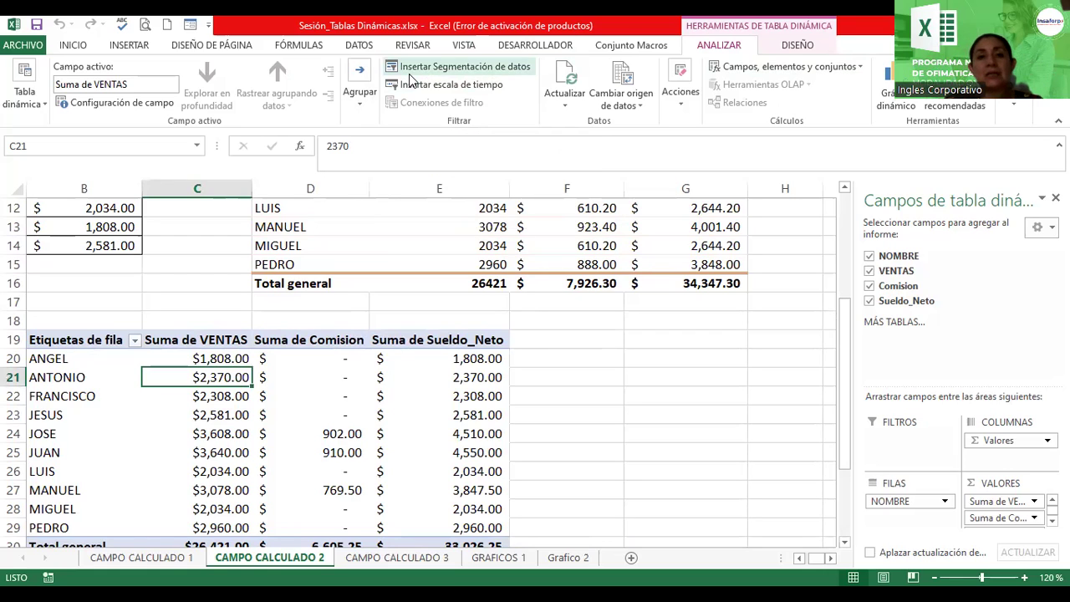
Insert NOMBRE and VENTAS slicers for the pivot table
{"action": "left_click", "coordinate": [409, 70]}
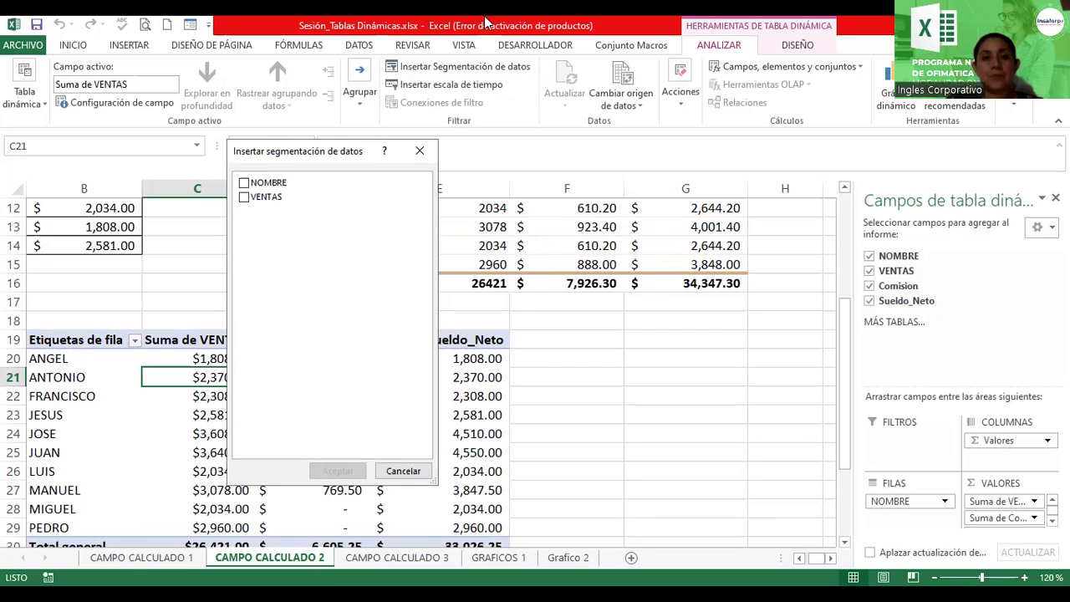
{"action": "left_click", "coordinate": [244, 184]}
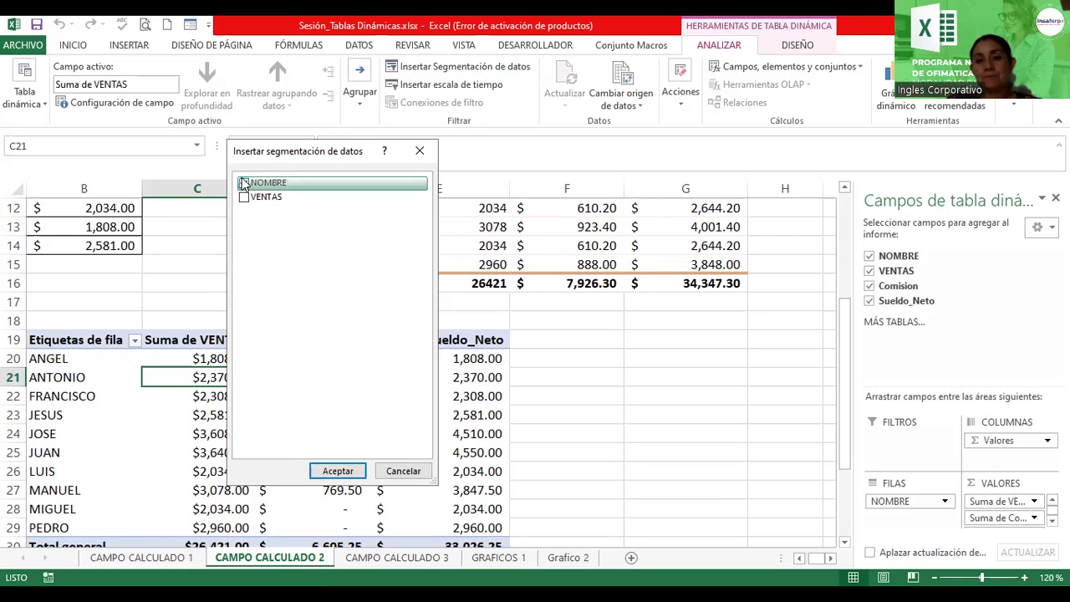
{"action": "left_click", "coordinate": [244, 197]}
{"action": "left_click", "coordinate": [334, 471]}
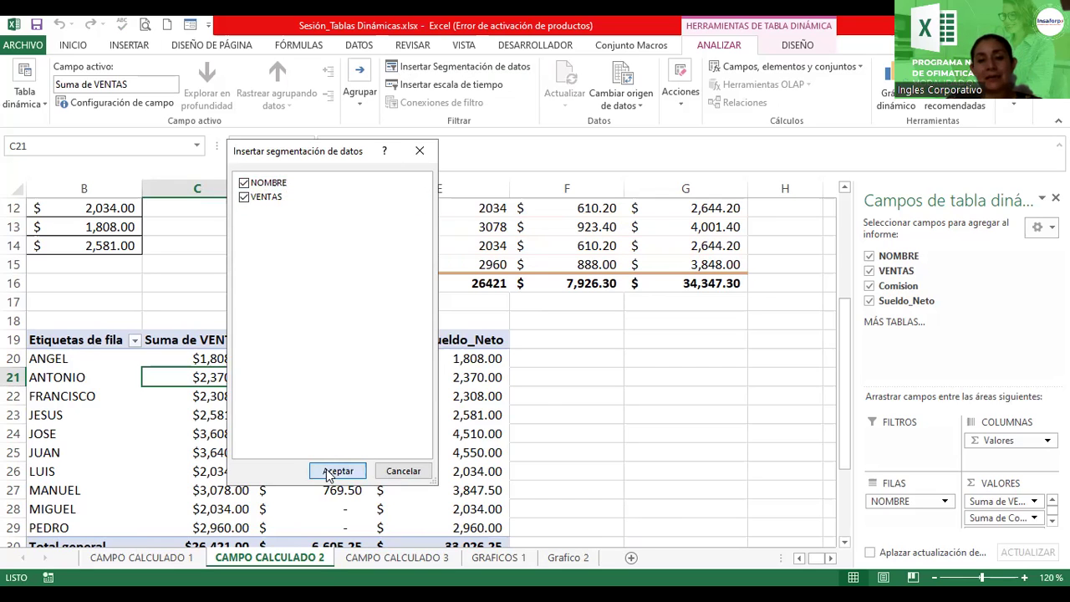
Arrange the NOMBRE and VENTAS slicers side by side to the right of the pivot
{"action": "left_click_drag", "start_coordinate": [496, 290], "coordinate": [843, 320]}
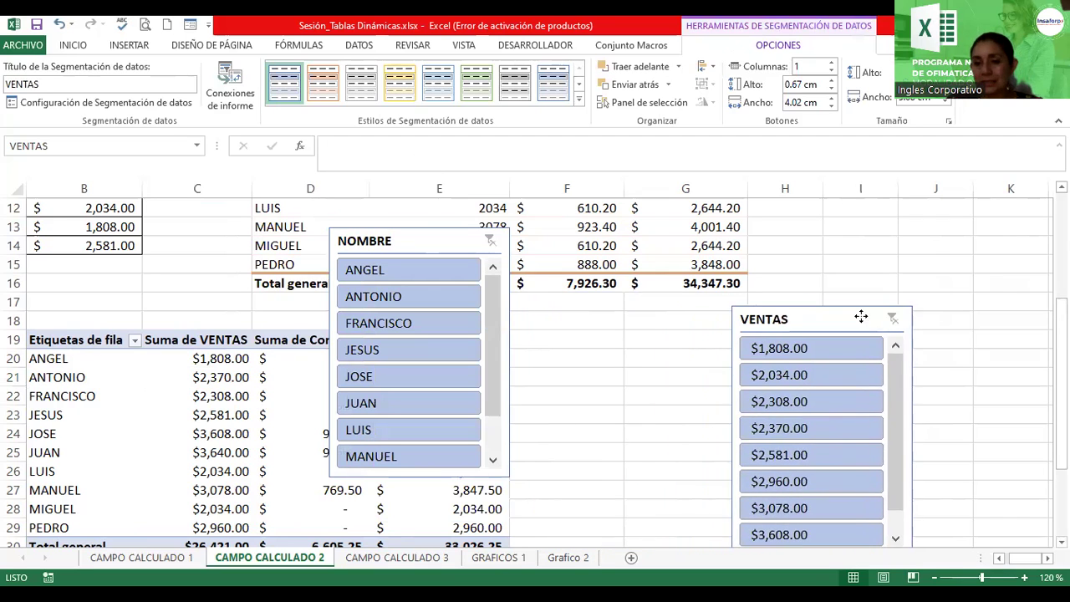
{"action": "left_click_drag", "start_coordinate": [843, 319], "coordinate": [928, 301]}
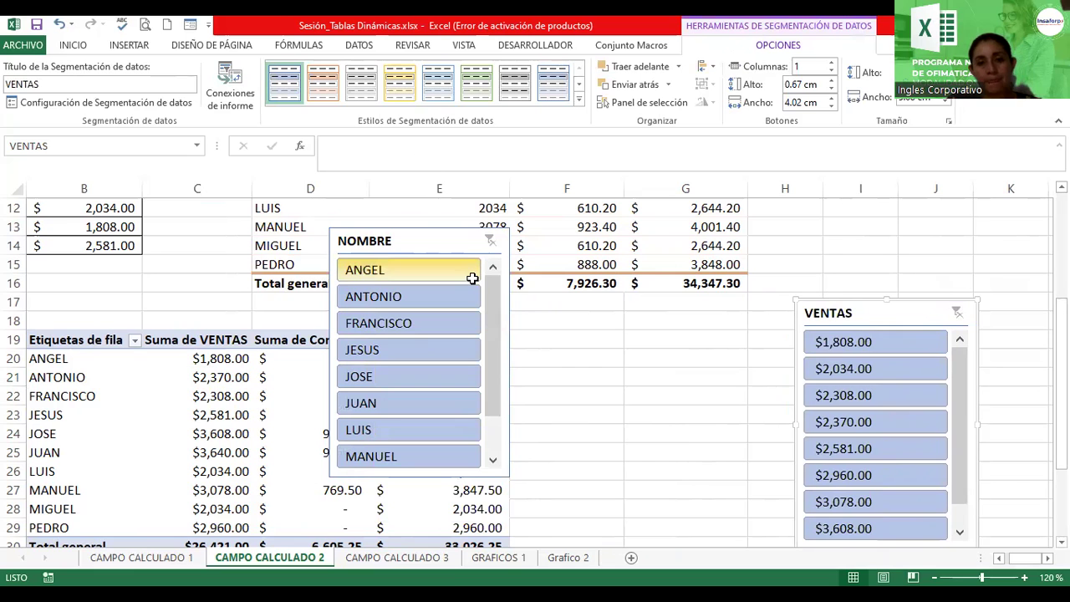
{"action": "mouse_move", "coordinate": [446, 241]}
{"action": "left_mouse_down"}
{"action": "mouse_move", "coordinate": [582, 309]}
{"action": "mouse_move", "coordinate": [709, 312]}
{"action": "left_mouse_up"}
{"action": "scroll", "coordinate": [1061, 539], "scroll_direction": "down", "scroll_amount": 2}
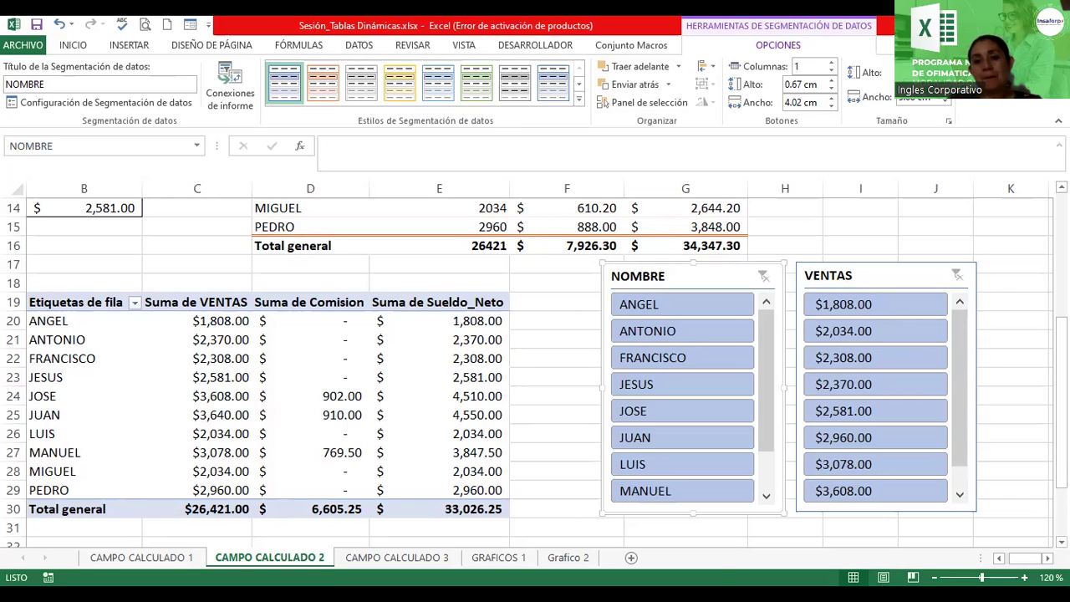
Try NOMBRE slicer filters on ANGEL, FRANCISCO, JUAN and ANTONIO, then clear the filter
{"action": "left_click", "coordinate": [717, 305]}
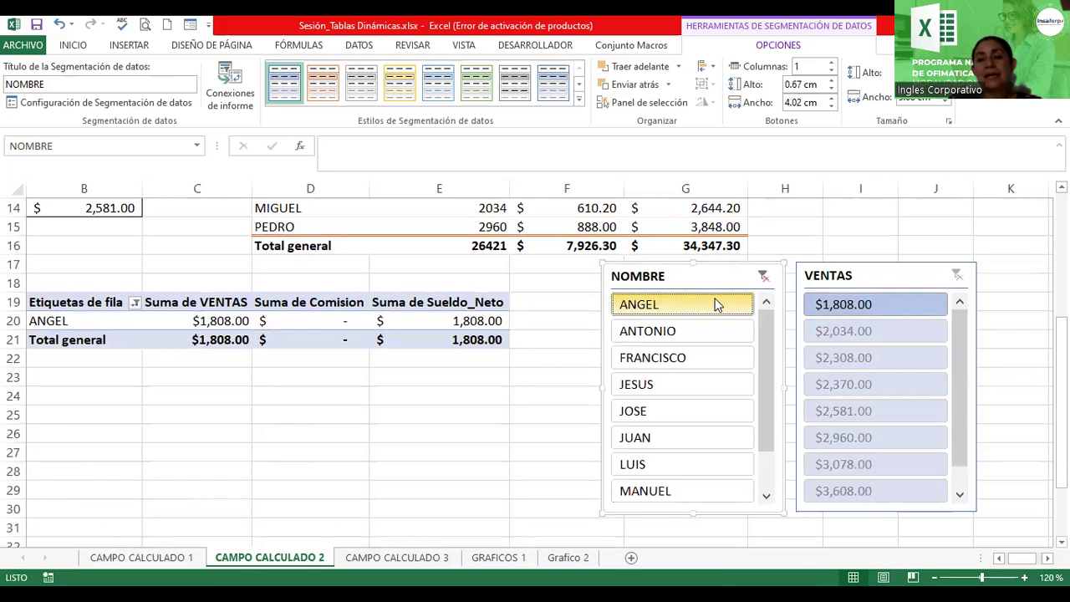
{"action": "left_click", "coordinate": [664, 361]}
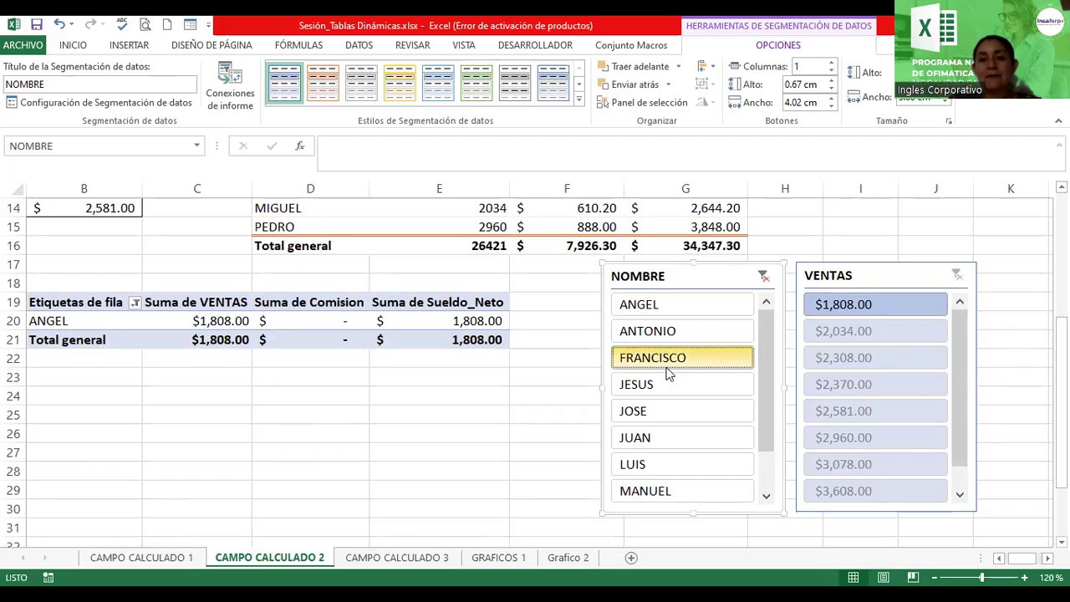
{"action": "left_click", "coordinate": [643, 435]}
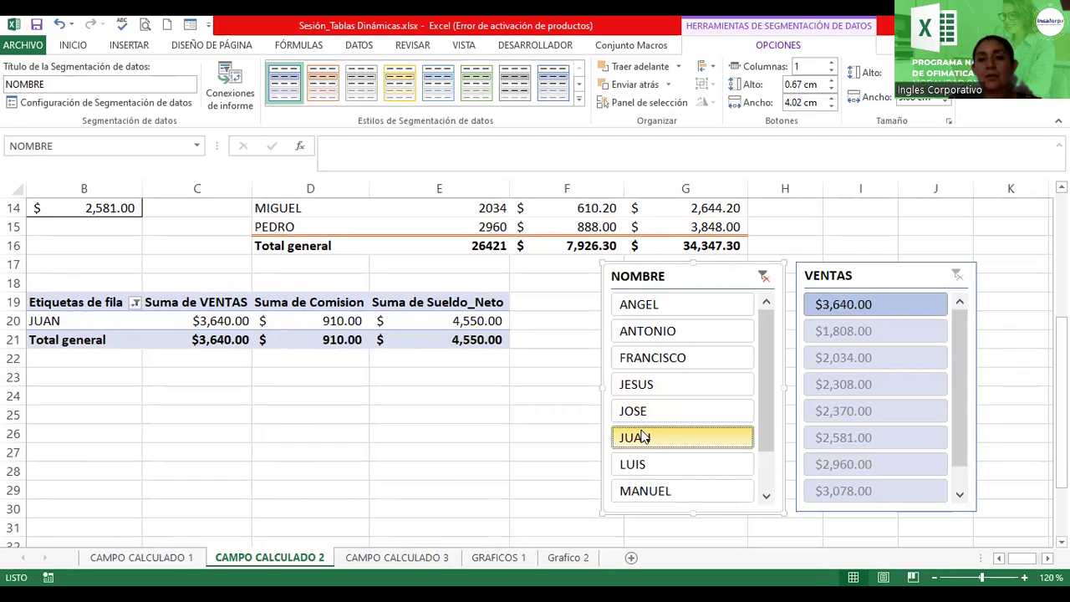
{"action": "left_click", "coordinate": [652, 304]}
{"action": "left_click", "coordinate": [649, 334], "text": "ctrl"}
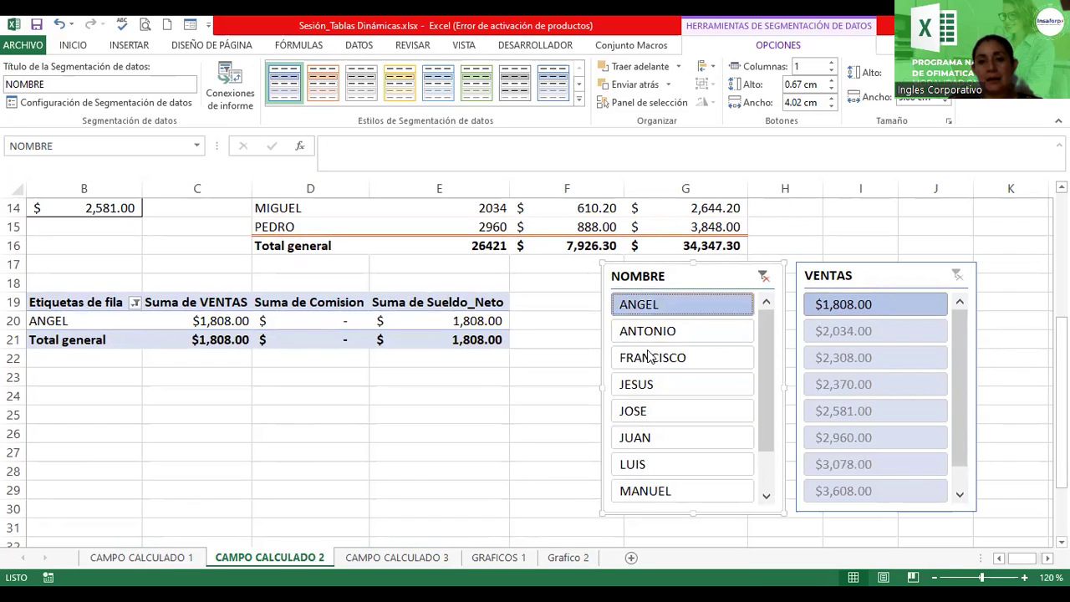
{"action": "left_click", "coordinate": [651, 356], "text": "ctrl"}
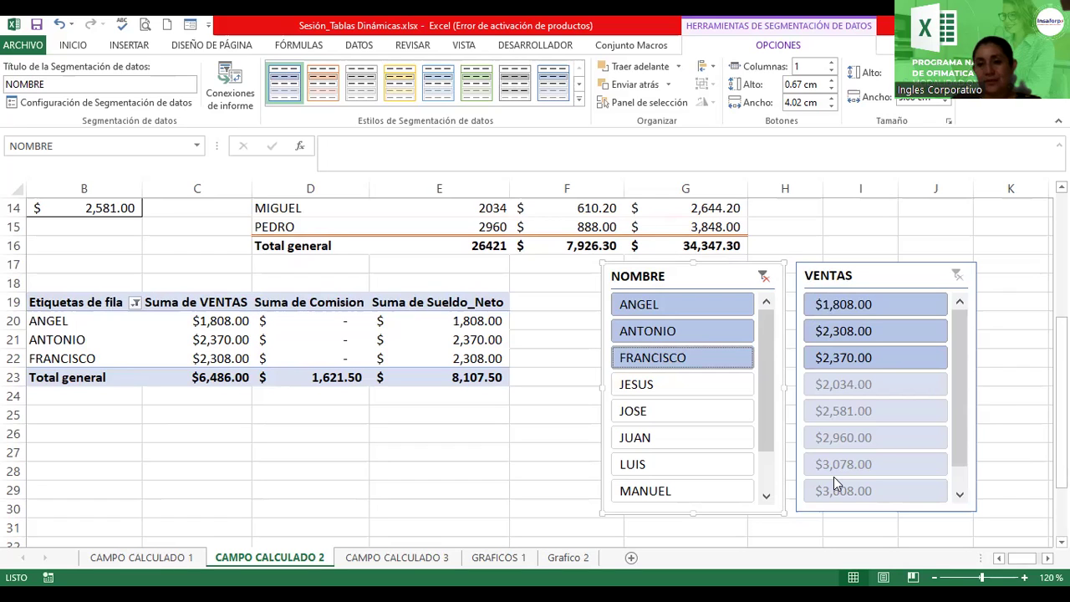
{"action": "left_click", "coordinate": [764, 279]}
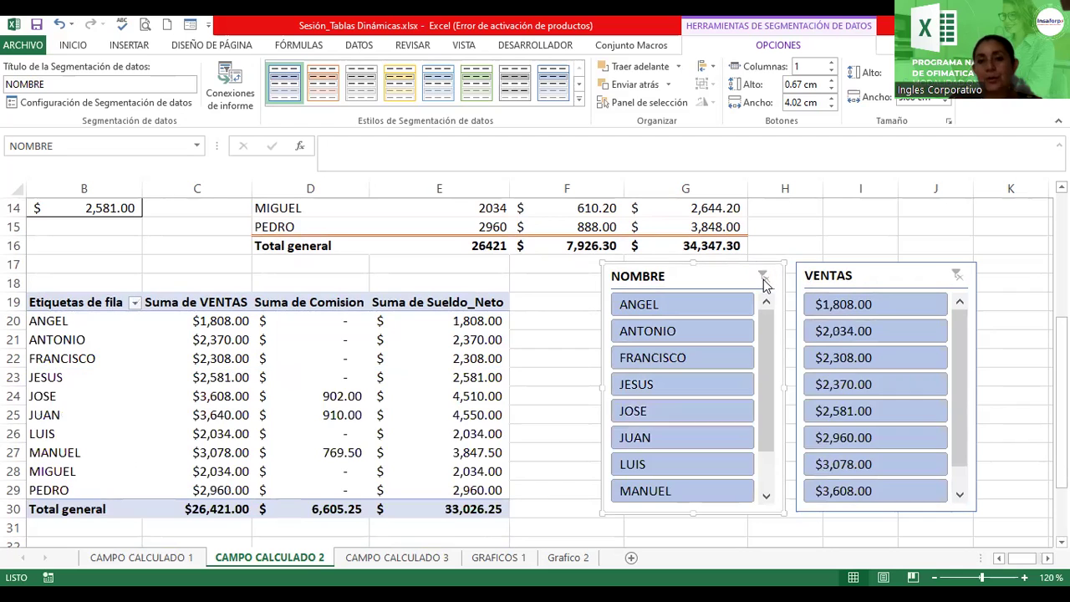
Filter the pivot to MANUEL, JUAN and FRANCISCO with the NOMBRE slicer
{"action": "left_click", "coordinate": [689, 488]}
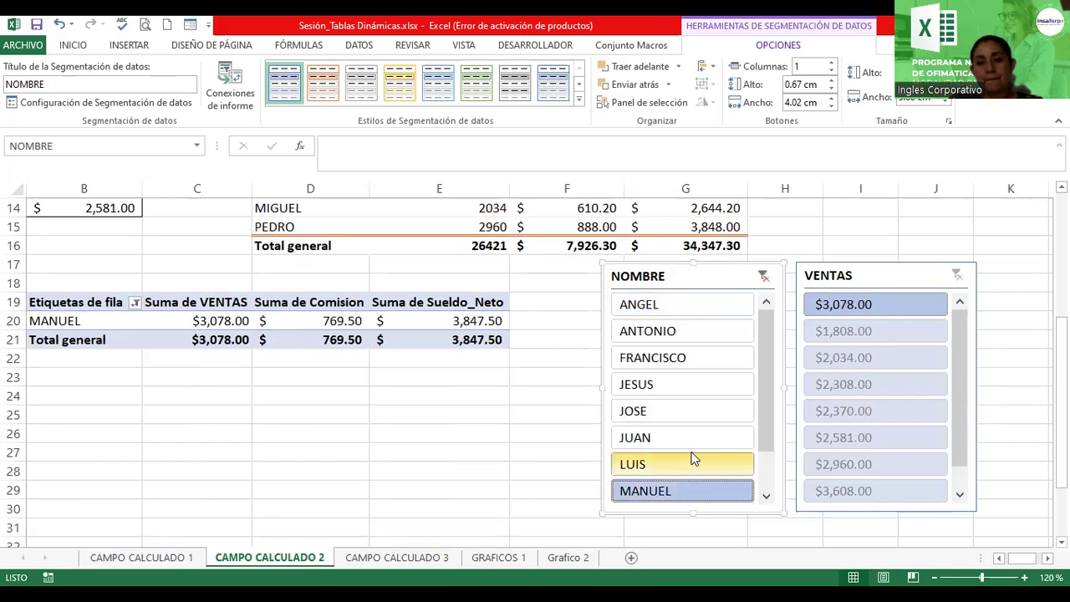
{"action": "left_click", "coordinate": [685, 437], "text": "ctrl"}
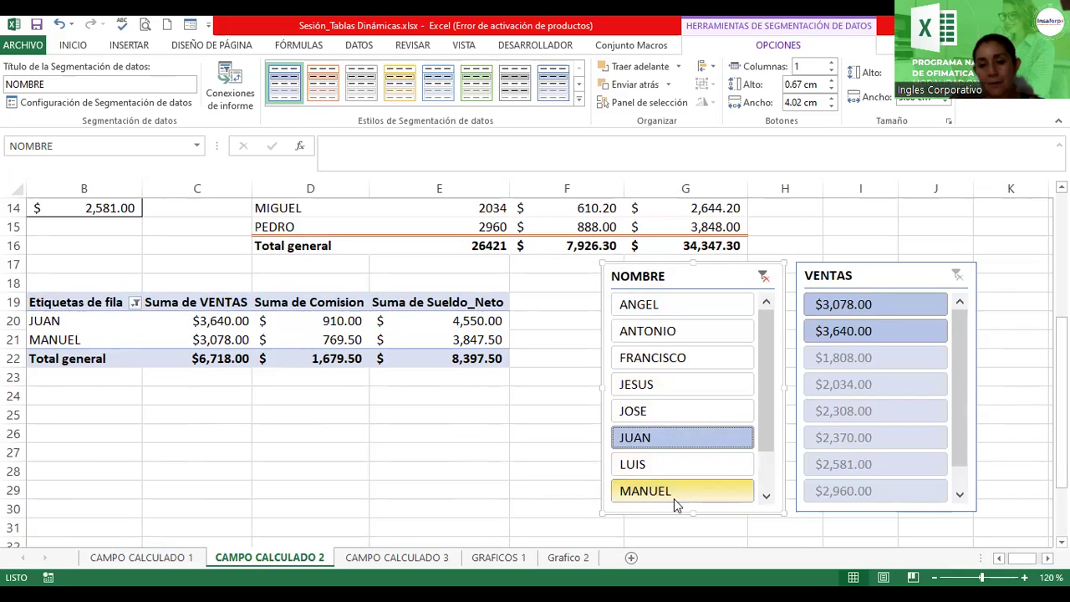
{"action": "left_click", "coordinate": [674, 499]}
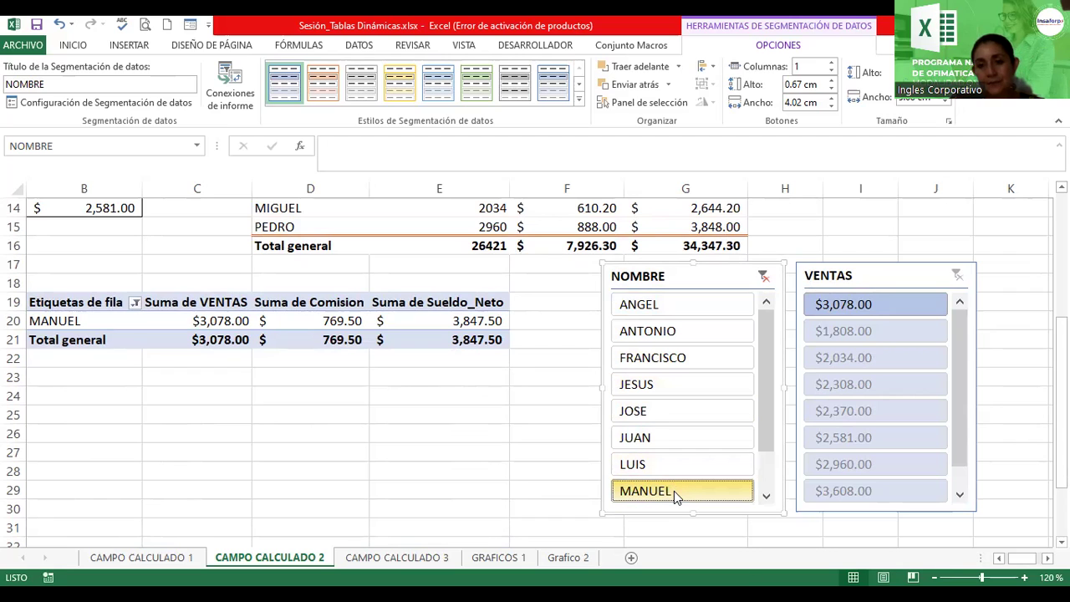
{"action": "left_click", "coordinate": [674, 433], "text": "ctrl"}
{"action": "left_click", "coordinate": [672, 363], "text": "ctrl"}
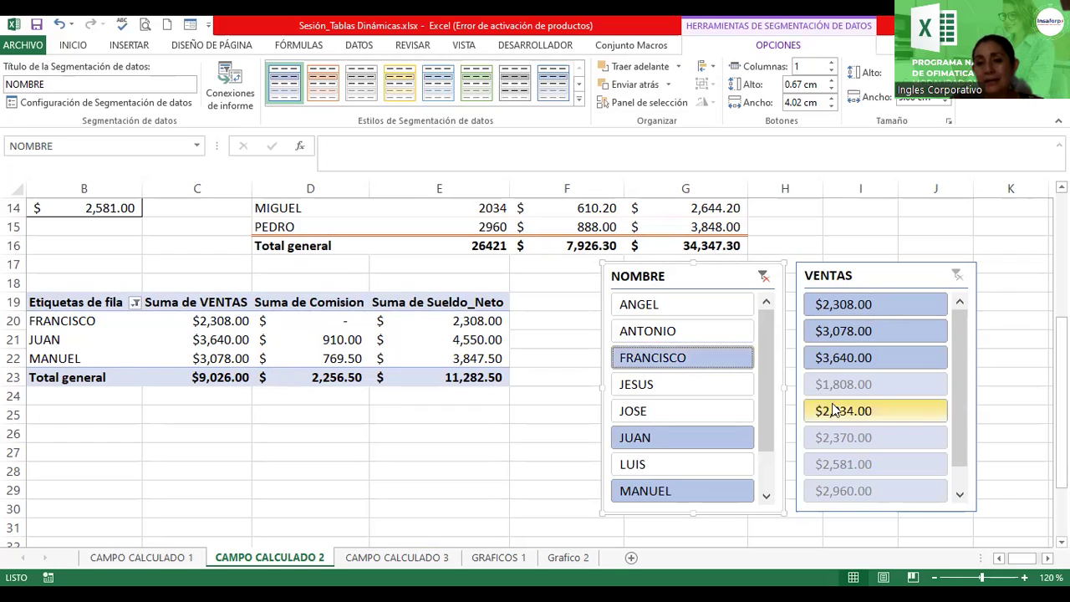
Clear the NOMBRE filter and test selections of JUAN, LUIS and MANUEL
{"action": "left_click", "coordinate": [960, 494]}
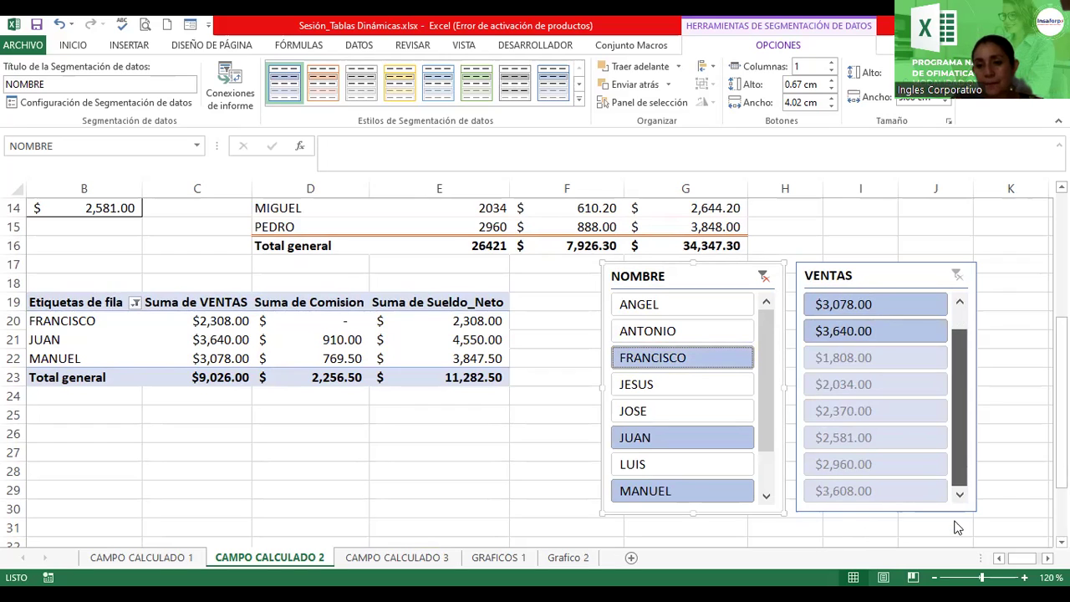
{"action": "left_click_drag", "start_coordinate": [959, 428], "coordinate": [972, 356]}
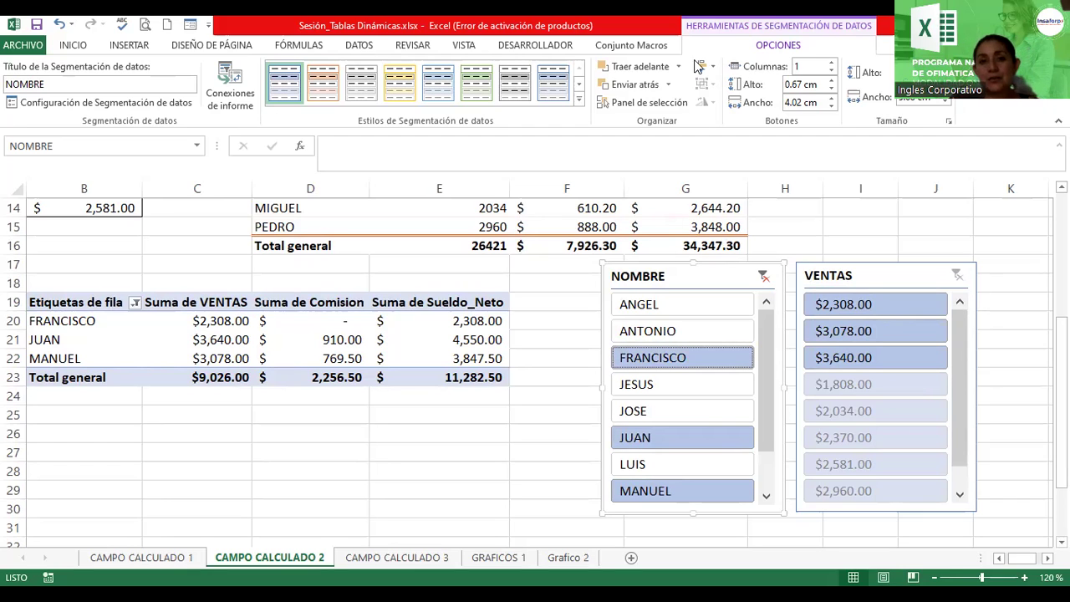
{"action": "left_click", "coordinate": [763, 277]}
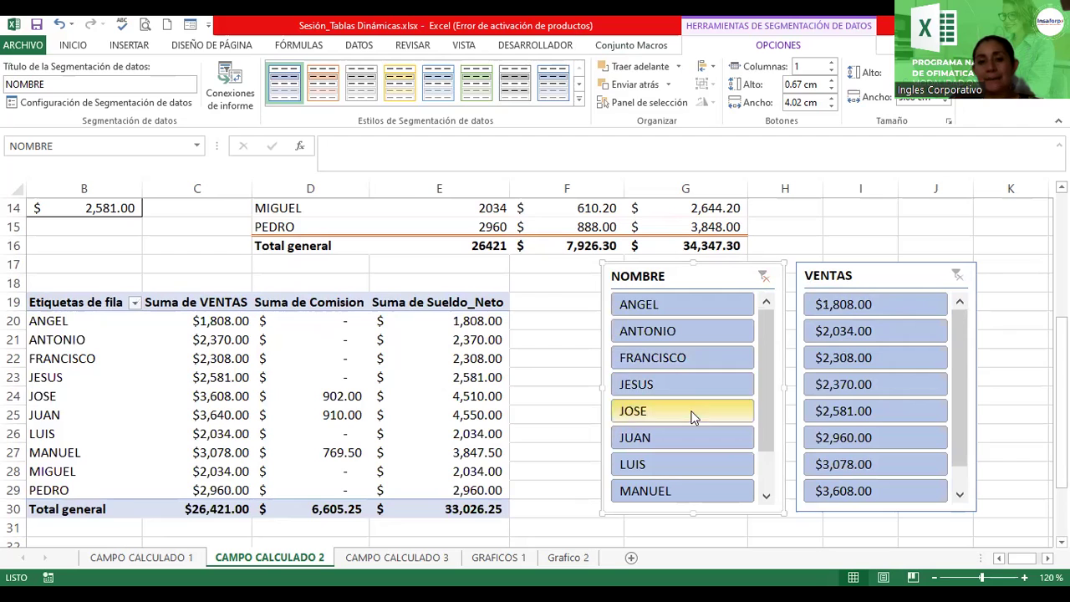
{"action": "left_click", "coordinate": [674, 444]}
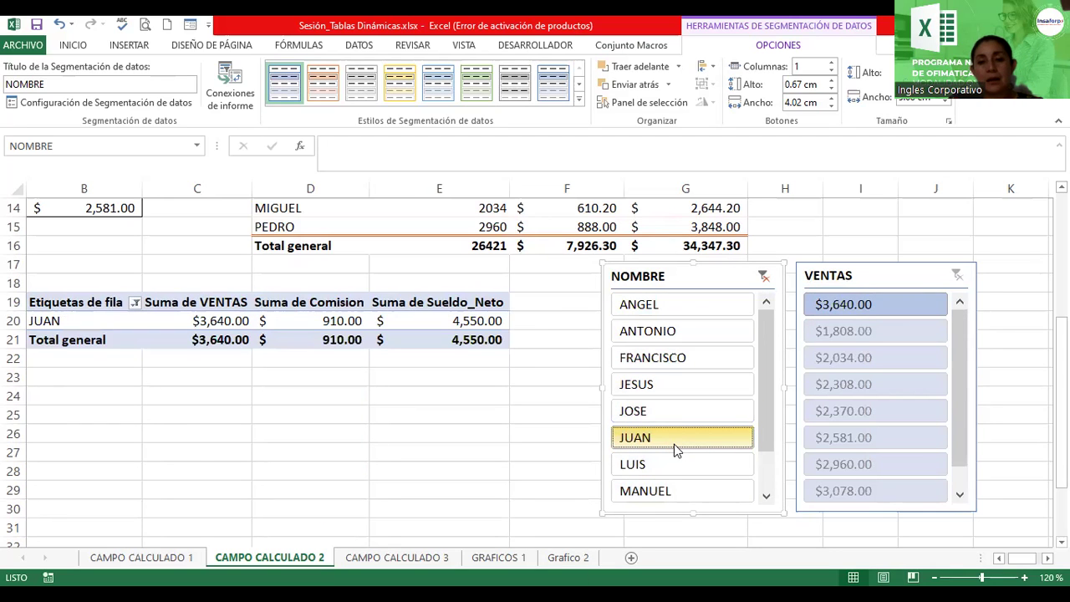
{"action": "left_click", "coordinate": [671, 460]}
{"action": "left_click", "coordinate": [671, 449], "text": "ctrl"}
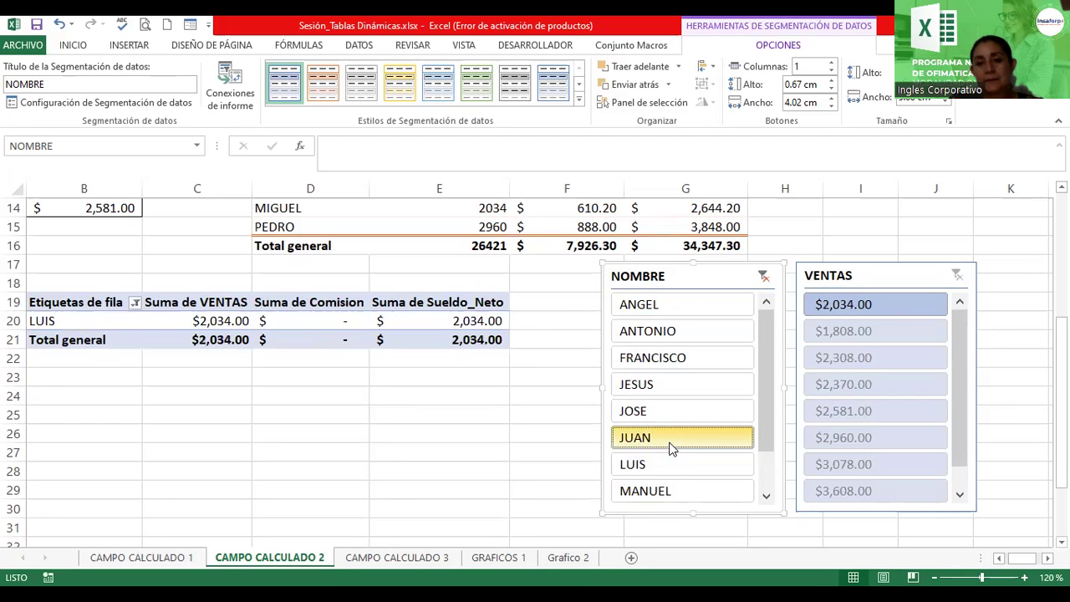
{"action": "left_click", "coordinate": [670, 482], "text": "ctrl"}
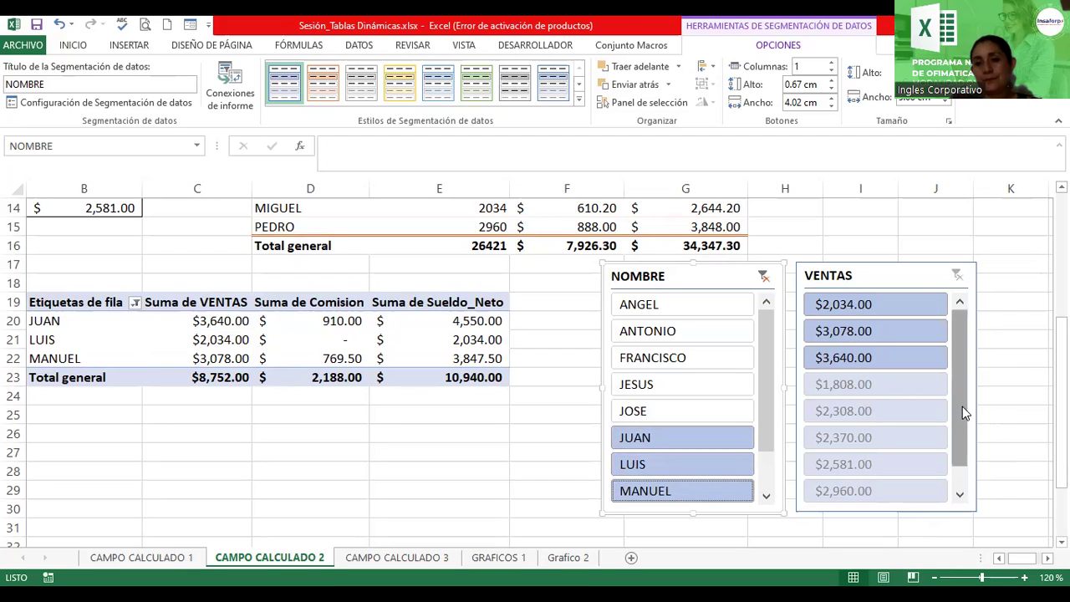
{"action": "left_click", "coordinate": [964, 485]}
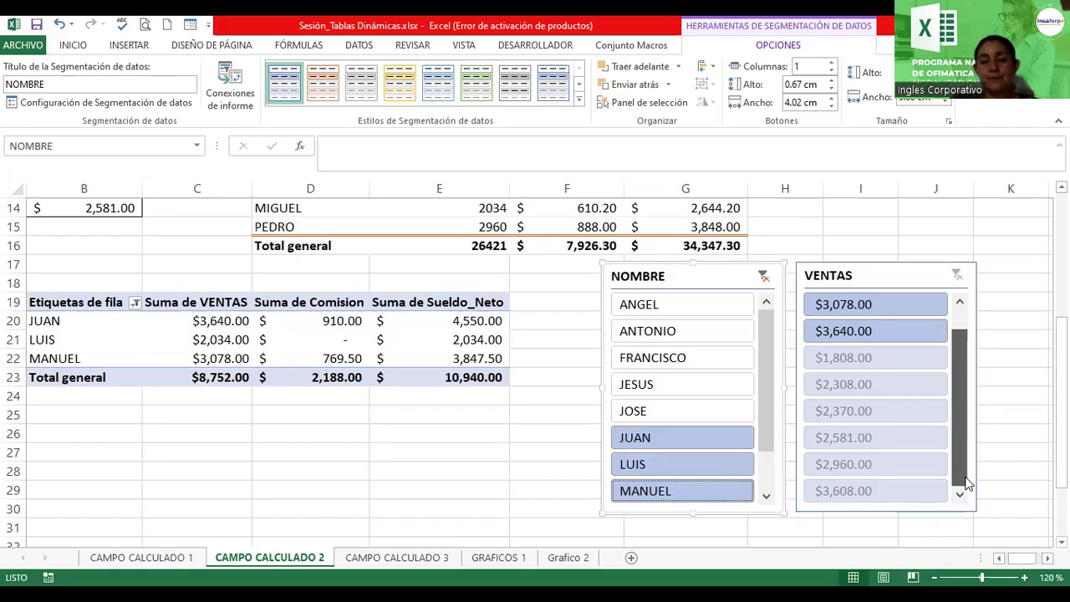
Filter by the $2,960.00 sale in the VENTAS slicer, then clear both slicer filters
{"action": "scroll", "coordinate": [961, 410], "scroll_direction": "up", "scroll_amount": 1}
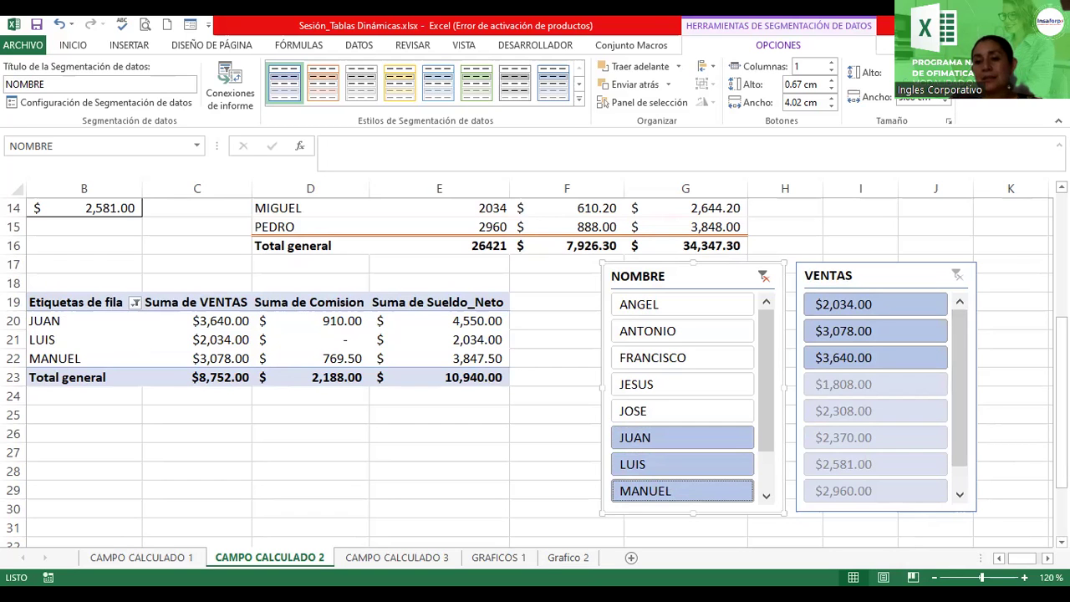
{"action": "scroll", "coordinate": [886, 424], "scroll_direction": "down", "scroll_amount": 1}
{"action": "scroll", "coordinate": [886, 425], "scroll_direction": "down", "scroll_amount": 1}
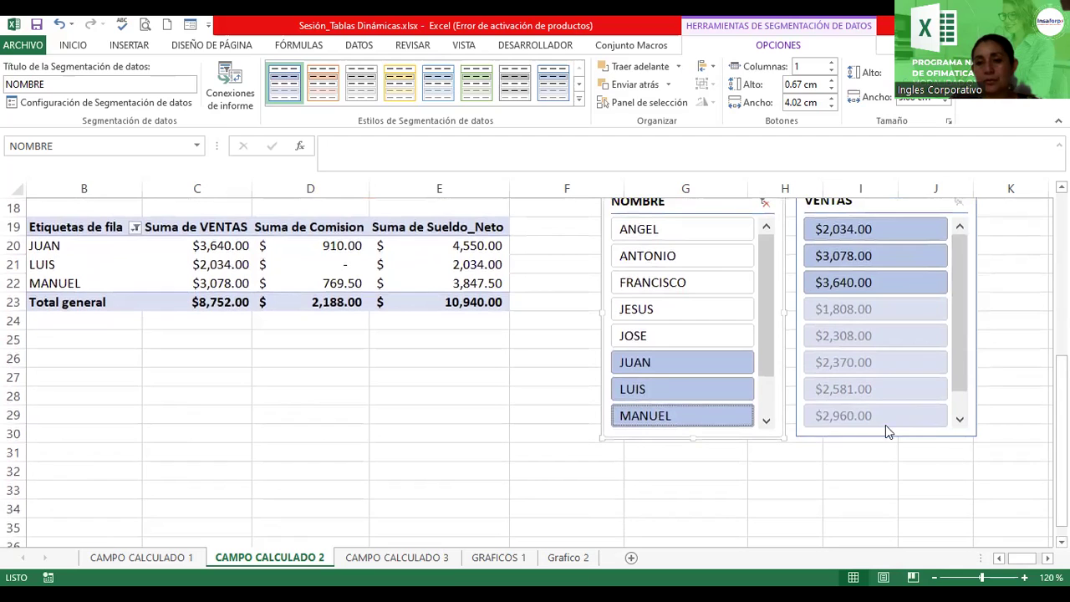
{"action": "left_click", "coordinate": [959, 420]}
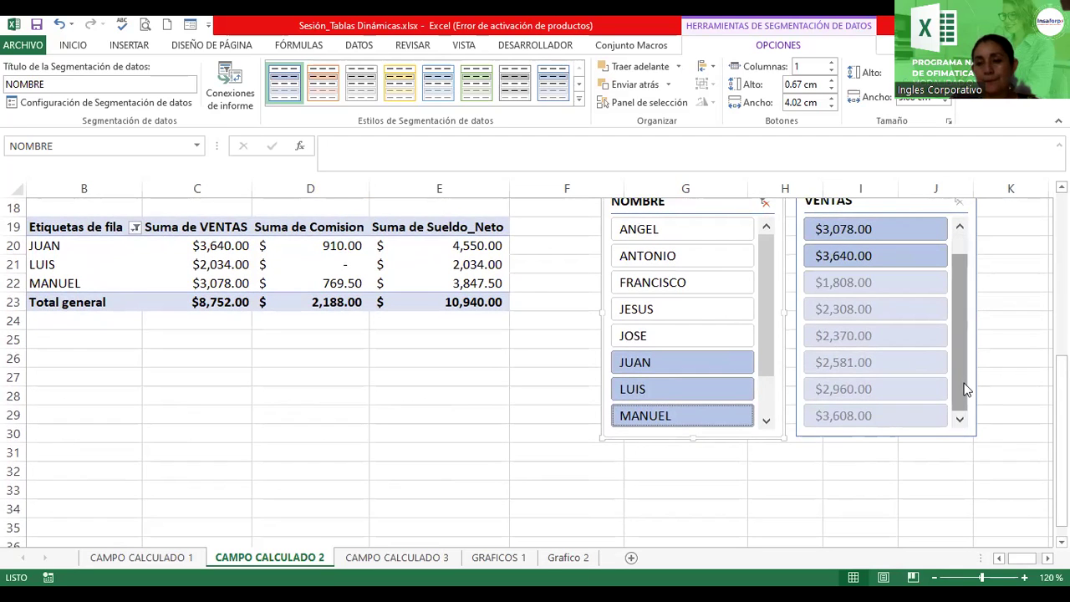
{"action": "left_click", "coordinate": [1008, 398]}
{"action": "left_click", "coordinate": [999, 378]}
{"action": "left_click", "coordinate": [886, 383]}
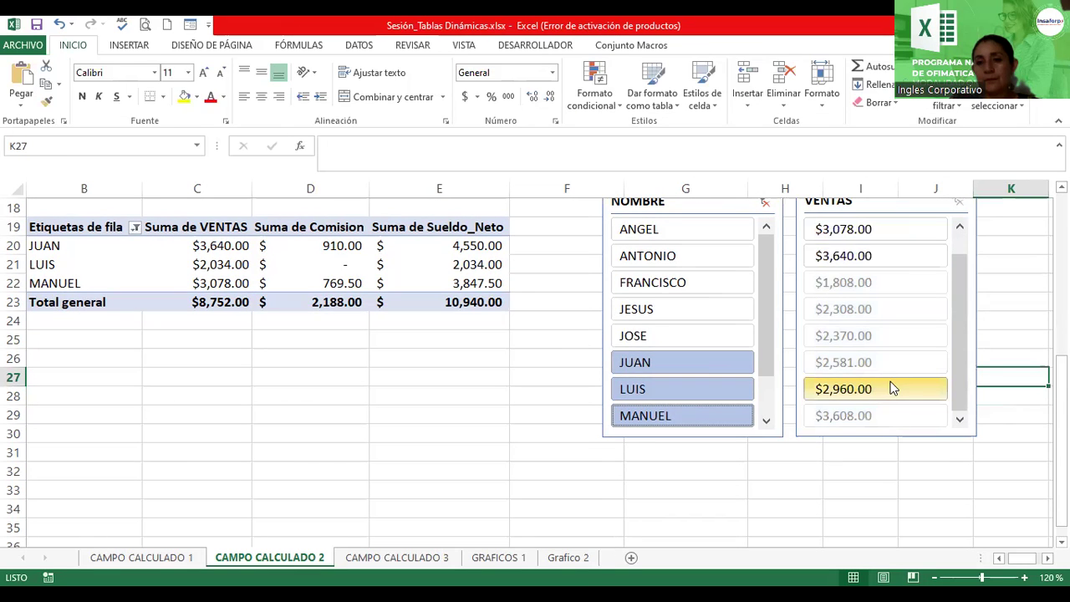
{"action": "left_click", "coordinate": [766, 205]}
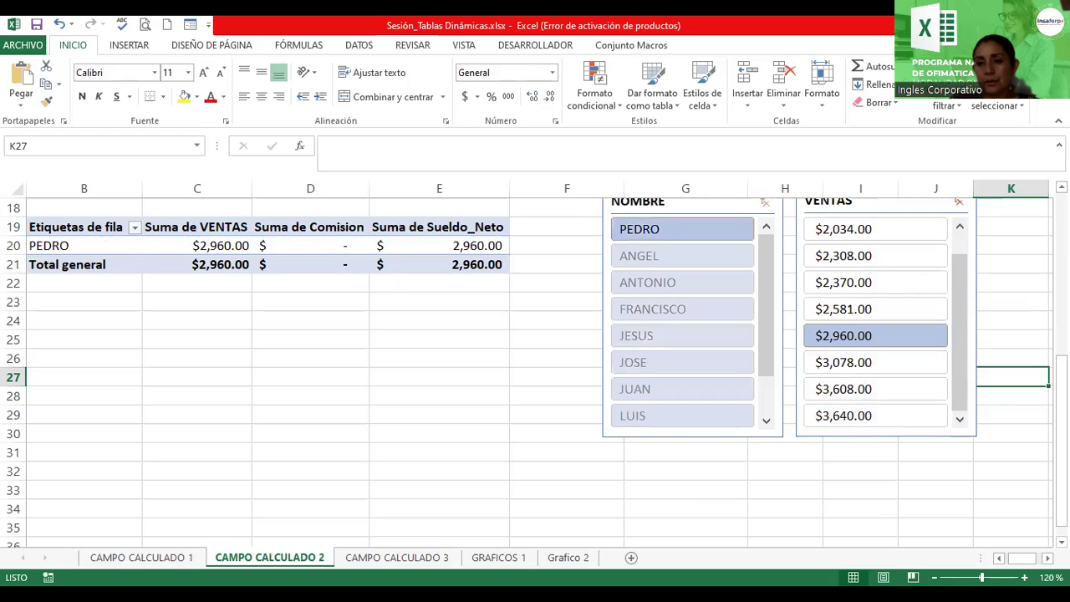
{"action": "scroll", "coordinate": [1061, 359], "scroll_direction": "up", "scroll_amount": 2}
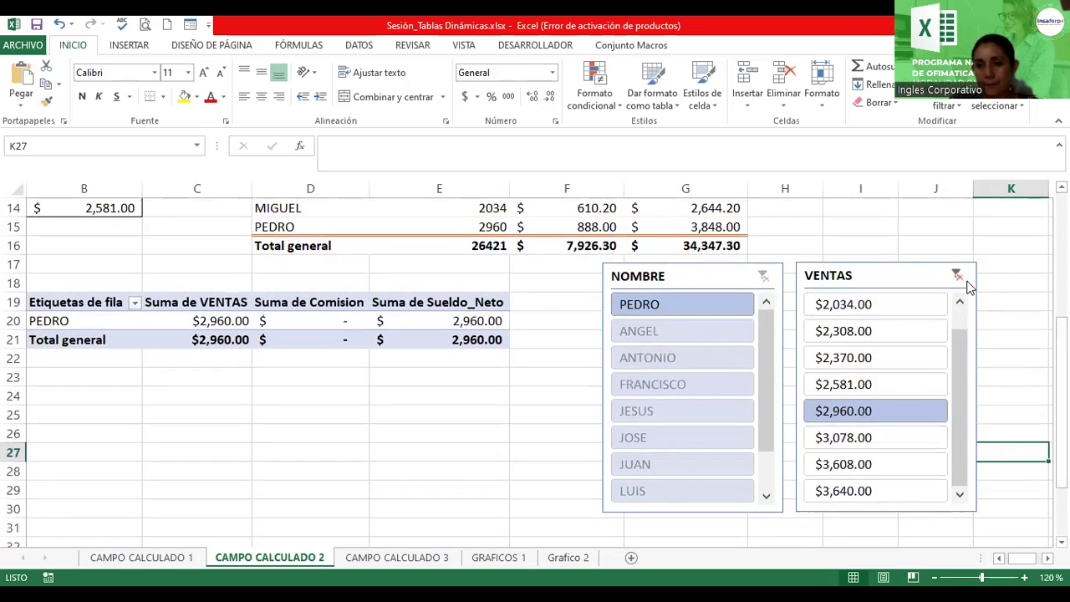
{"action": "left_click", "coordinate": [958, 276]}
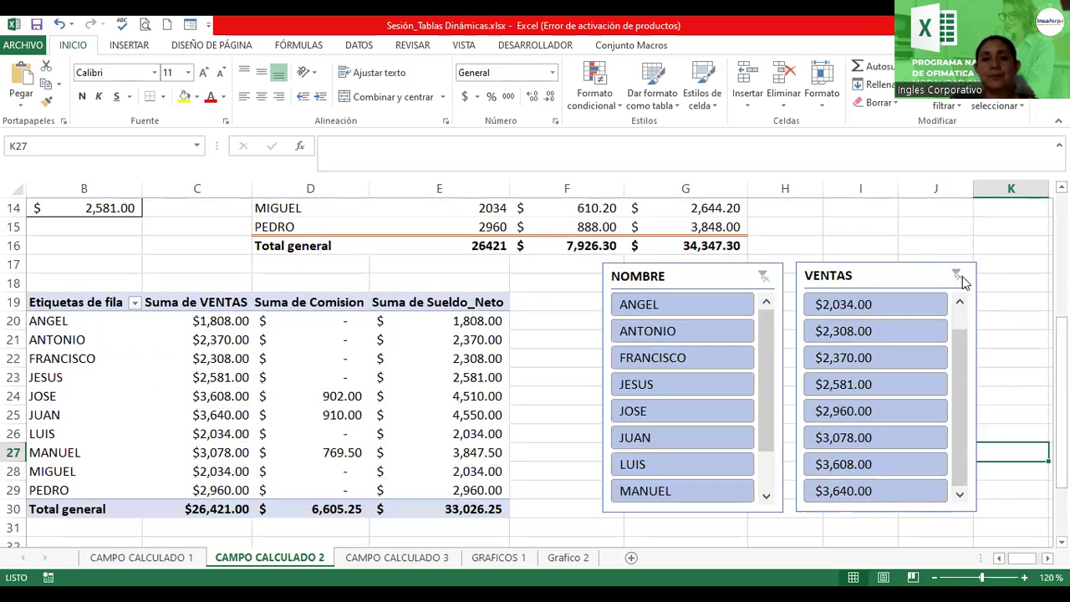
{"action": "left_click_drag", "start_coordinate": [961, 351], "coordinate": [959, 303]}
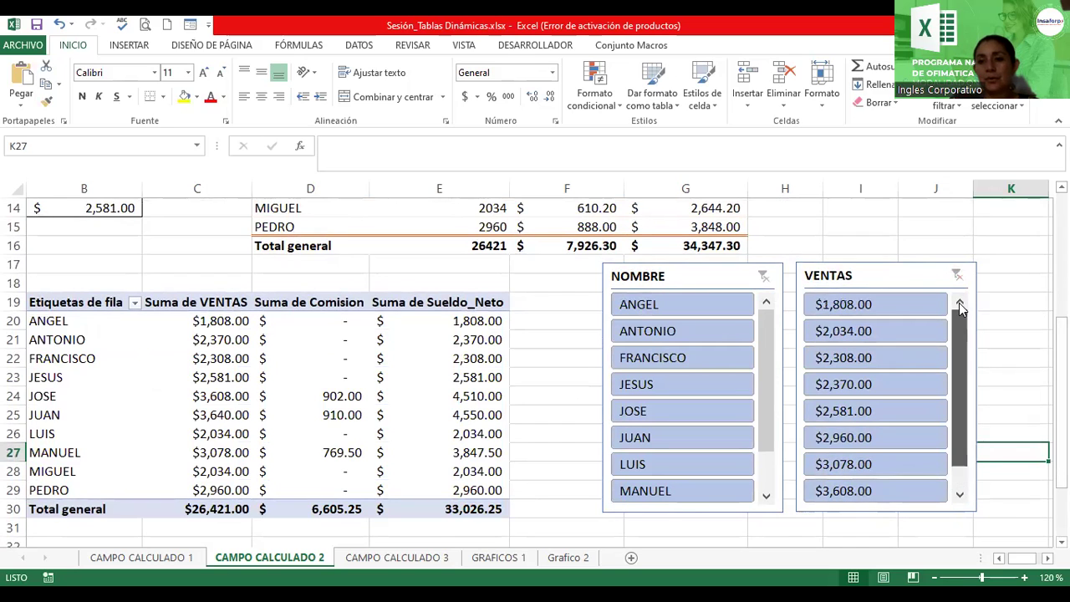
Filter the pivot to JUAN, LUIS and MANUEL using the NOMBRE slicer
{"action": "left_click", "coordinate": [638, 491]}
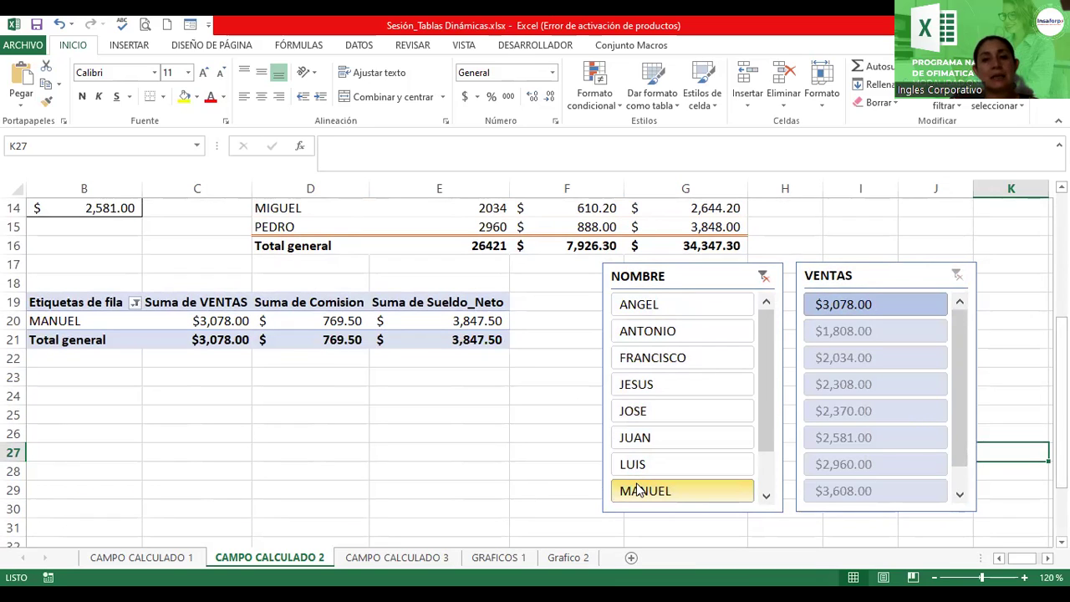
{"action": "left_click", "coordinate": [646, 465]}
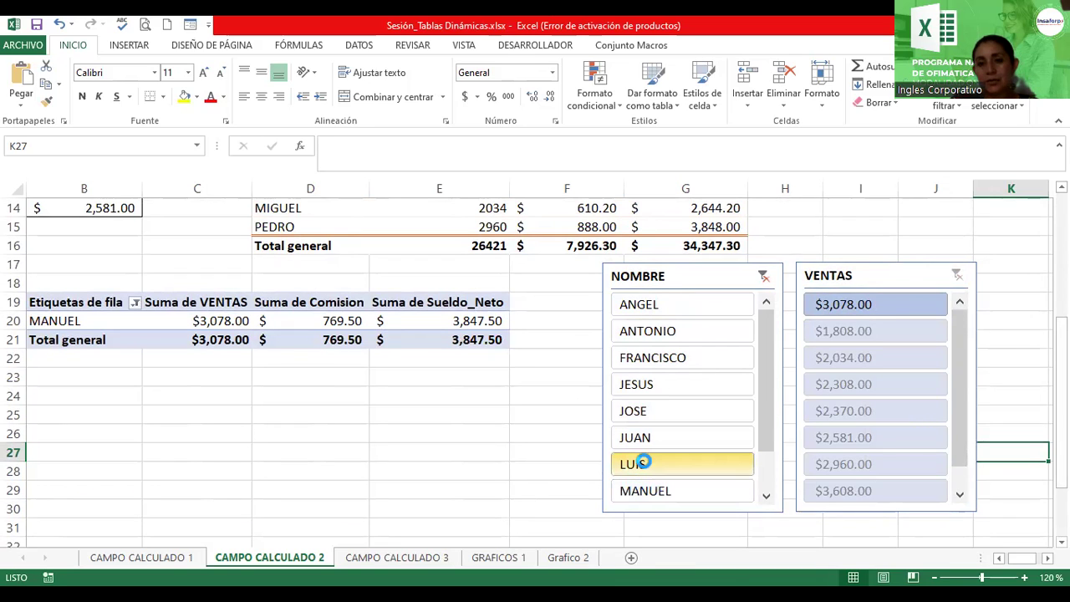
{"action": "left_click", "coordinate": [647, 439]}
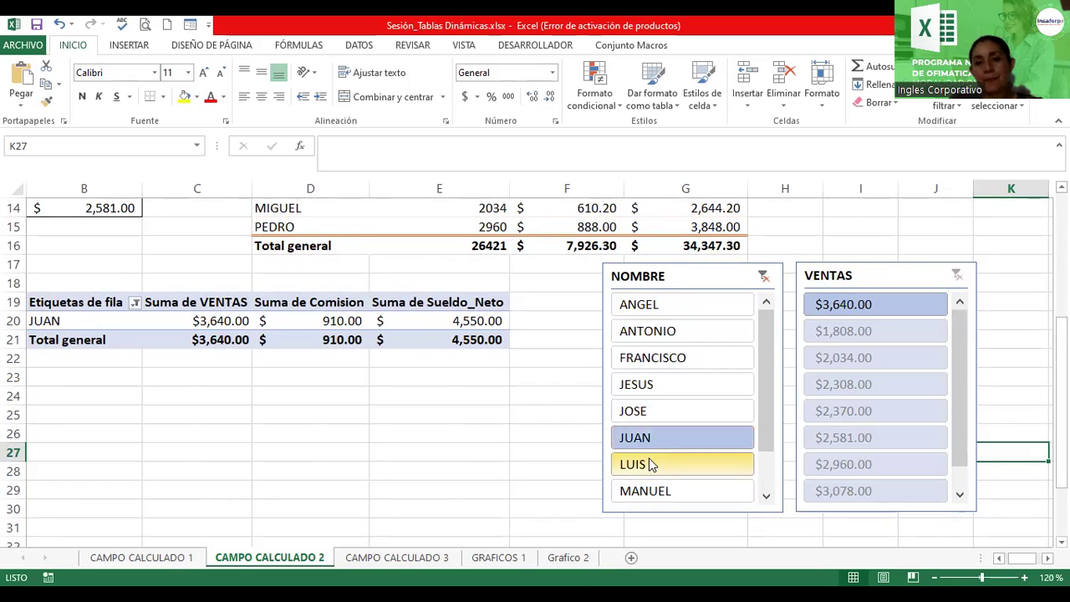
{"action": "left_click", "coordinate": [651, 465], "text": "ctrl"}
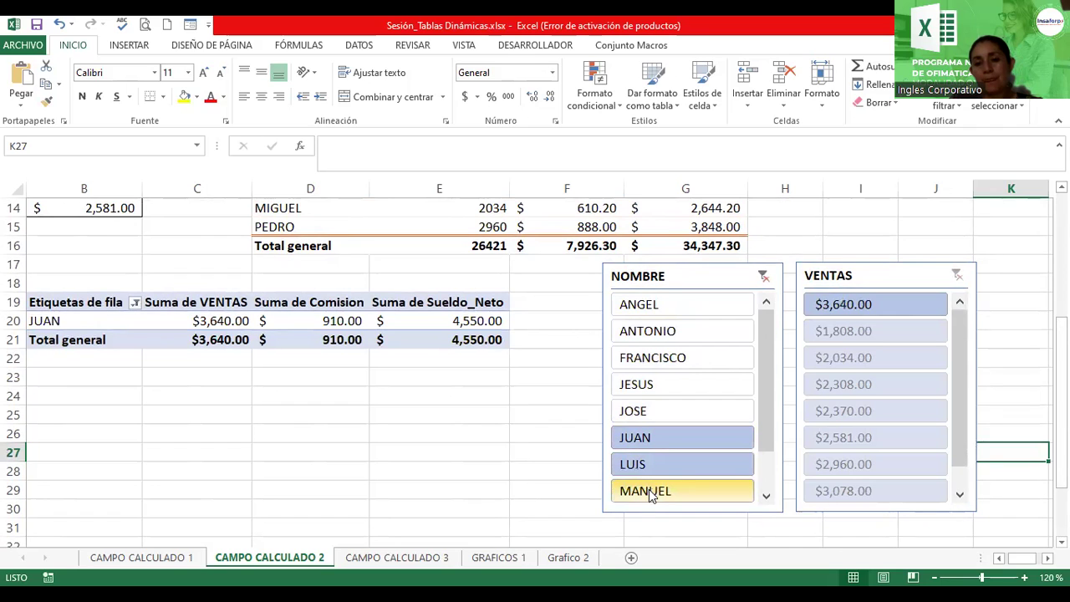
{"action": "left_click", "coordinate": [649, 492], "text": "ctrl"}
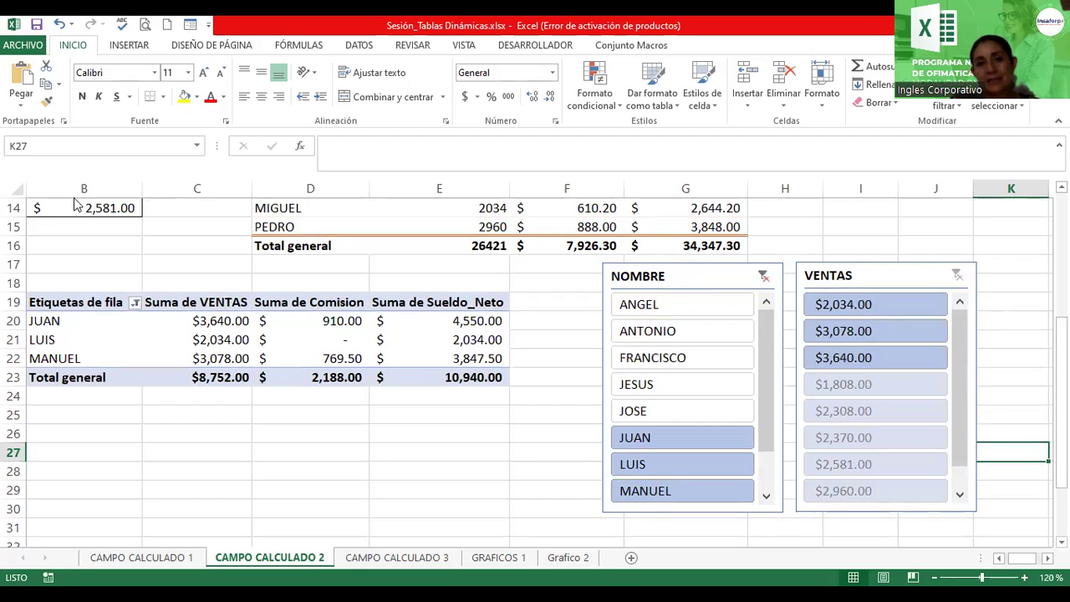
Give the VENTAS slicer an orange style
{"action": "left_click", "coordinate": [697, 282]}
{"action": "left_click", "coordinate": [880, 279]}
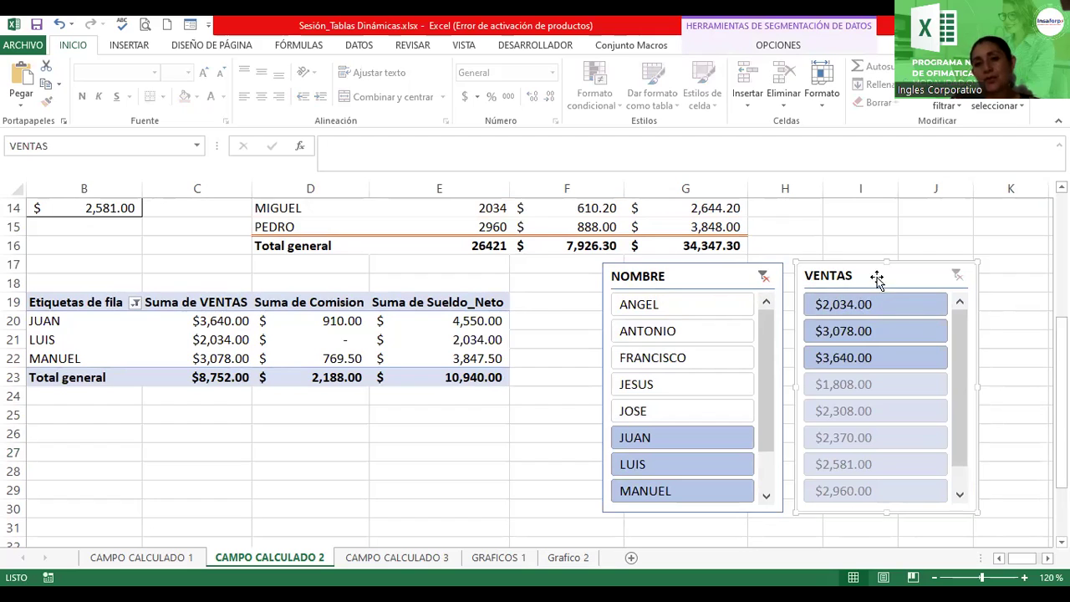
{"action": "left_click", "coordinate": [782, 45]}
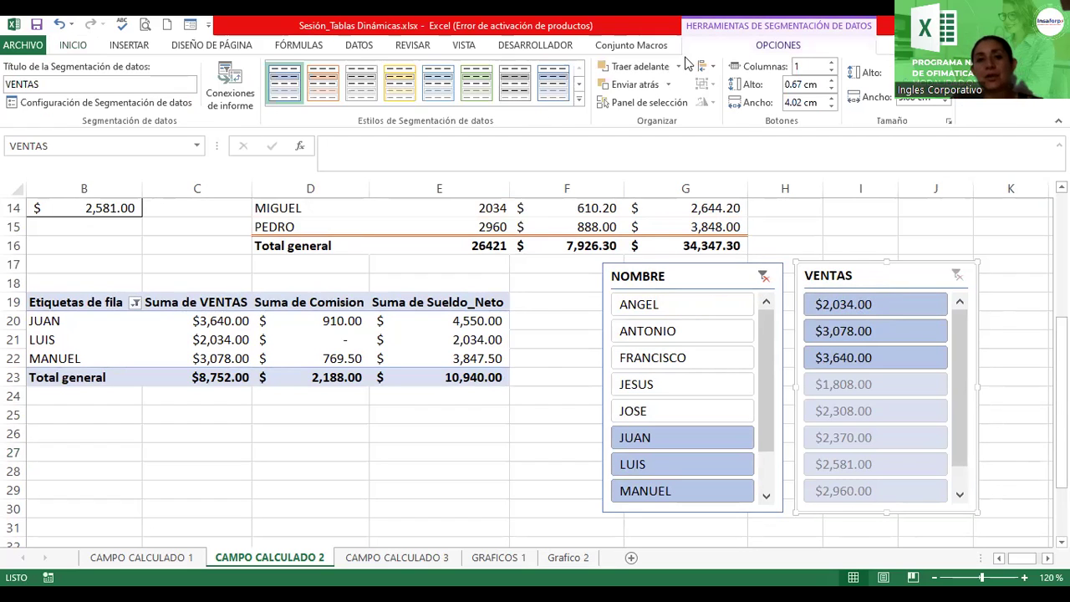
{"action": "left_click", "coordinate": [513, 90]}
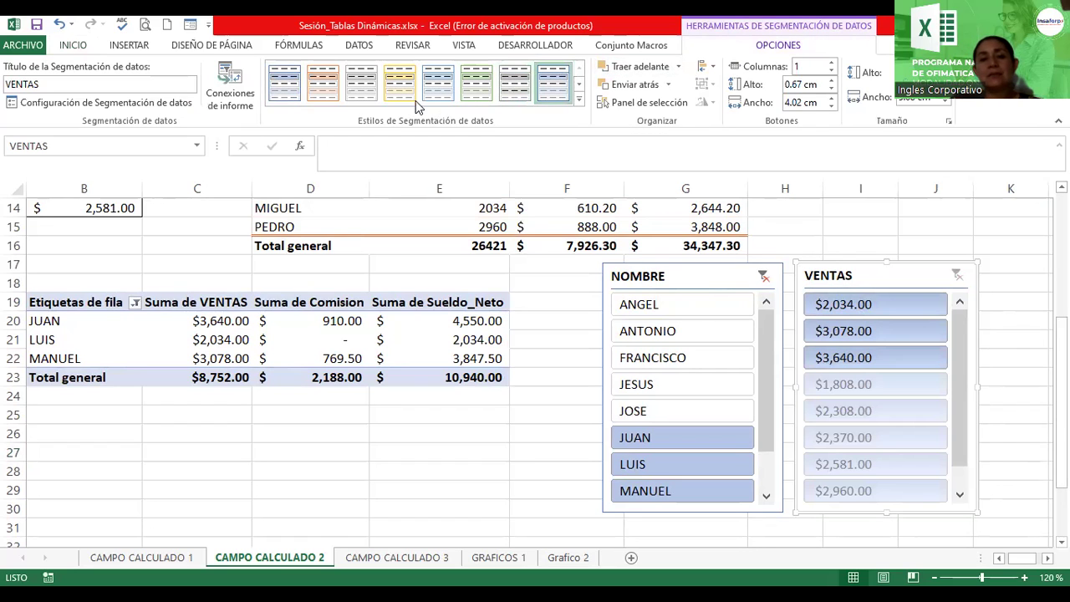
{"action": "left_click", "coordinate": [332, 92]}
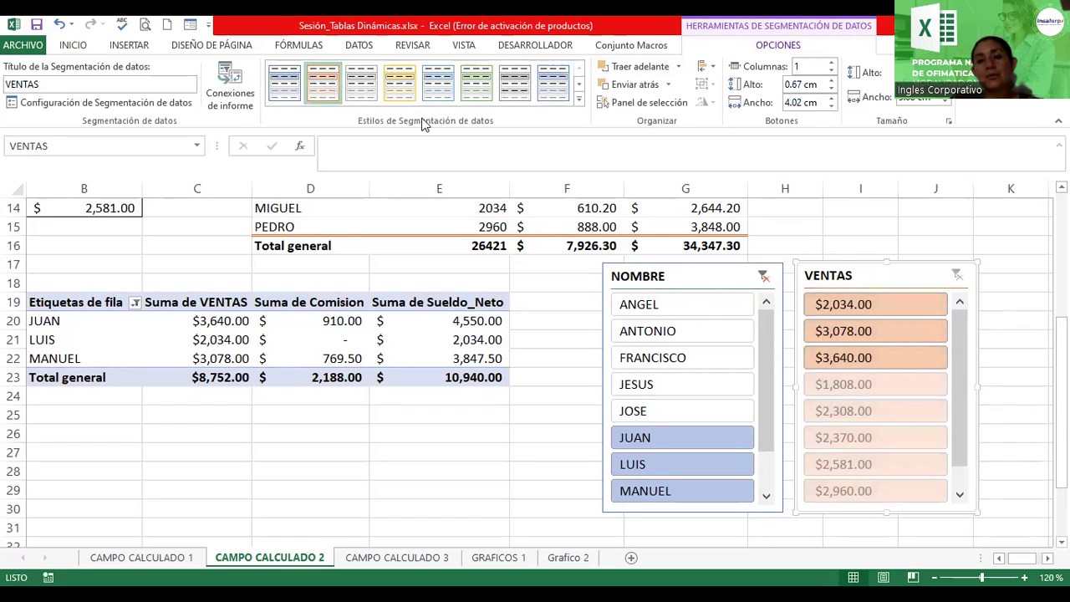
Give the NOMBRE slicer the dark green style and clear its name filter
{"action": "left_click", "coordinate": [639, 269]}
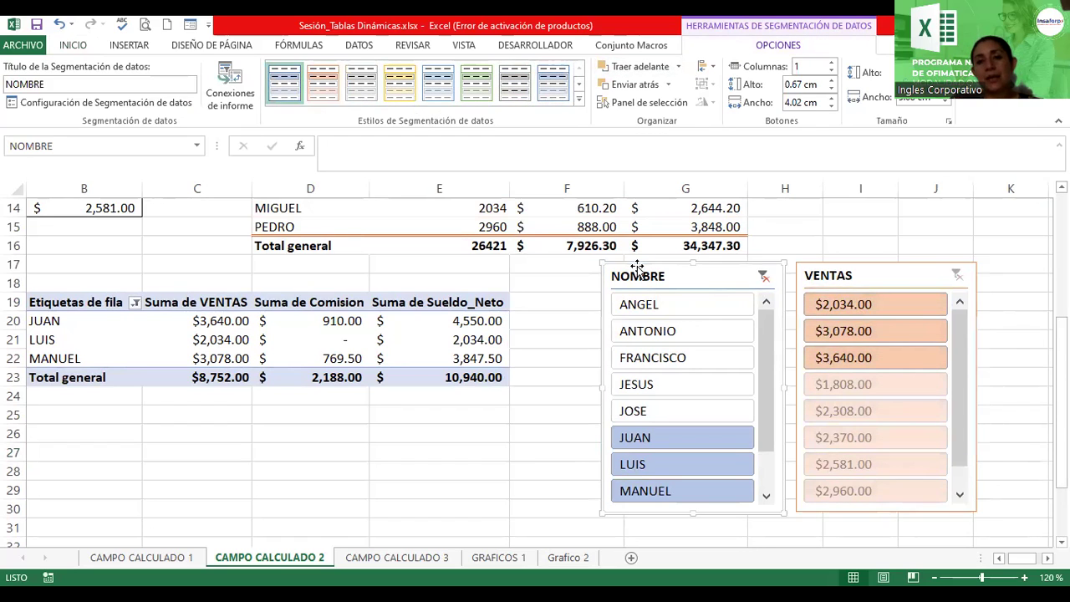
{"action": "left_click", "coordinate": [361, 90]}
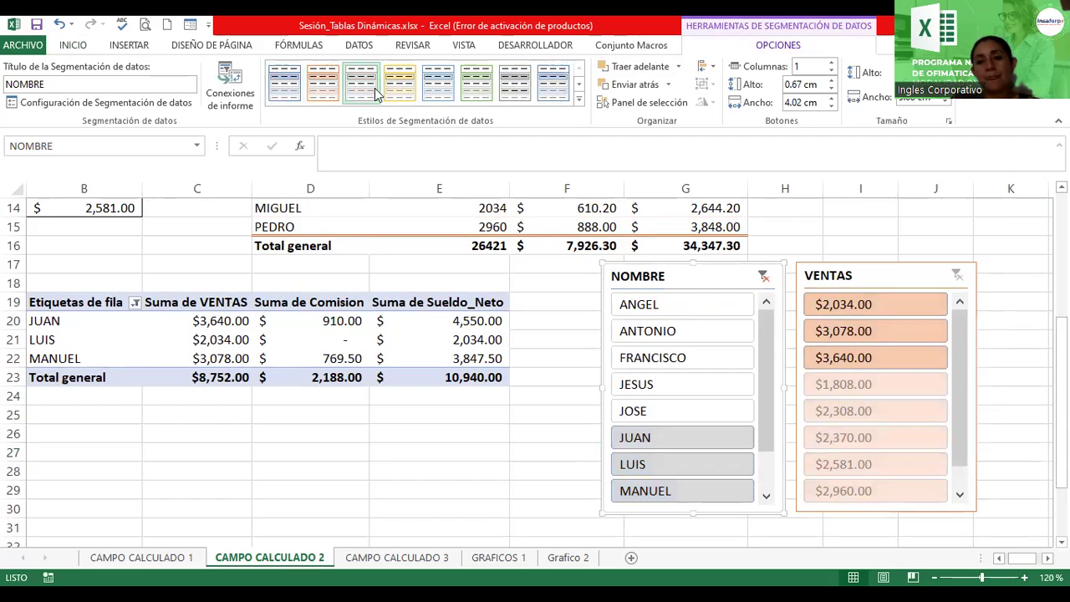
{"action": "left_click", "coordinate": [473, 90]}
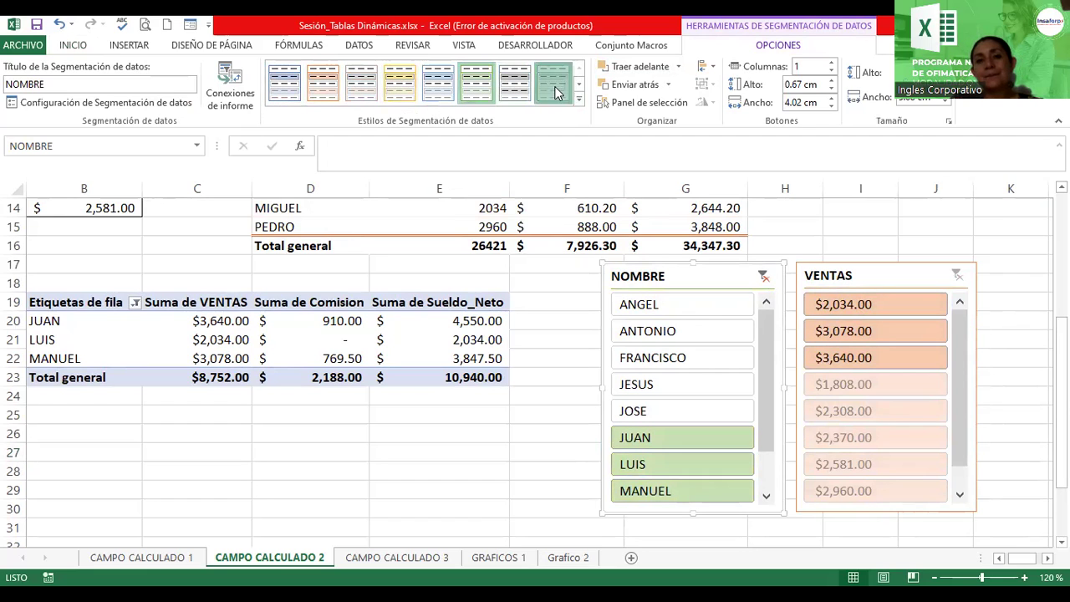
{"action": "left_click", "coordinate": [565, 94]}
{"action": "left_click", "coordinate": [577, 101]}
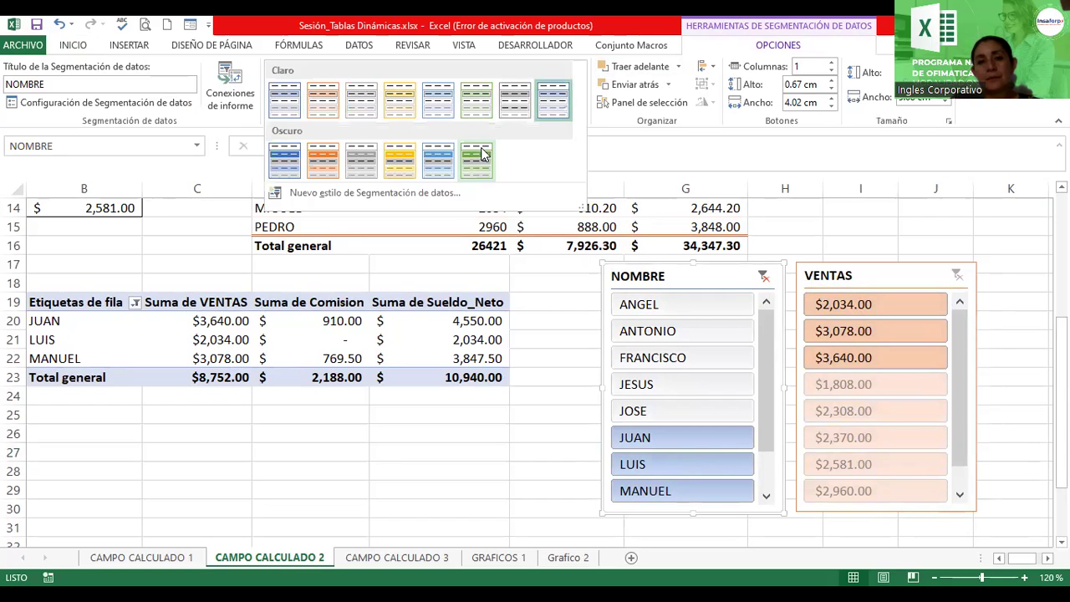
{"action": "left_click", "coordinate": [481, 154]}
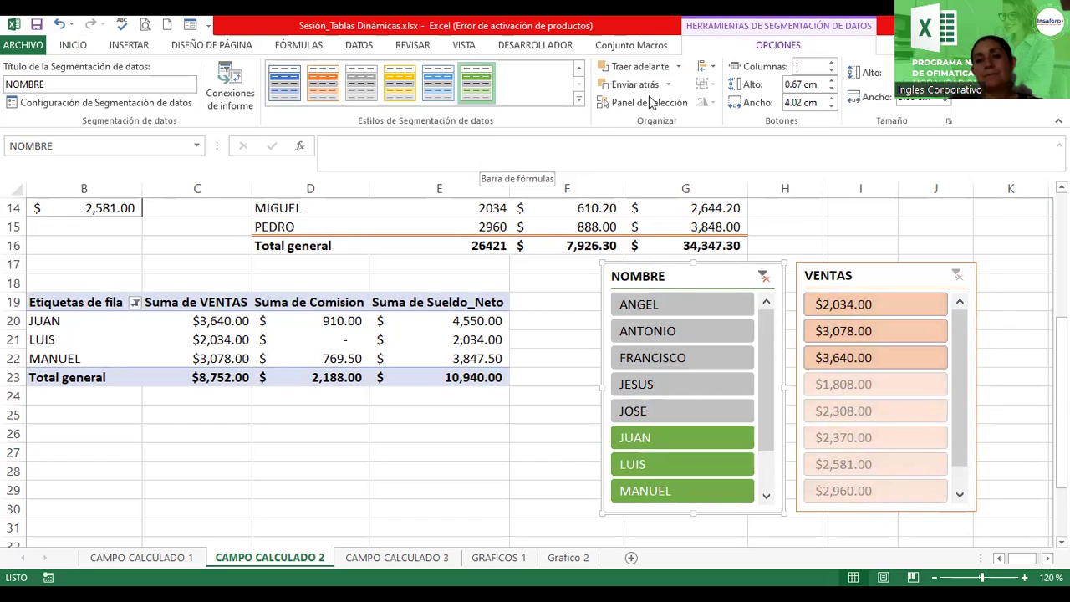
{"action": "left_click", "coordinate": [763, 277]}
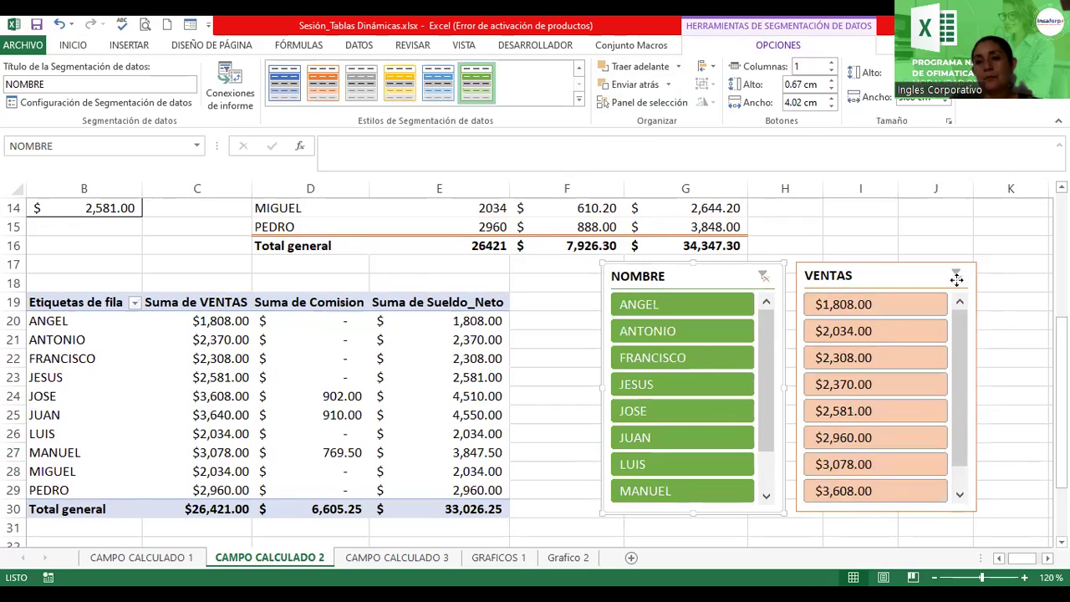
Clear the VENTAS filter so the pivot shows JESUS alone with $2,581.00 sales
{"action": "left_click", "coordinate": [816, 360]}
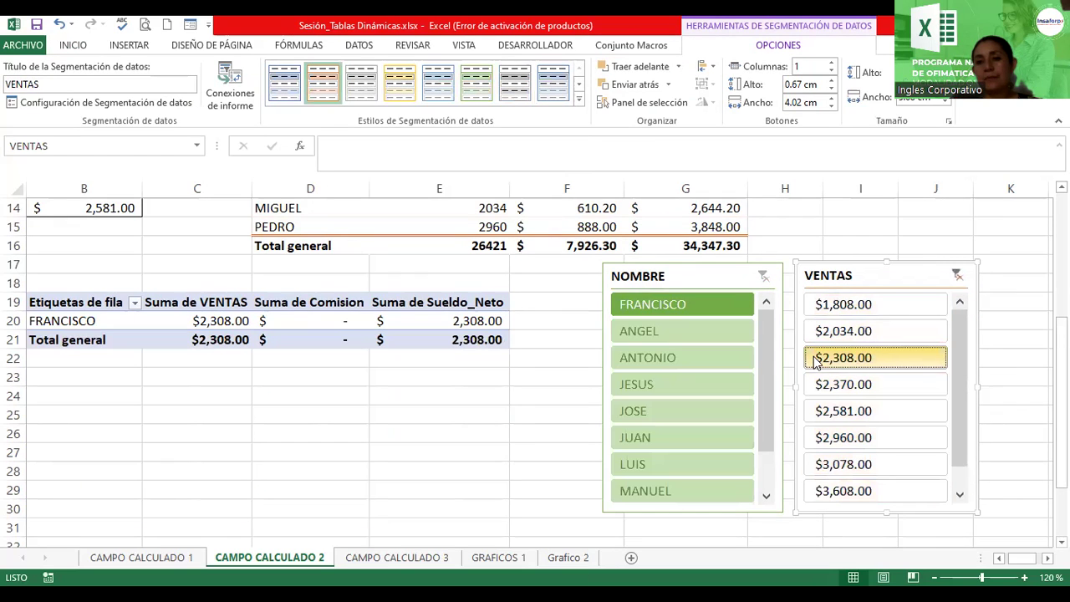
{"action": "left_click", "coordinate": [703, 386]}
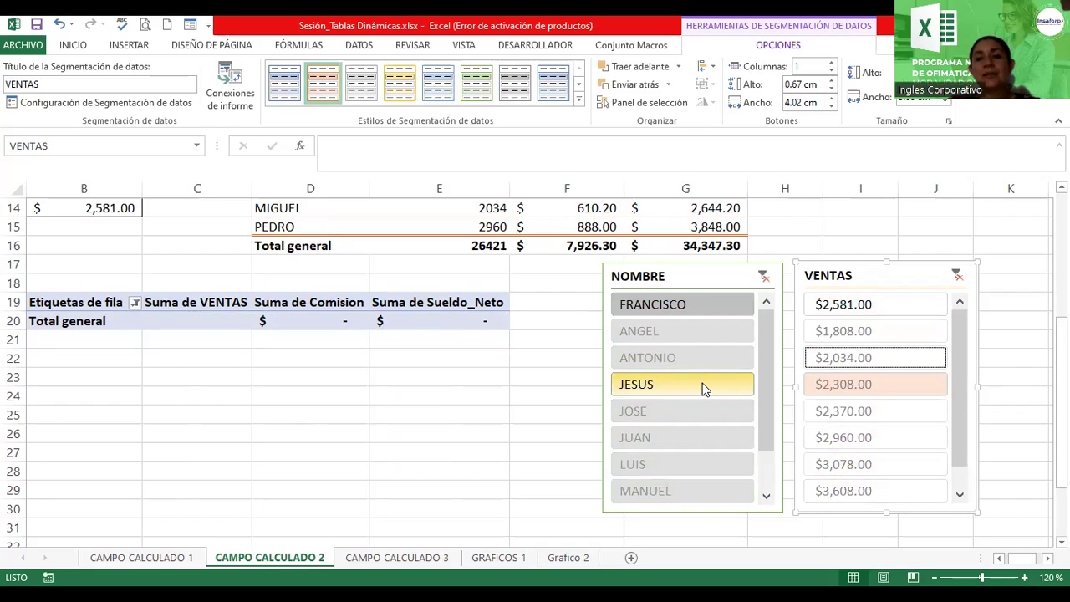
{"action": "left_click", "coordinate": [844, 384]}
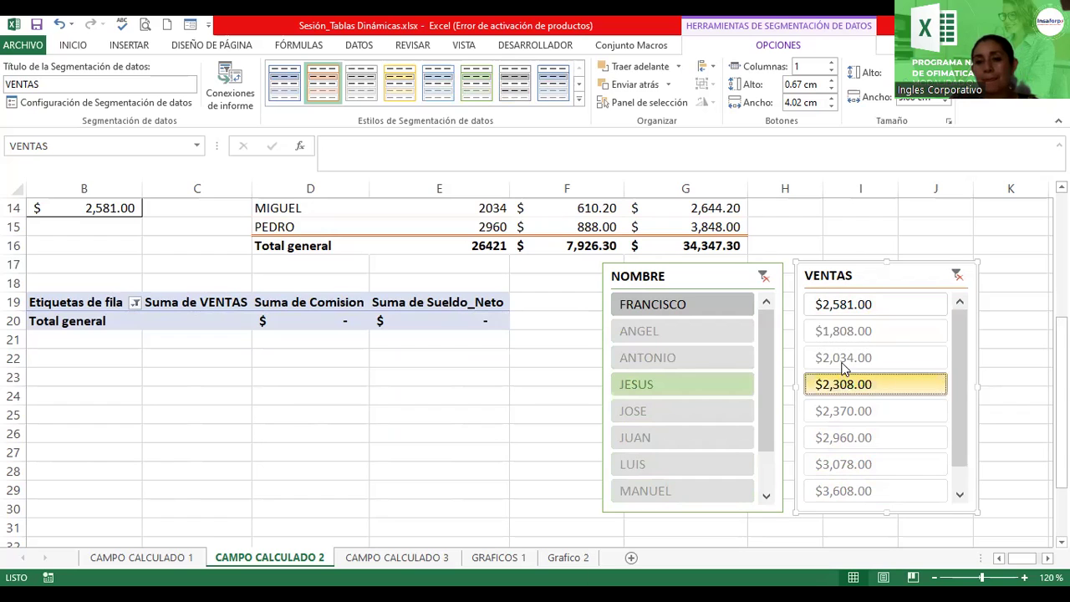
{"action": "left_click", "coordinate": [844, 359]}
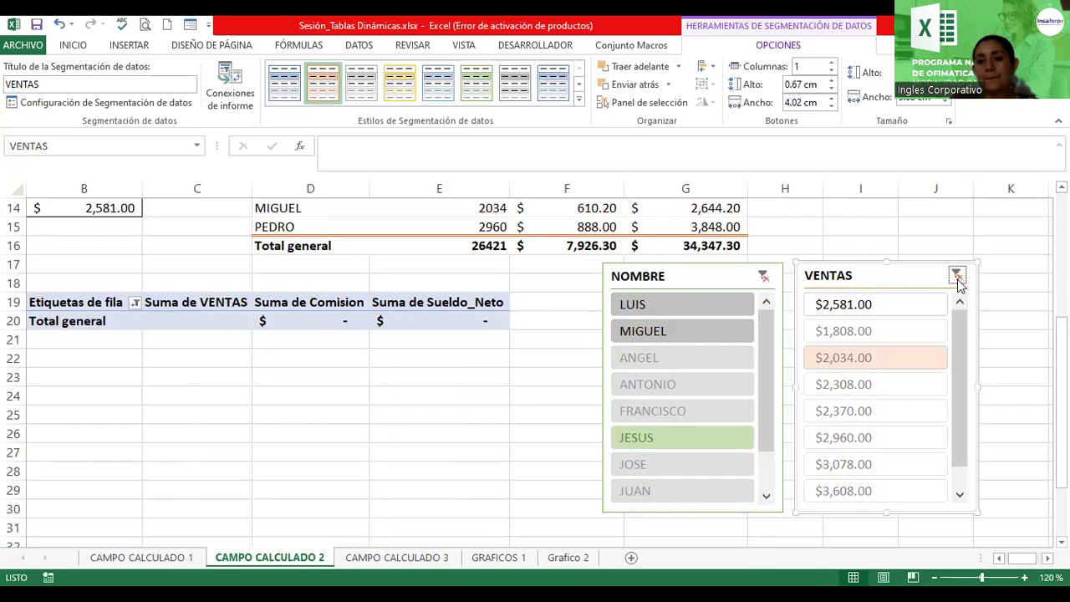
{"action": "left_click", "coordinate": [958, 277]}
{"action": "left_click", "coordinate": [684, 387]}
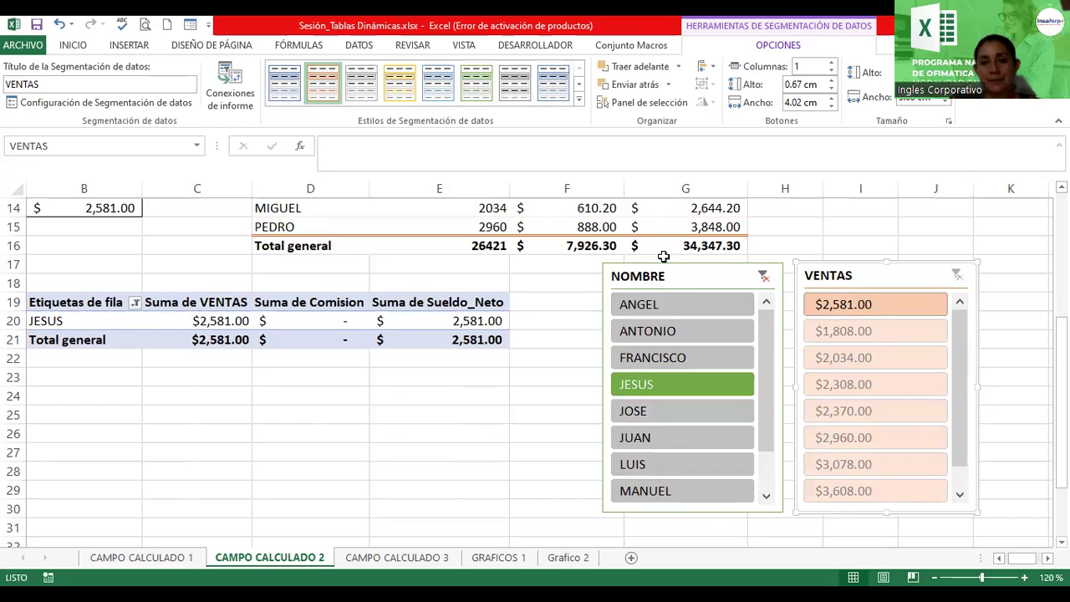
{"action": "left_click", "coordinate": [418, 468]}
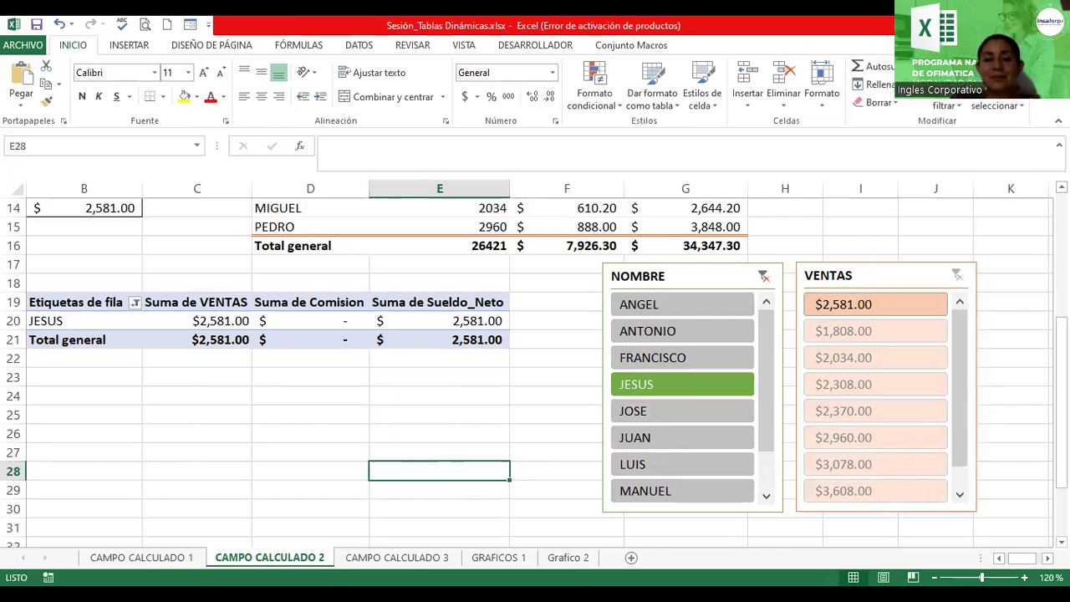
Go to the CAMPO CALCULADO 3 sheet, select cell G4 in its pivot, and show ANALIZAR
{"action": "left_click", "coordinate": [373, 558]}
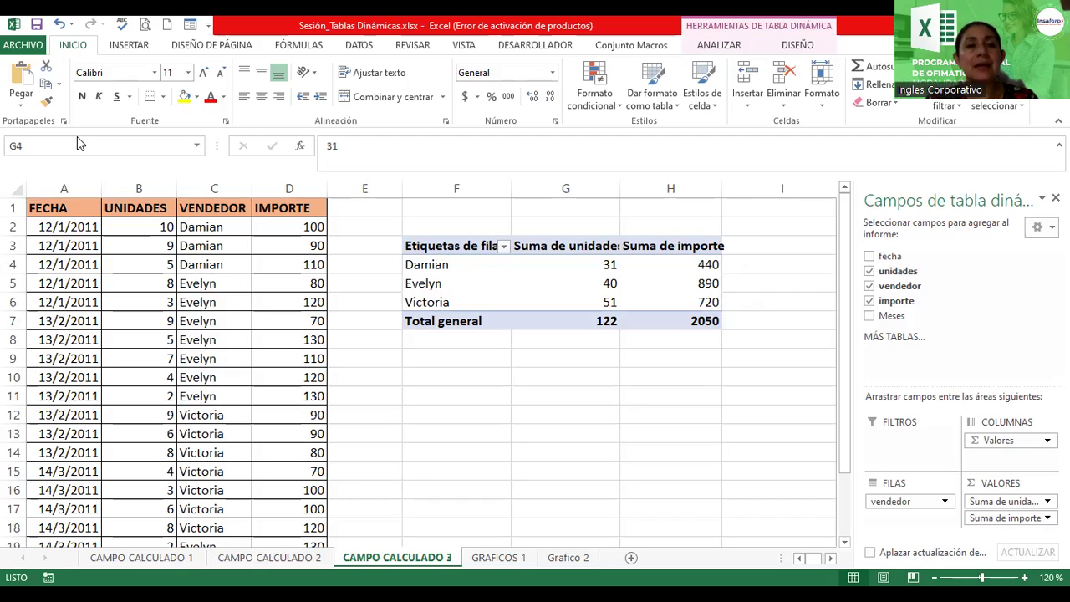
{"action": "left_click", "coordinate": [595, 266]}
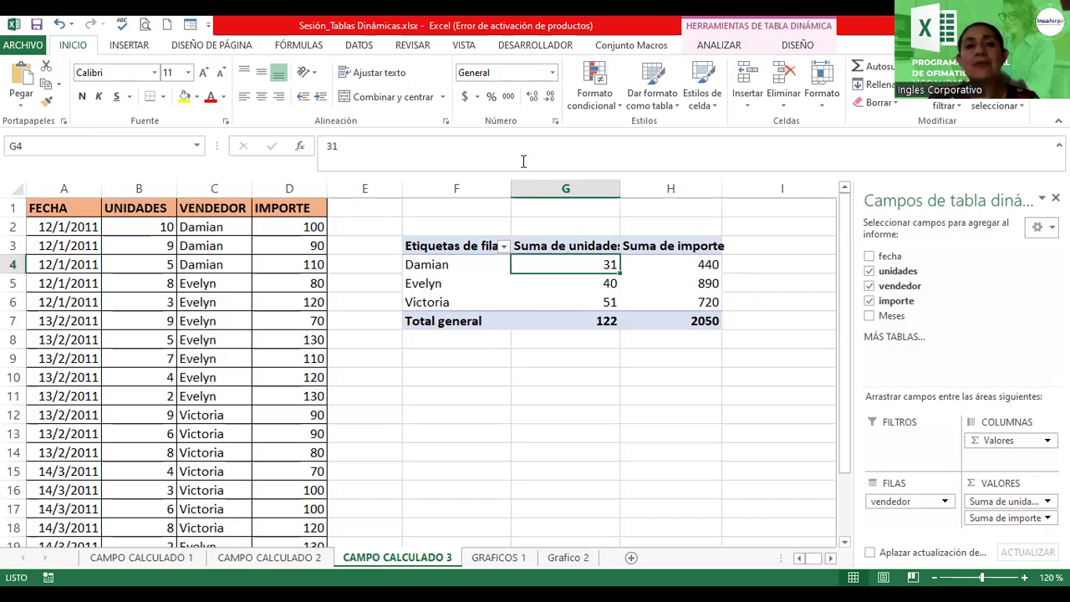
{"action": "left_click", "coordinate": [717, 47]}
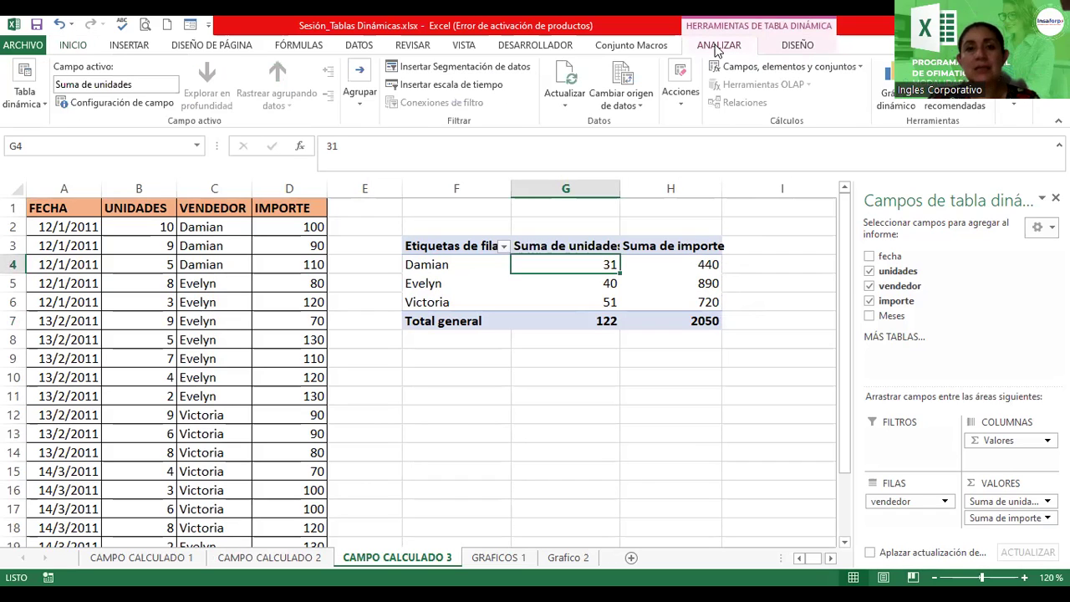
Insert unidades, vendedor and importe slicers, moving the importe slicer to the right
{"action": "left_click", "coordinate": [464, 67]}
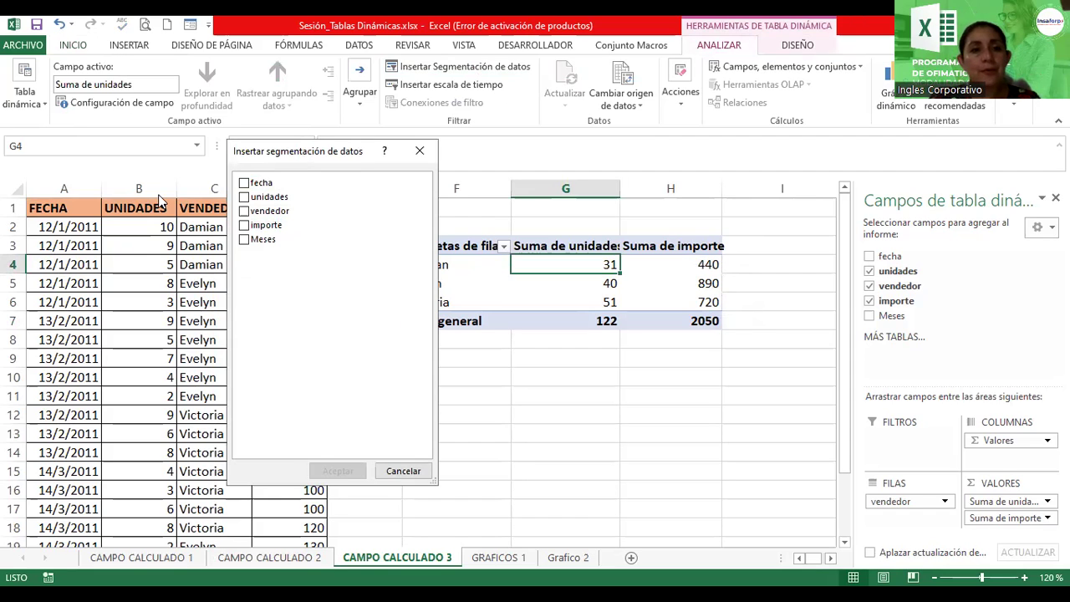
{"action": "left_click_drag", "start_coordinate": [298, 156], "coordinate": [192, 190]}
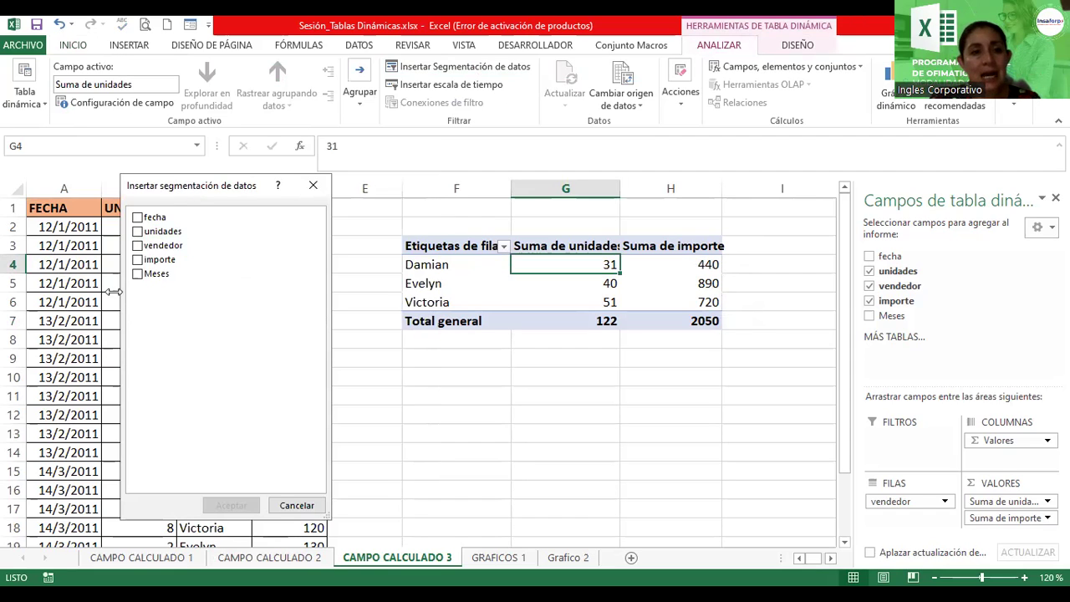
{"action": "left_click", "coordinate": [137, 246]}
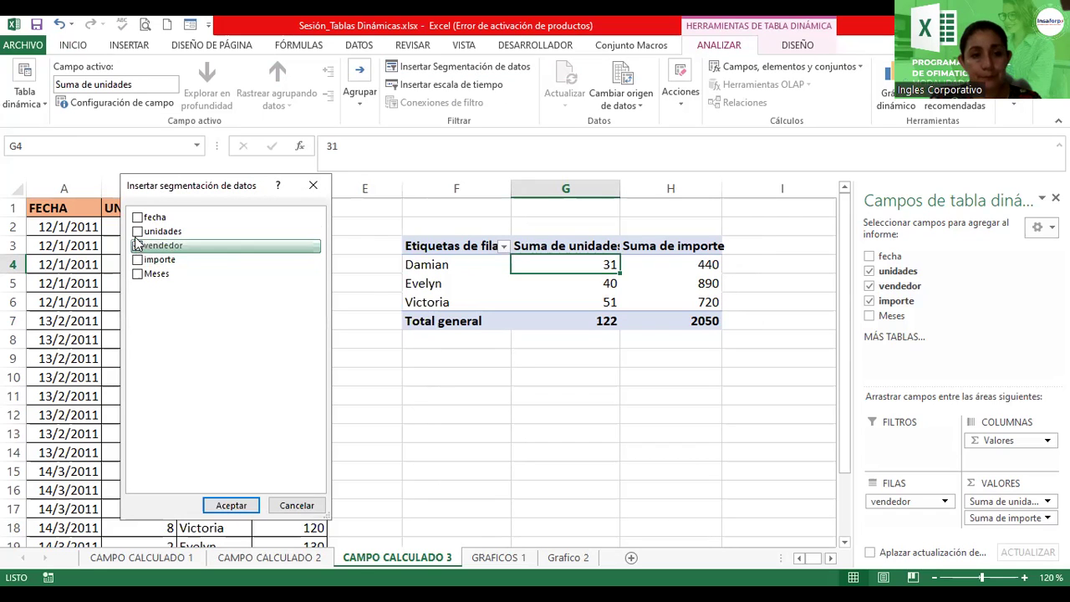
{"action": "left_click", "coordinate": [138, 231]}
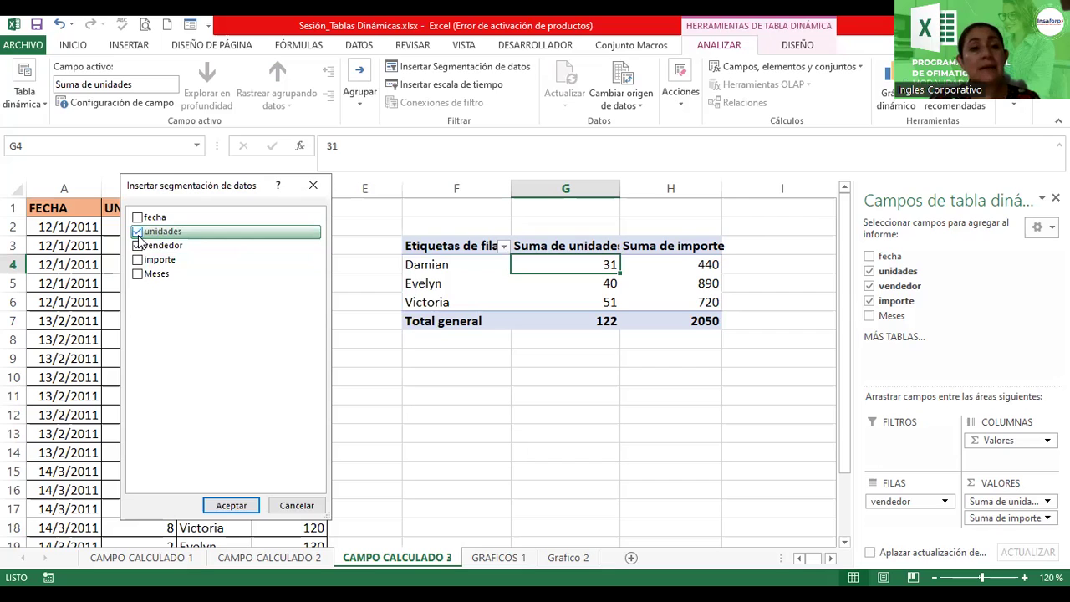
{"action": "left_click", "coordinate": [236, 507]}
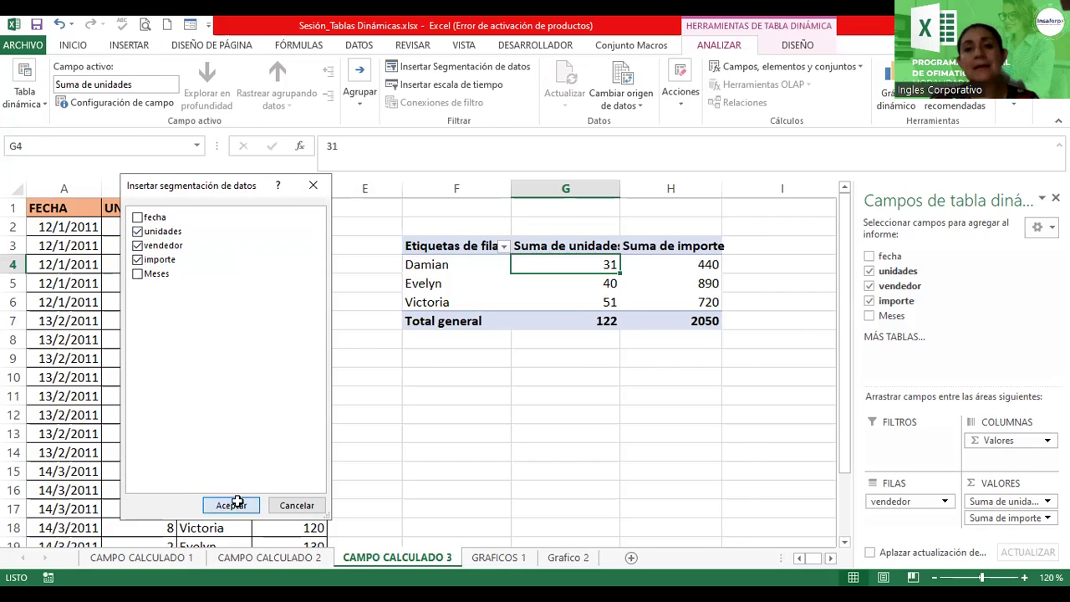
{"action": "mouse_move", "coordinate": [502, 314]}
{"action": "left_mouse_down"}
{"action": "mouse_move", "coordinate": [760, 287]}
{"action": "mouse_move", "coordinate": [853, 270]}
{"action": "mouse_move", "coordinate": [867, 257]}
{"action": "mouse_move", "coordinate": [921, 262]}
{"action": "left_mouse_up"}
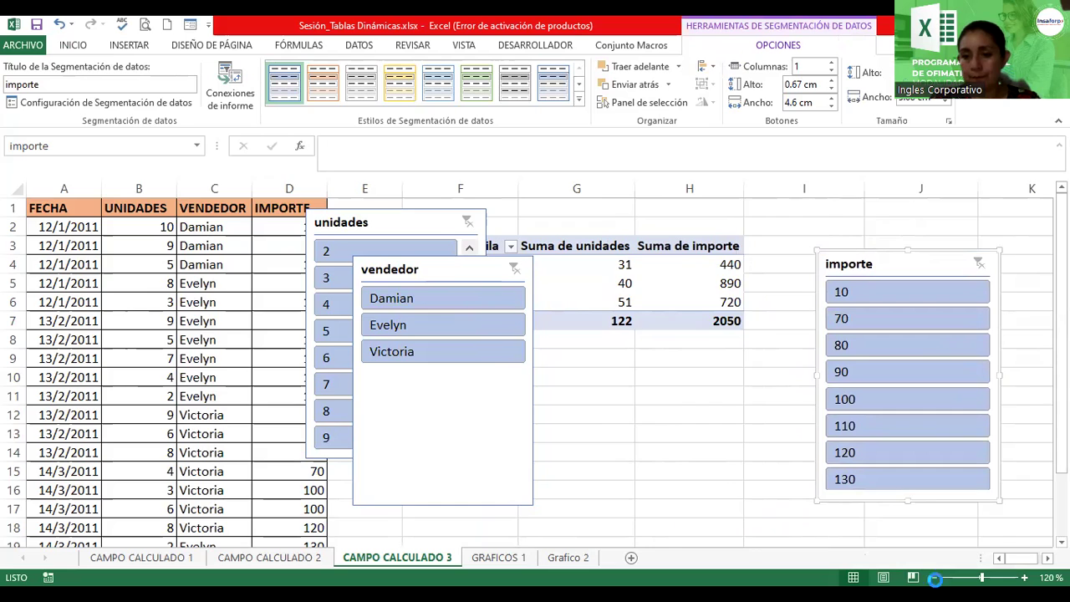
Shift the importe slicer to columns K–L, then line up vendedor and unidades beside the pivot table
{"action": "scroll", "coordinate": [847, 478], "scroll_direction": "down", "scroll_amount": 1, "text": "ctrl"}
{"action": "scroll", "coordinate": [847, 478], "scroll_direction": "down", "scroll_amount": 1, "text": "ctrl"}
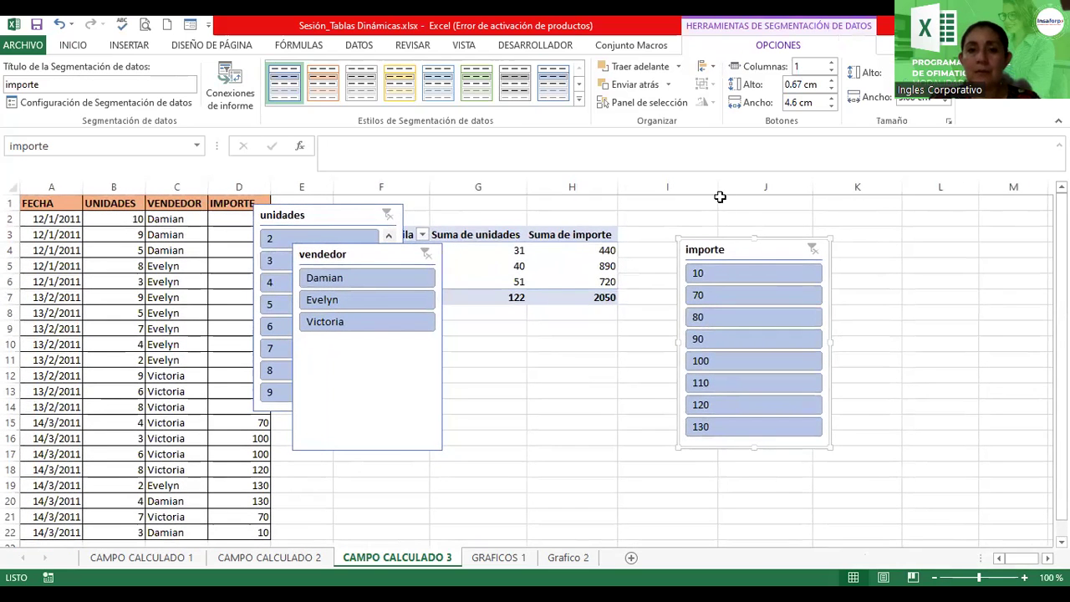
{"action": "left_click_drag", "start_coordinate": [762, 248], "coordinate": [928, 246]}
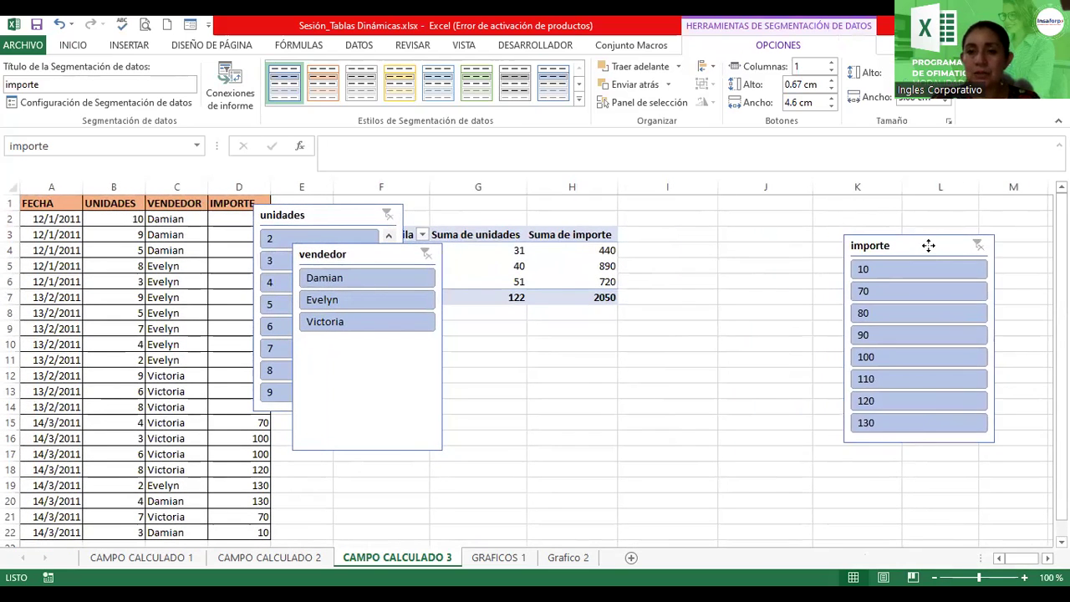
{"action": "mouse_move", "coordinate": [355, 255]}
{"action": "left_mouse_down"}
{"action": "mouse_move", "coordinate": [631, 201]}
{"action": "mouse_move", "coordinate": [707, 246]}
{"action": "left_mouse_up"}
{"action": "mouse_move", "coordinate": [314, 216]}
{"action": "left_mouse_down"}
{"action": "mouse_move", "coordinate": [783, 316]}
{"action": "mouse_move", "coordinate": [794, 359]}
{"action": "mouse_move", "coordinate": [842, 246]}
{"action": "mouse_move", "coordinate": [1042, 250]}
{"action": "mouse_move", "coordinate": [728, 259]}
{"action": "mouse_move", "coordinate": [668, 243]}
{"action": "left_mouse_up"}
{"action": "left_click", "coordinate": [865, 249]}
{"action": "left_click", "coordinate": [841, 281]}
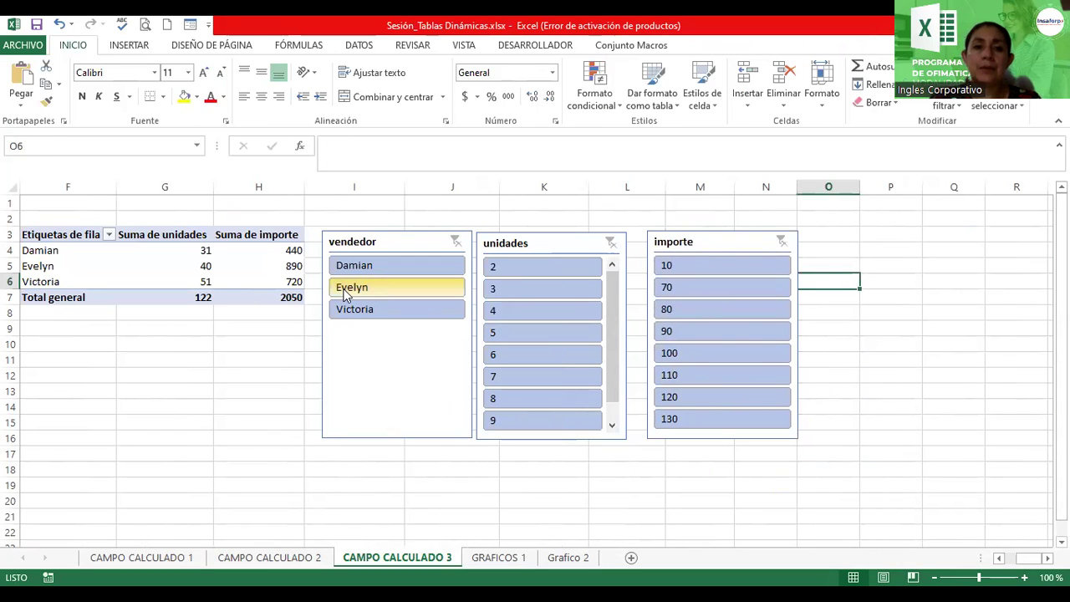
{"action": "left_click", "coordinate": [344, 293]}
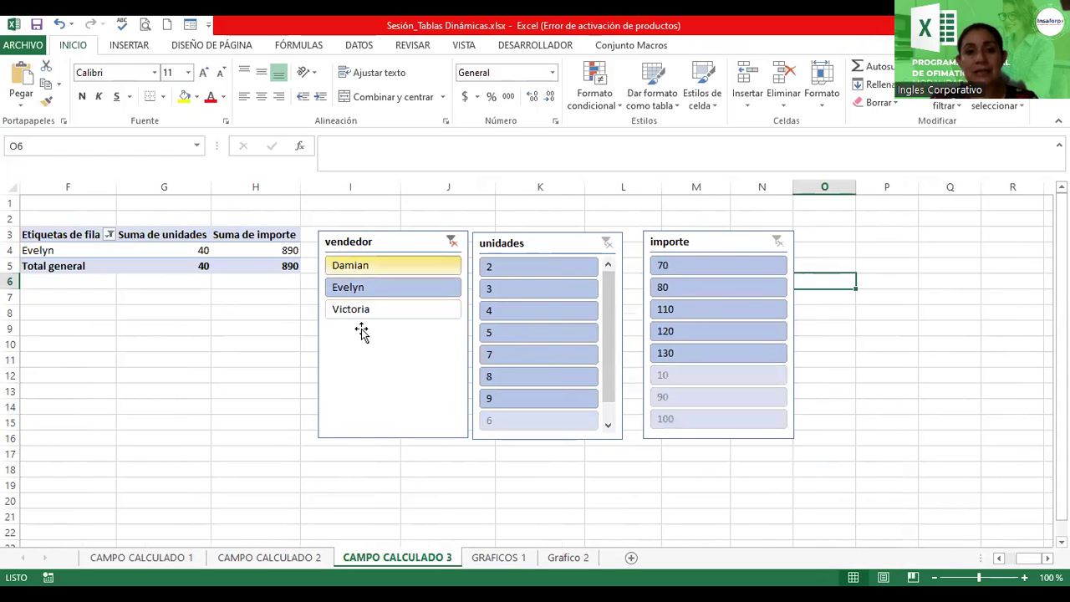
{"action": "left_click", "coordinate": [360, 318]}
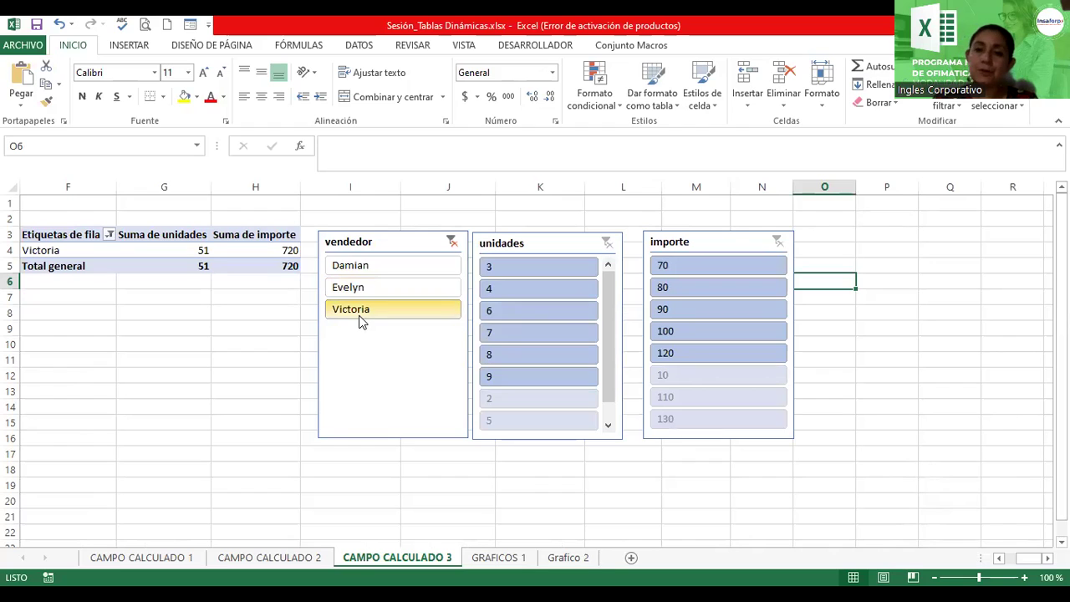
{"action": "left_click", "coordinate": [361, 269]}
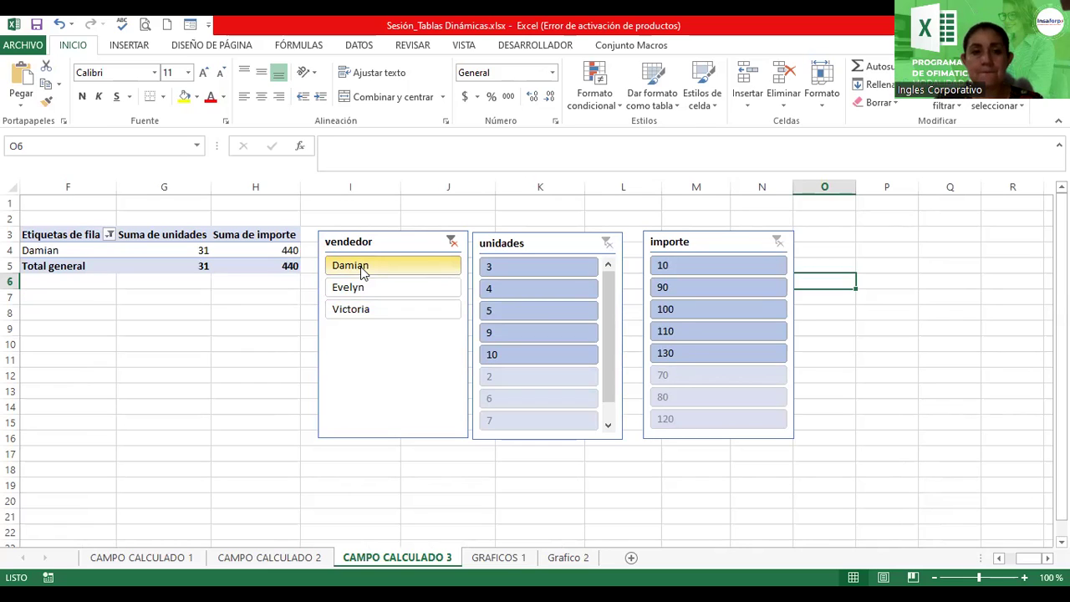
{"action": "left_click", "coordinate": [155, 264]}
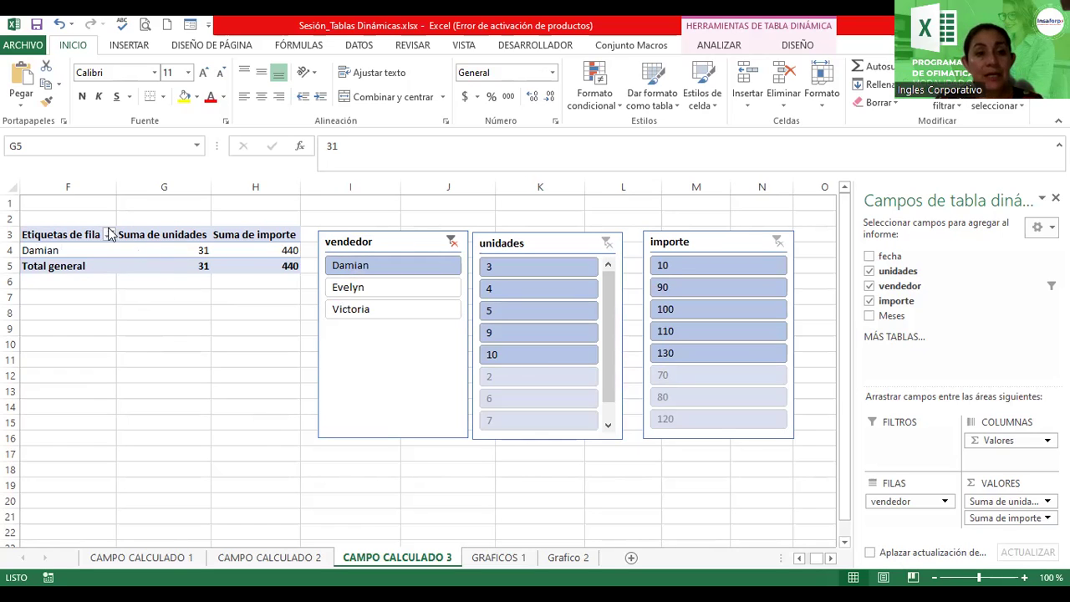
{"action": "left_click", "coordinate": [362, 290]}
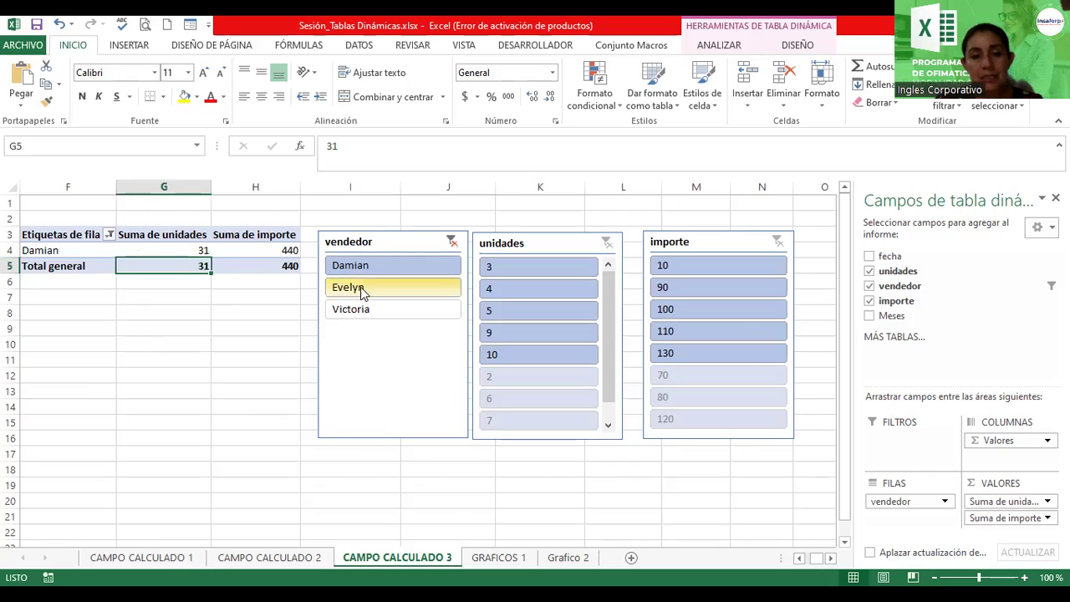
{"action": "left_click", "coordinate": [352, 311]}
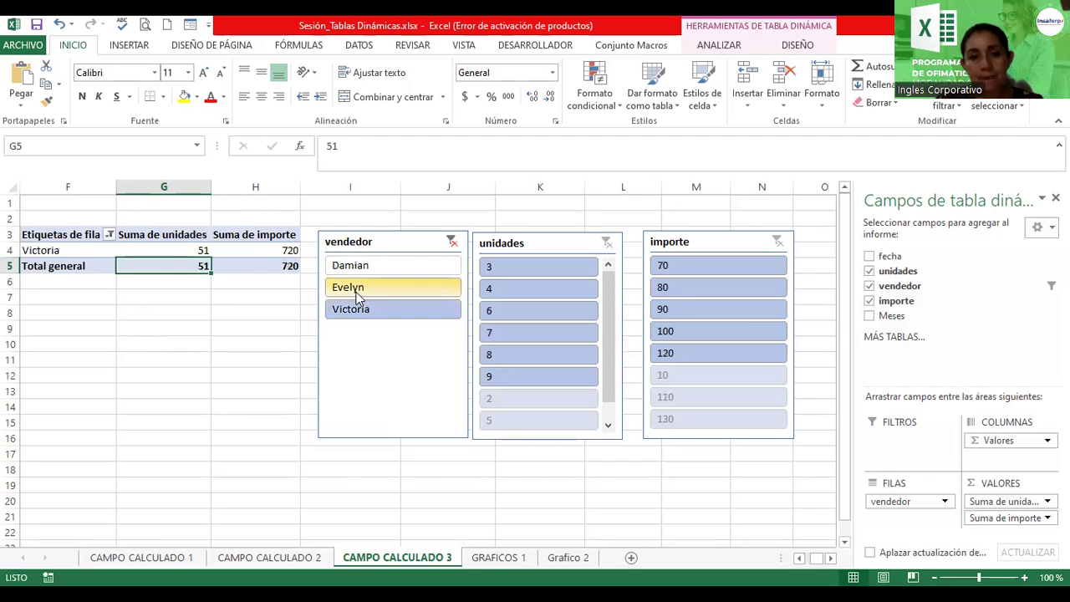
{"action": "left_click", "coordinate": [356, 295]}
{"action": "left_click", "coordinate": [451, 241]}
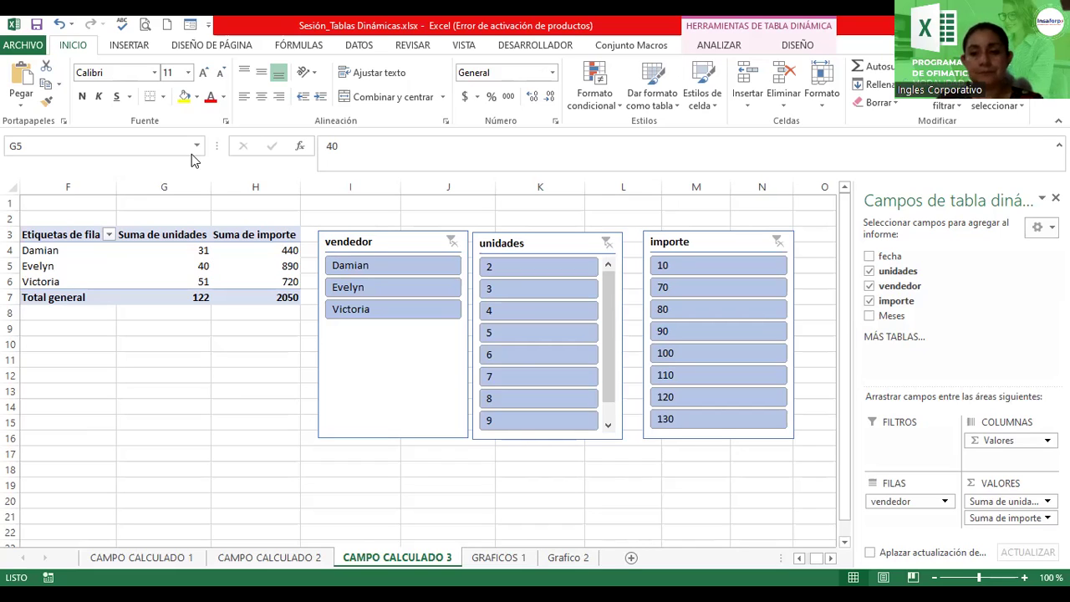
{"action": "left_click", "coordinate": [170, 267]}
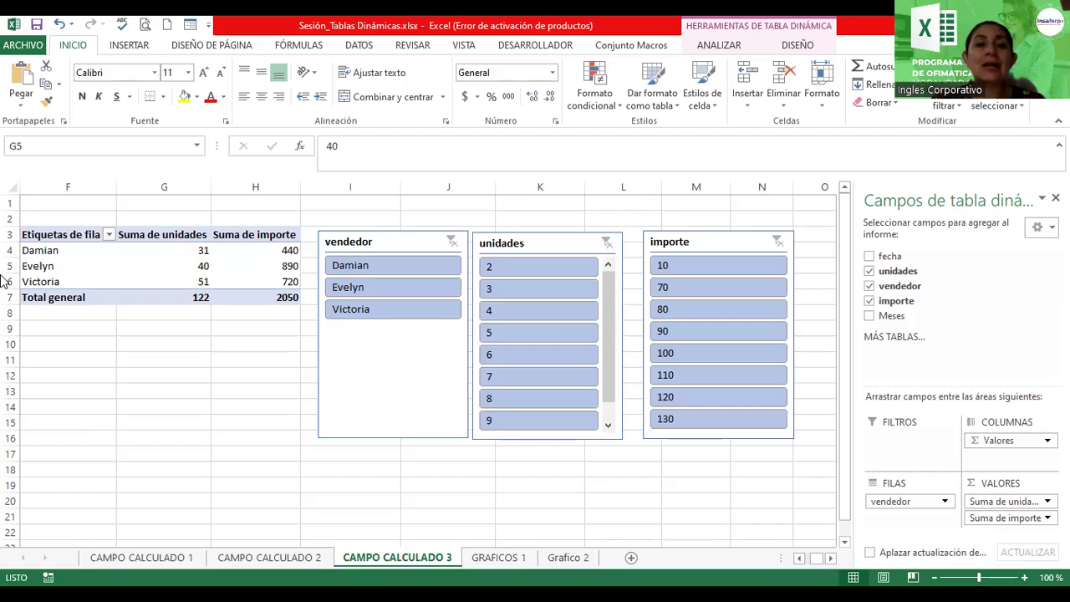
{"action": "left_click", "coordinate": [157, 260]}
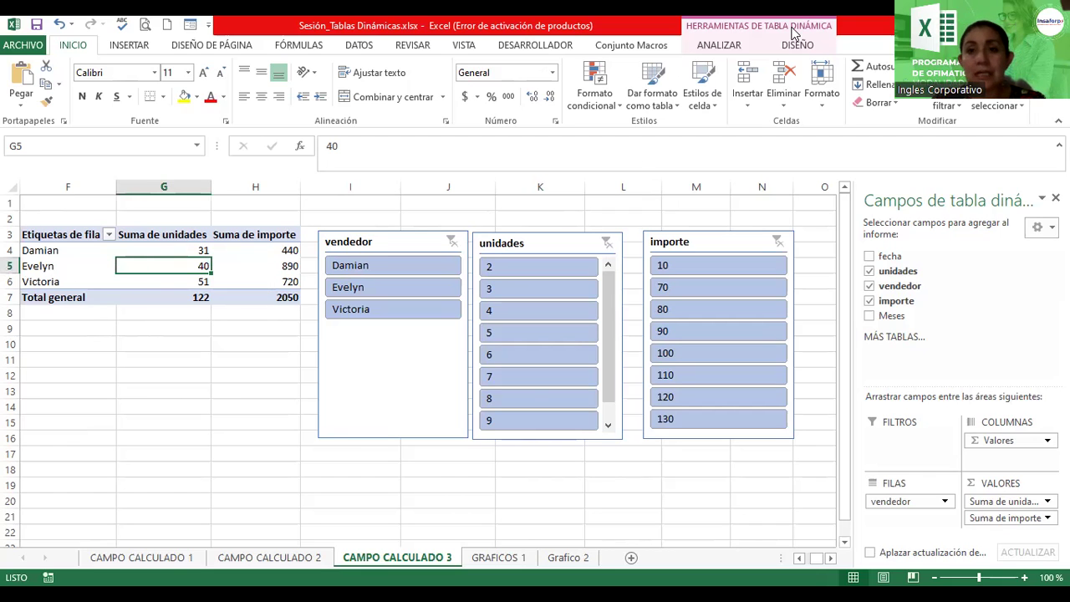
Start a new calculated field from the pivot analysis tools and name it Comisiones
{"action": "left_click", "coordinate": [719, 45]}
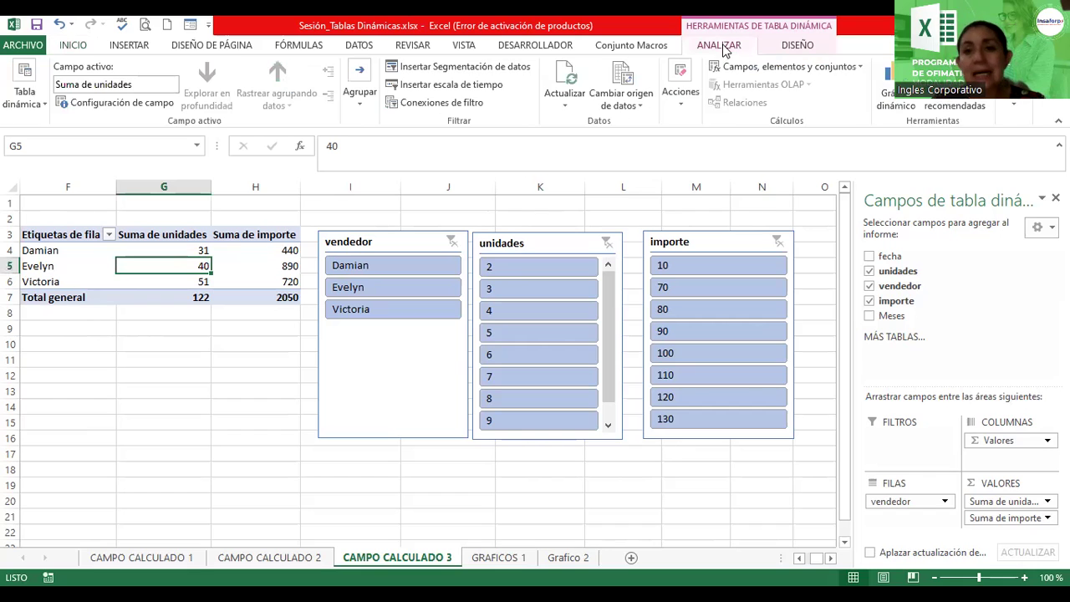
{"action": "left_click", "coordinate": [850, 70]}
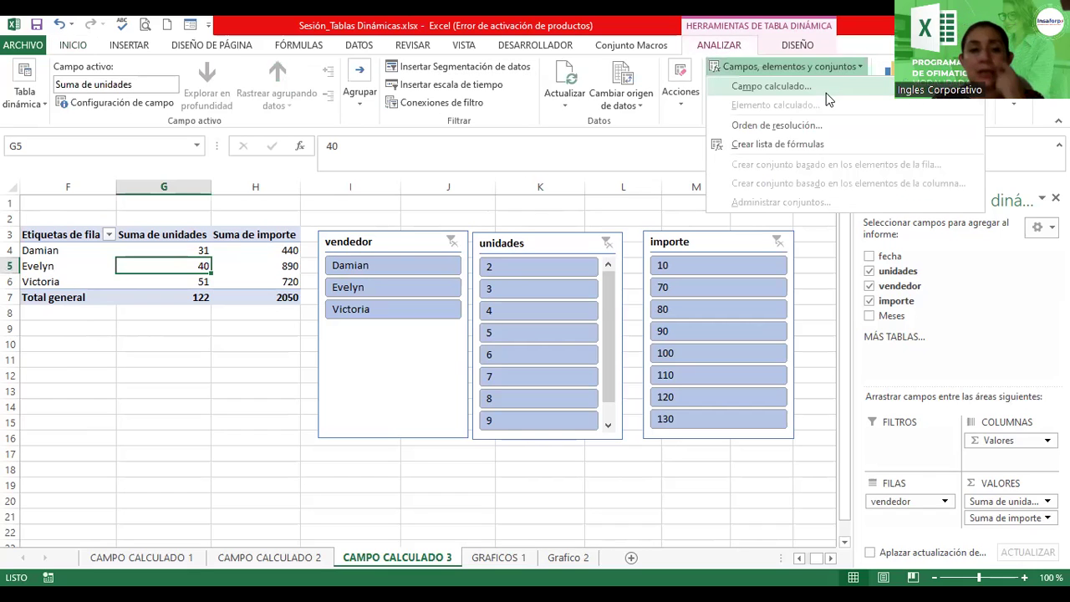
{"action": "left_click", "coordinate": [826, 92]}
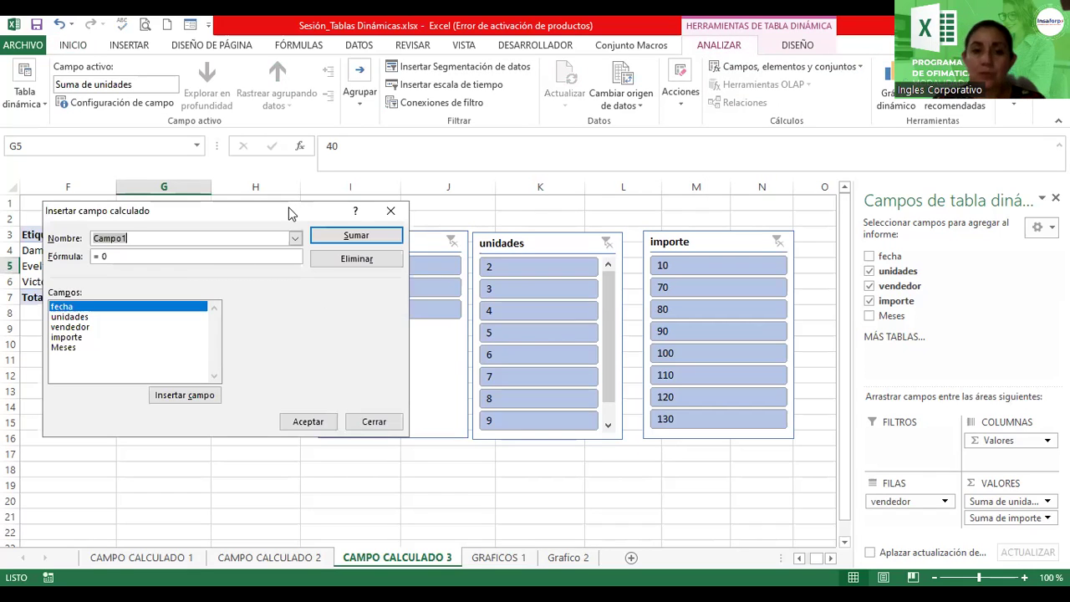
{"action": "left_click_drag", "start_coordinate": [288, 214], "coordinate": [529, 211]}
{"action": "type", "text": "Comisiones"}
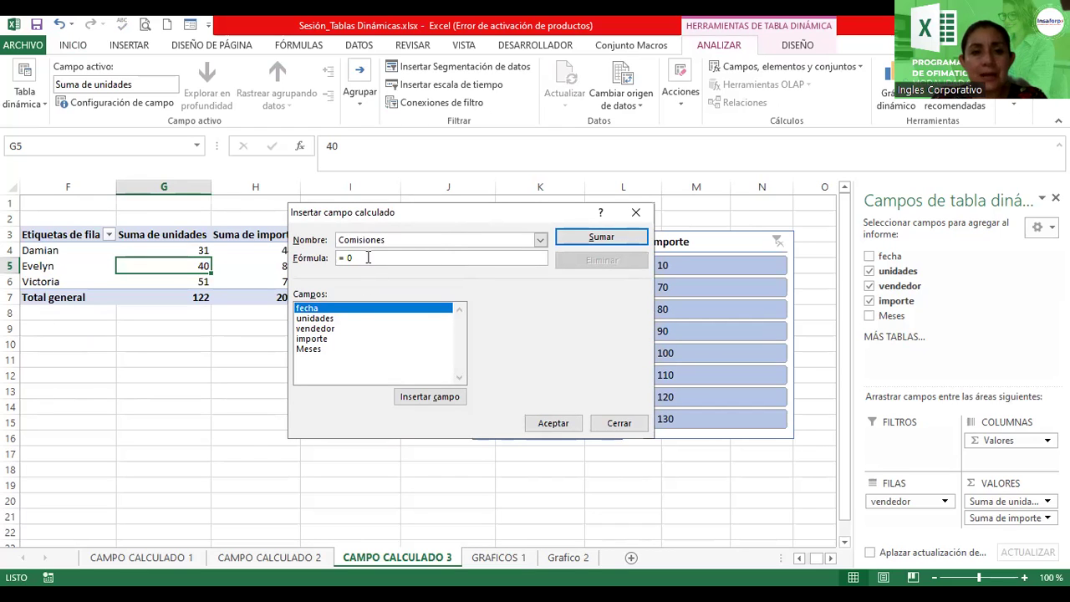
Build the formula =(importe/unidades)*17 and add the field with Sumar
{"action": "key", "text": "BackSpace"}
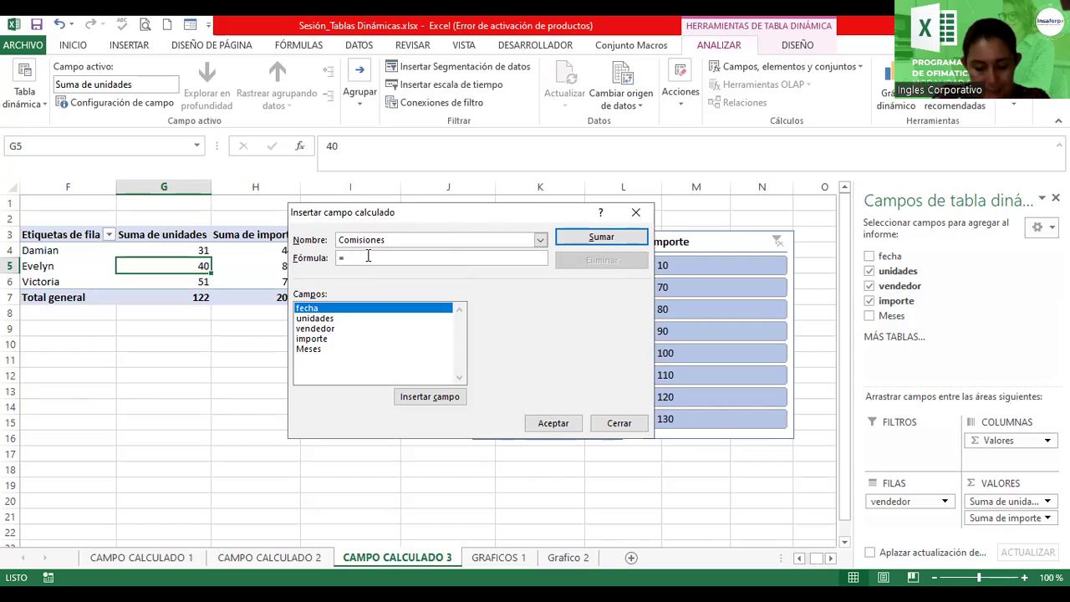
{"action": "type", "text": "("}
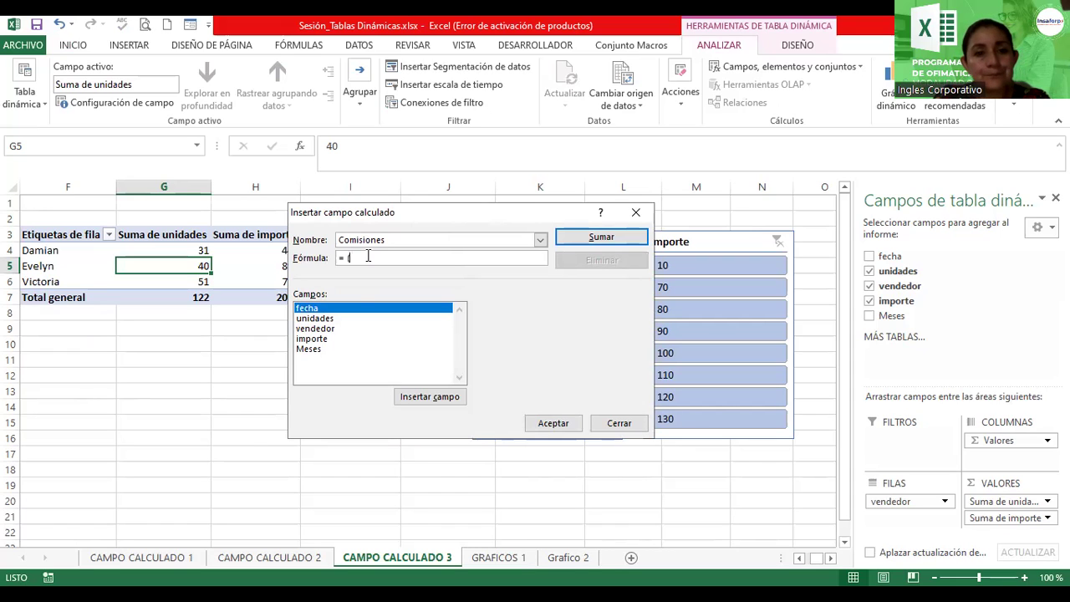
{"action": "double_click", "coordinate": [323, 339]}
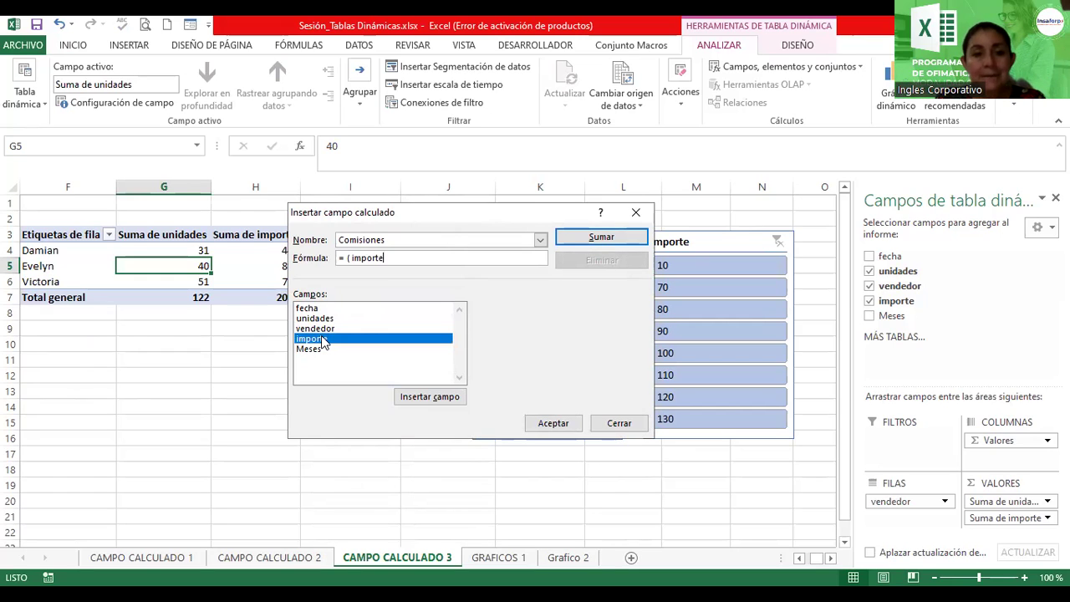
{"action": "type", "text": "/"}
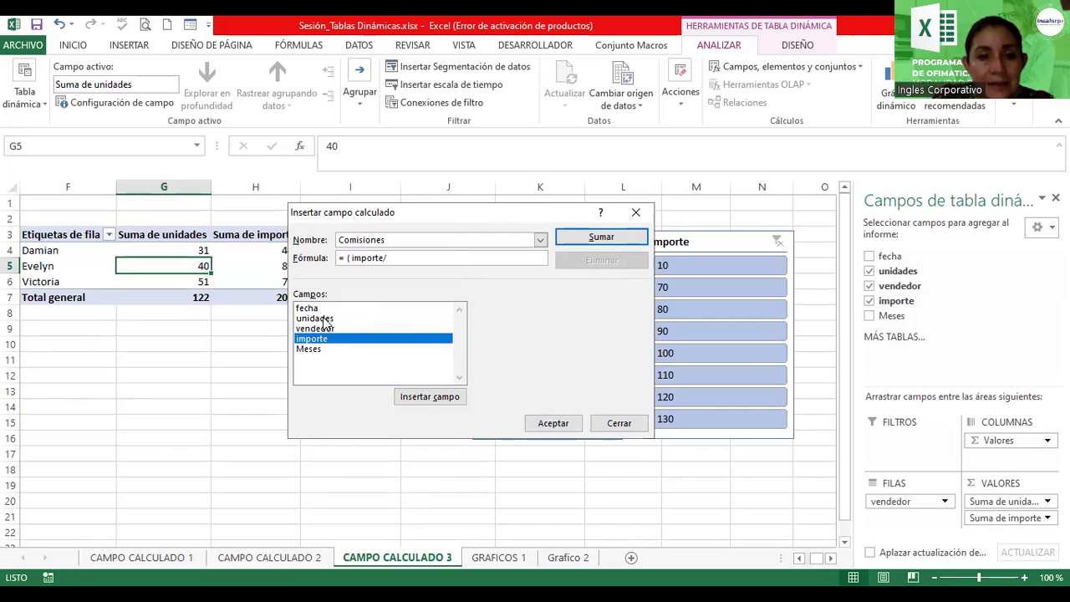
{"action": "double_click", "coordinate": [327, 321]}
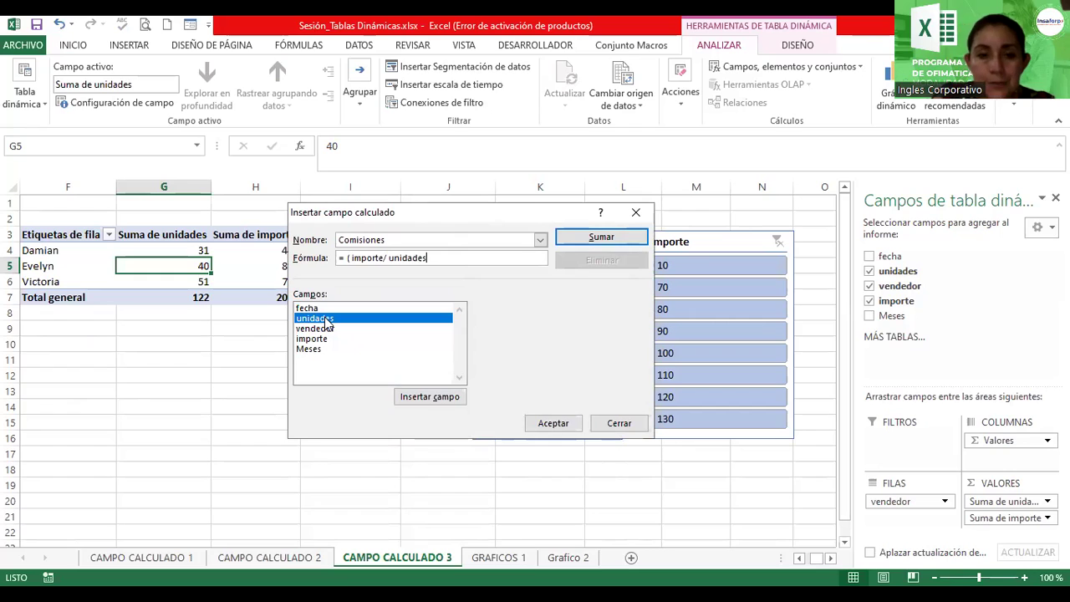
{"action": "type", "text": ")"}
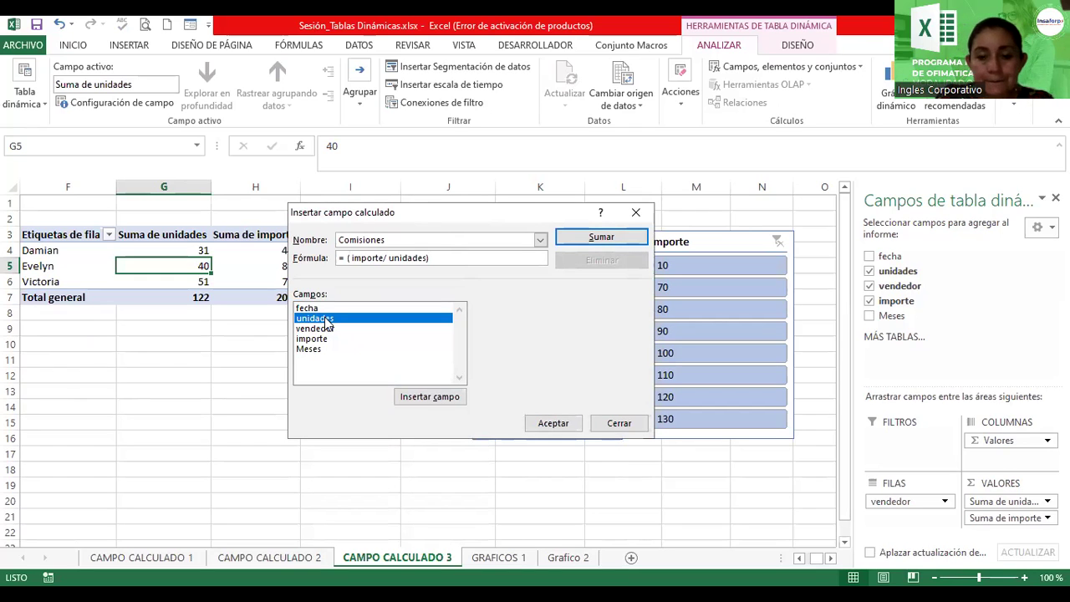
{"action": "type", "text": "+"}
{"action": "key", "text": "BackSpace"}
{"action": "type", "text": "*1"}
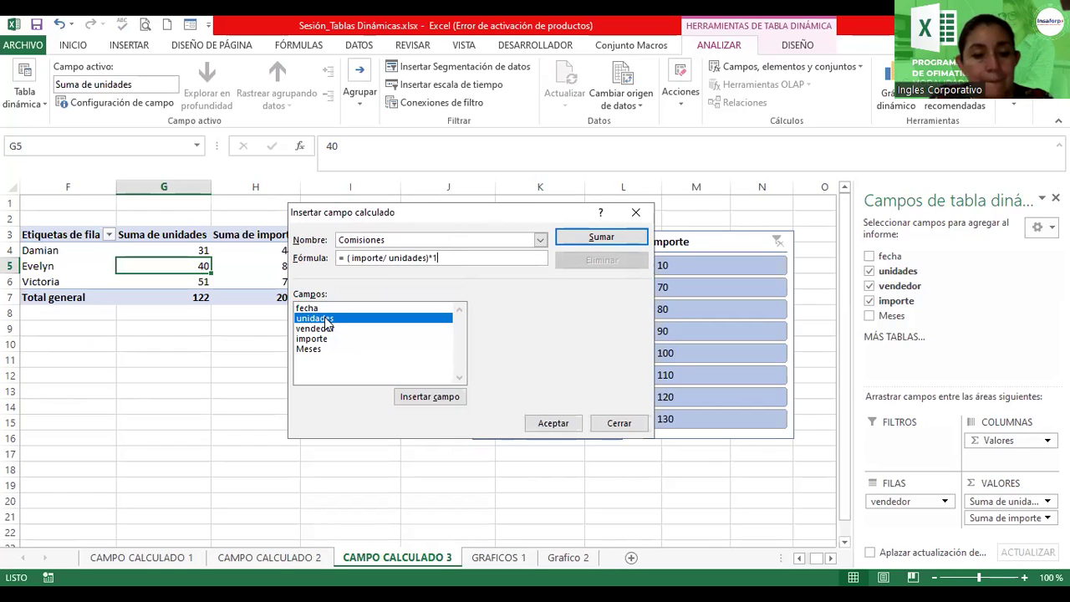
{"action": "type", "text": "7"}
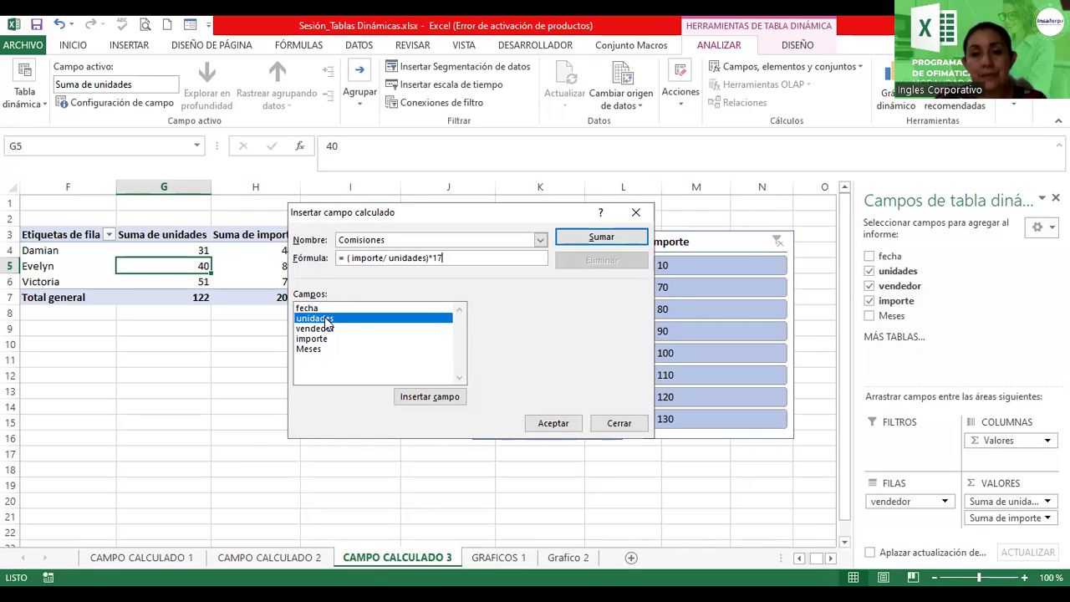
{"action": "left_click", "coordinate": [608, 238]}
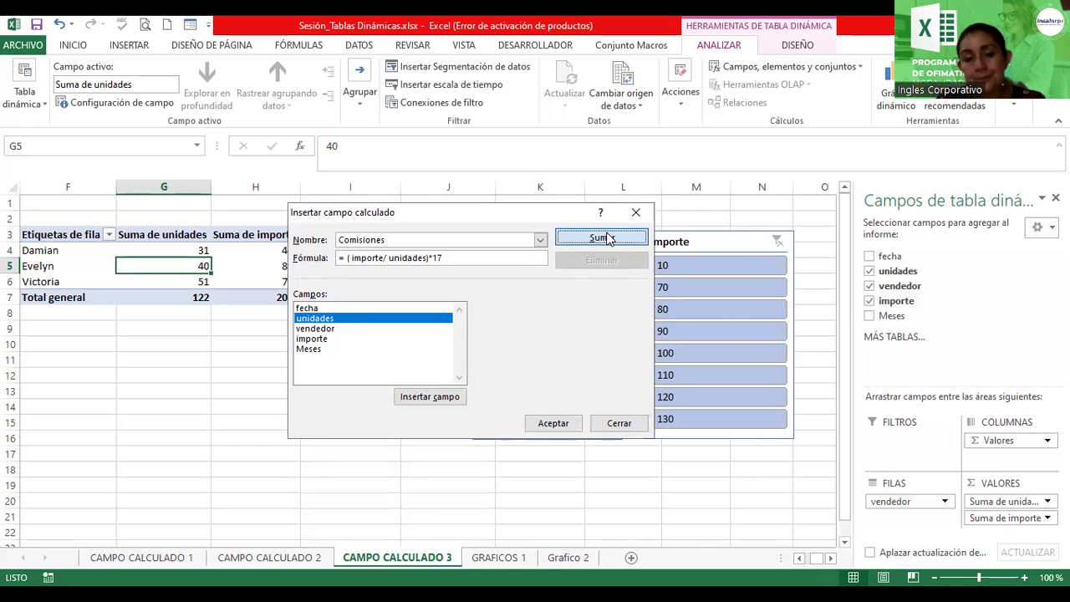
Apply the field so Suma de Comisiones appears, then shift the importe, unidades and vendedor slicers right
{"action": "left_click", "coordinate": [553, 423]}
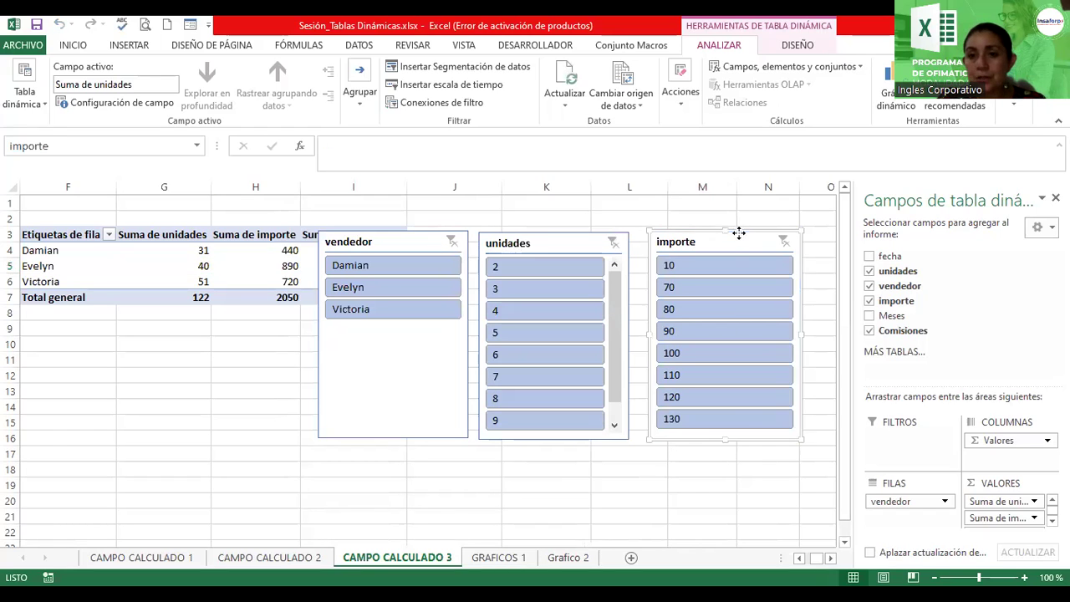
{"action": "left_click_drag", "start_coordinate": [737, 236], "coordinate": [767, 233]}
{"action": "left_click_drag", "start_coordinate": [577, 238], "coordinate": [622, 230]}
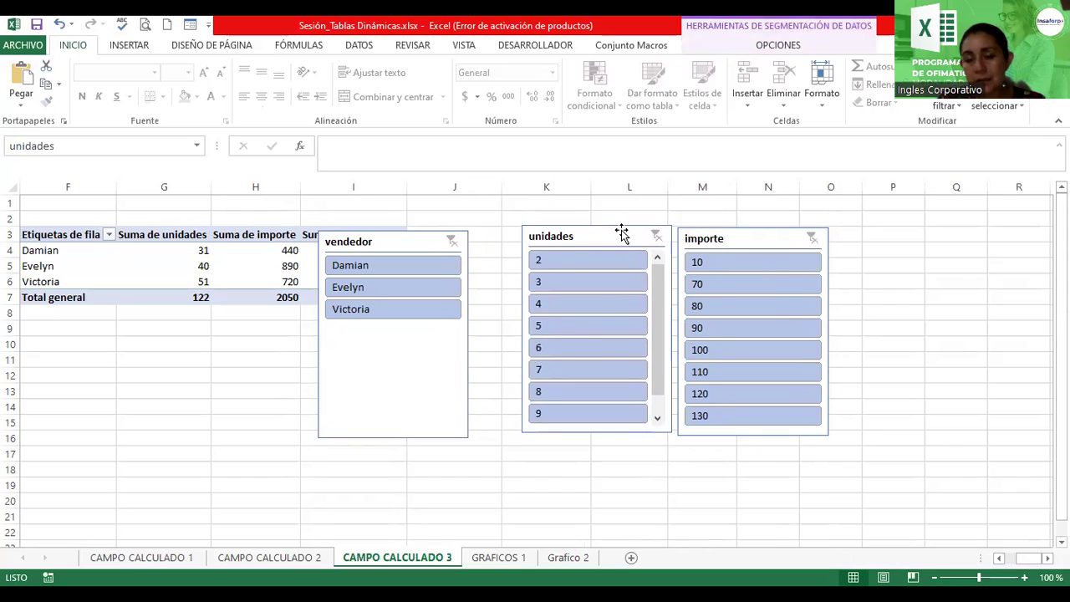
{"action": "left_click", "coordinate": [713, 237], "text": "ctrl"}
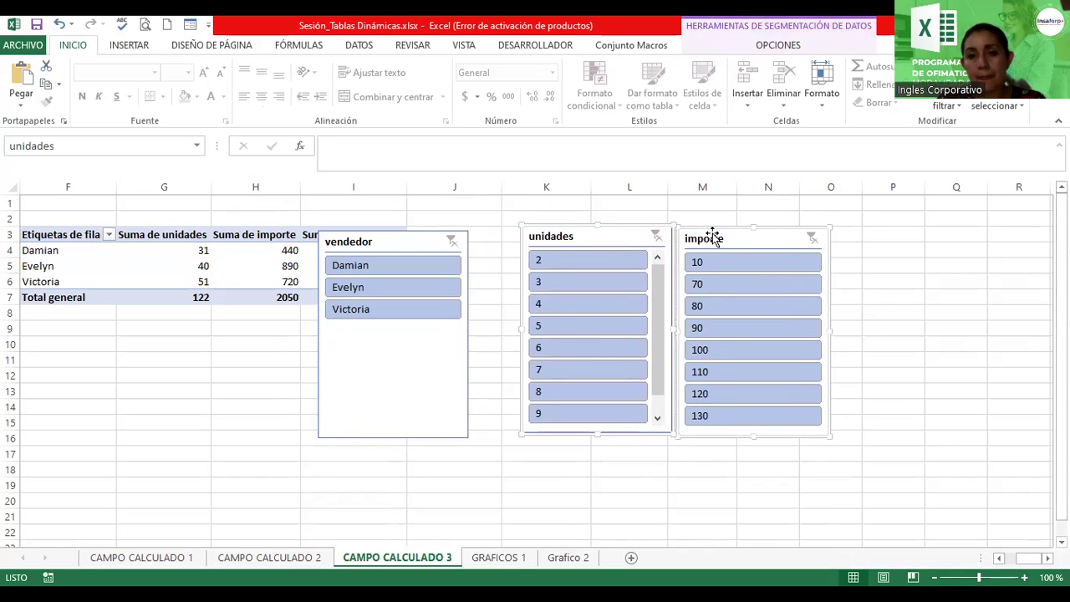
{"action": "left_click_drag", "start_coordinate": [713, 236], "coordinate": [755, 233]}
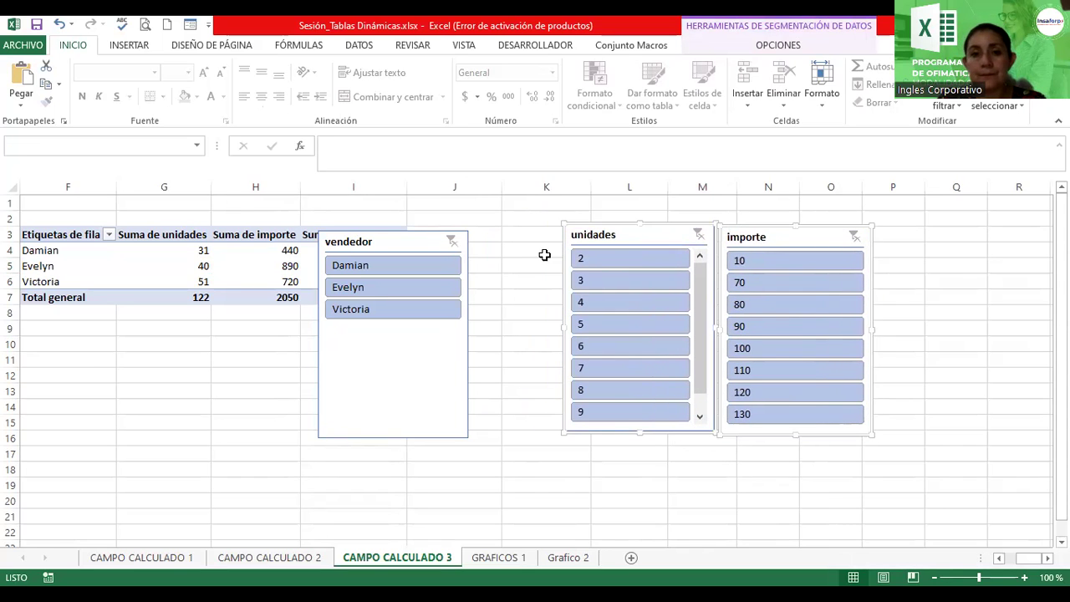
{"action": "left_click_drag", "start_coordinate": [419, 241], "coordinate": [508, 234]}
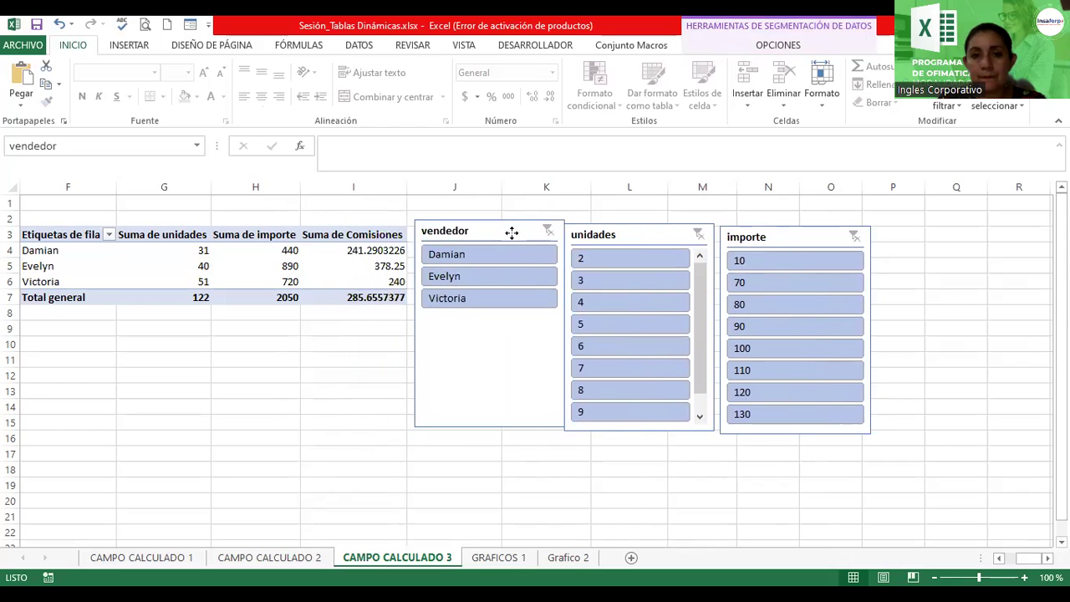
{"action": "left_click", "coordinate": [344, 343]}
{"action": "left_click", "coordinate": [368, 255]}
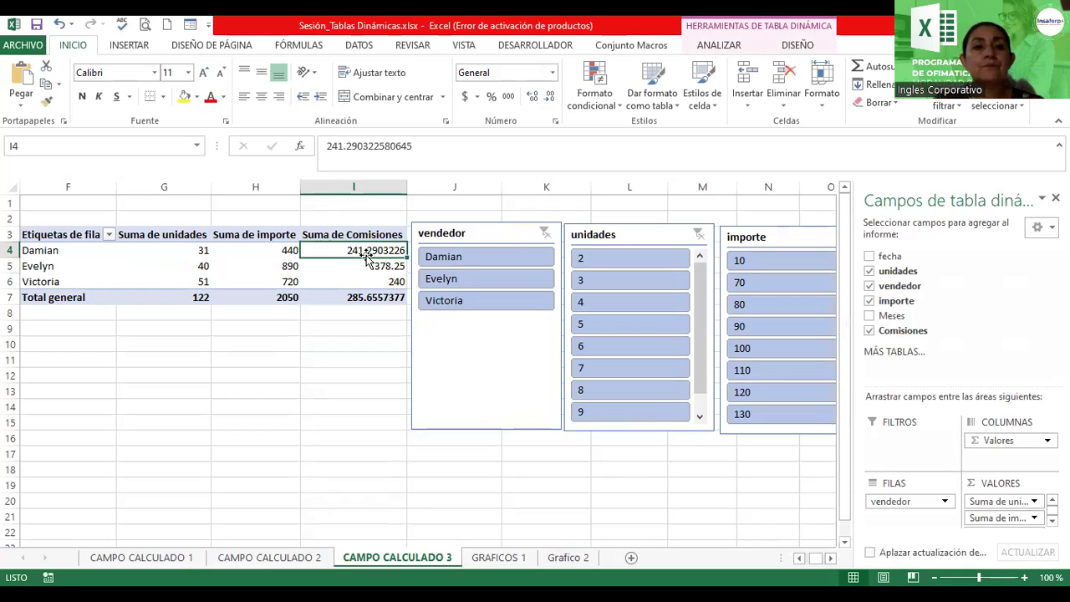
Select a Comisiones cell and open the Campos, elementos y conjuntos options under ANALIZAR
{"action": "left_click", "coordinate": [286, 250]}
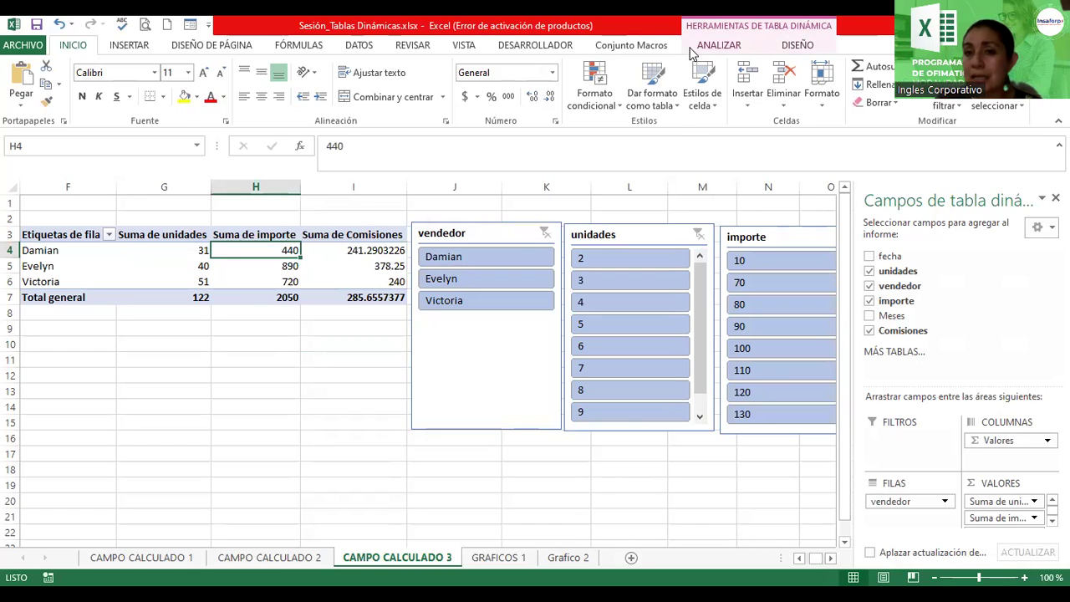
{"action": "left_click", "coordinate": [717, 47]}
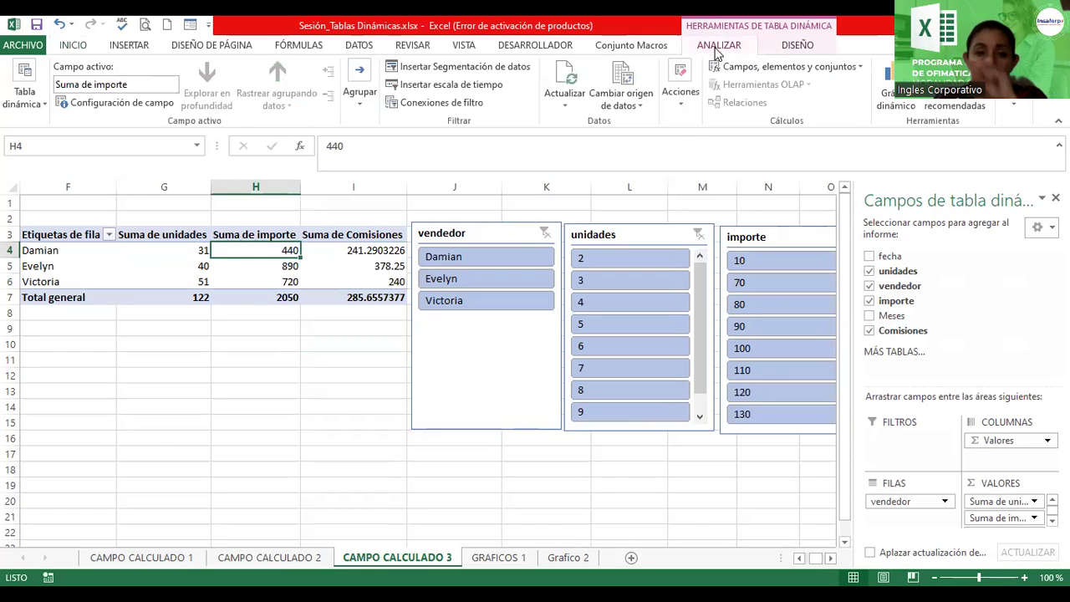
{"action": "left_click", "coordinate": [360, 250]}
{"action": "left_click", "coordinate": [784, 67]}
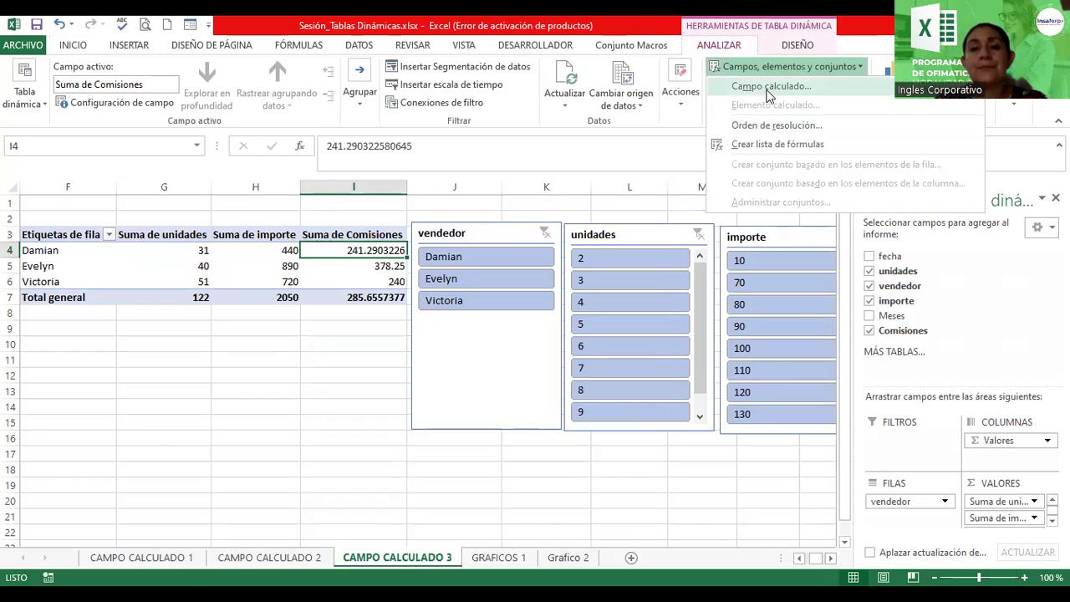
Open Campo calculado and load Comisiones from the Nombre list to view its formula
{"action": "left_click", "coordinate": [768, 86]}
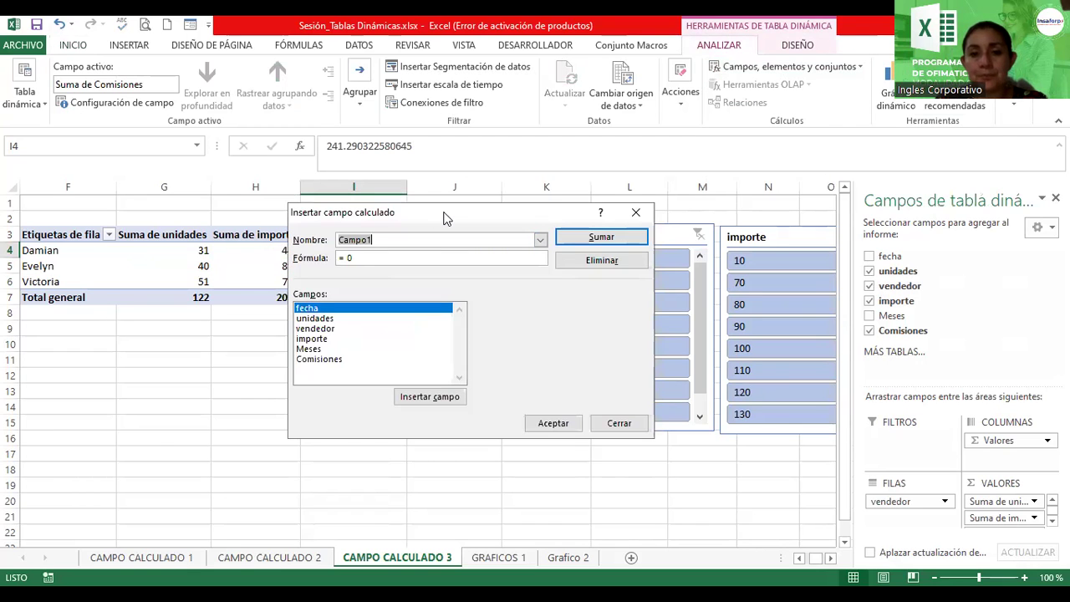
{"action": "left_click_drag", "start_coordinate": [444, 218], "coordinate": [634, 216]}
{"action": "double_click", "coordinate": [509, 356]}
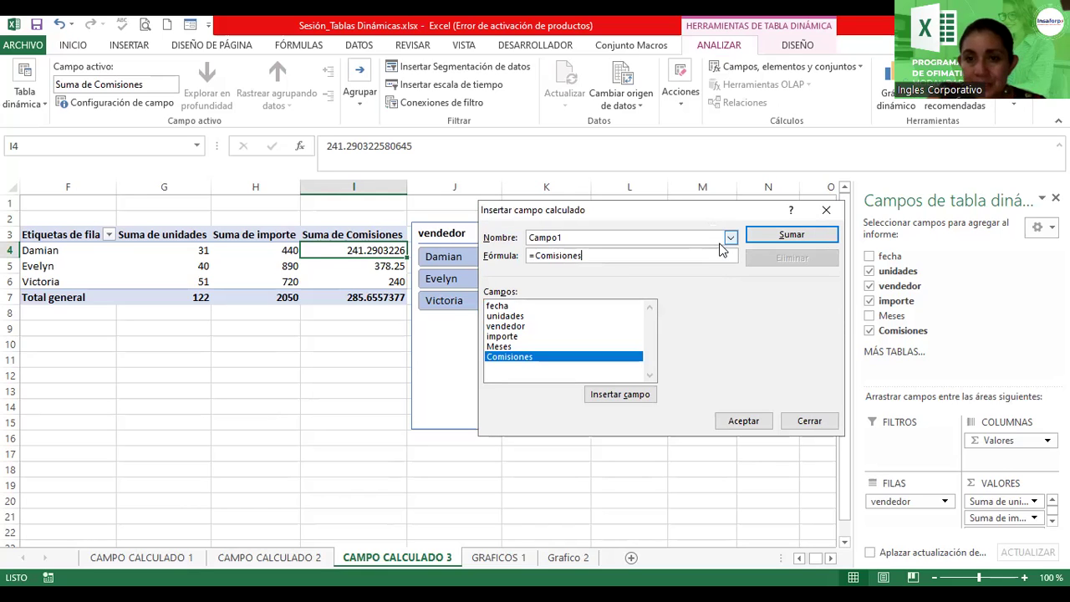
{"action": "left_click", "coordinate": [731, 238]}
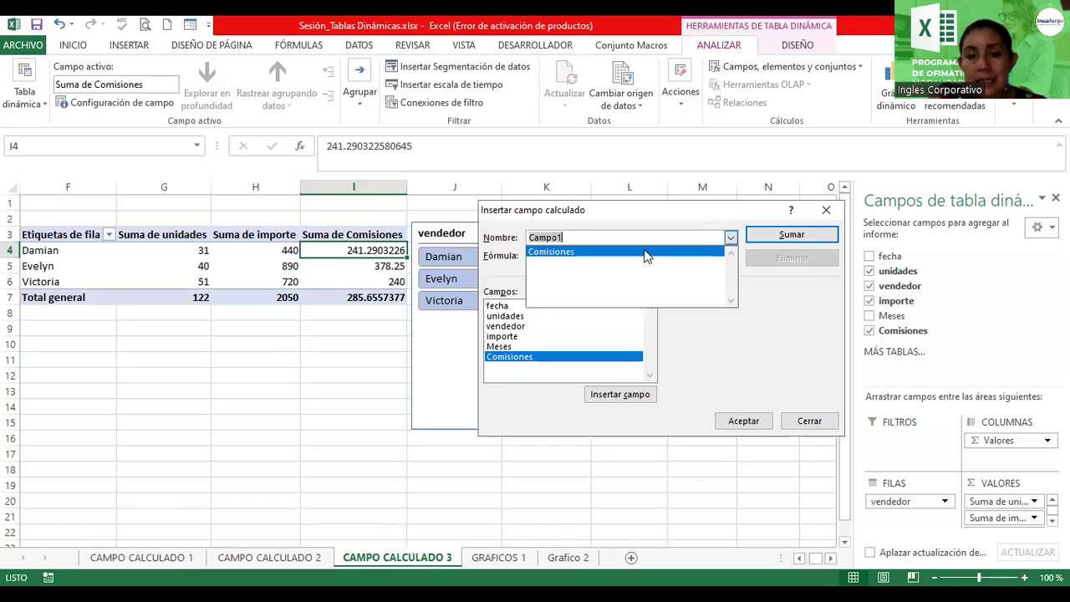
{"action": "left_click", "coordinate": [646, 252]}
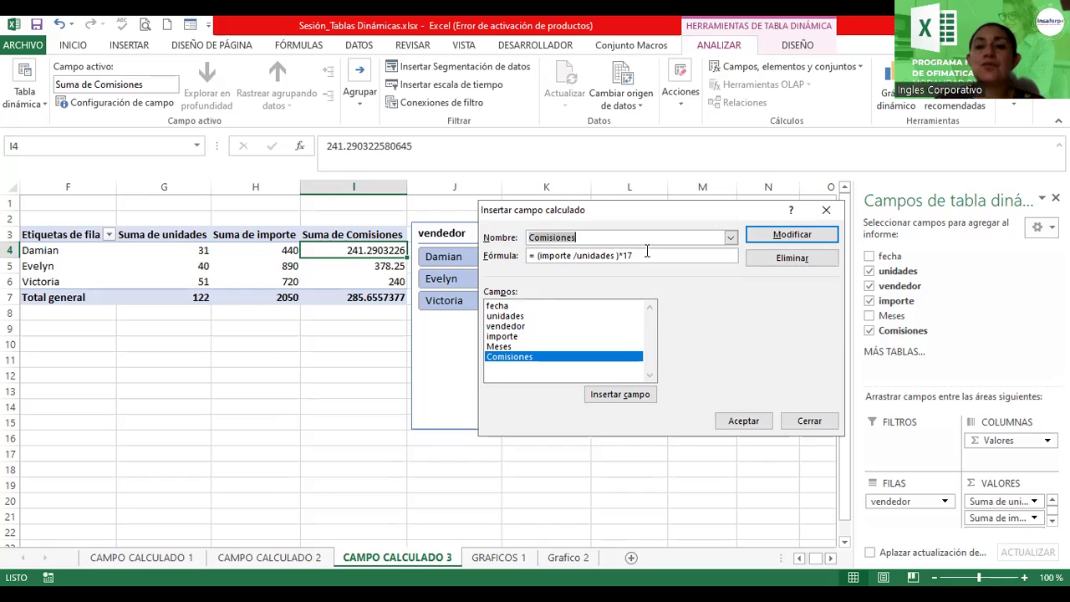
Close the calculated field dialog and switch to the GRAFICOS 1 sheet
{"action": "left_click", "coordinate": [745, 422]}
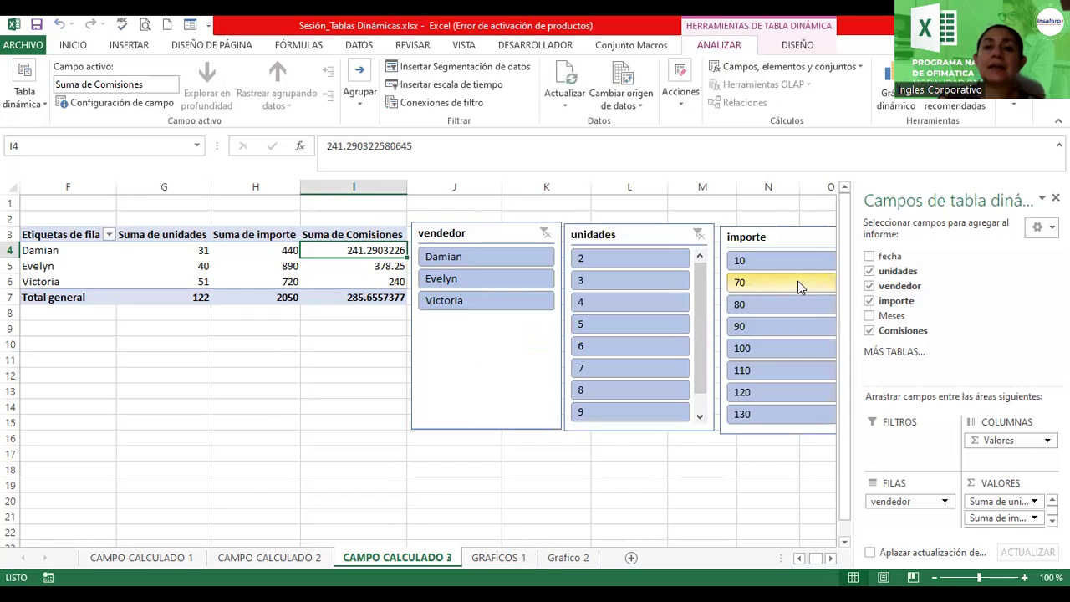
{"action": "left_click", "coordinate": [287, 264]}
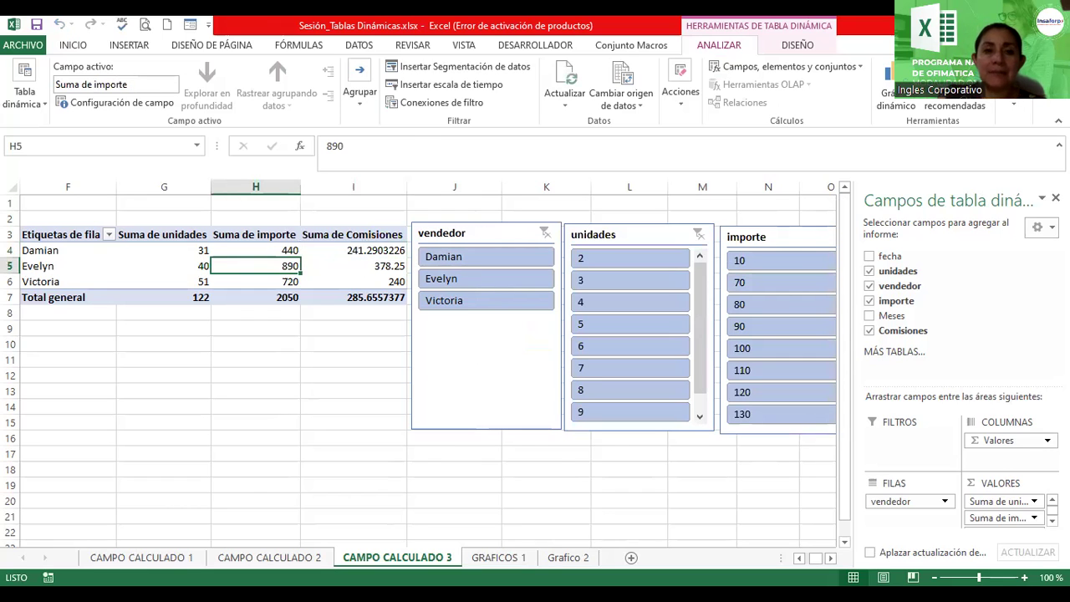
{"action": "left_click", "coordinate": [502, 558]}
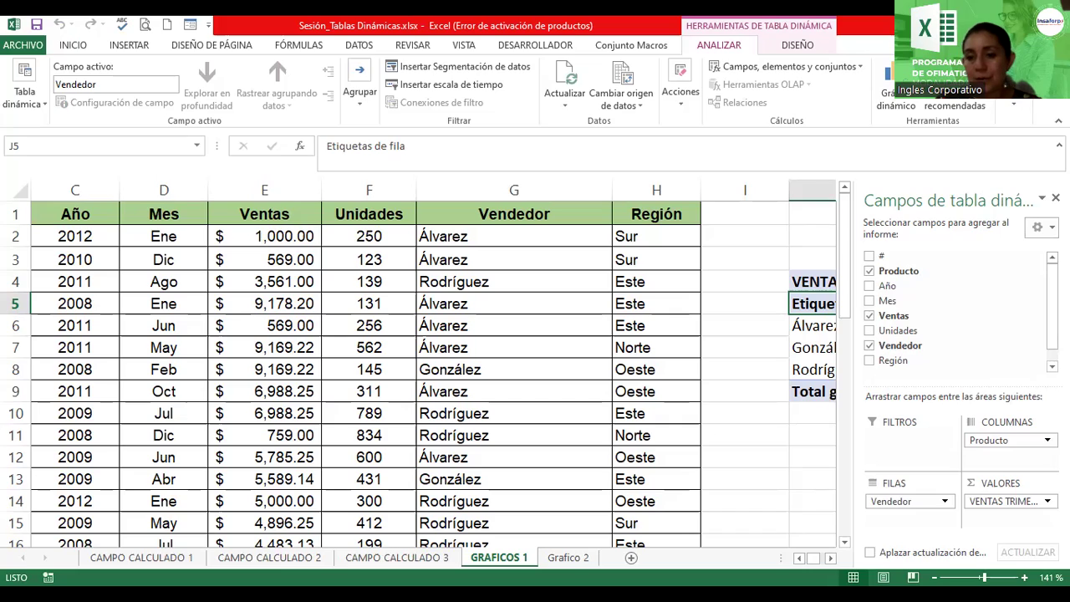
Zoom out to 90% and select a value in the VENTAS TRIMESTRALES pivot table
{"action": "scroll", "coordinate": [418, 364], "scroll_direction": "down", "scroll_amount": 3}
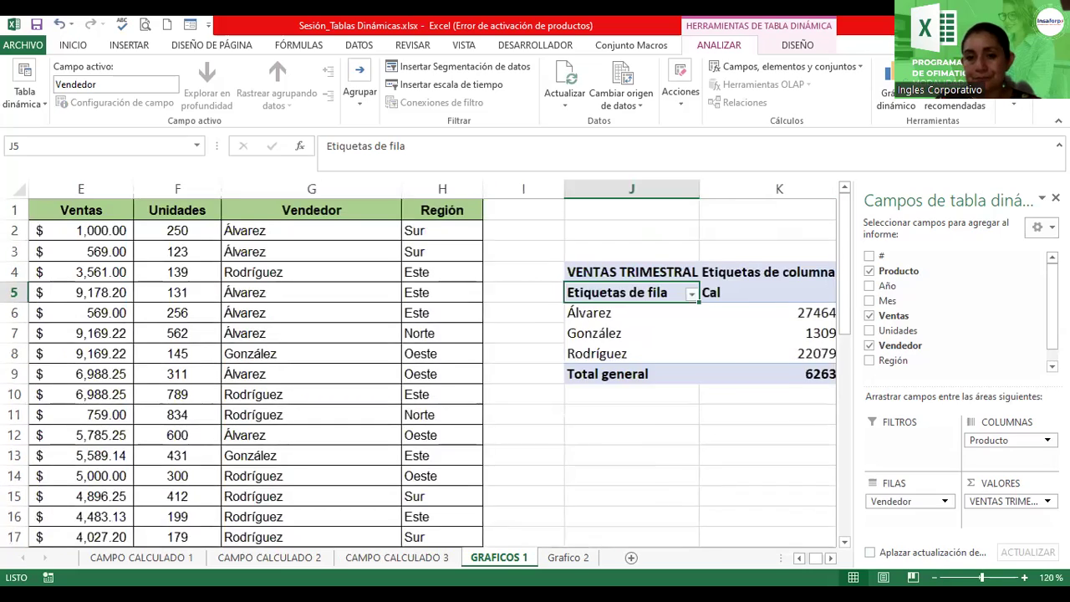
{"action": "scroll", "coordinate": [648, 327], "scroll_direction": "down", "scroll_amount": 1}
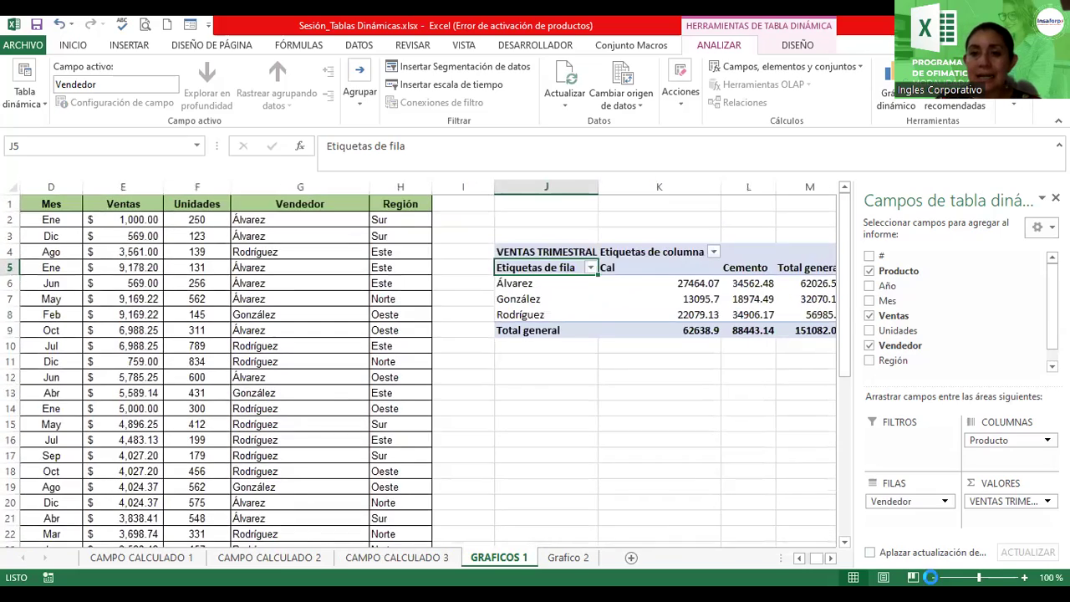
{"action": "scroll", "coordinate": [648, 327], "scroll_direction": "down", "scroll_amount": 1}
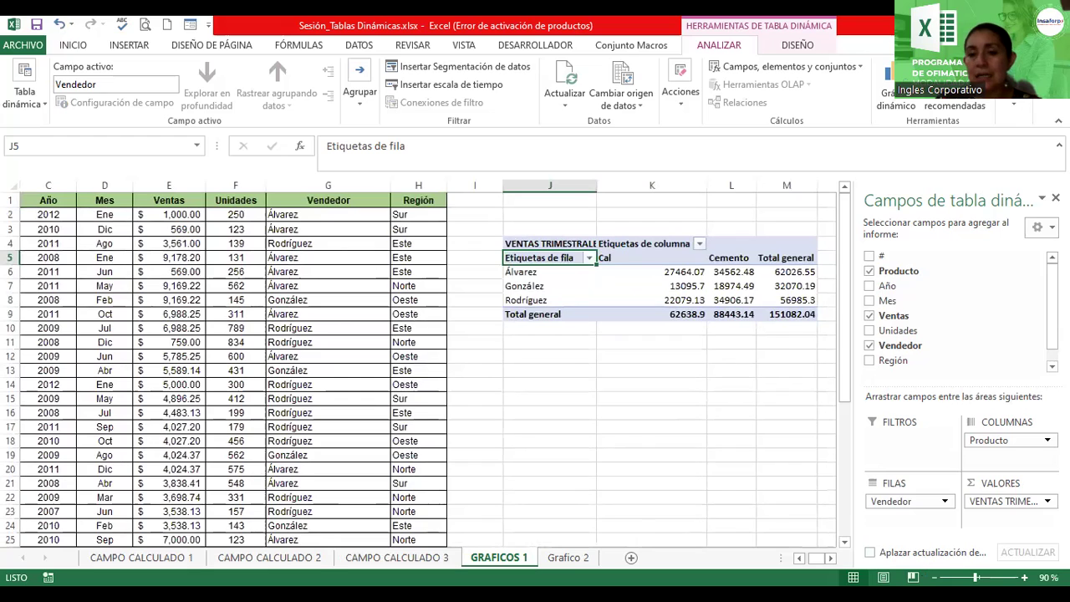
{"action": "left_click", "coordinate": [658, 285]}
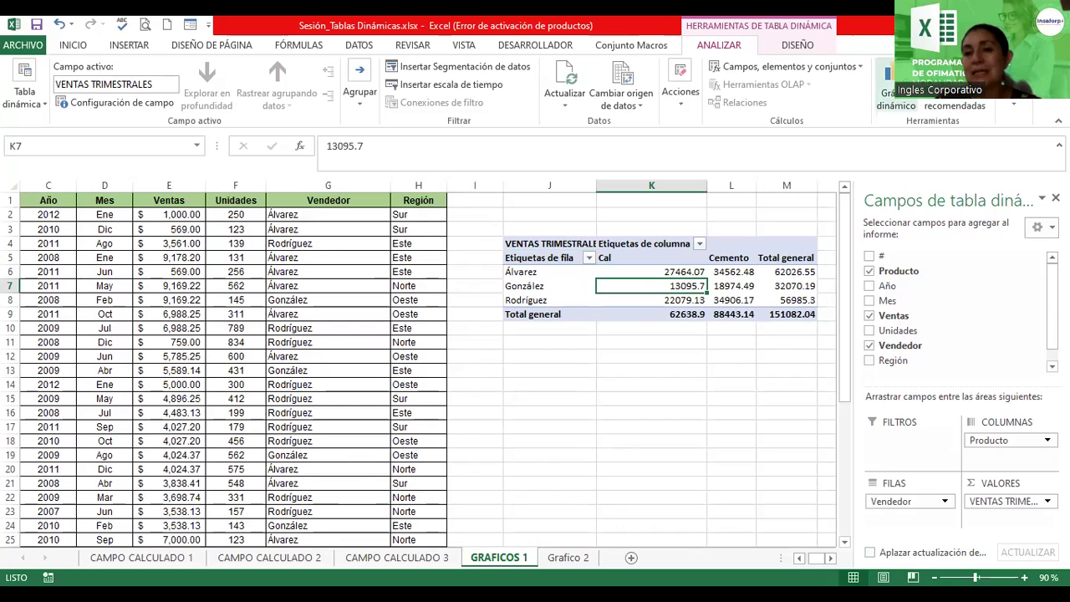
Insert a Circular 3D pivot chart of sales by Vendedor and drag it below the pivot table
{"action": "left_click", "coordinate": [892, 80]}
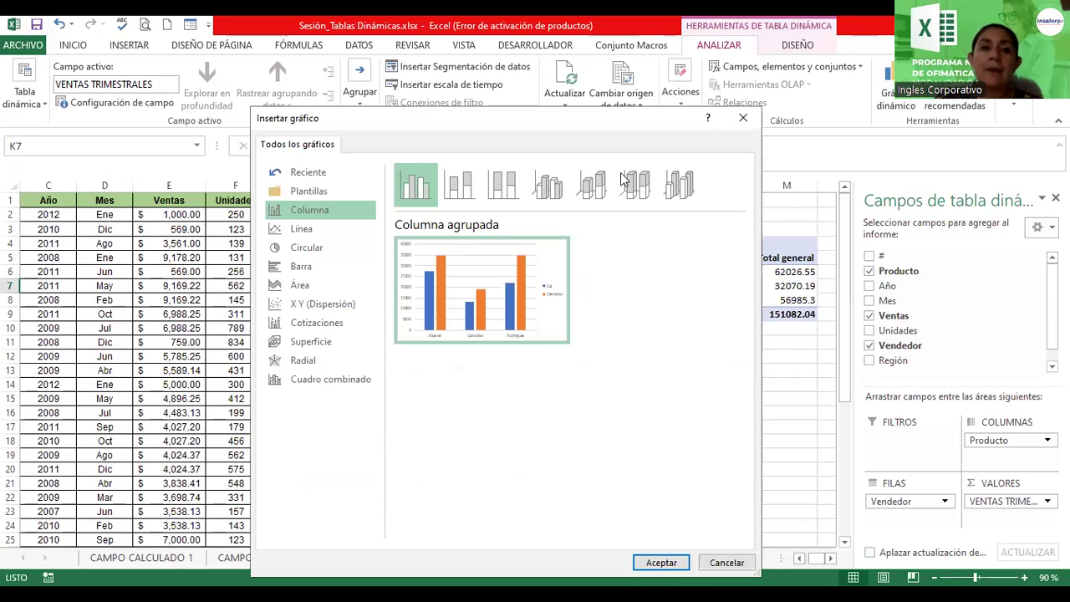
{"action": "left_click", "coordinate": [310, 248]}
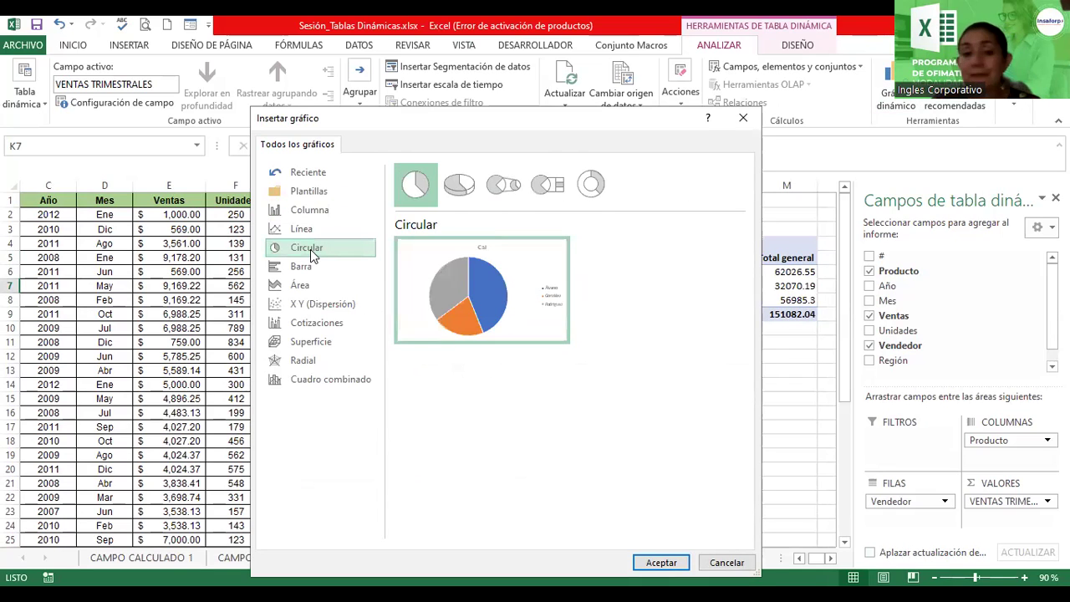
{"action": "left_click", "coordinate": [472, 190]}
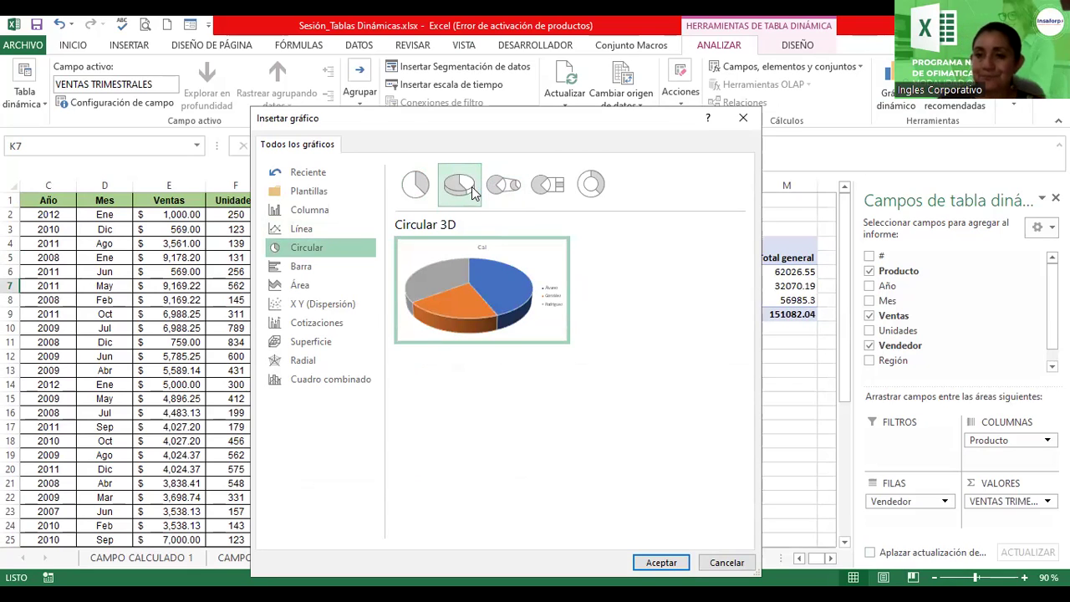
{"action": "left_click", "coordinate": [660, 563]}
{"action": "left_click_drag", "start_coordinate": [501, 298], "coordinate": [751, 377]}
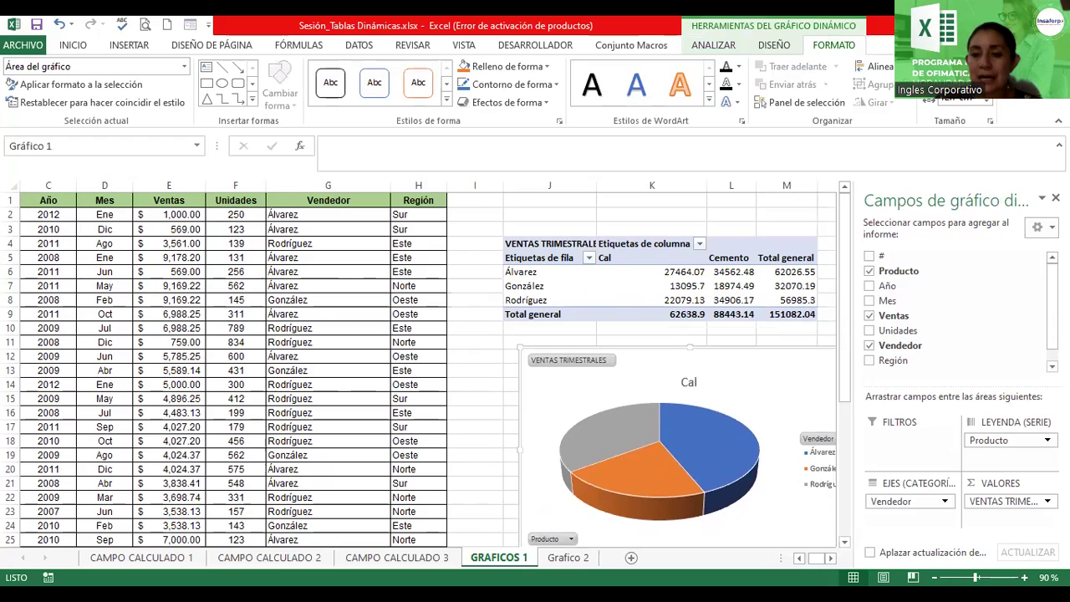
Zoom out, enlarge the 3D pie chart from its corner handle, and bring up the DISEÑO chart styles
{"action": "left_click", "coordinate": [934, 577]}
{"action": "left_click", "coordinate": [934, 577]}
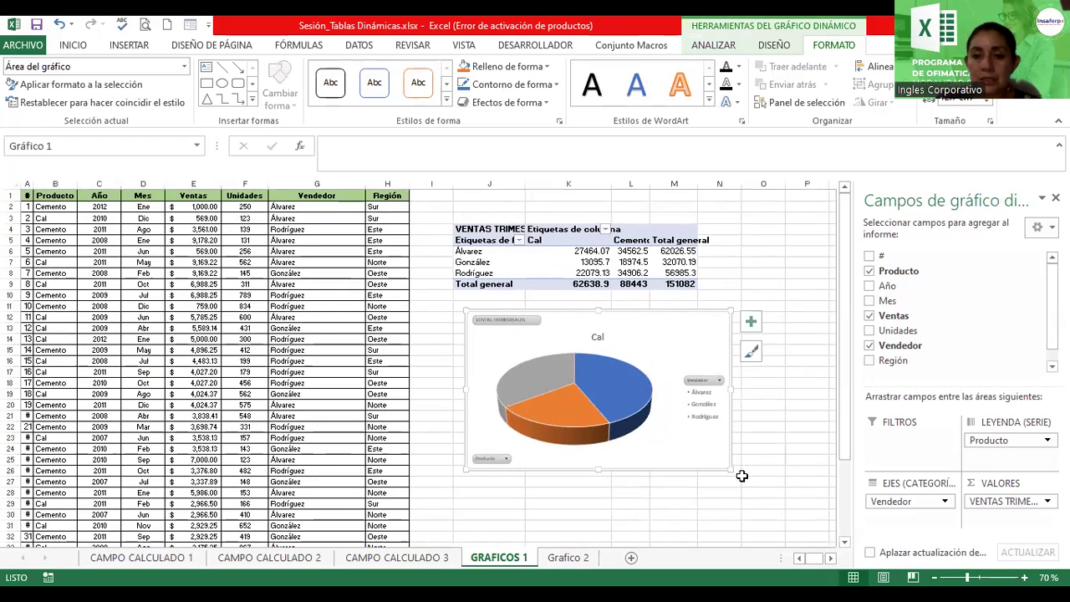
{"action": "left_click_drag", "start_coordinate": [729, 470], "coordinate": [824, 517]}
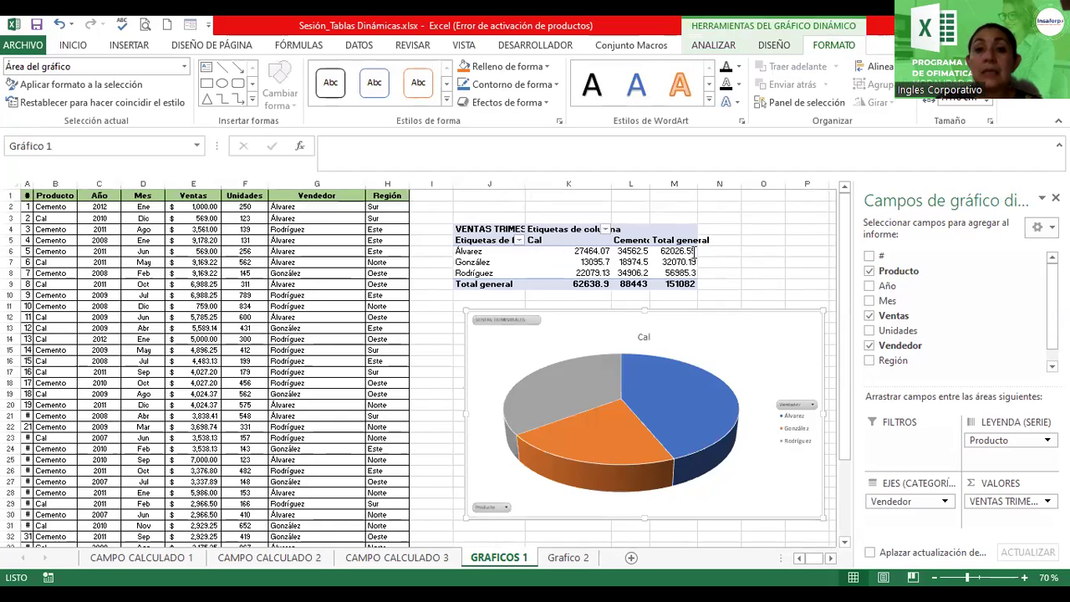
{"action": "left_click", "coordinate": [775, 48]}
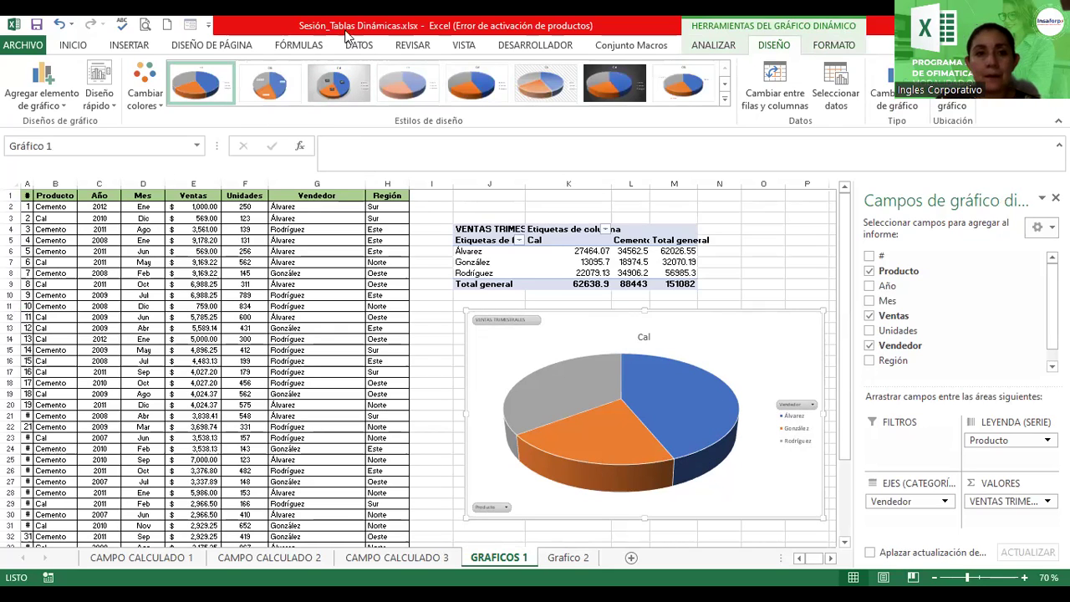
Apply Estilo 3 for percentage slice labels (Álvarez 44%, González 21%, Rodríguez 35%) and select the title
{"action": "left_click", "coordinate": [334, 87]}
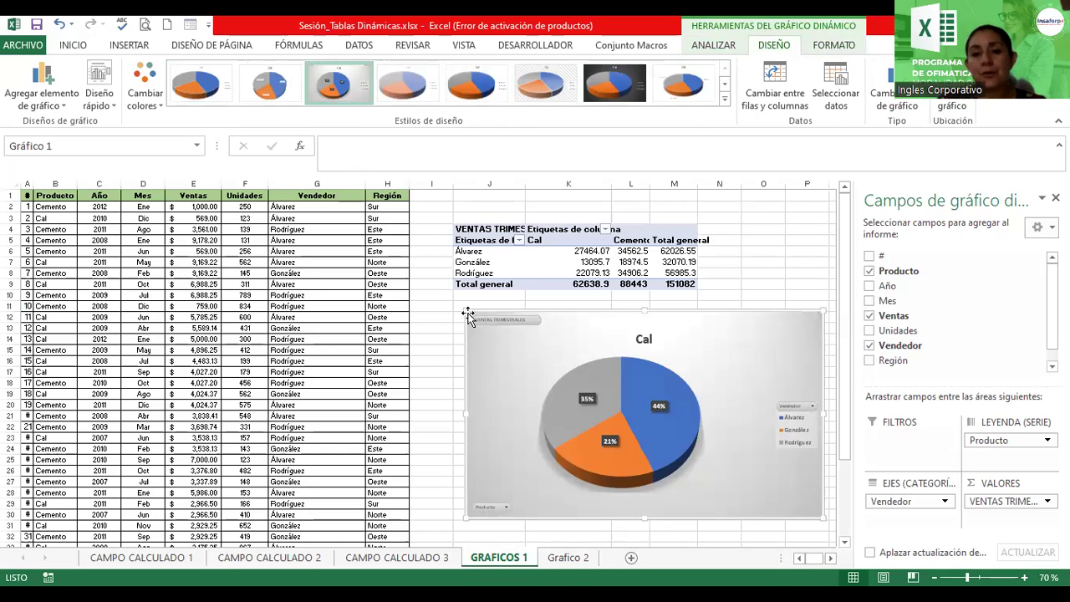
{"action": "left_click", "coordinate": [643, 338]}
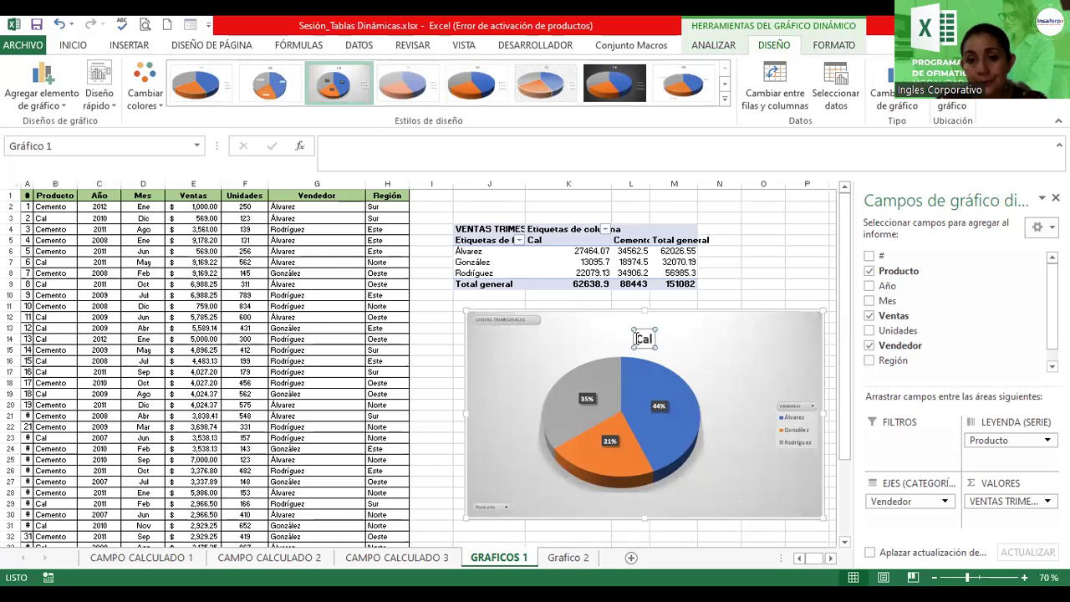
Replace the 'Cal' title with 'Gráfico Dinámico de Ventas por Vendedor'
{"action": "double_click", "coordinate": [633, 338]}
{"action": "key", "text": "Delete"}
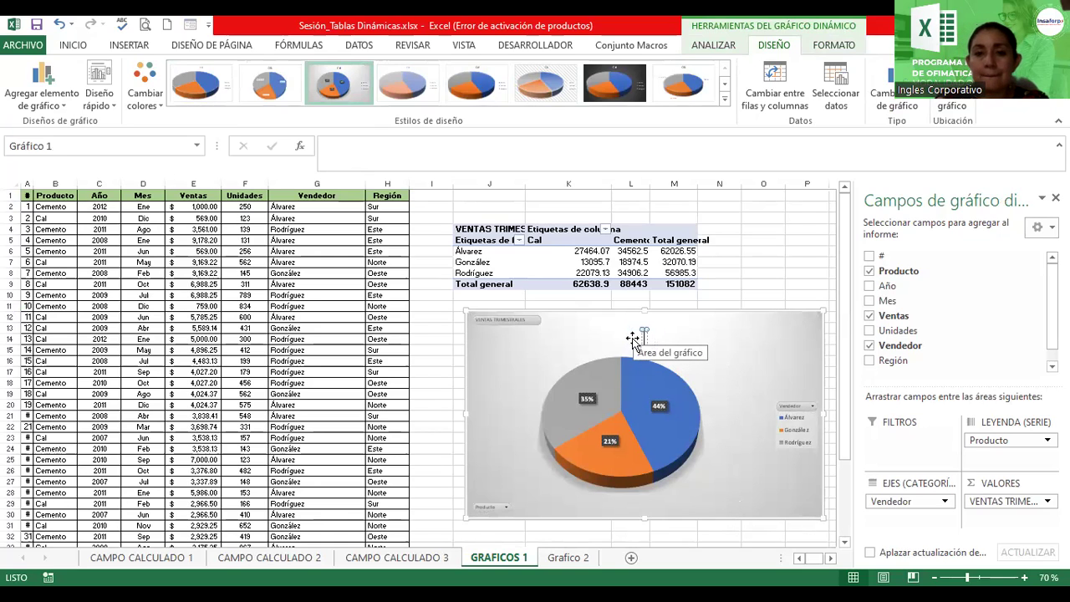
{"action": "left_click", "coordinate": [633, 338]}
{"action": "type", "text": "Graf"}
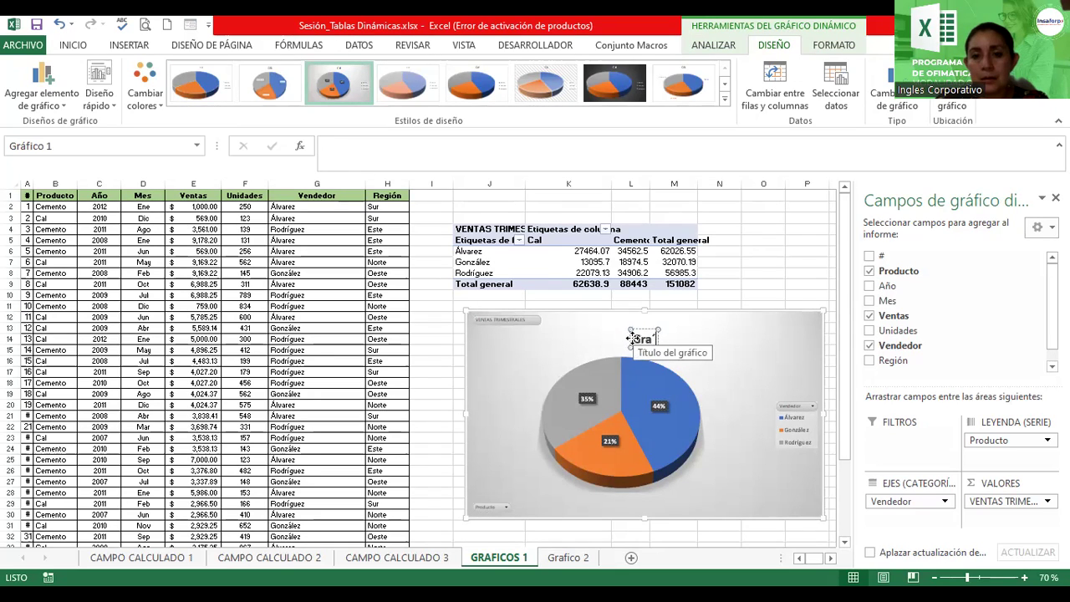
{"action": "key", "text": "BackSpace"}
{"action": "type", "text": "áfico"}
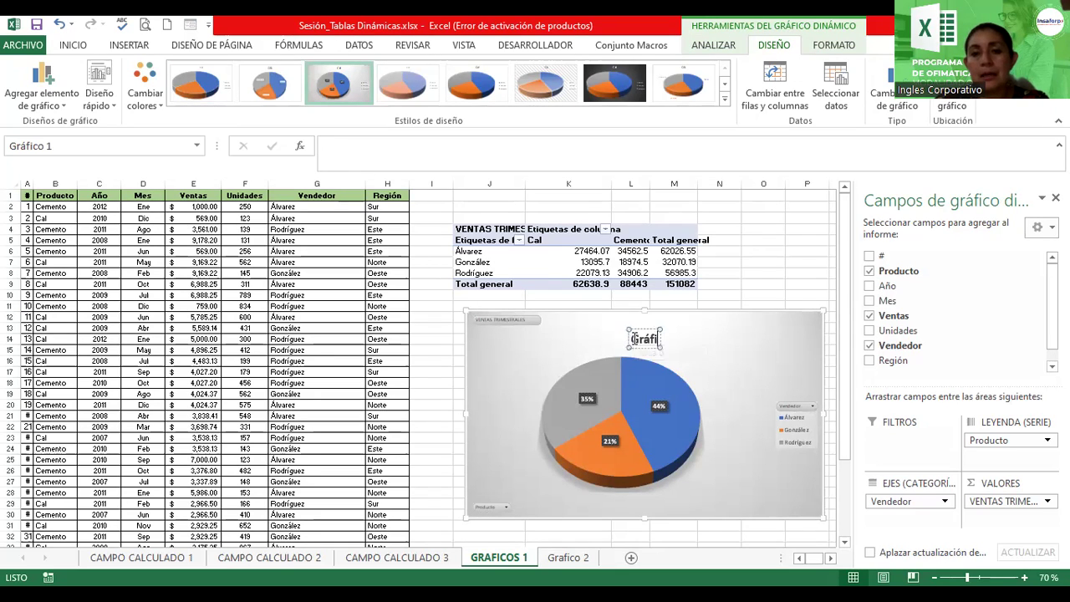
{"action": "type", "text": " Dinámico po"}
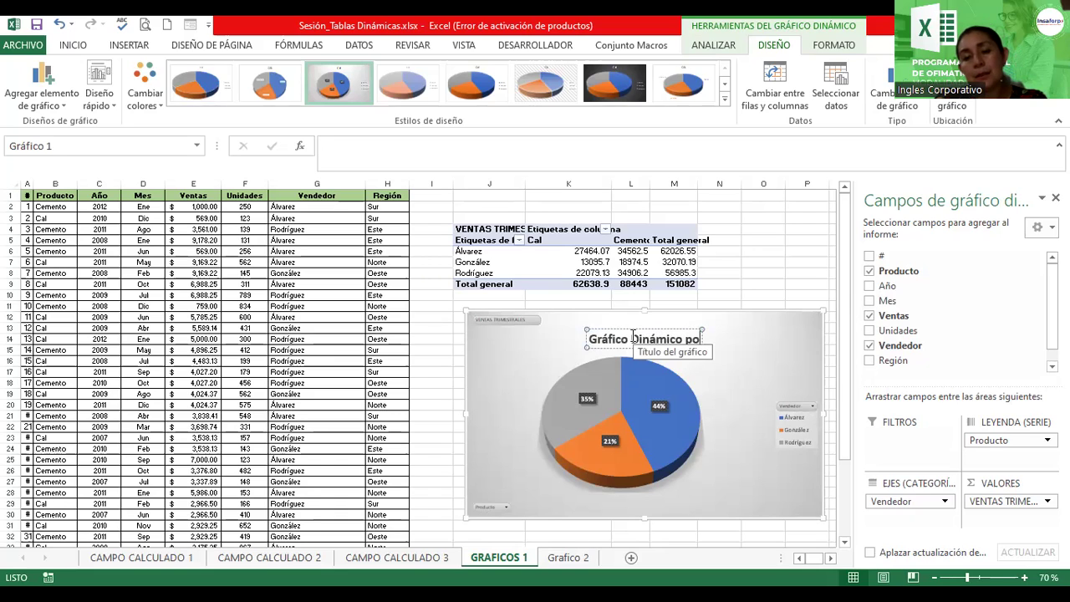
{"action": "key", "text": "BackSpace"}
{"action": "key", "text": "BackSpace"}
{"action": "key", "text": "BackSpace"}
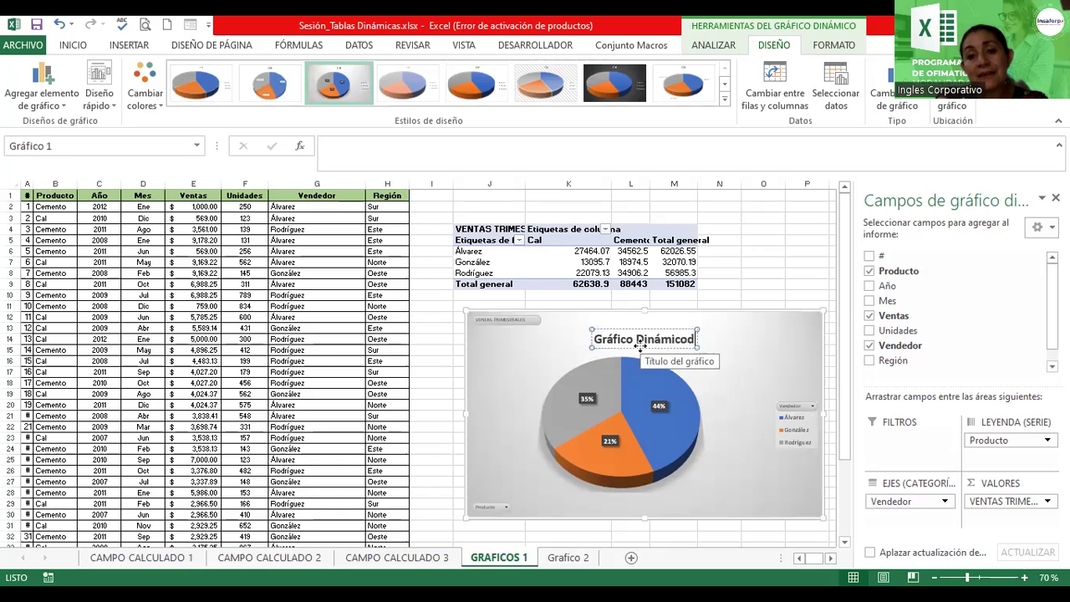
{"action": "type", "text": "de Ventas por Vendedor"}
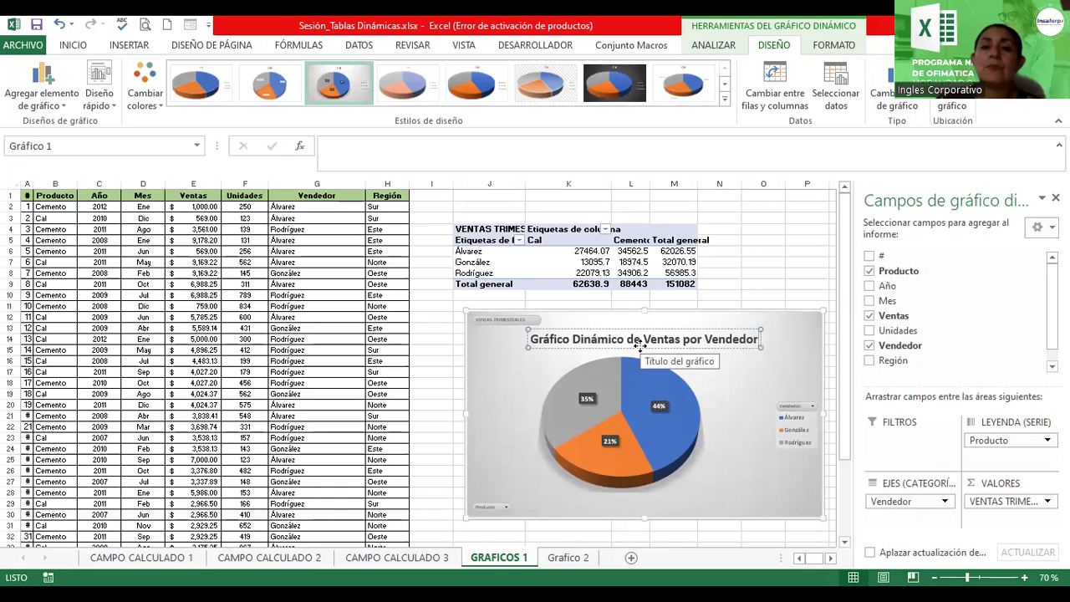
Move the chart up-left just under the pivot table and enlarge it slightly
{"action": "left_click", "coordinate": [490, 382]}
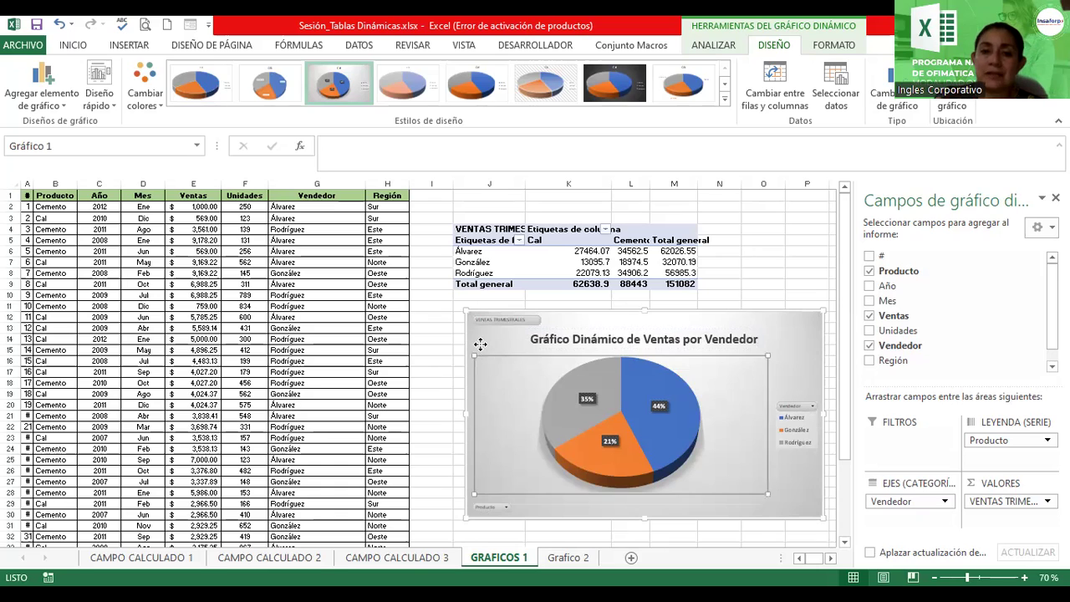
{"action": "left_click_drag", "start_coordinate": [481, 347], "coordinate": [440, 332]}
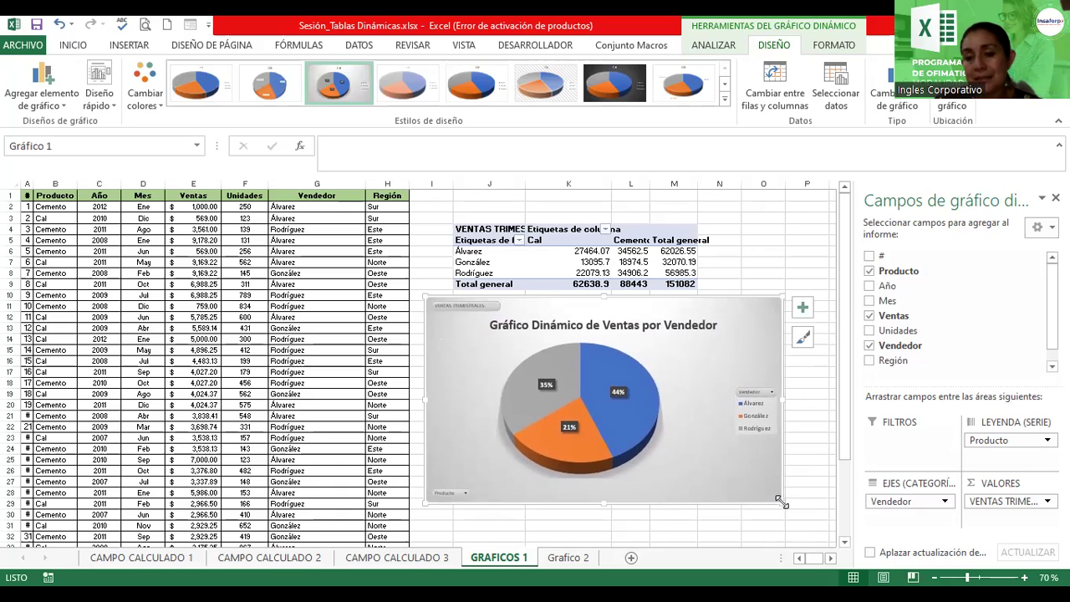
{"action": "left_click_drag", "start_coordinate": [800, 511], "coordinate": [812, 517]}
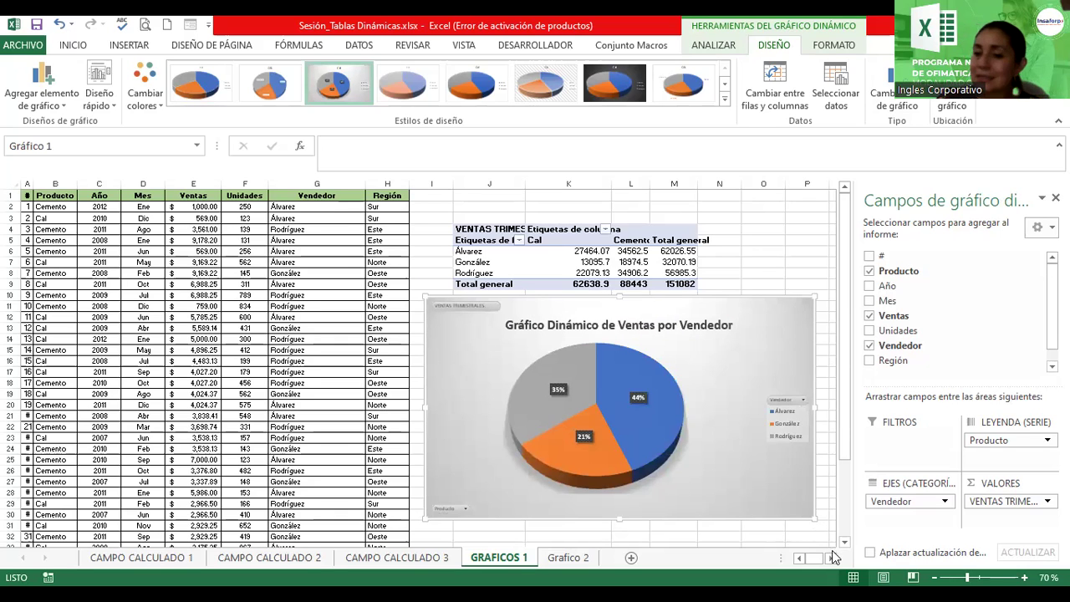
Enlarge the legend box and apply the green, blue and yellow colour palette to the slices
{"action": "left_click", "coordinate": [830, 559]}
{"action": "left_click", "coordinate": [830, 559]}
{"action": "left_click", "coordinate": [830, 558]}
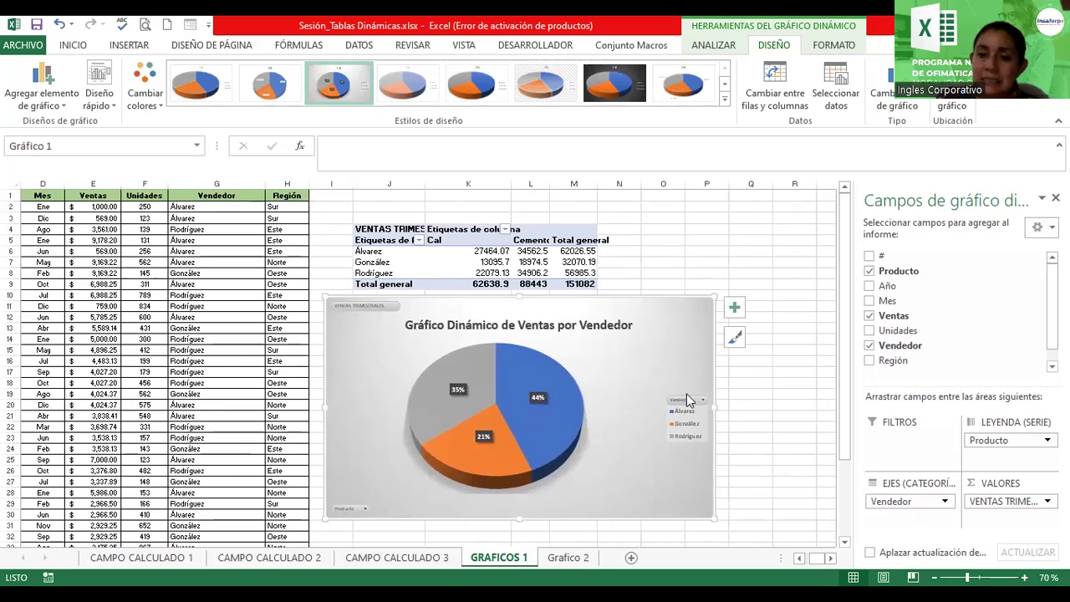
{"action": "left_click", "coordinate": [674, 428]}
{"action": "left_click_drag", "start_coordinate": [668, 444], "coordinate": [623, 480]}
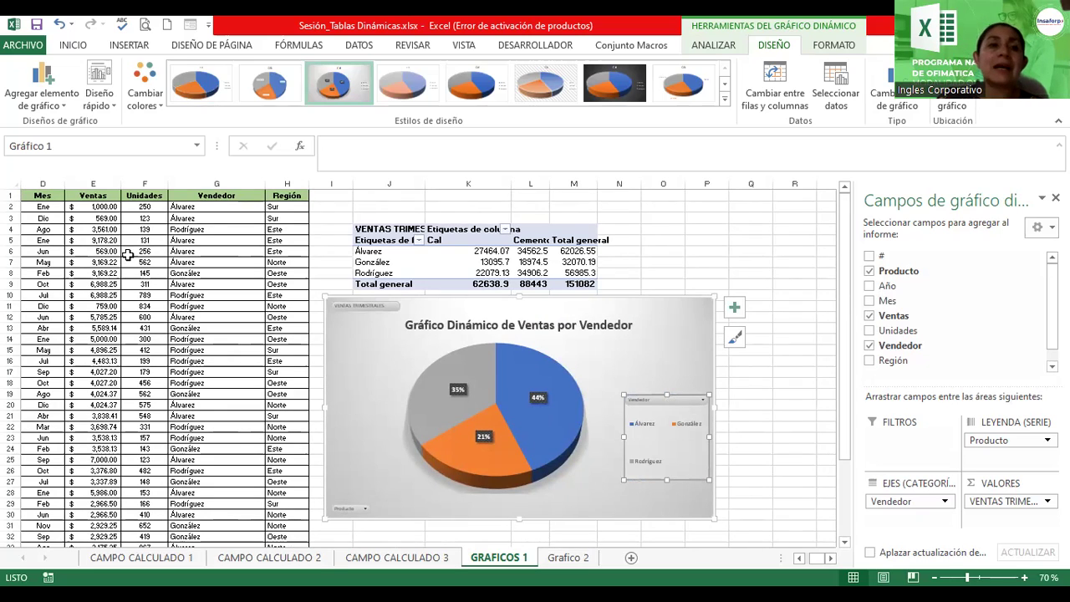
{"action": "left_click", "coordinate": [144, 94]}
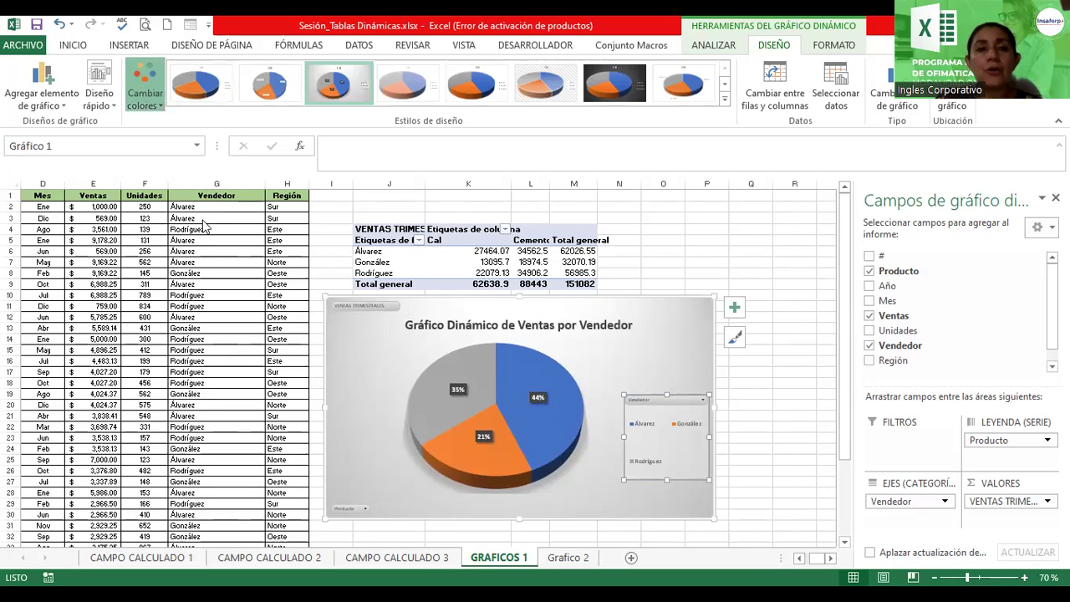
{"action": "left_click", "coordinate": [202, 220]}
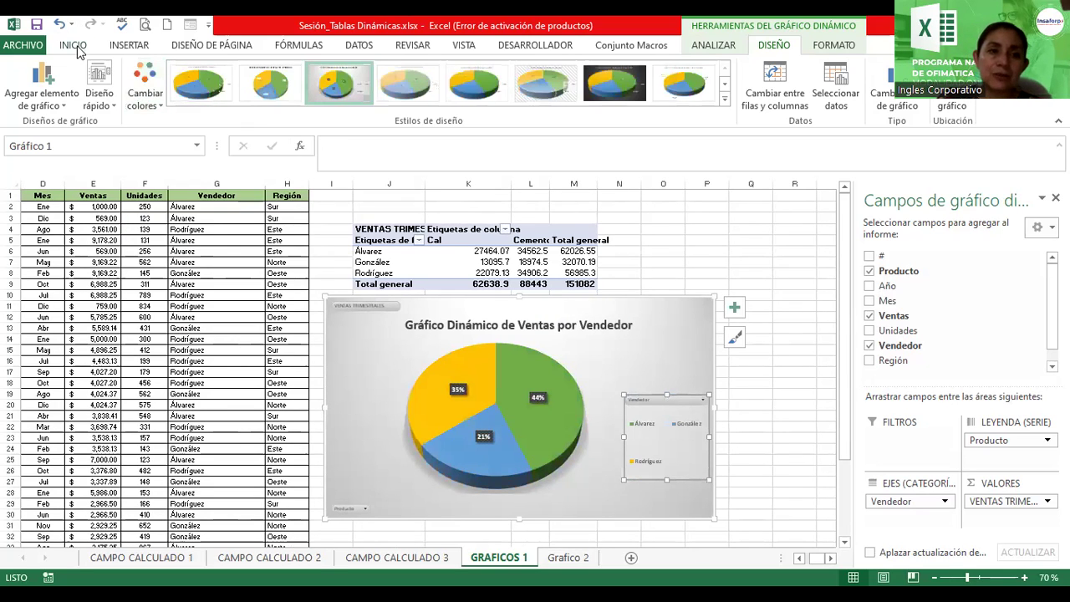
Increase the legend text size to 20 points
{"action": "left_click", "coordinate": [73, 45]}
{"action": "left_click", "coordinate": [204, 73]}
{"action": "left_click", "coordinate": [204, 73]}
{"action": "left_click", "coordinate": [204, 73]}
{"action": "left_click", "coordinate": [204, 73]}
{"action": "left_click", "coordinate": [204, 73]}
{"action": "left_click", "coordinate": [204, 73]}
{"action": "left_click", "coordinate": [204, 73]}
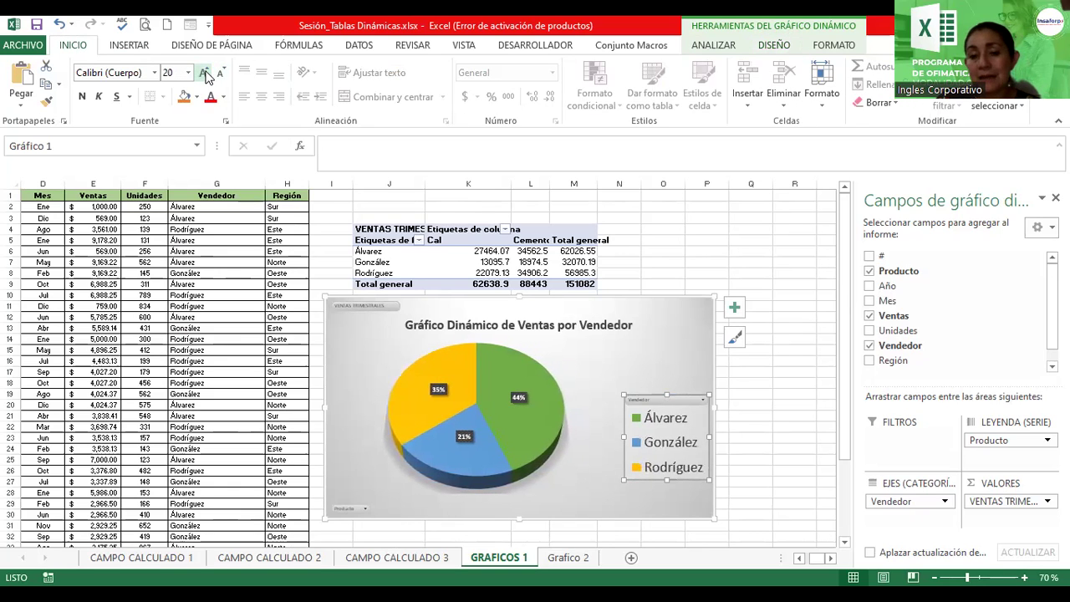
{"action": "left_click", "coordinate": [366, 508]}
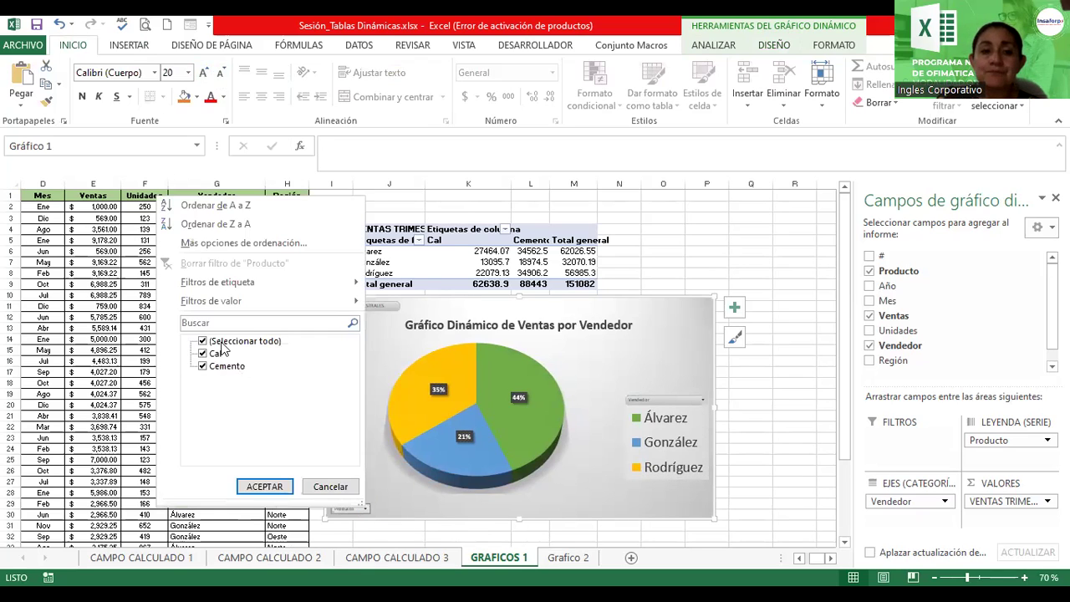
{"action": "left_click", "coordinate": [201, 355]}
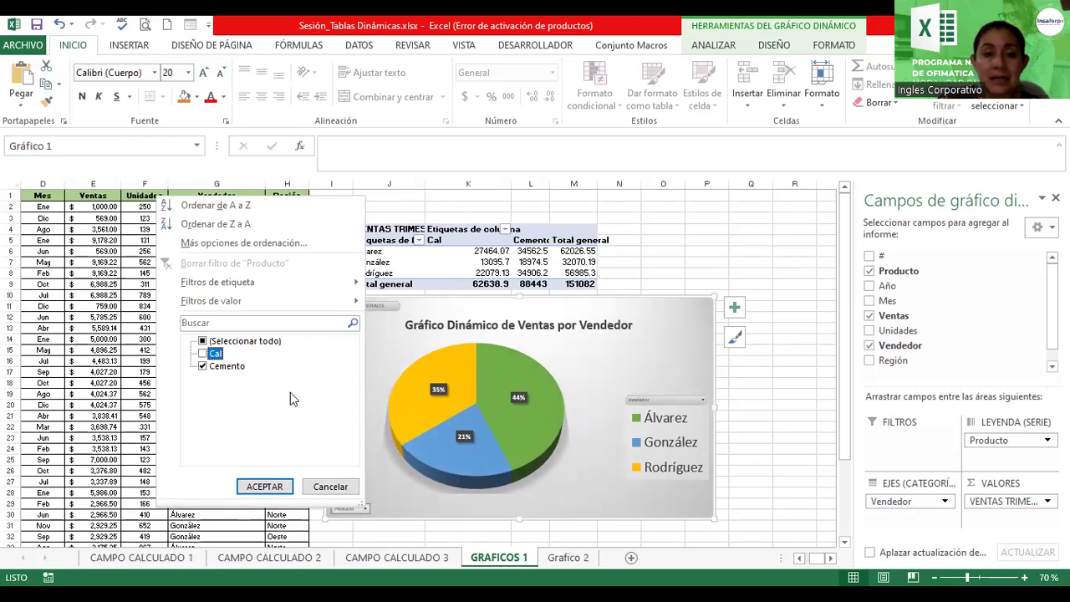
{"action": "left_click", "coordinate": [270, 488]}
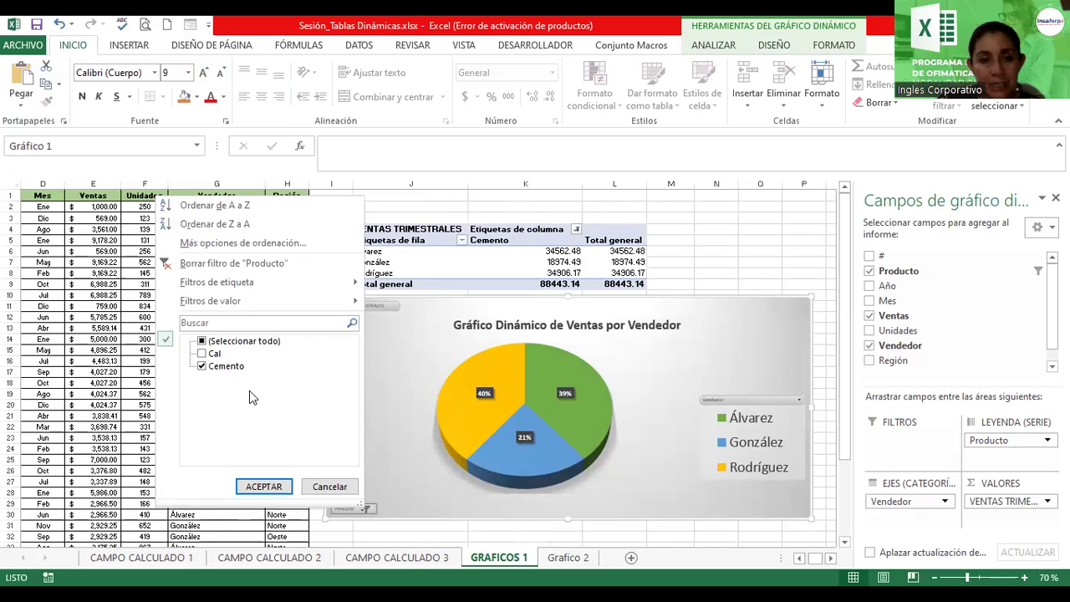
{"action": "left_click", "coordinate": [202, 353]}
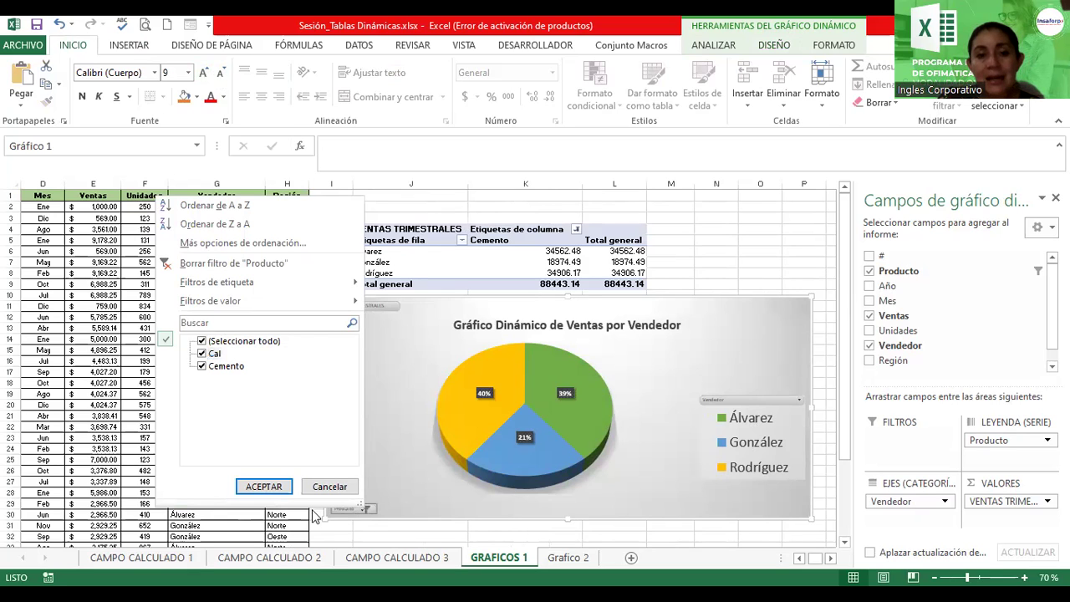
{"action": "left_click", "coordinate": [264, 486]}
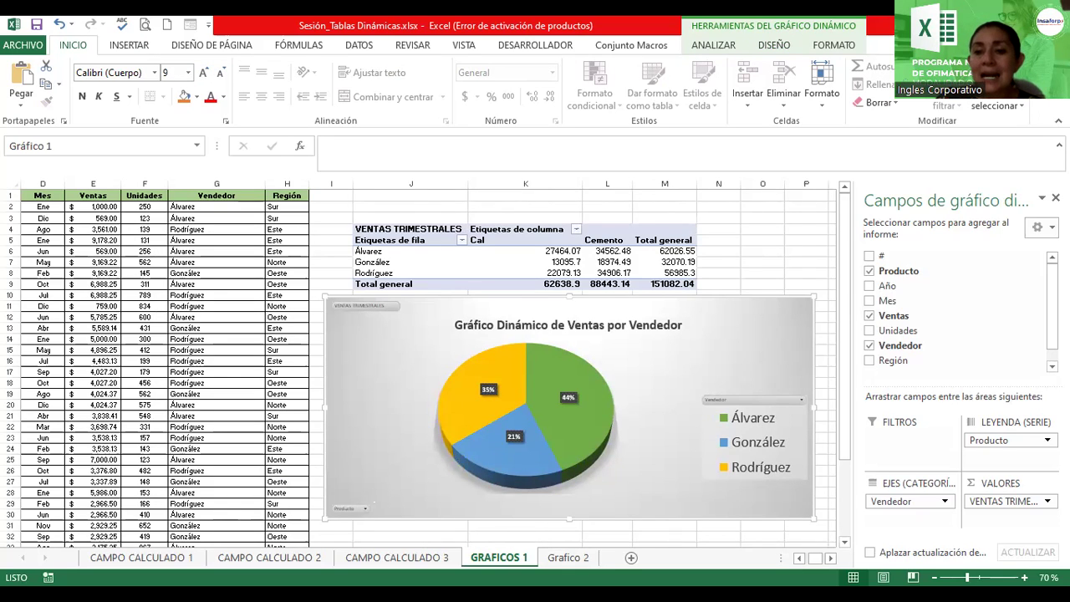
{"action": "left_click", "coordinate": [801, 400]}
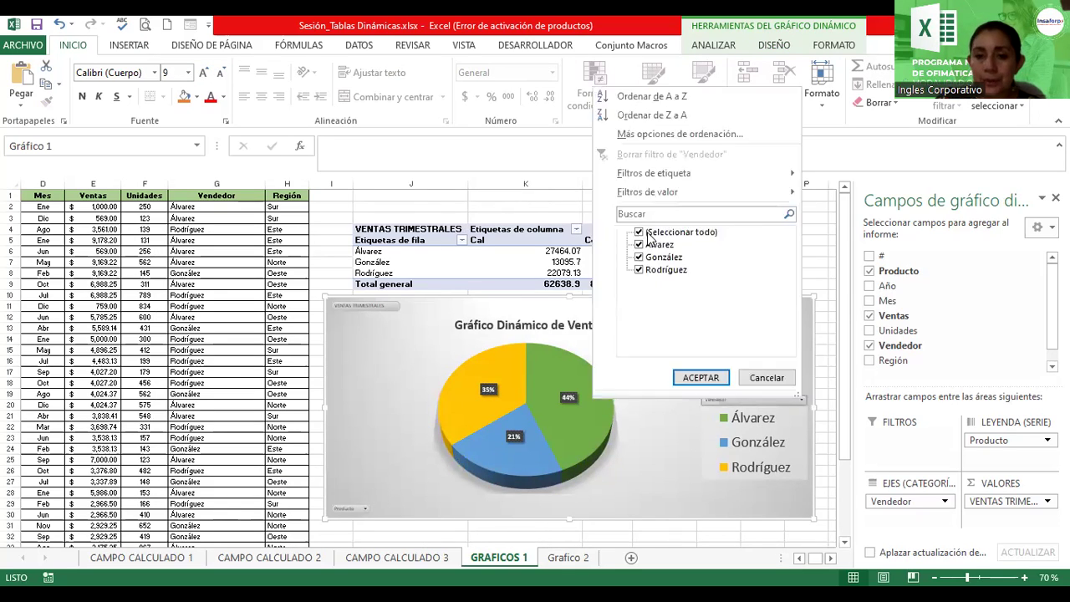
{"action": "left_click", "coordinate": [640, 245]}
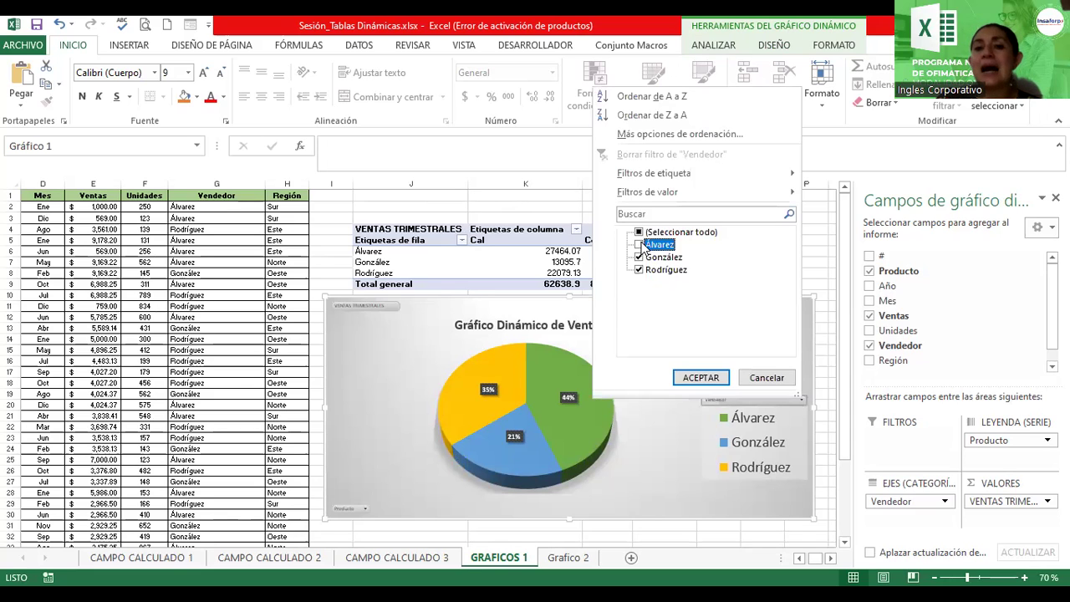
{"action": "left_click", "coordinate": [639, 257]}
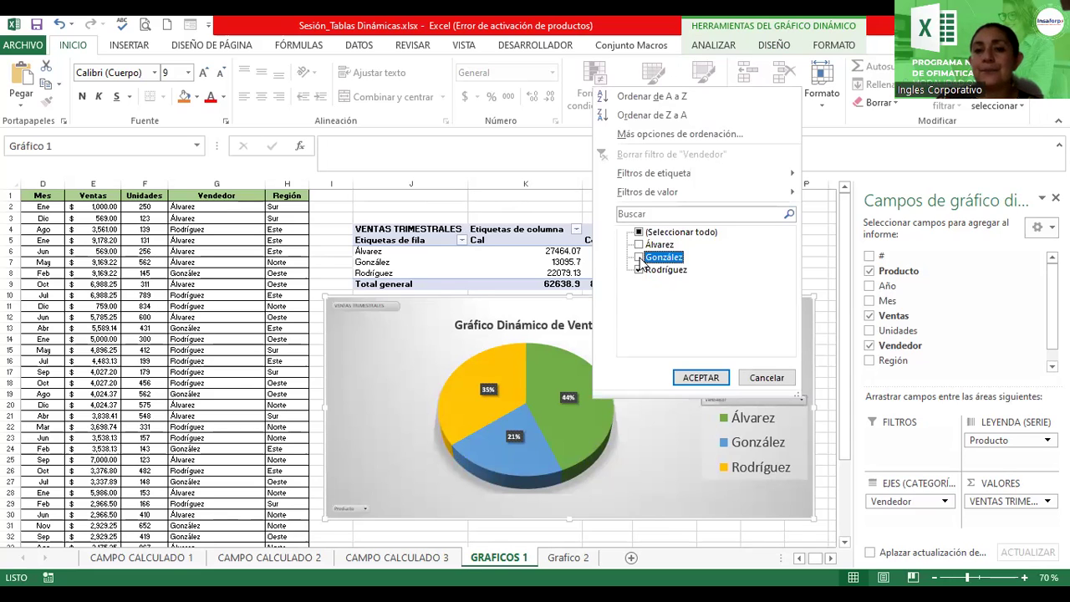
{"action": "left_click", "coordinate": [699, 378]}
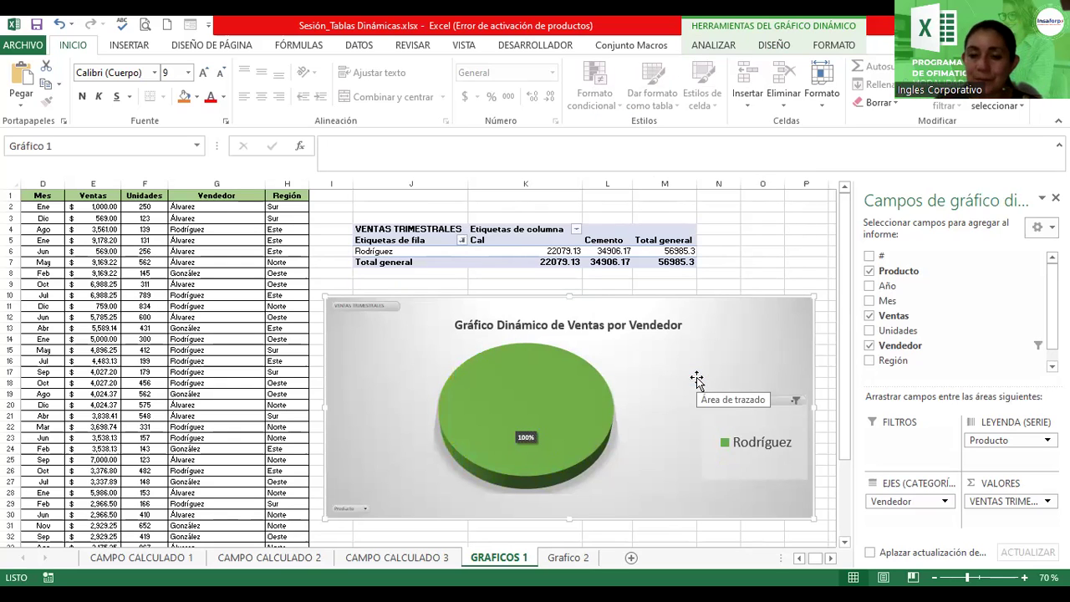
{"action": "left_click", "coordinate": [795, 401]}
{"action": "left_click", "coordinate": [632, 256]}
{"action": "left_click", "coordinate": [636, 243]}
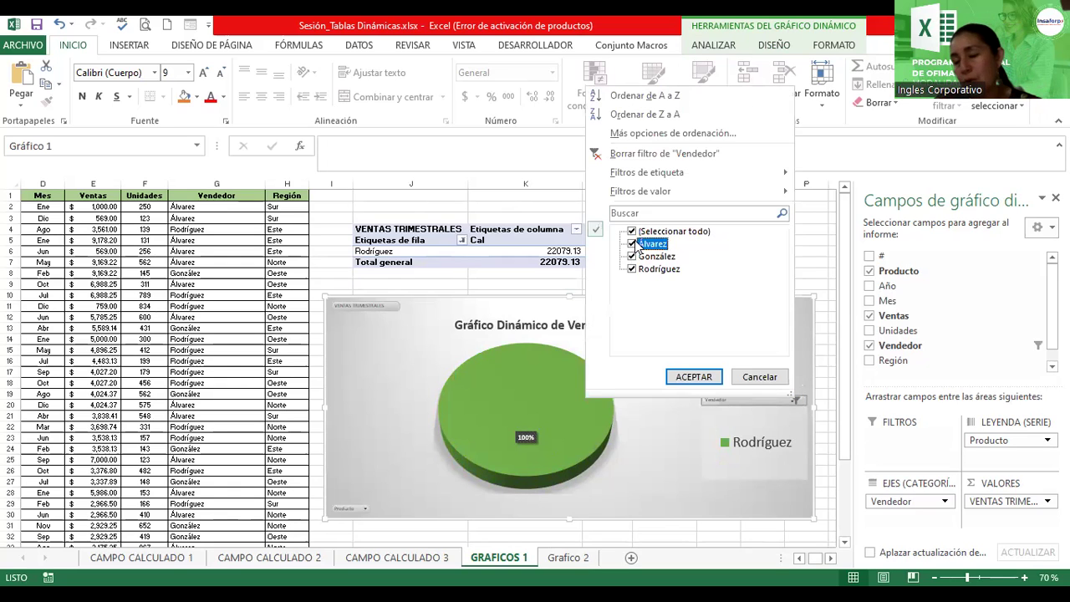
{"action": "left_click", "coordinate": [687, 378]}
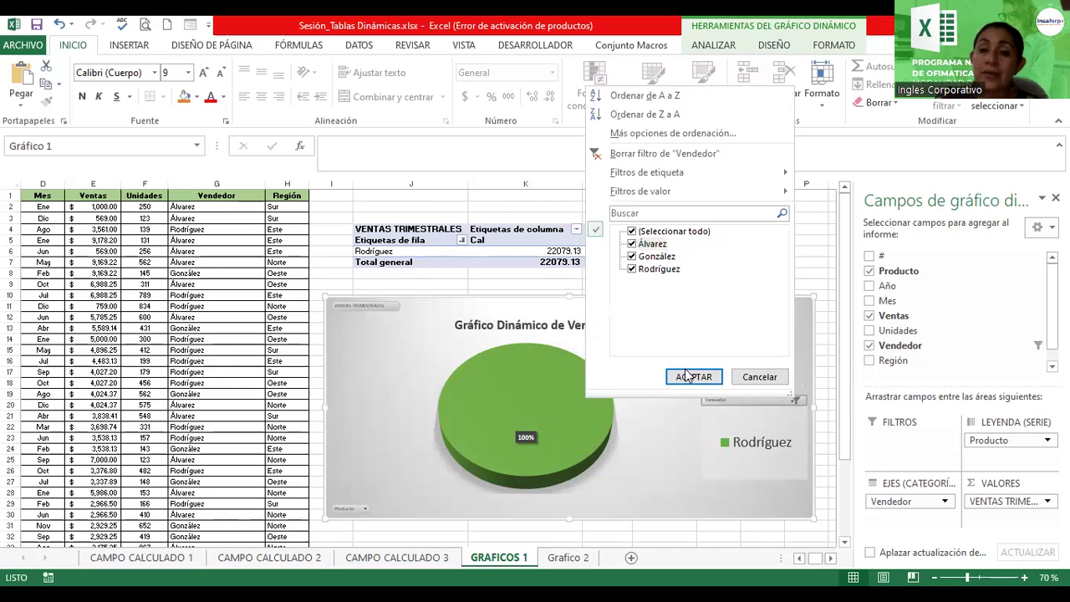
{"action": "left_click", "coordinate": [689, 376]}
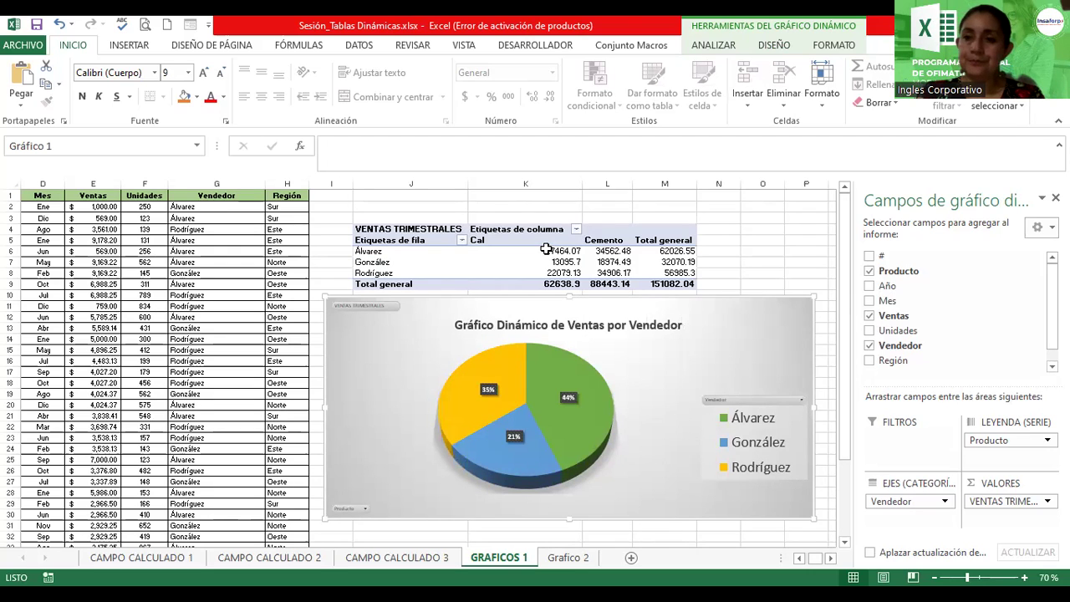
{"action": "left_click", "coordinate": [765, 273]}
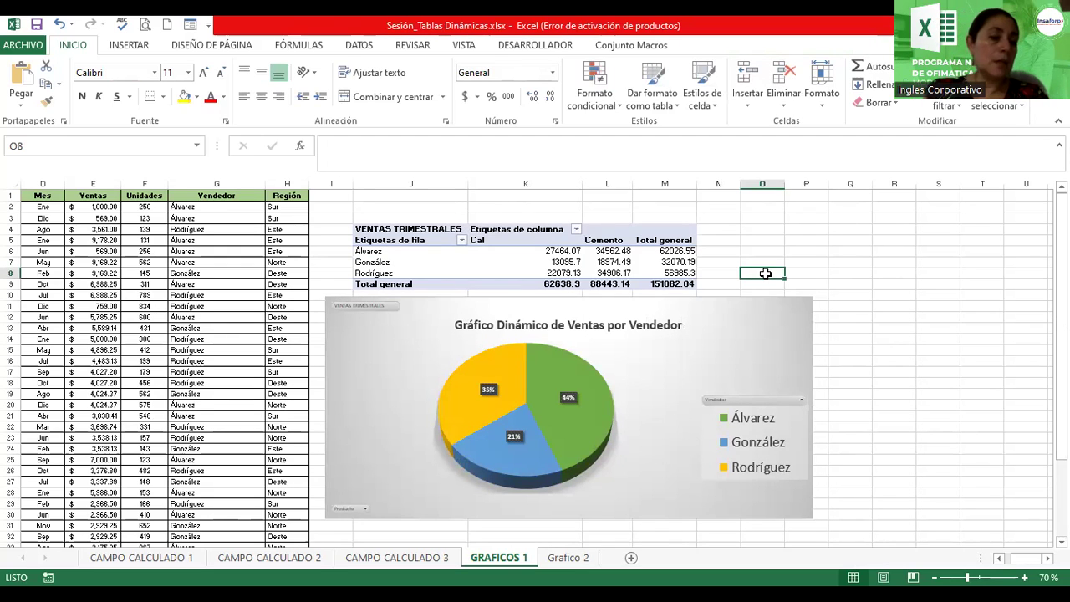